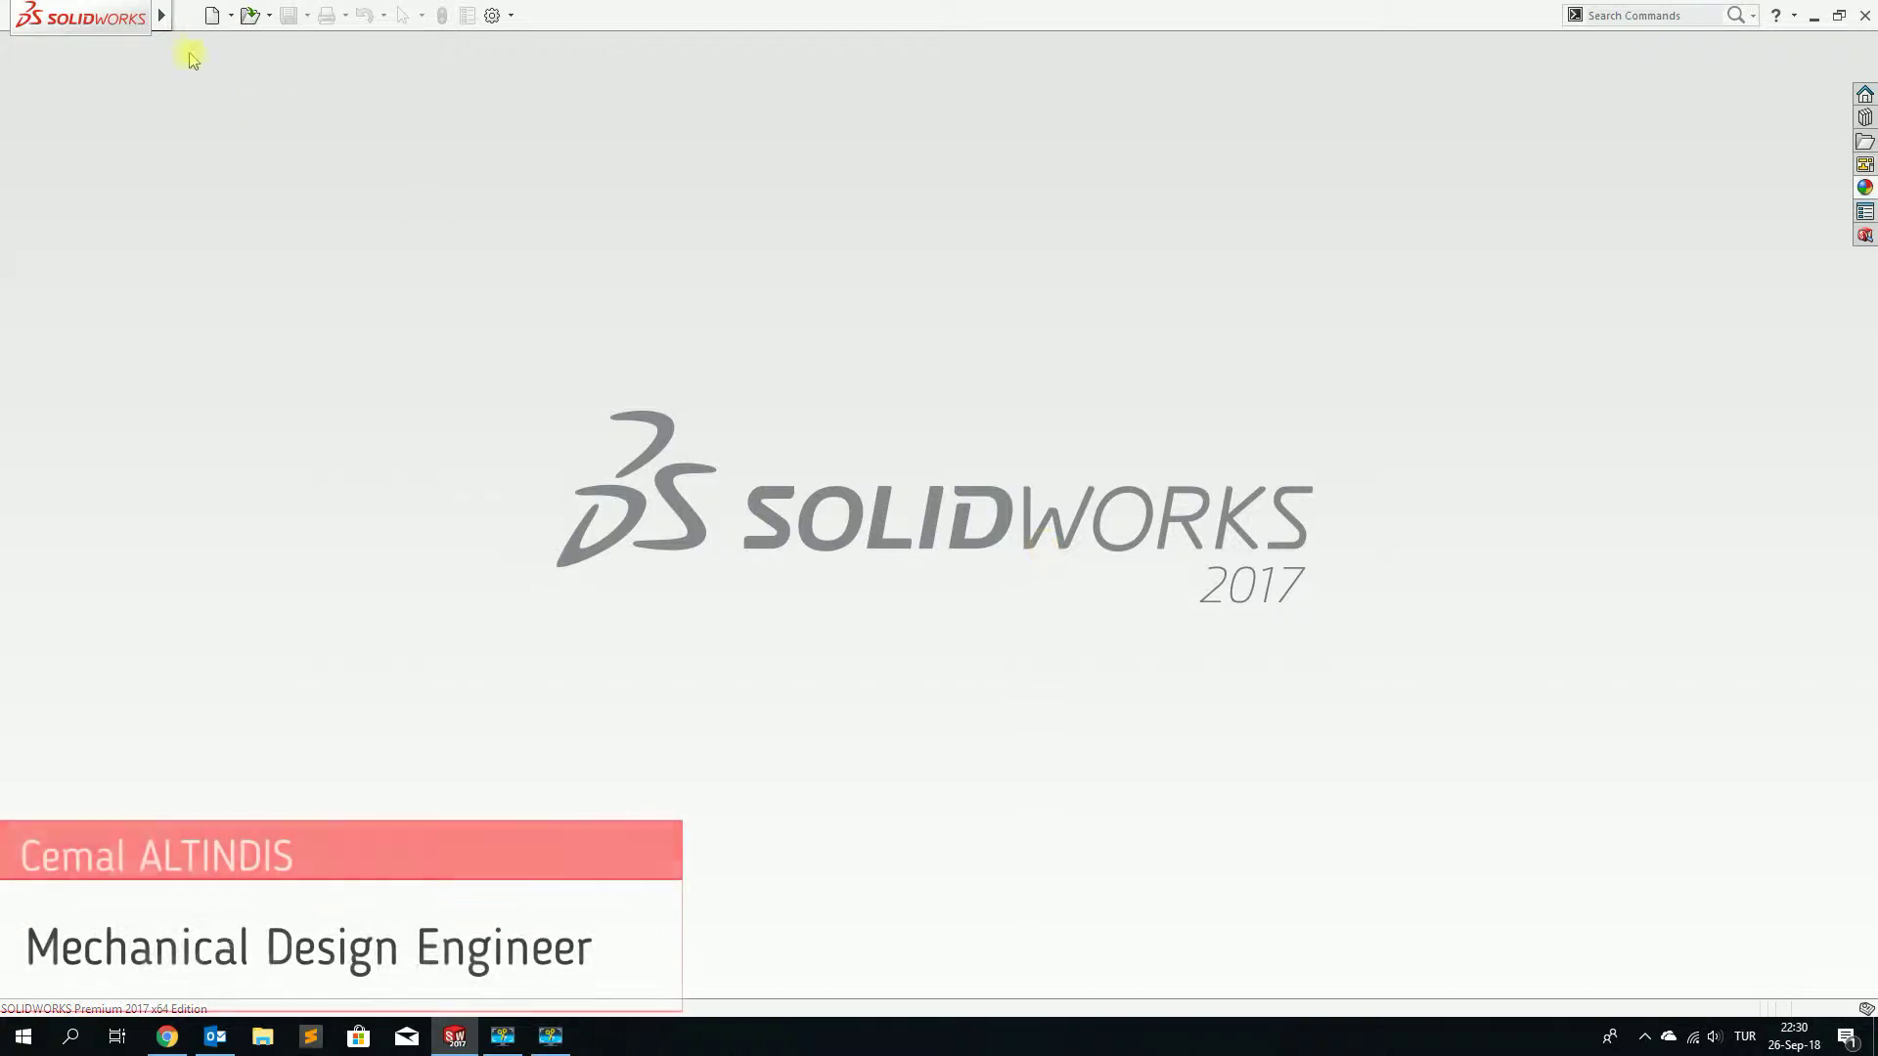
Create a new part and set its background scene to Plain White
click(212, 15)
click(719, 659)
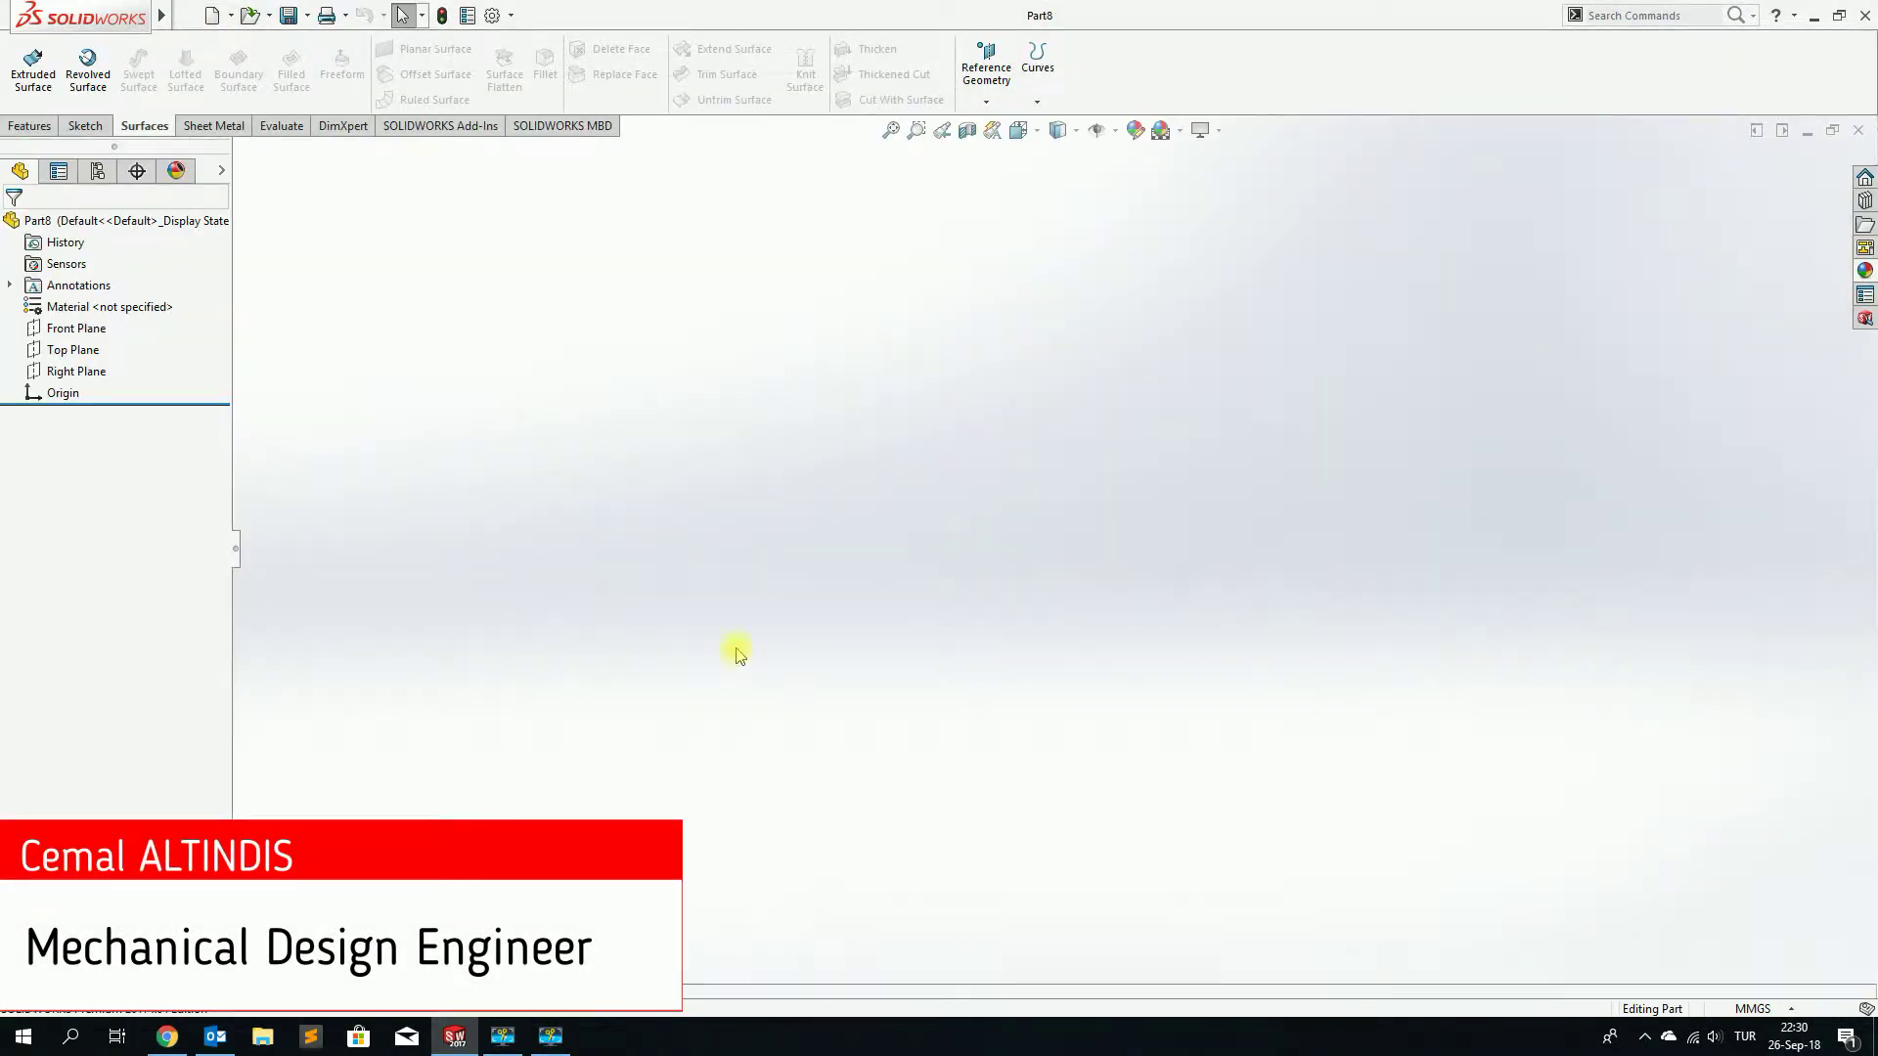
click(1201, 131)
click(1203, 180)
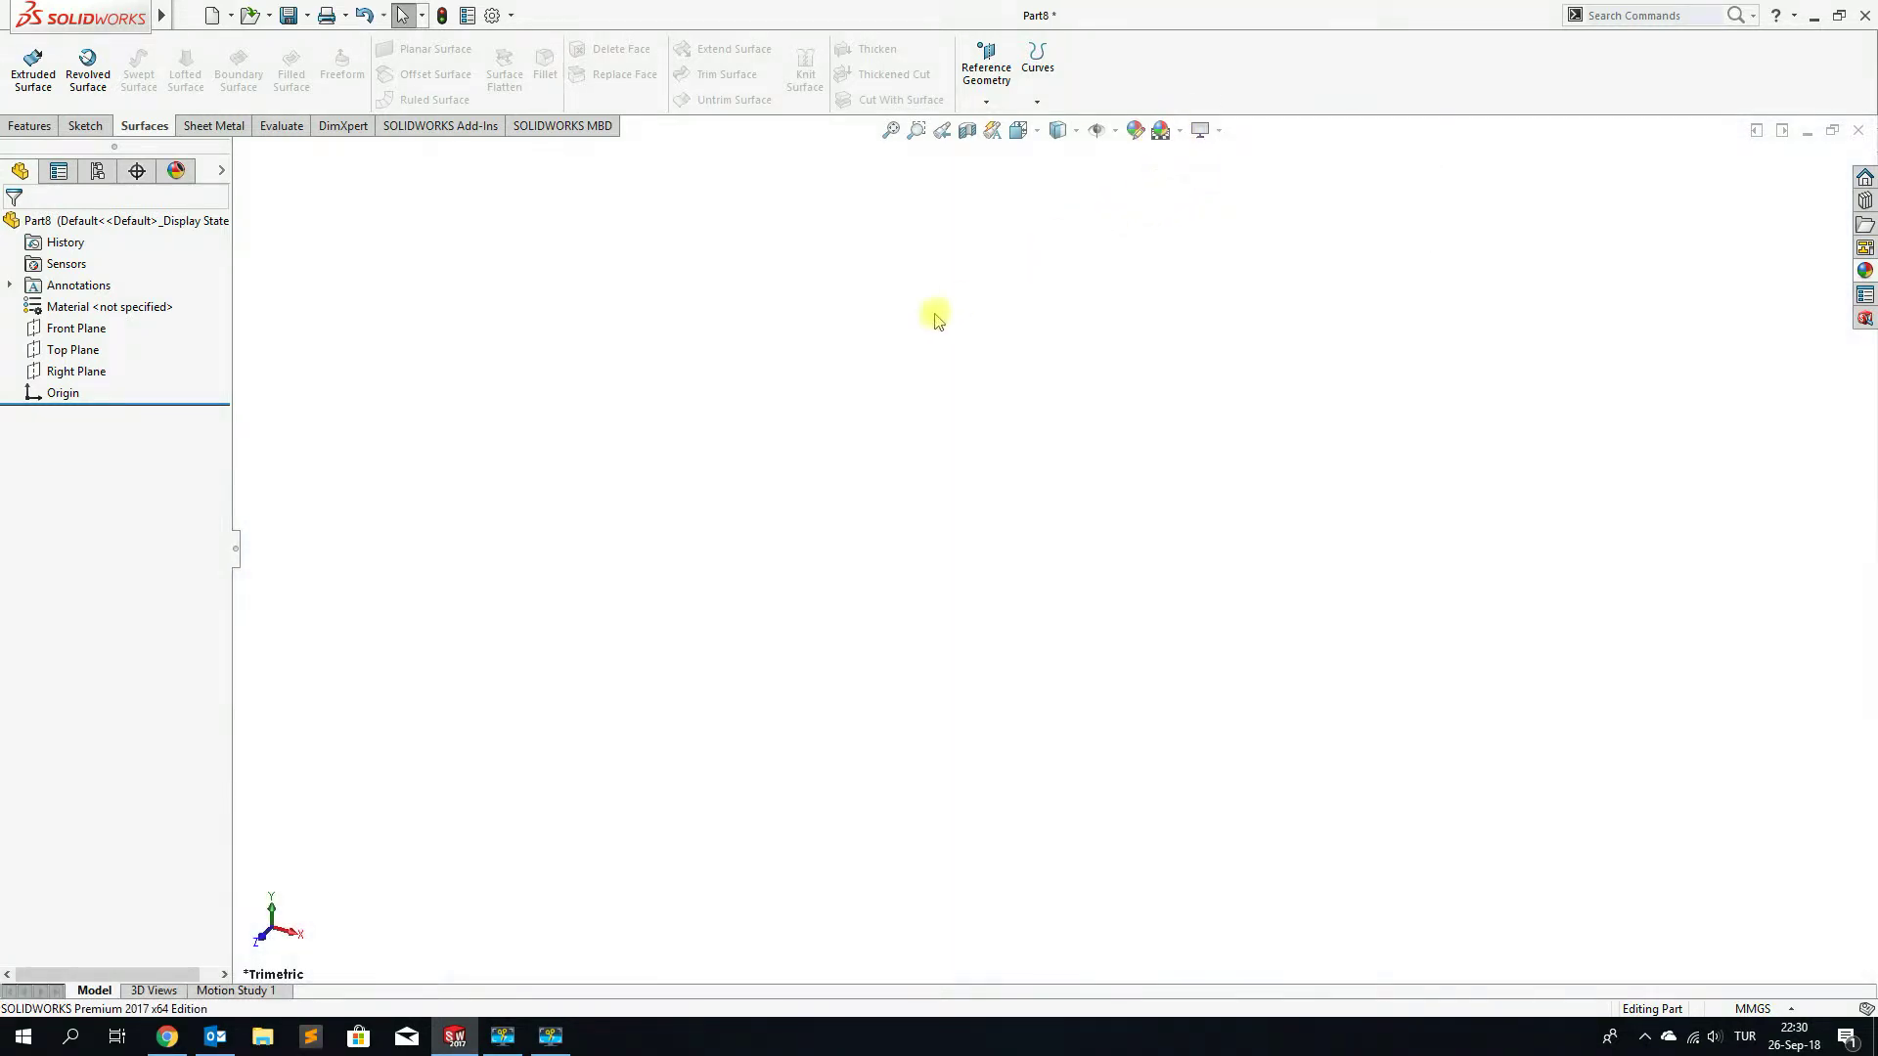
click(86, 126)
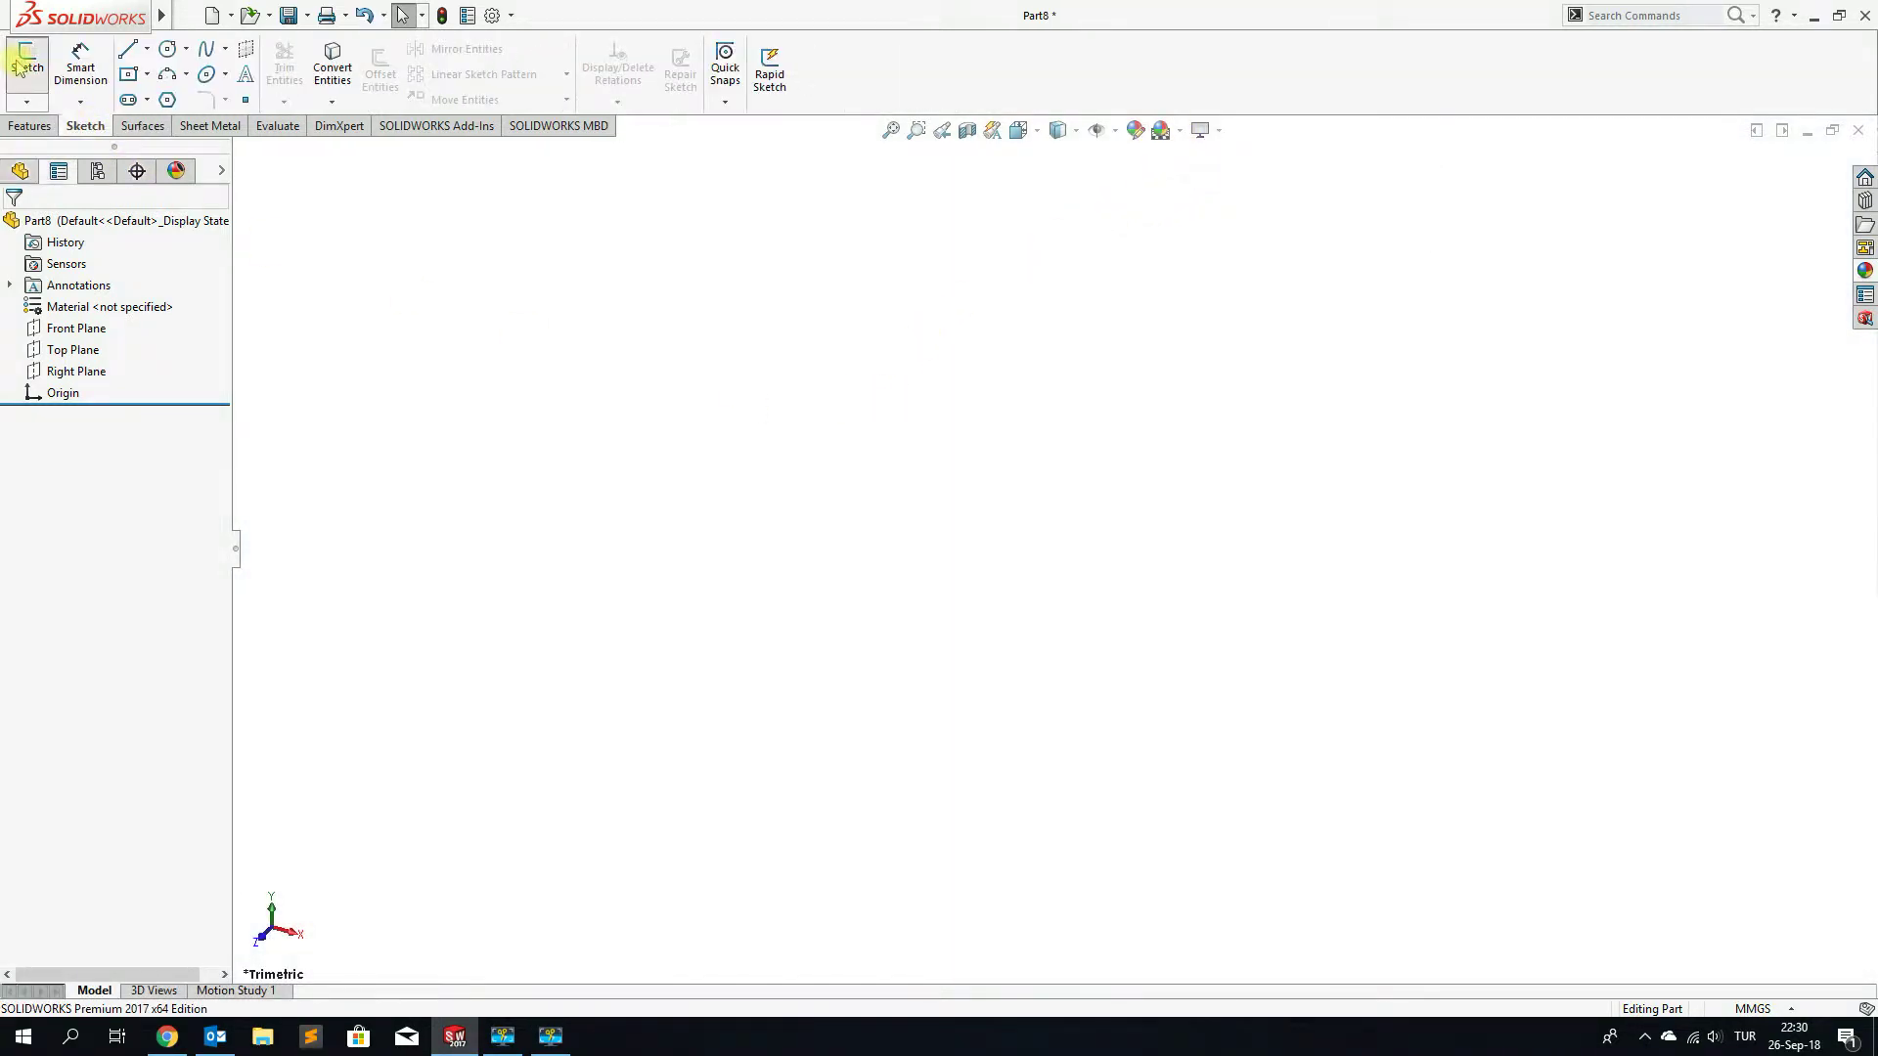
On the Front Plane, draw a vertical centerline down to the origin and a horizontal centerline to the right
click(26, 59)
click(785, 340)
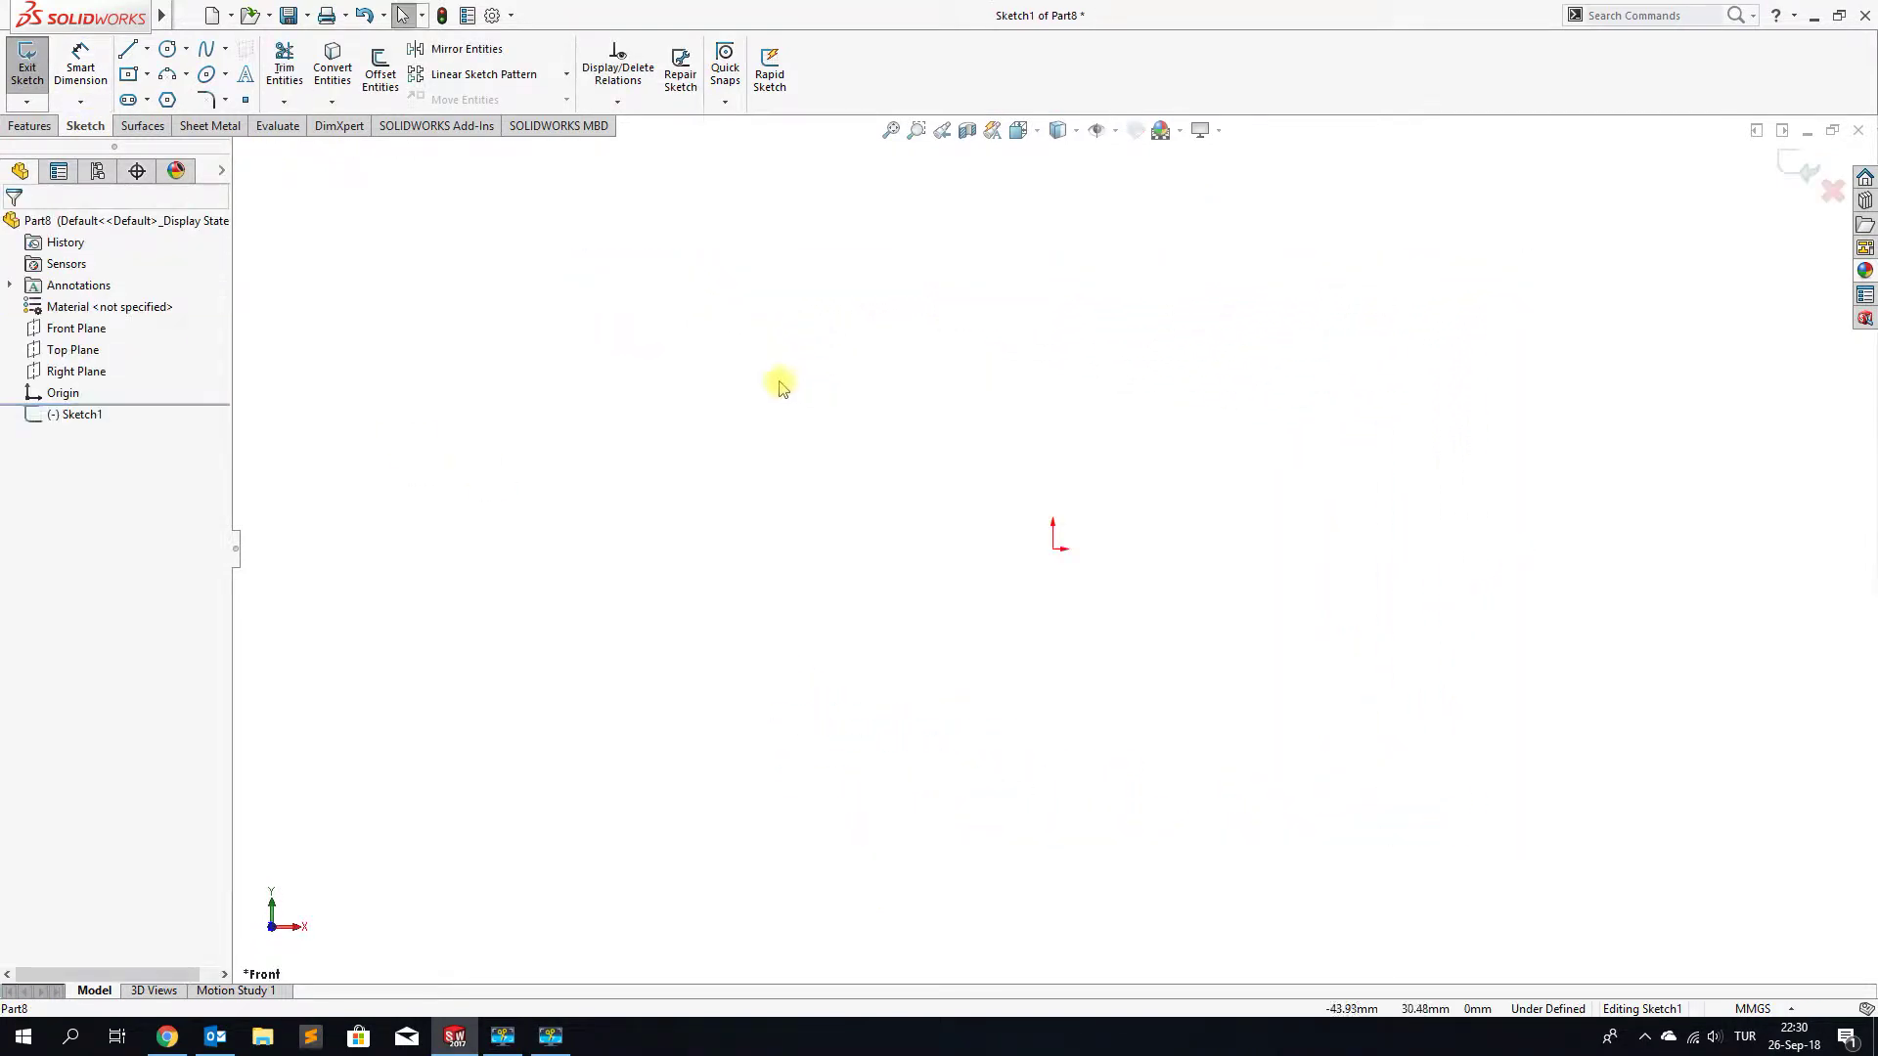
click(146, 48)
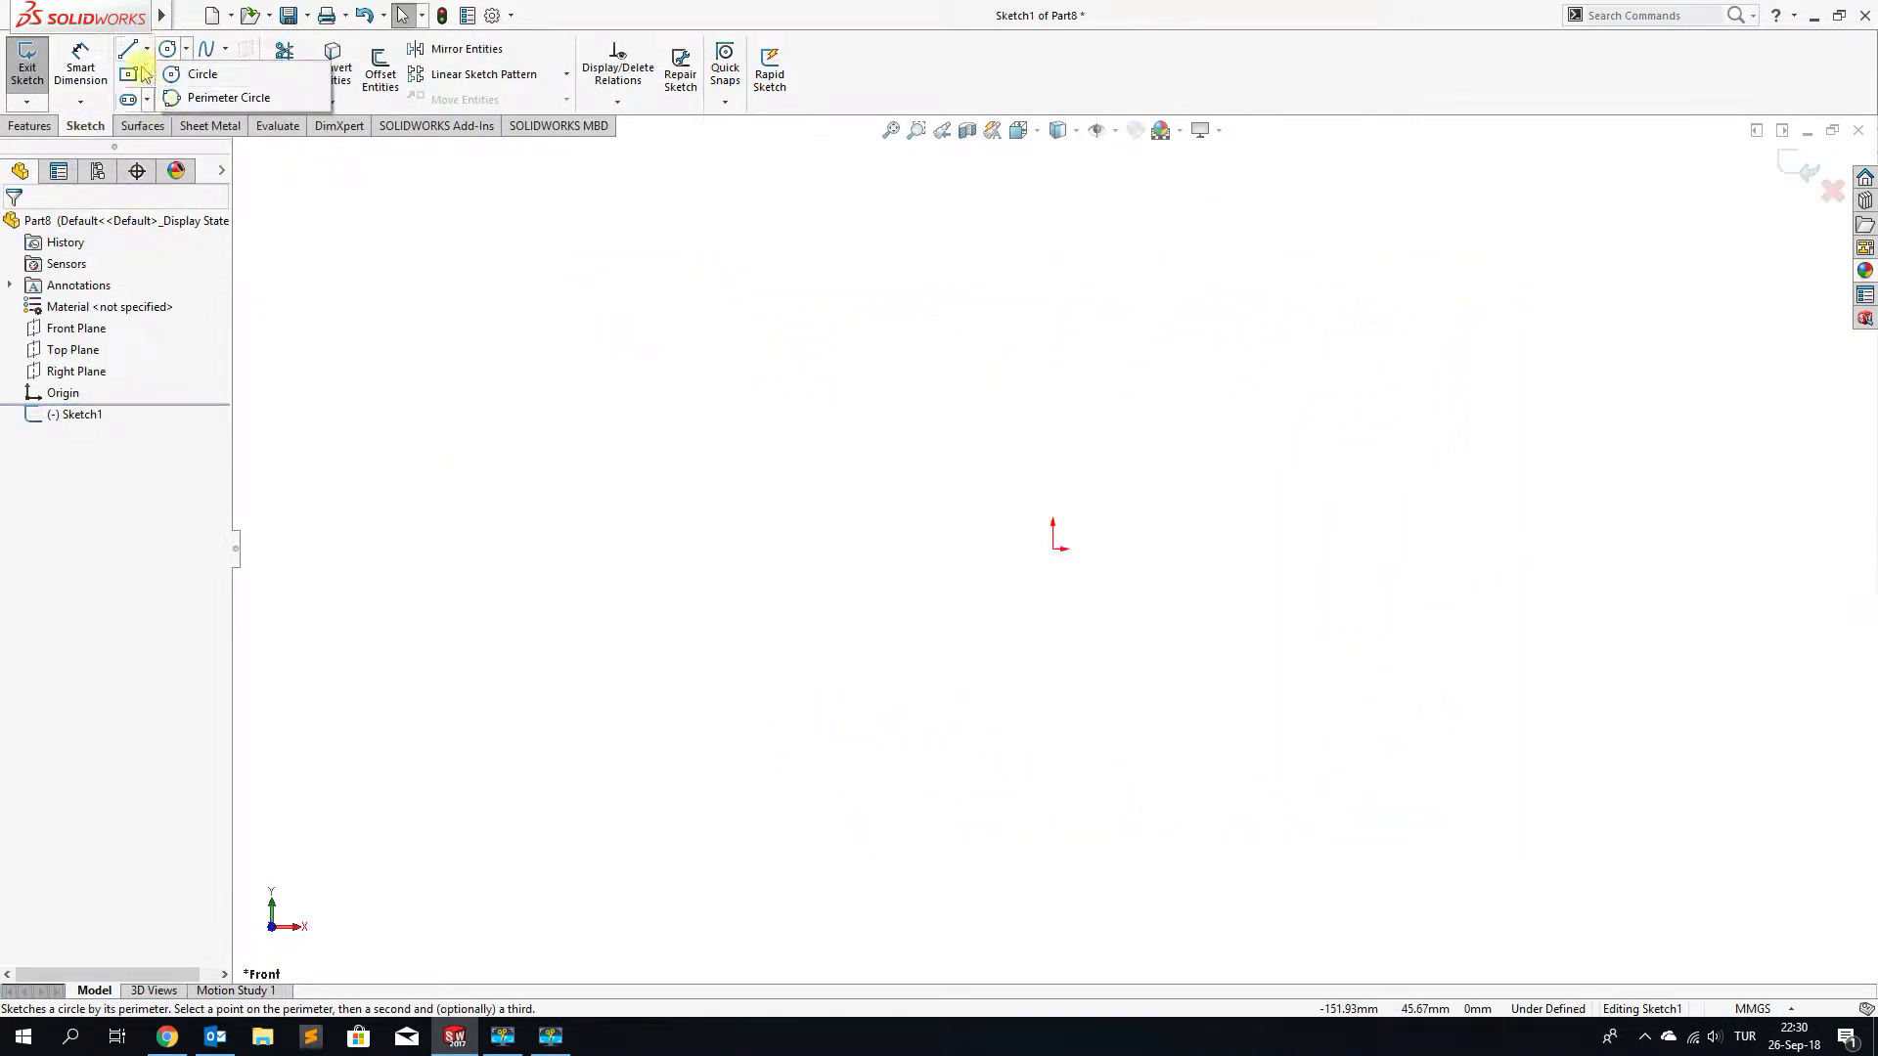
click(174, 98)
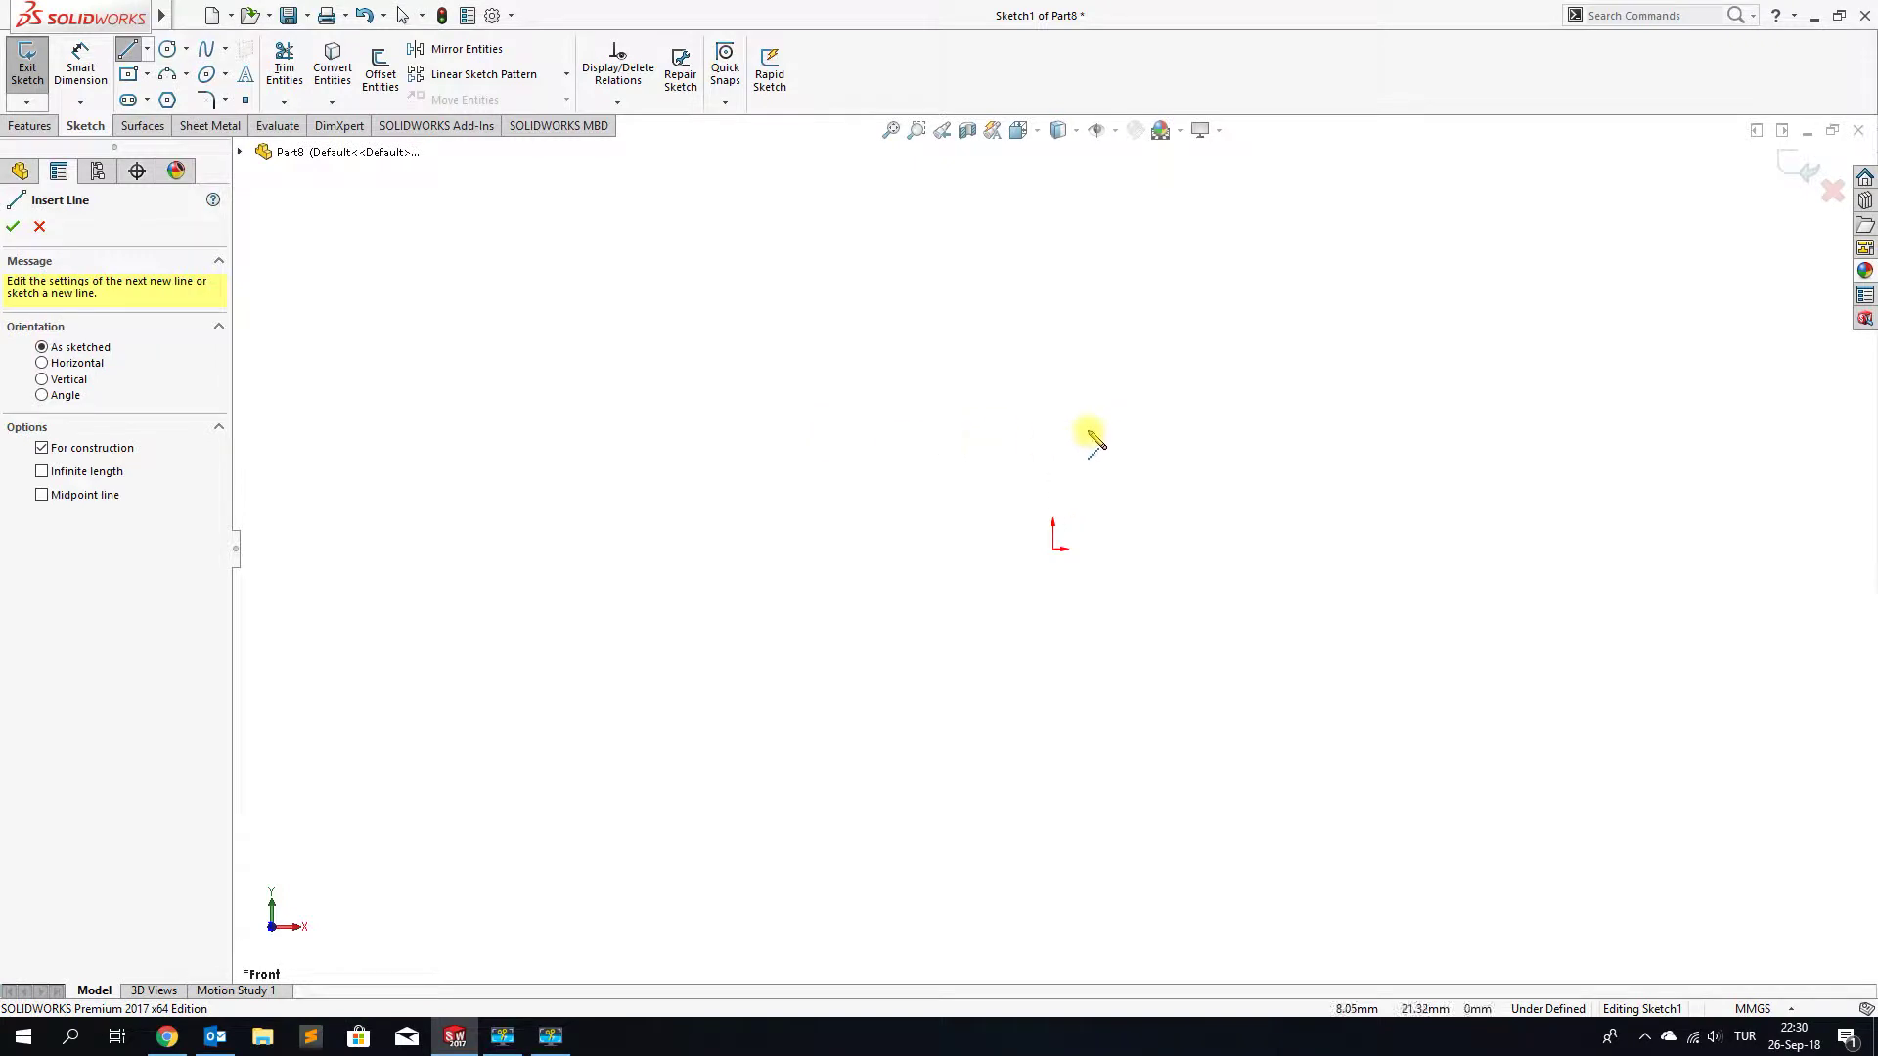
click(1053, 257)
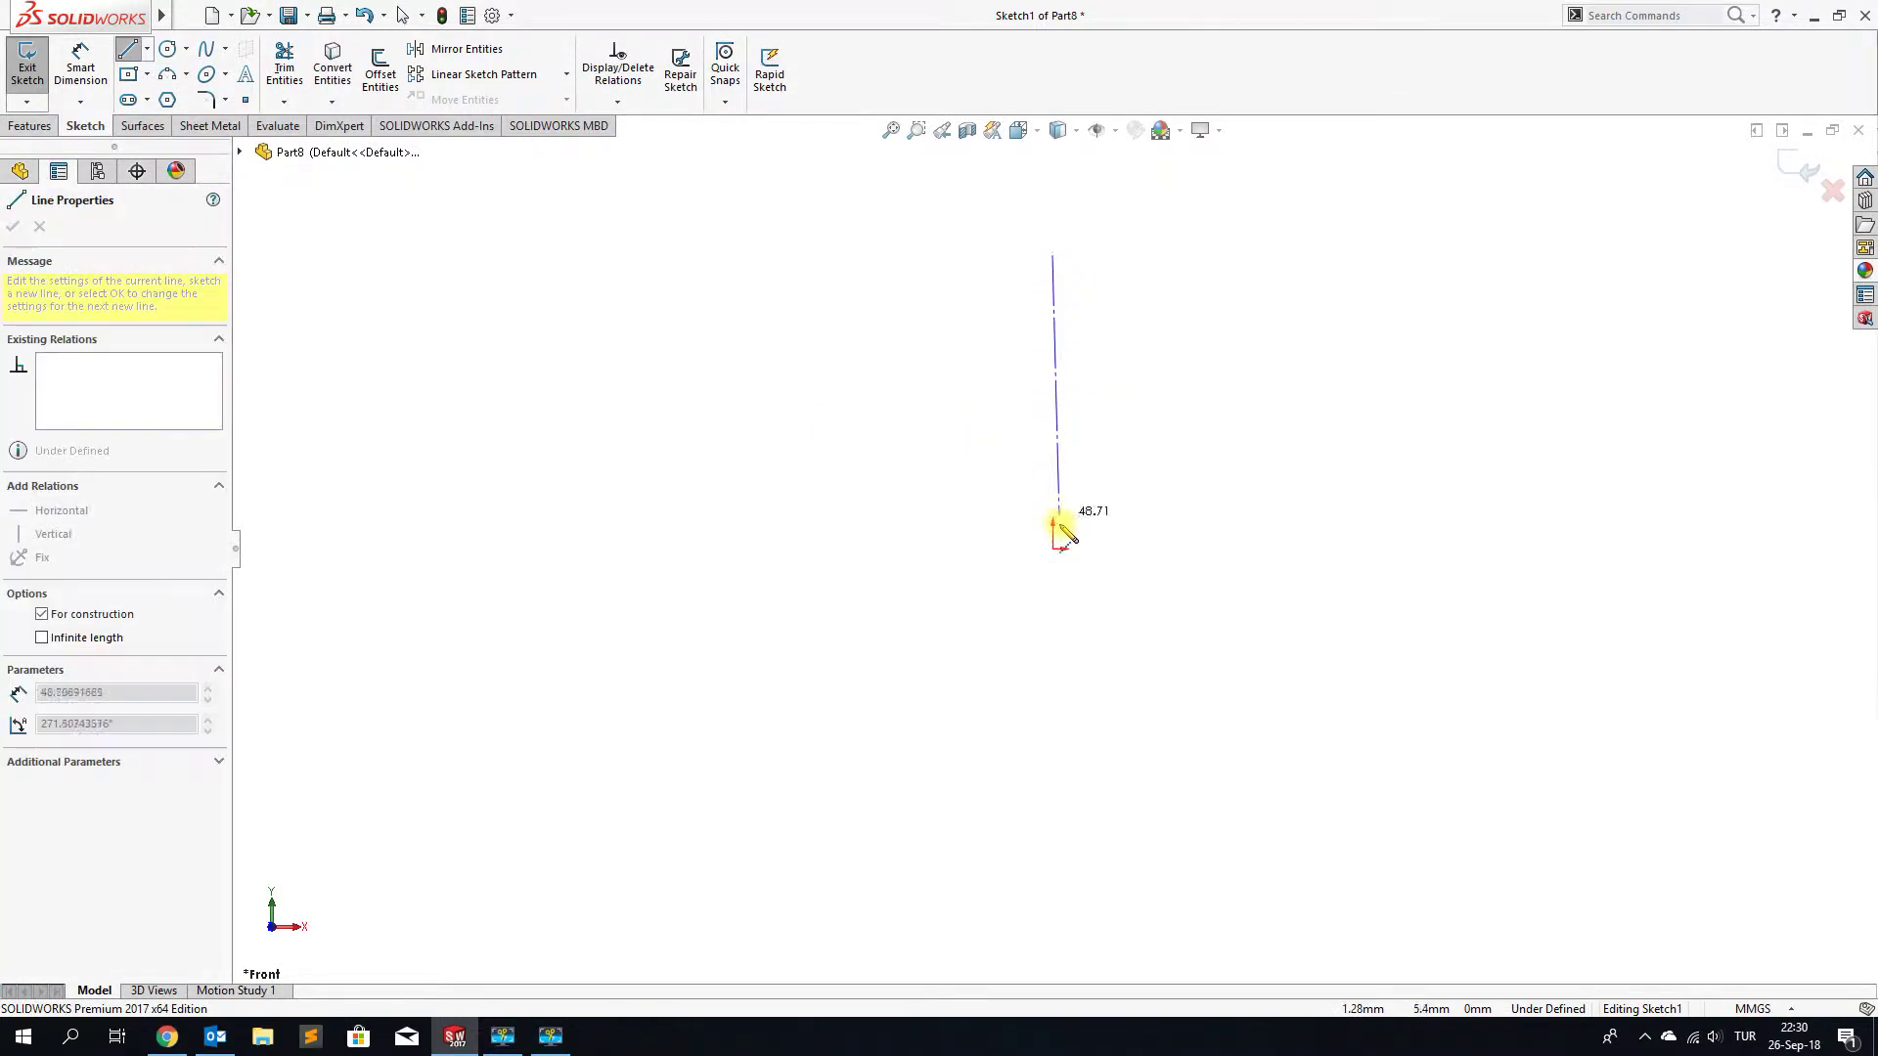
click(1053, 548)
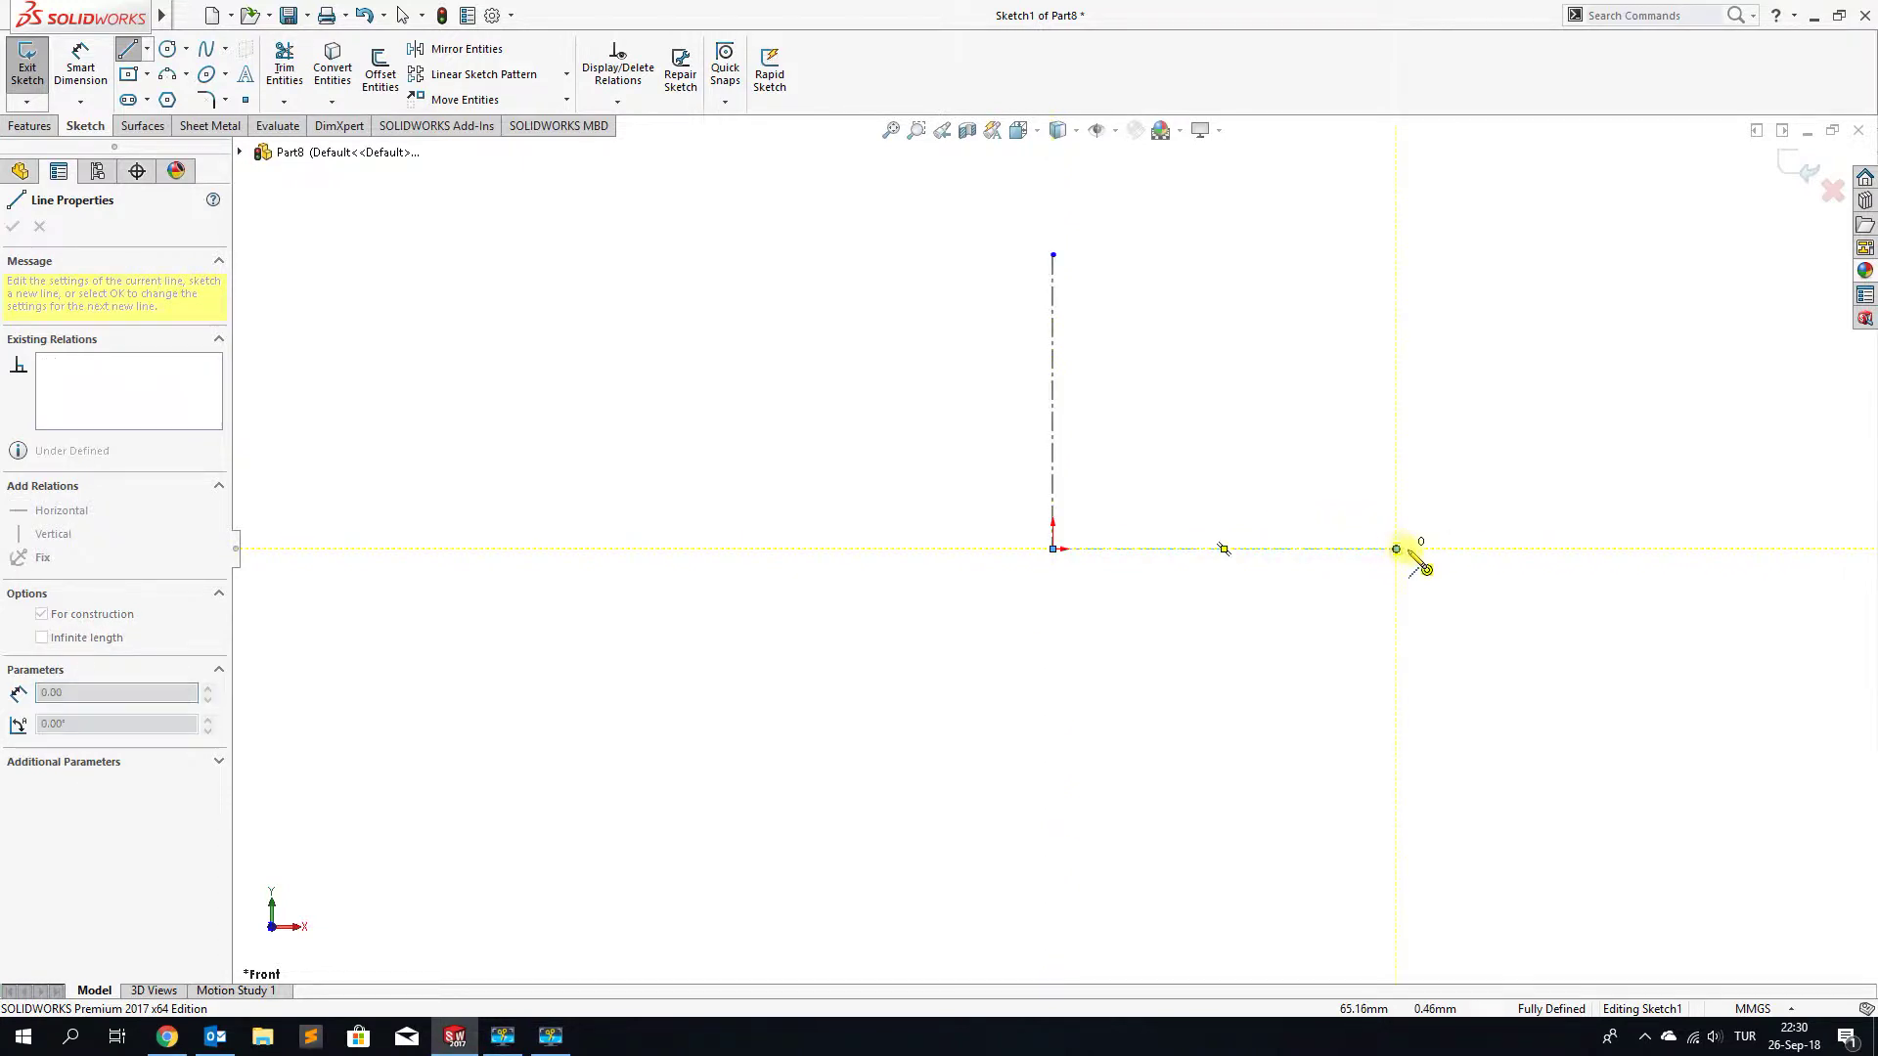
double_click(1396, 549)
key(Escape)
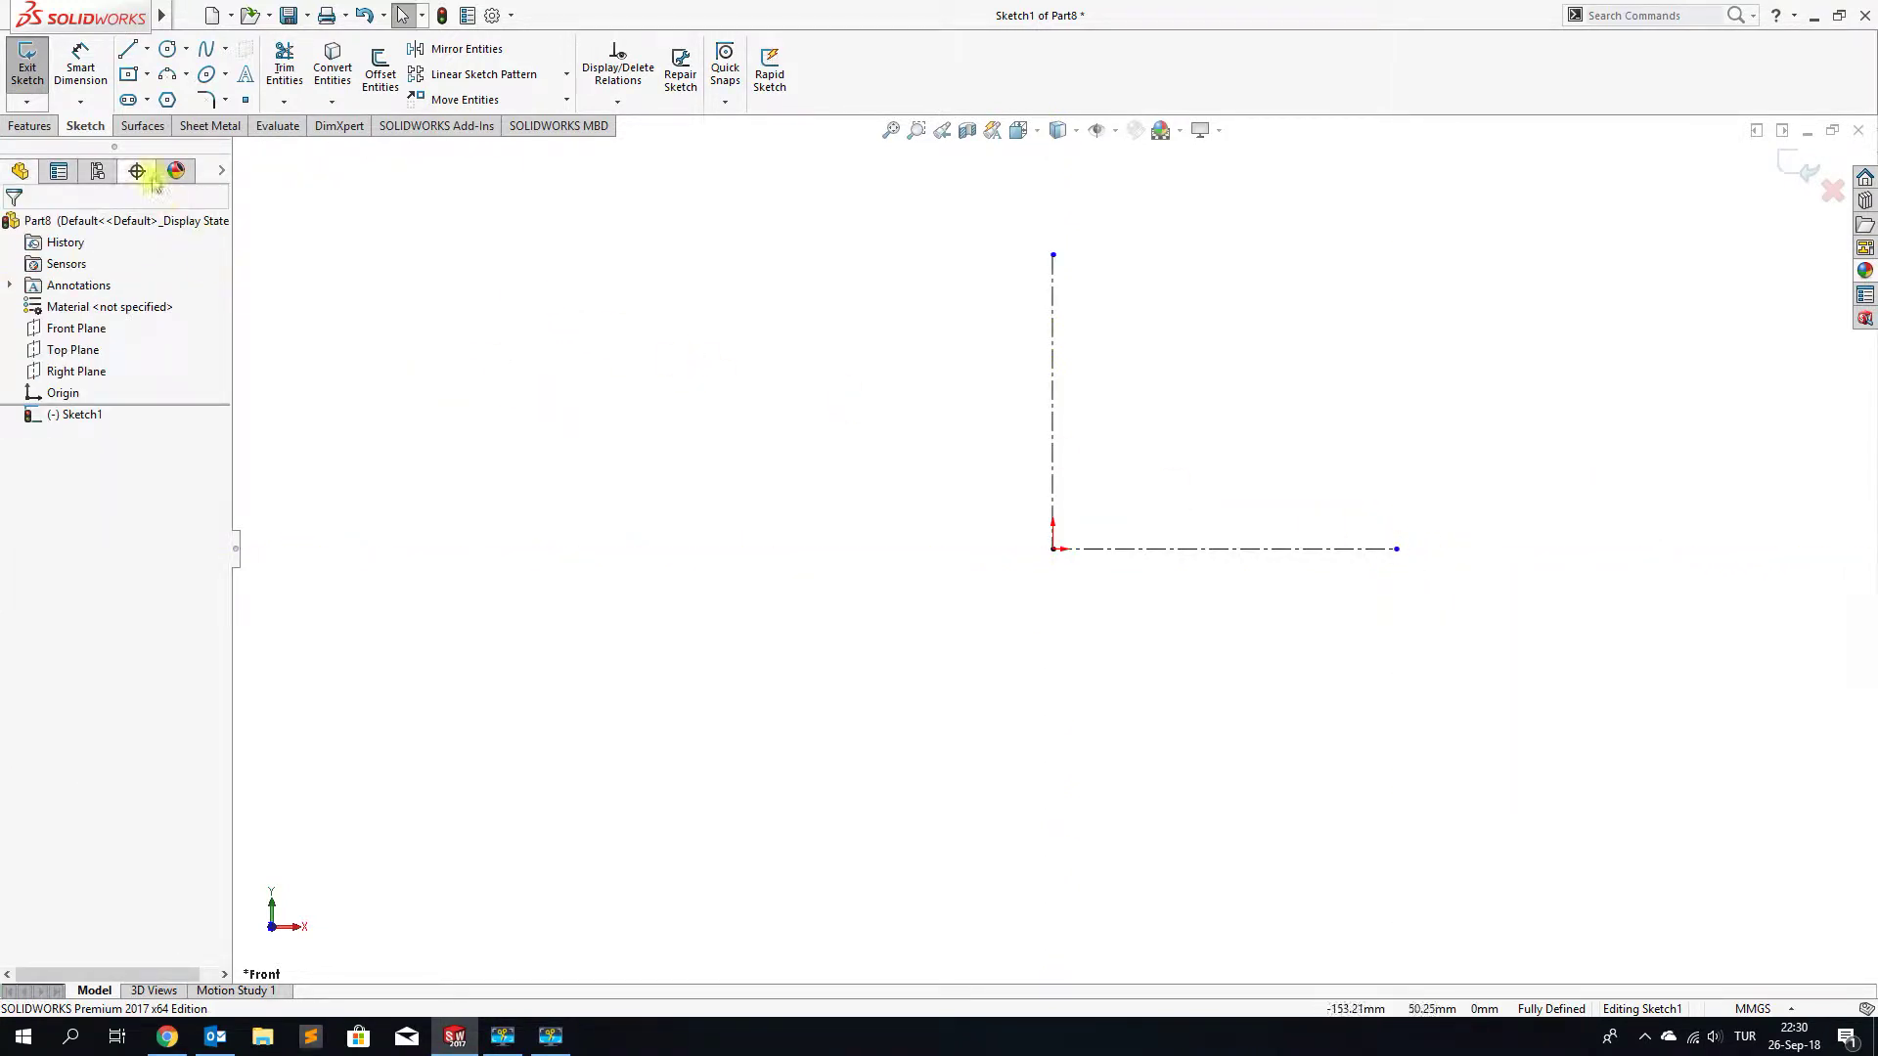
click(81, 66)
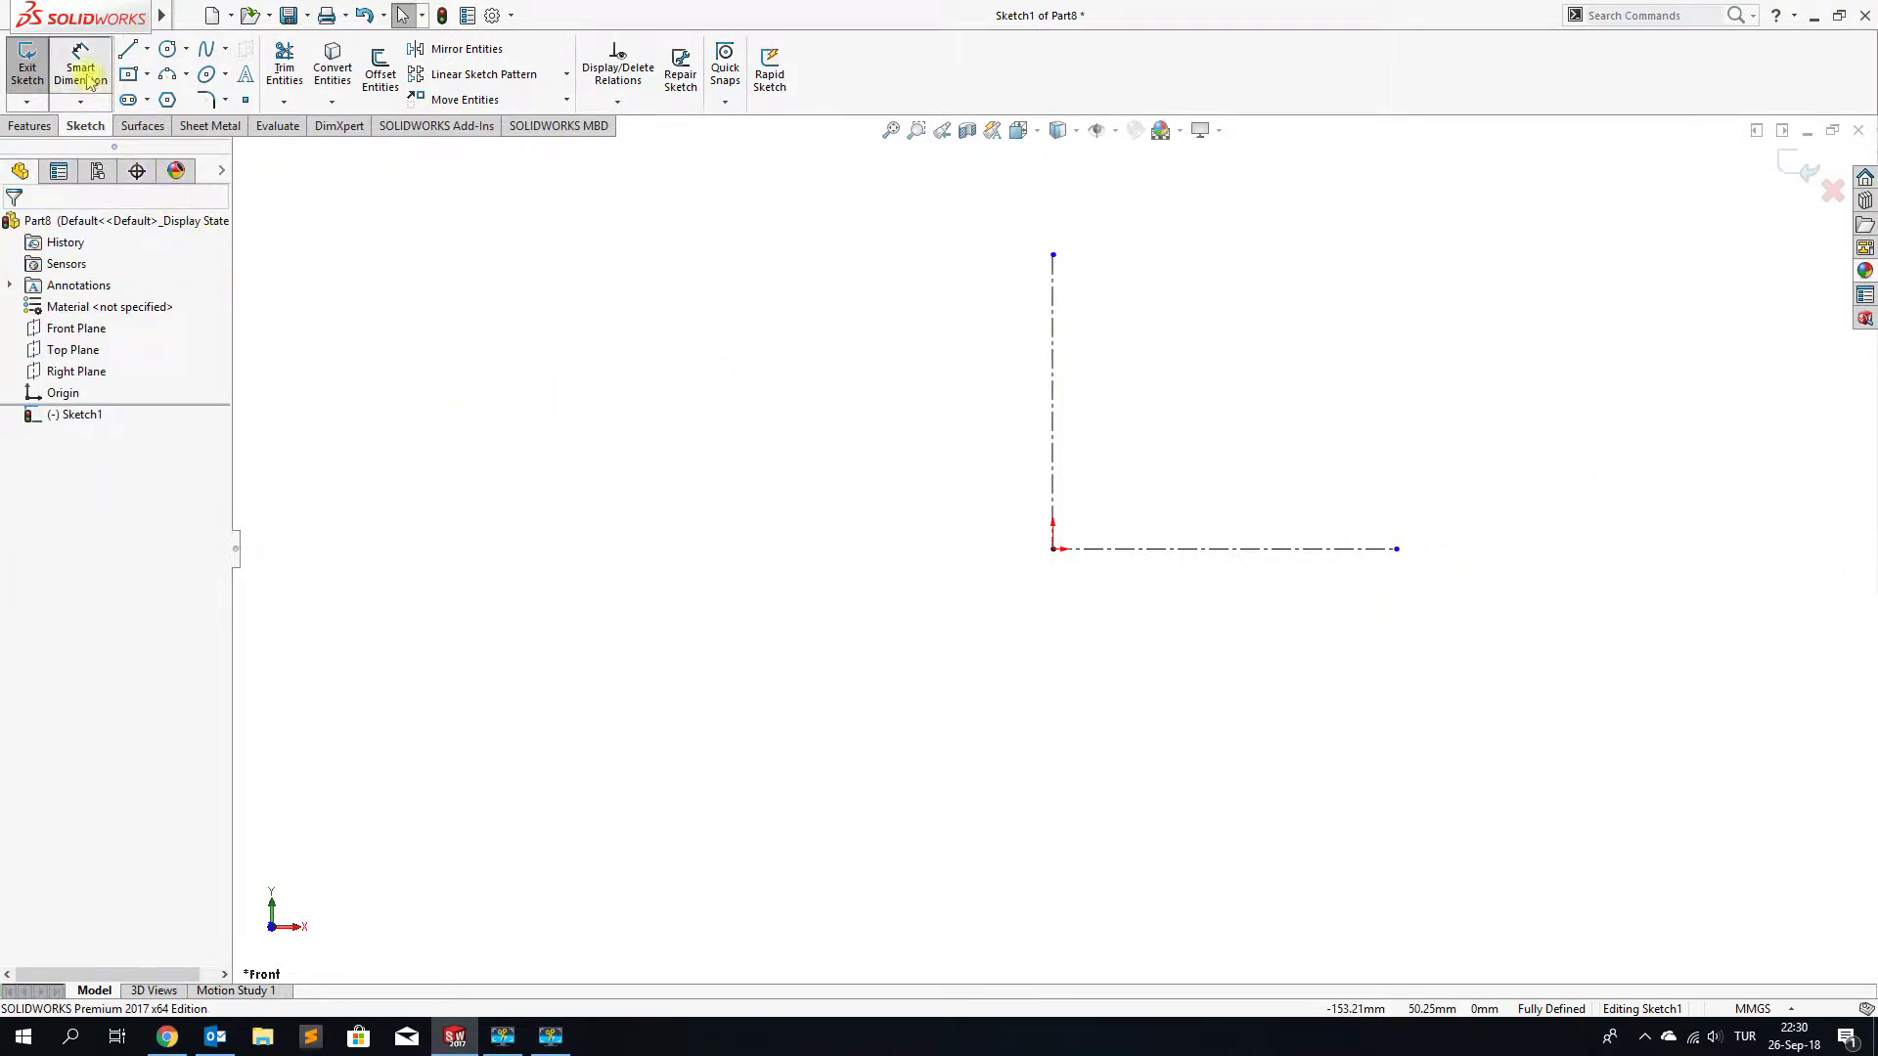
Dimension the vertical and horizontal centerlines to 50 mm each
click(1076, 419)
click(1156, 408)
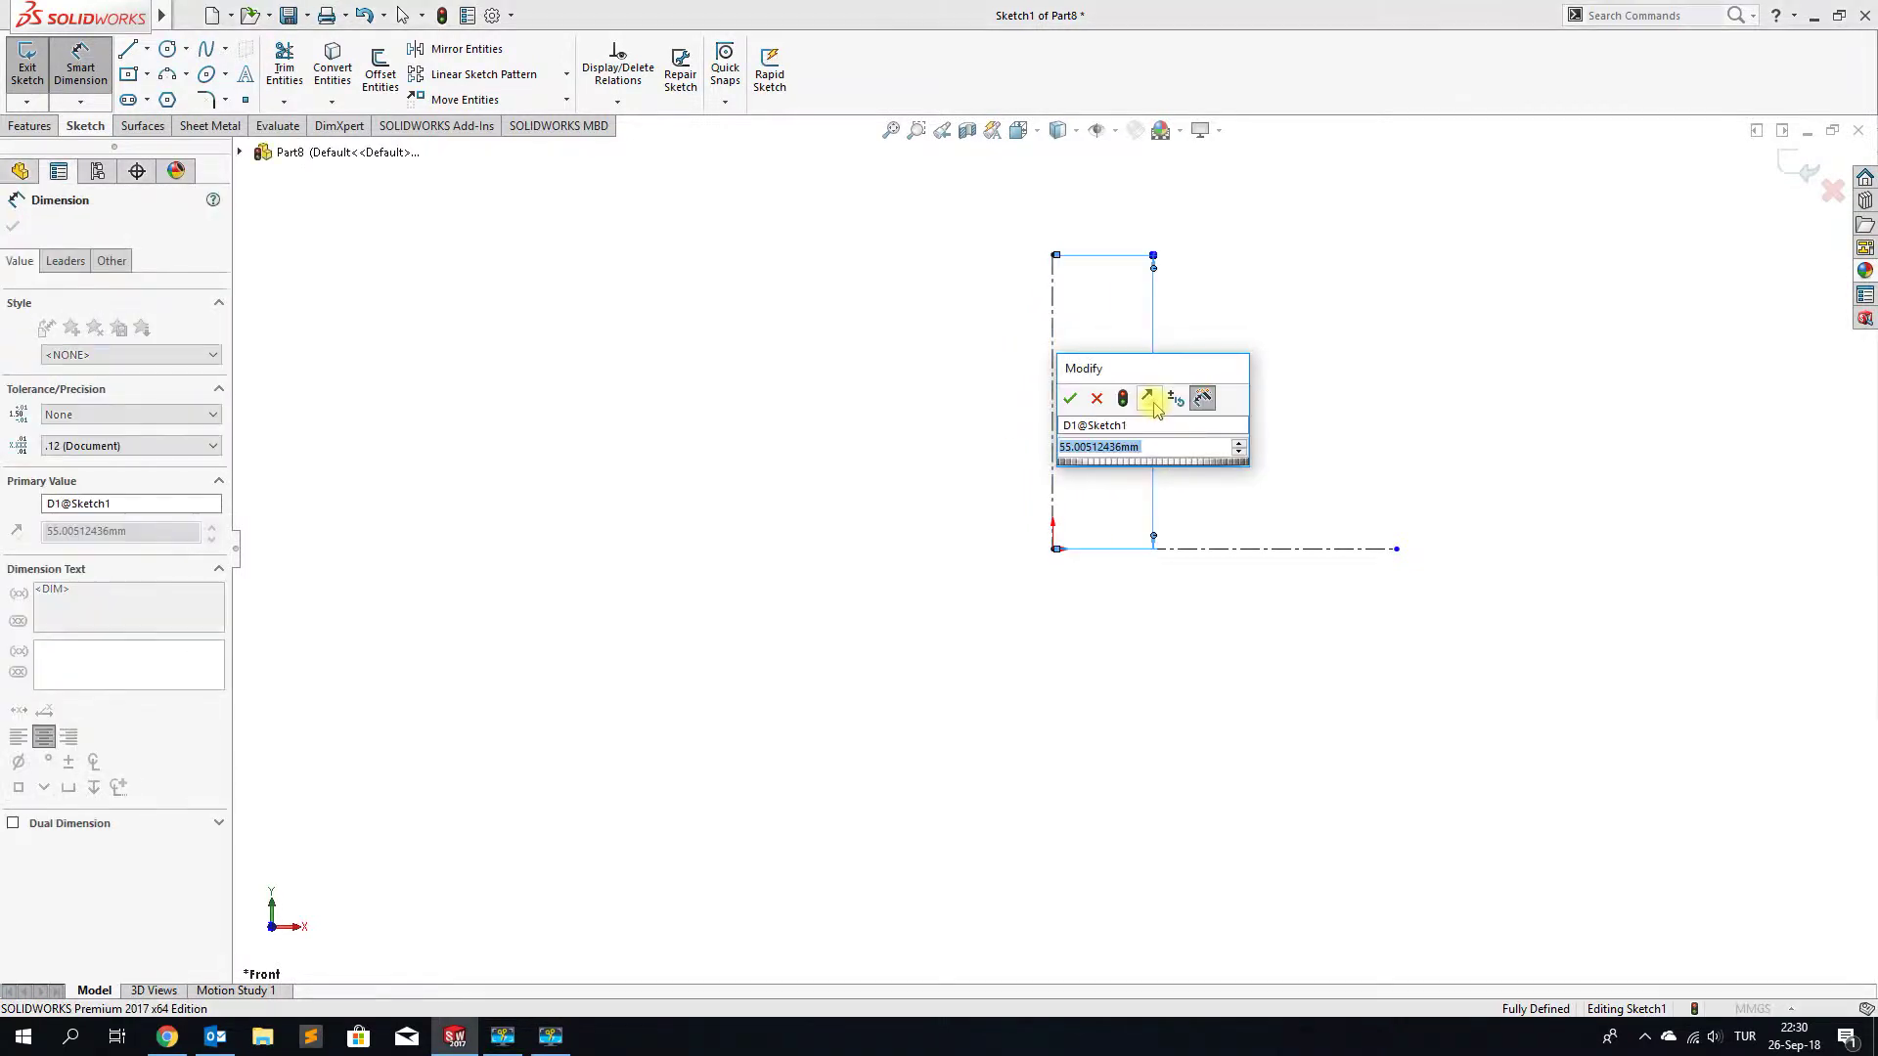
text(50)
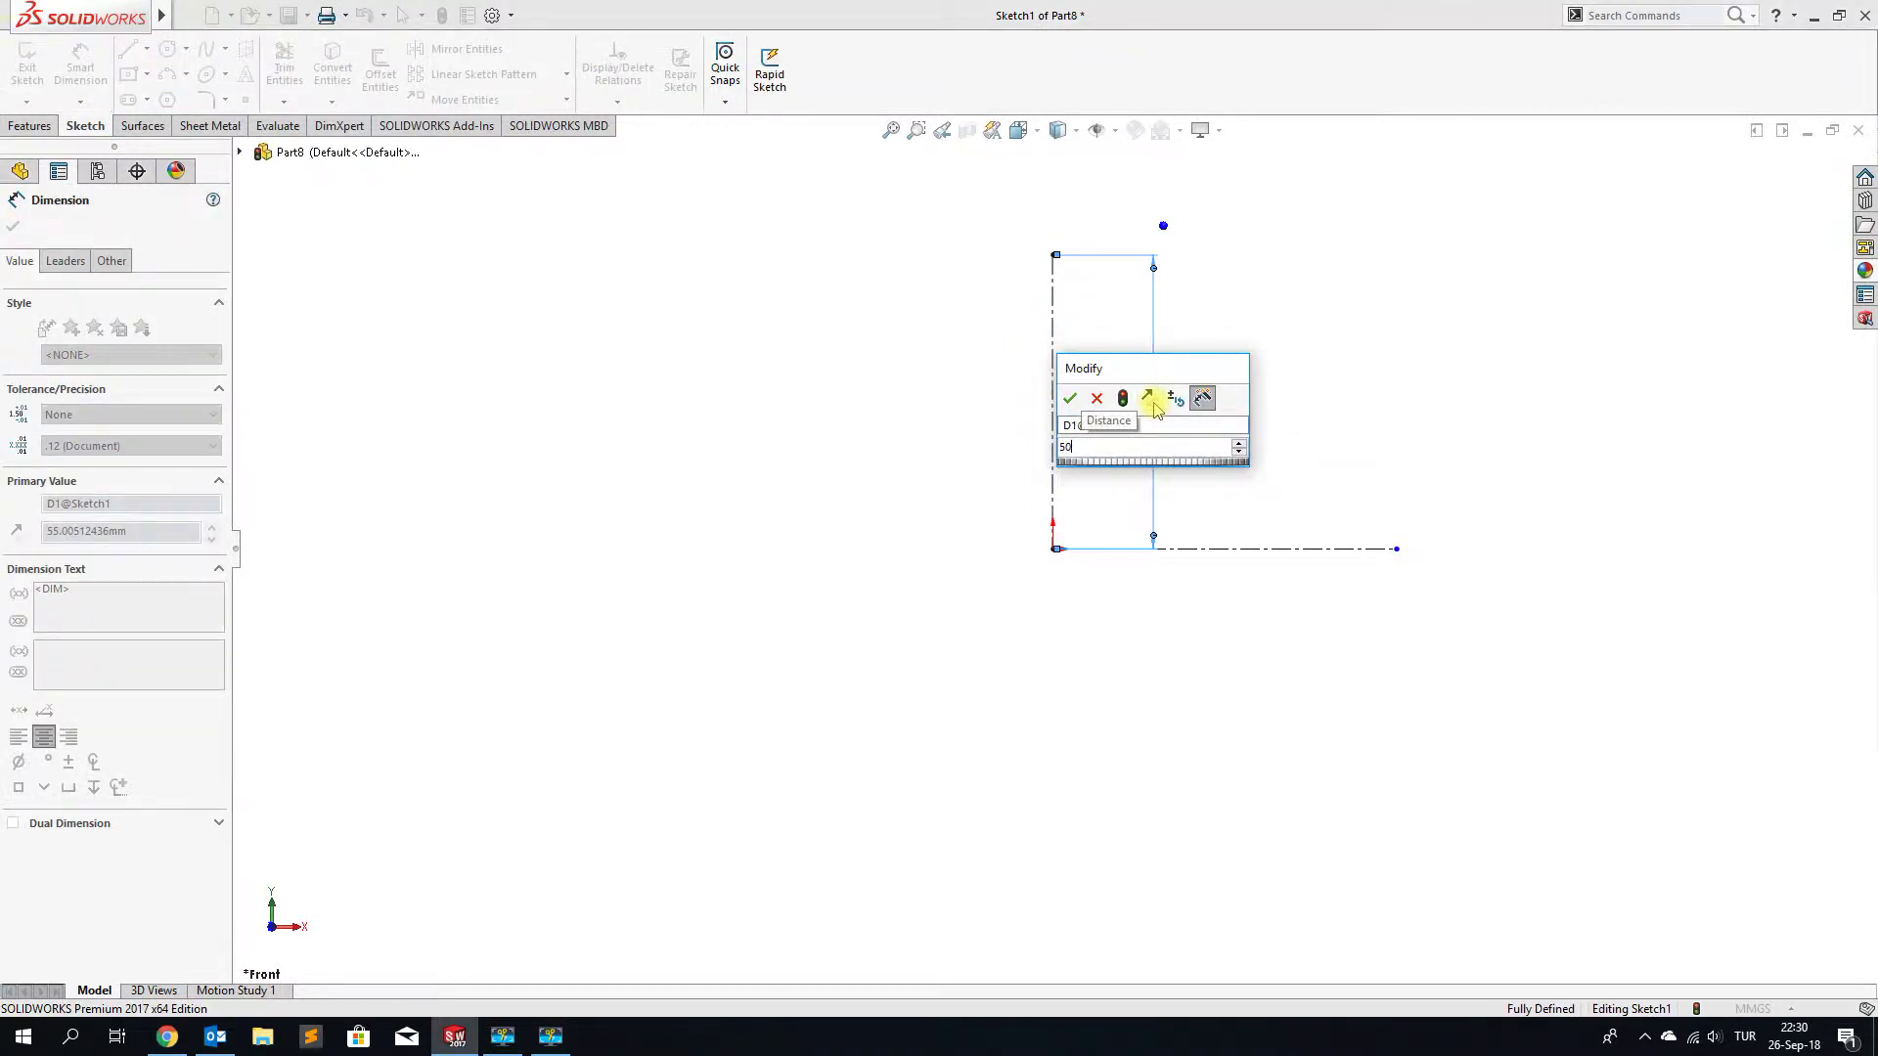
key(Return)
click(1244, 552)
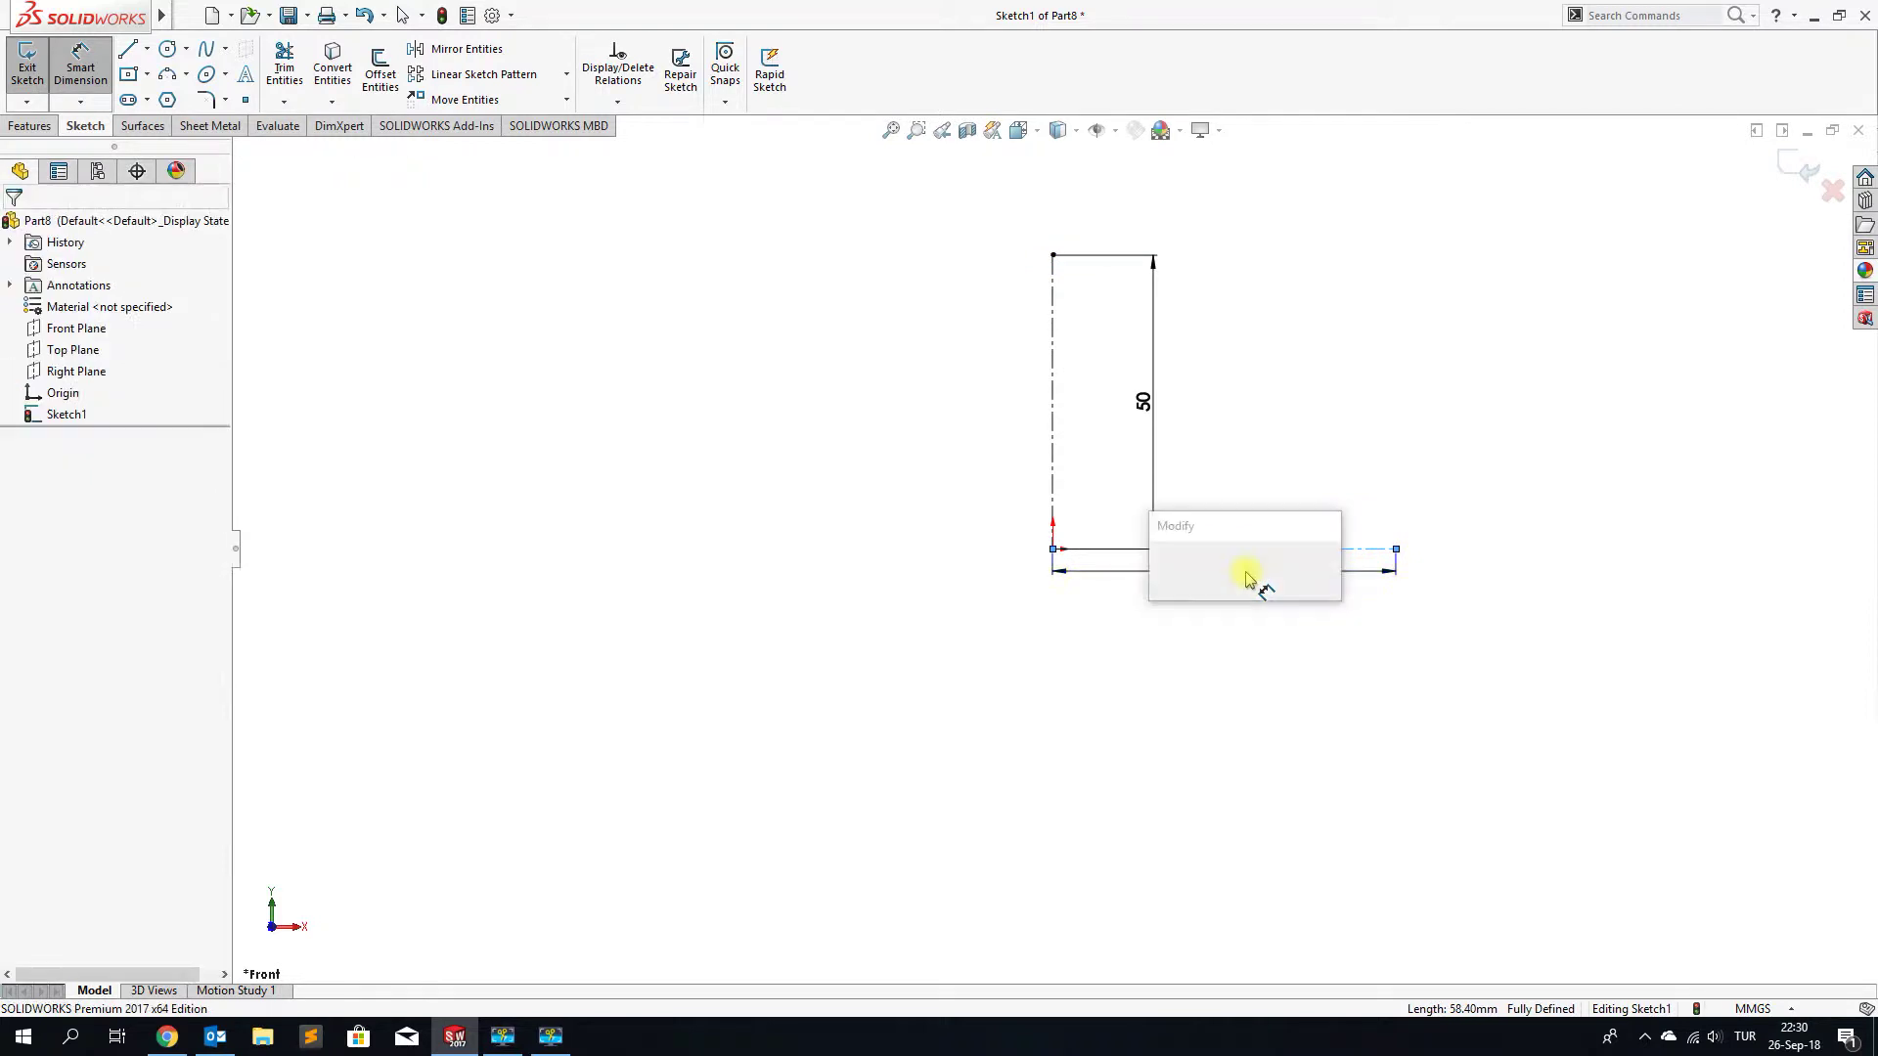
text(50)
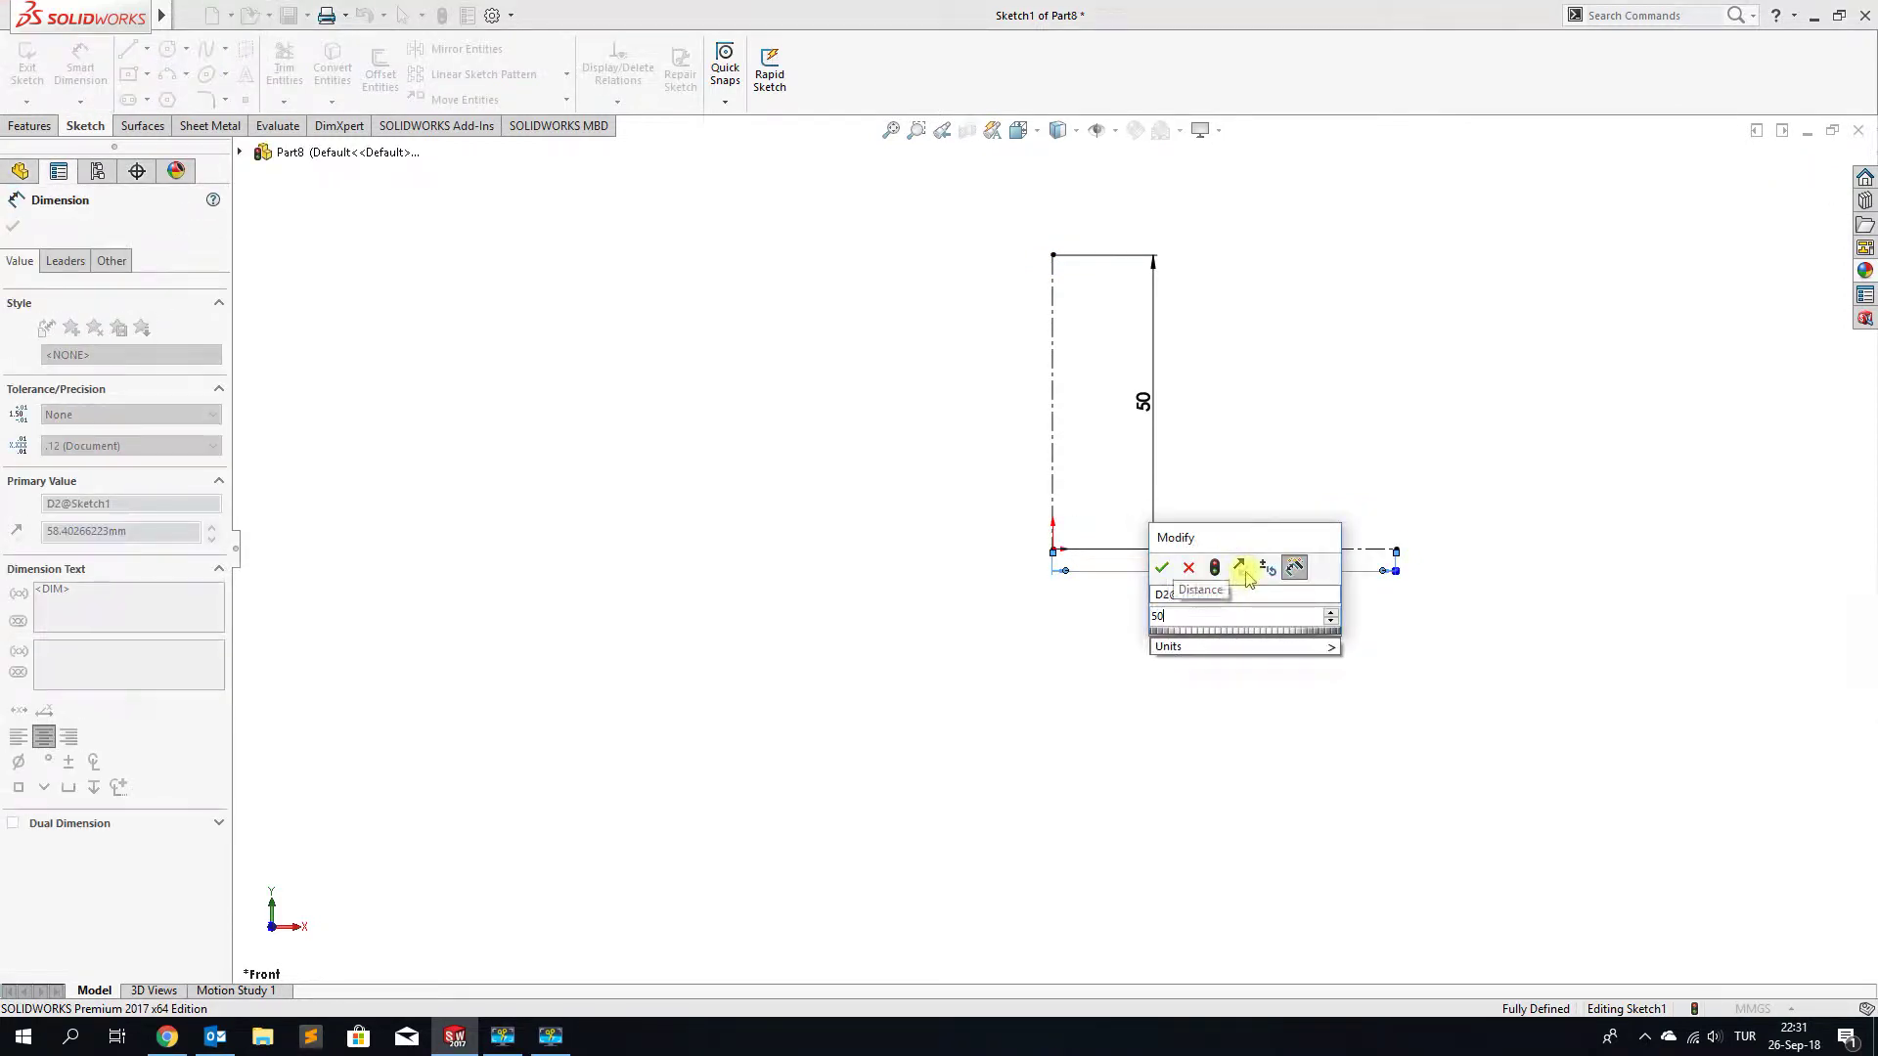
key(Return)
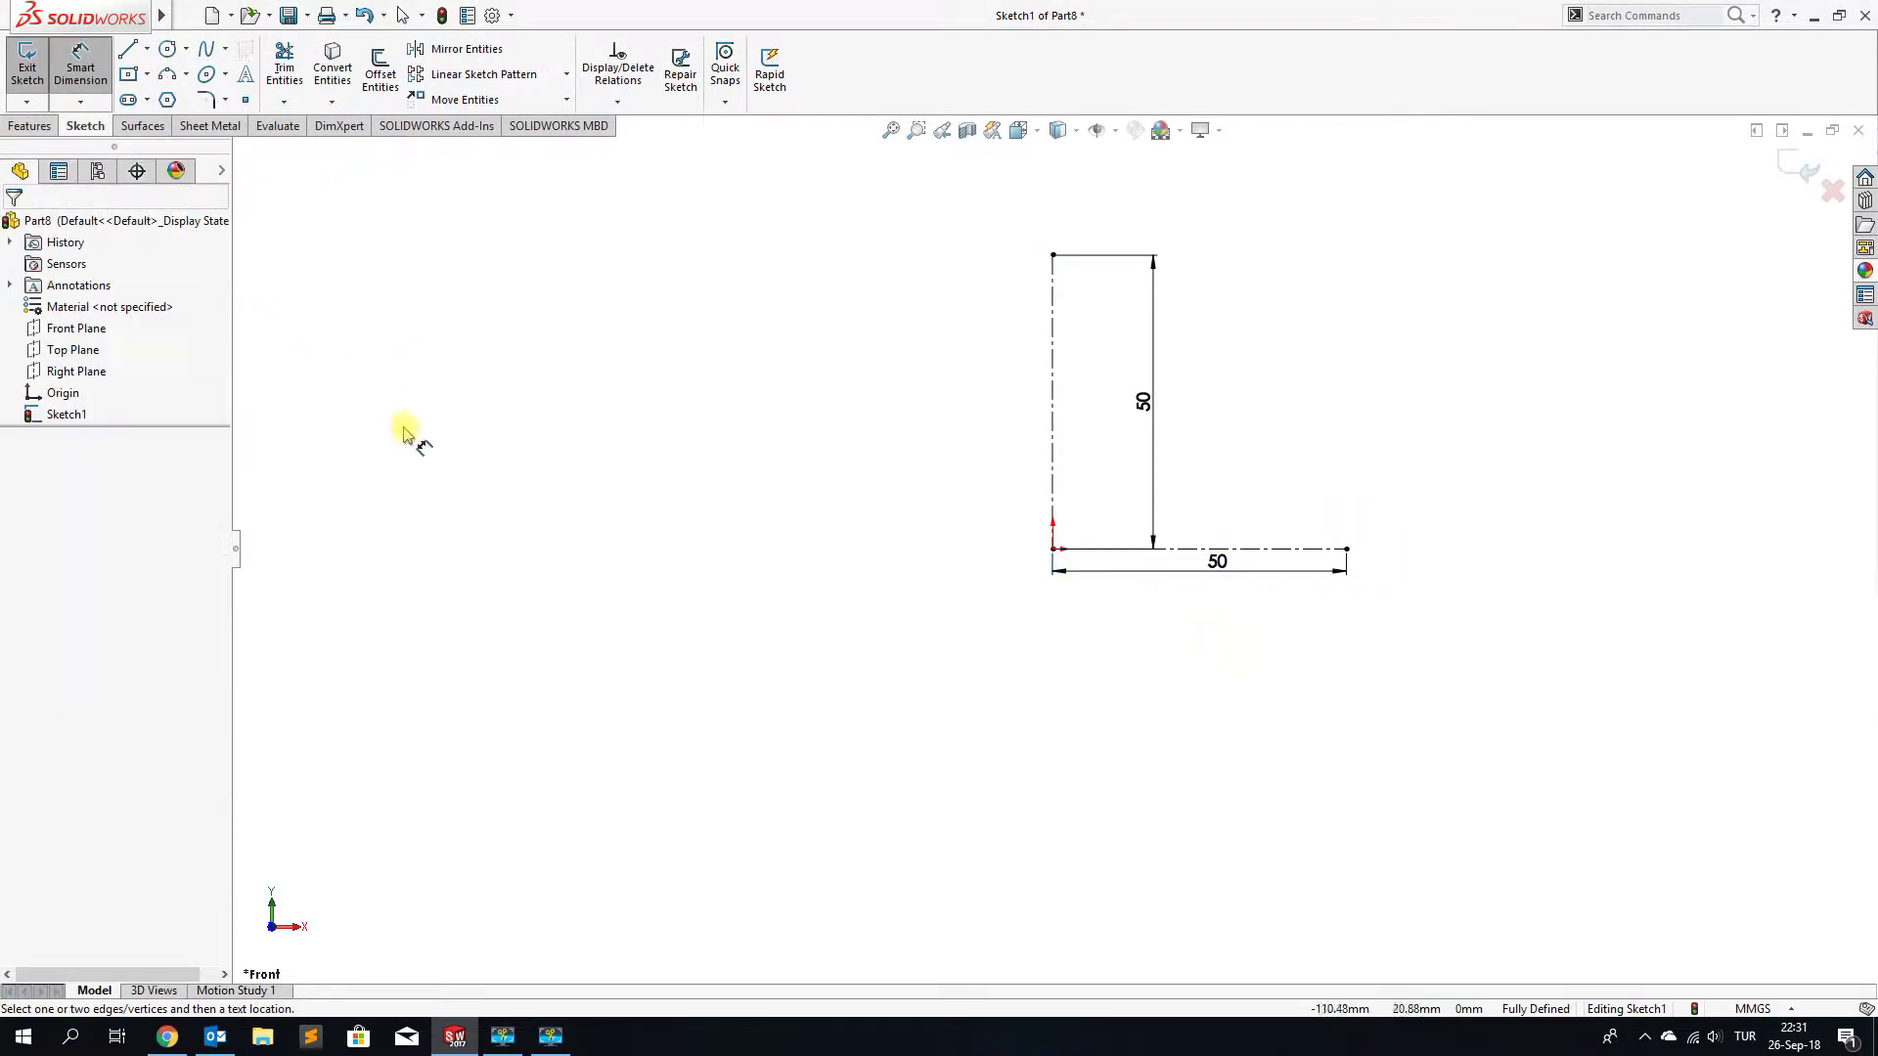
key(l)
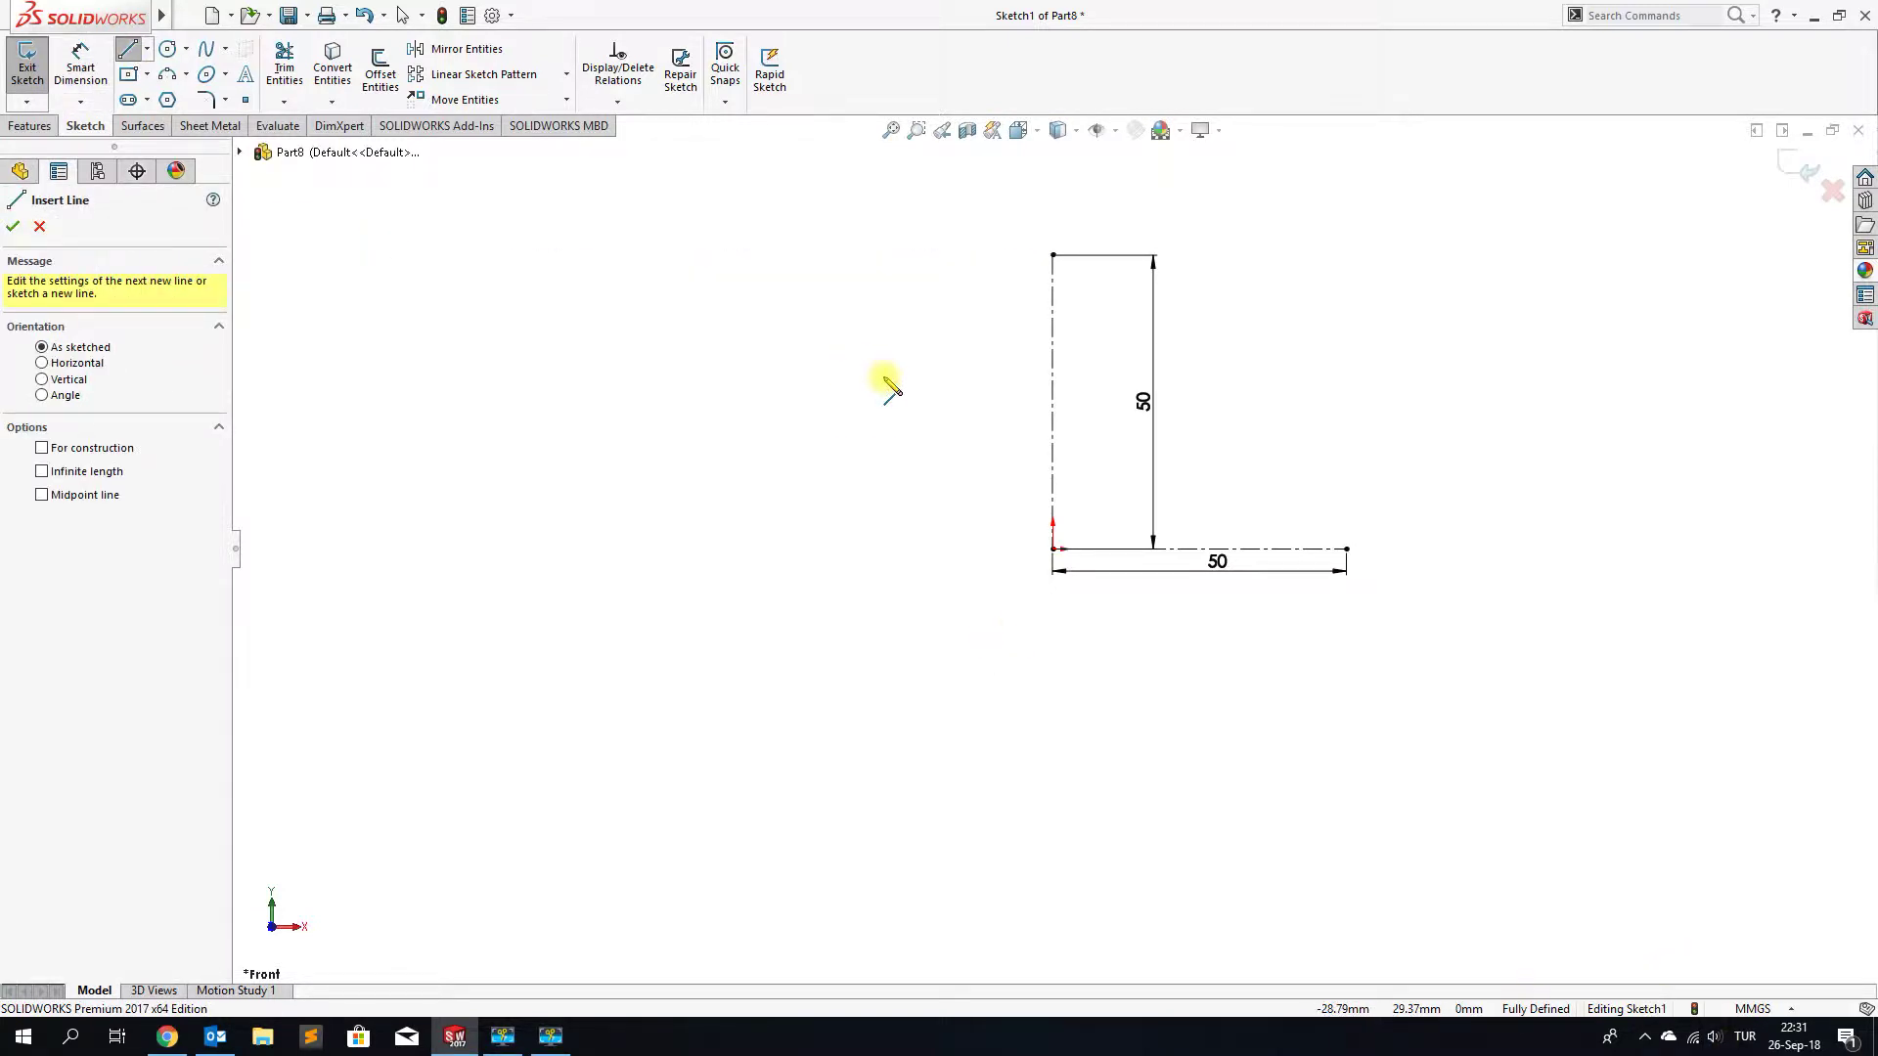
Draw lines from the origin out left, back to the centerline, then straight up it
scroll(1125, 528, down, 3)
scroll(1213, 467, up, 3)
scroll(1174, 479, down, 3)
scroll(1056, 528, up, 1)
scroll(1002, 553, up, 1)
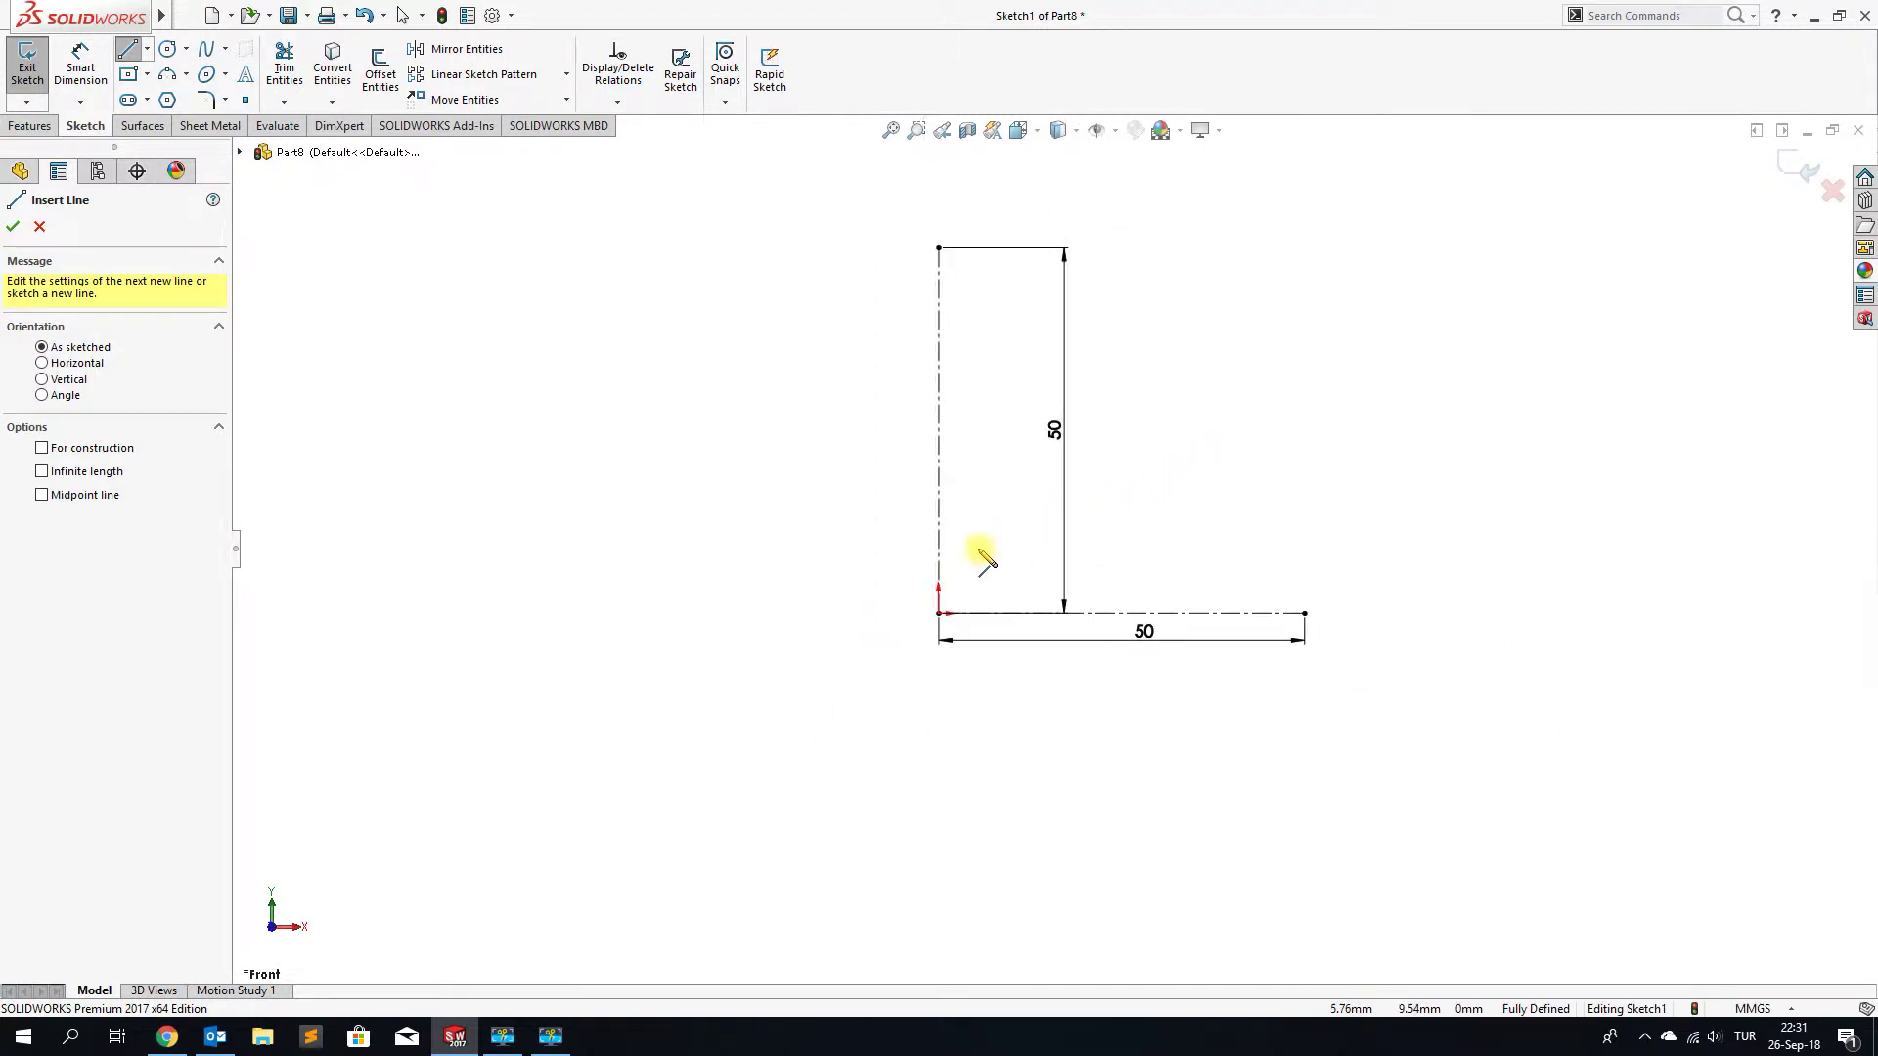
click(939, 614)
click(813, 571)
click(939, 520)
click(939, 325)
right_click(938, 325)
click(973, 337)
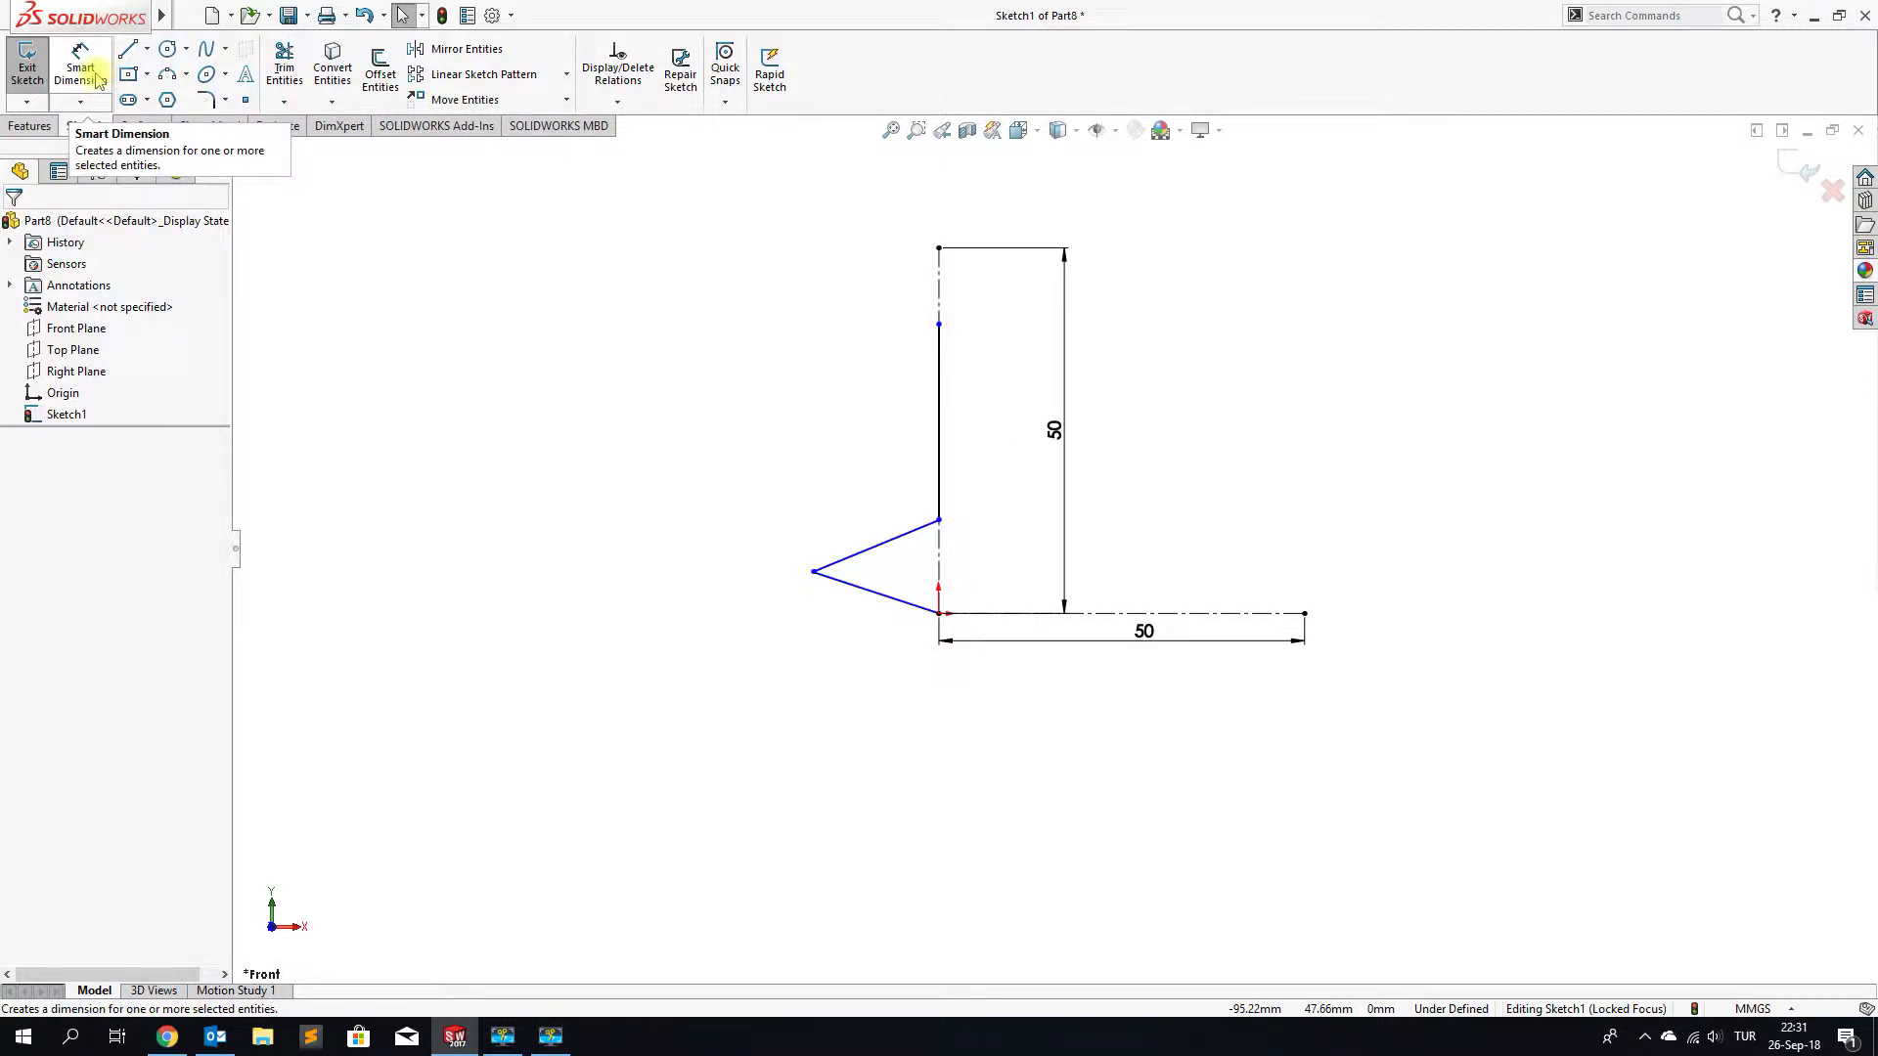
Make the two angled tooth lines equal in length
click(866, 598)
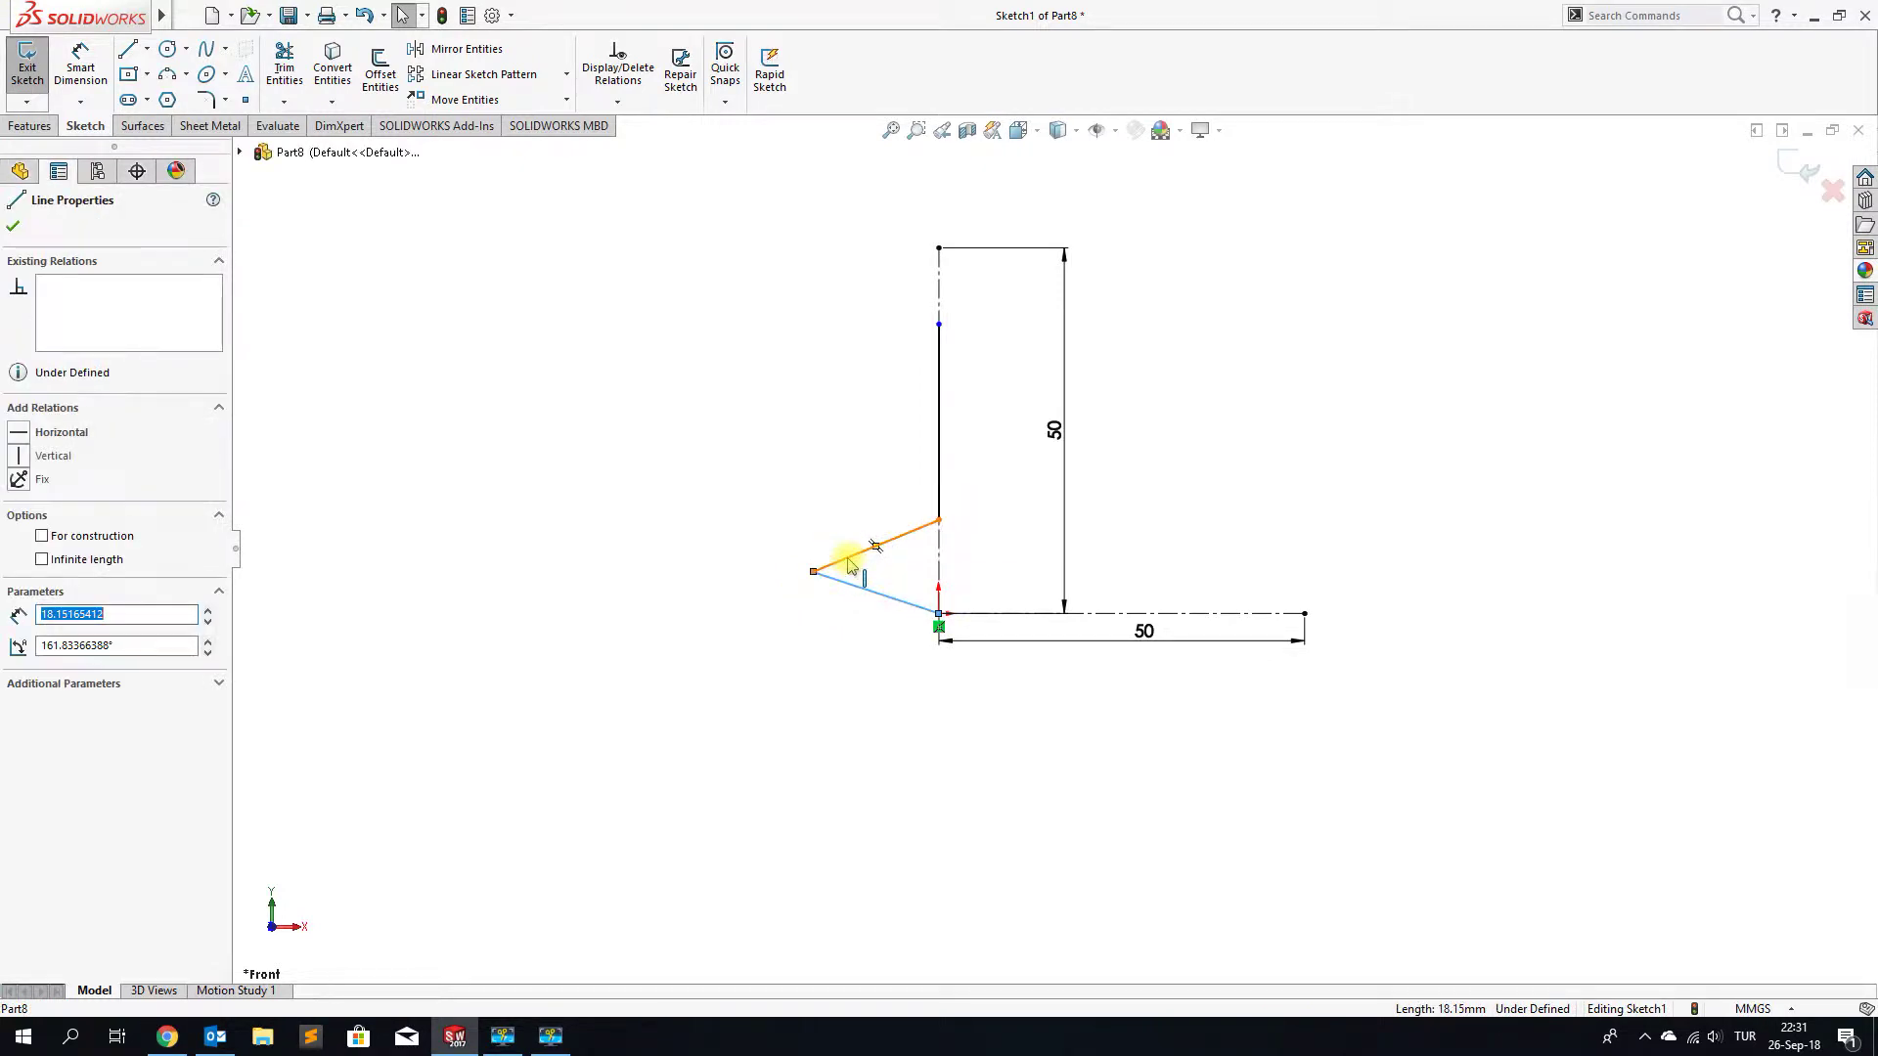
ctrl+click(850, 565)
click(19, 661)
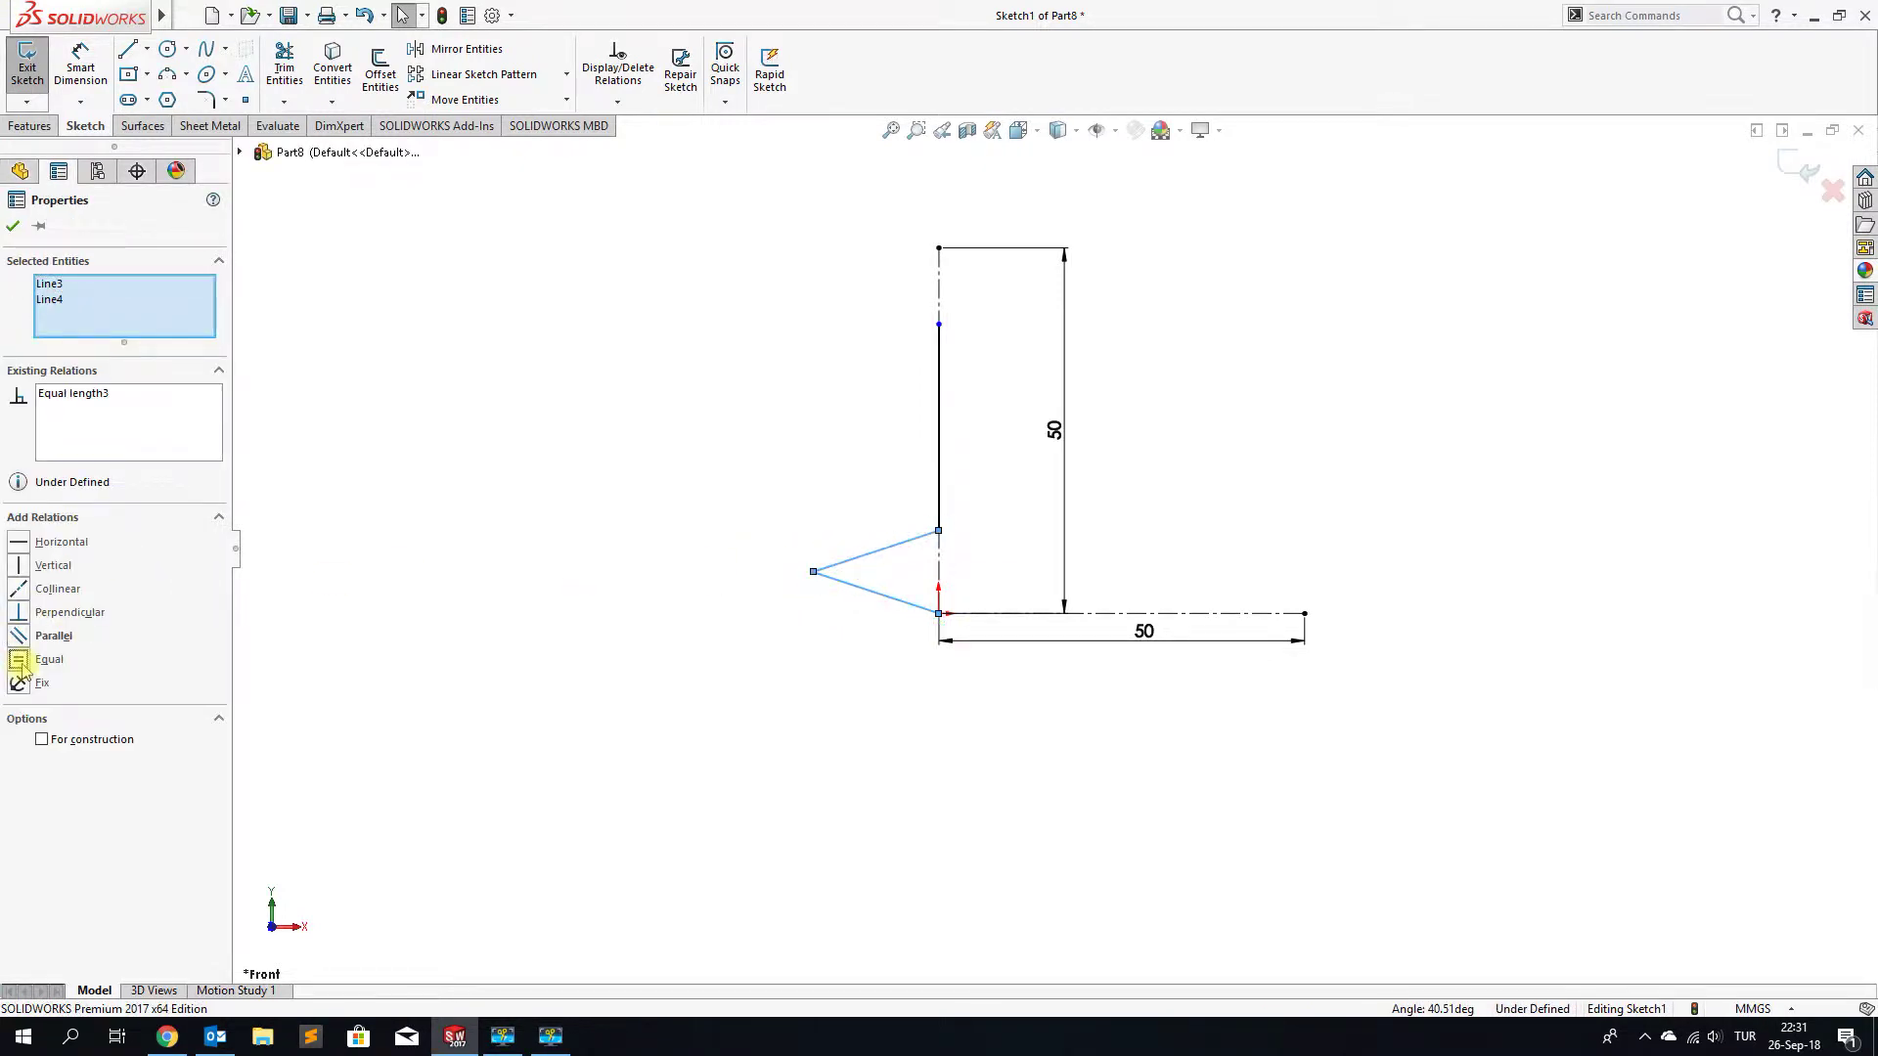
click(14, 227)
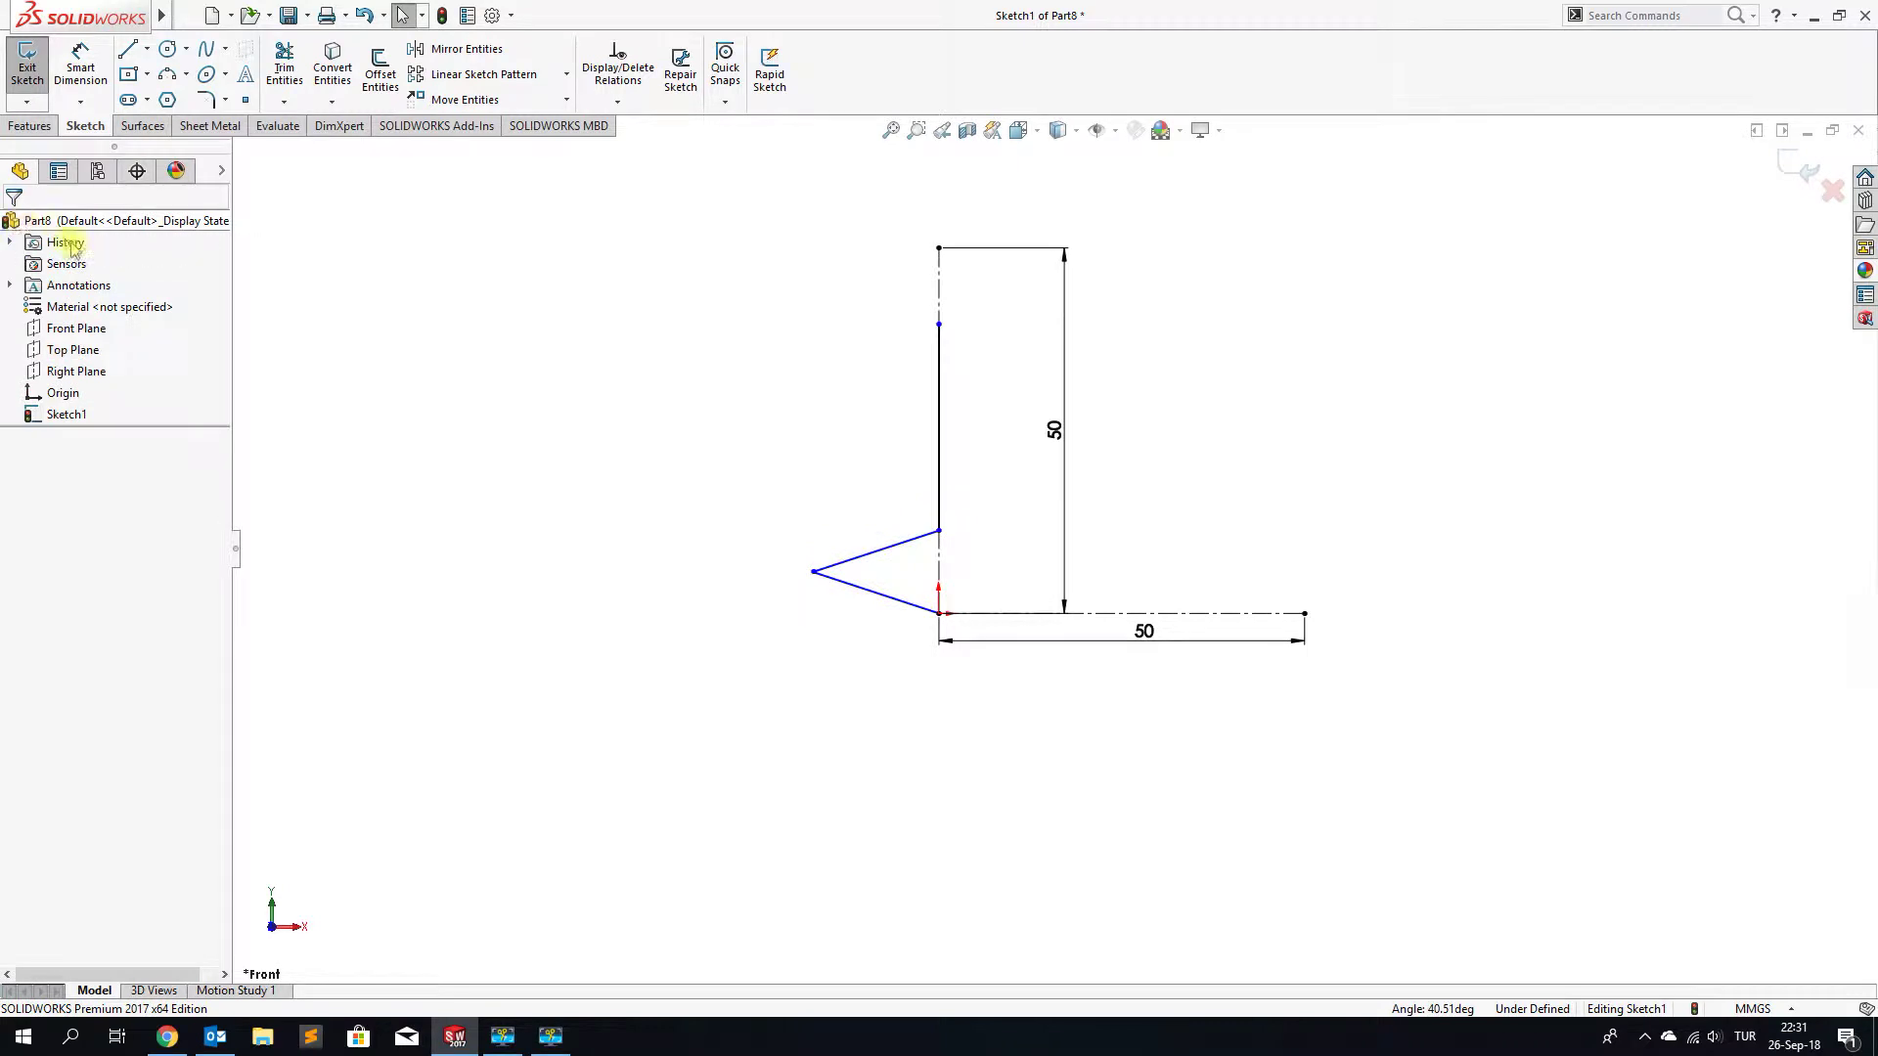
click(81, 69)
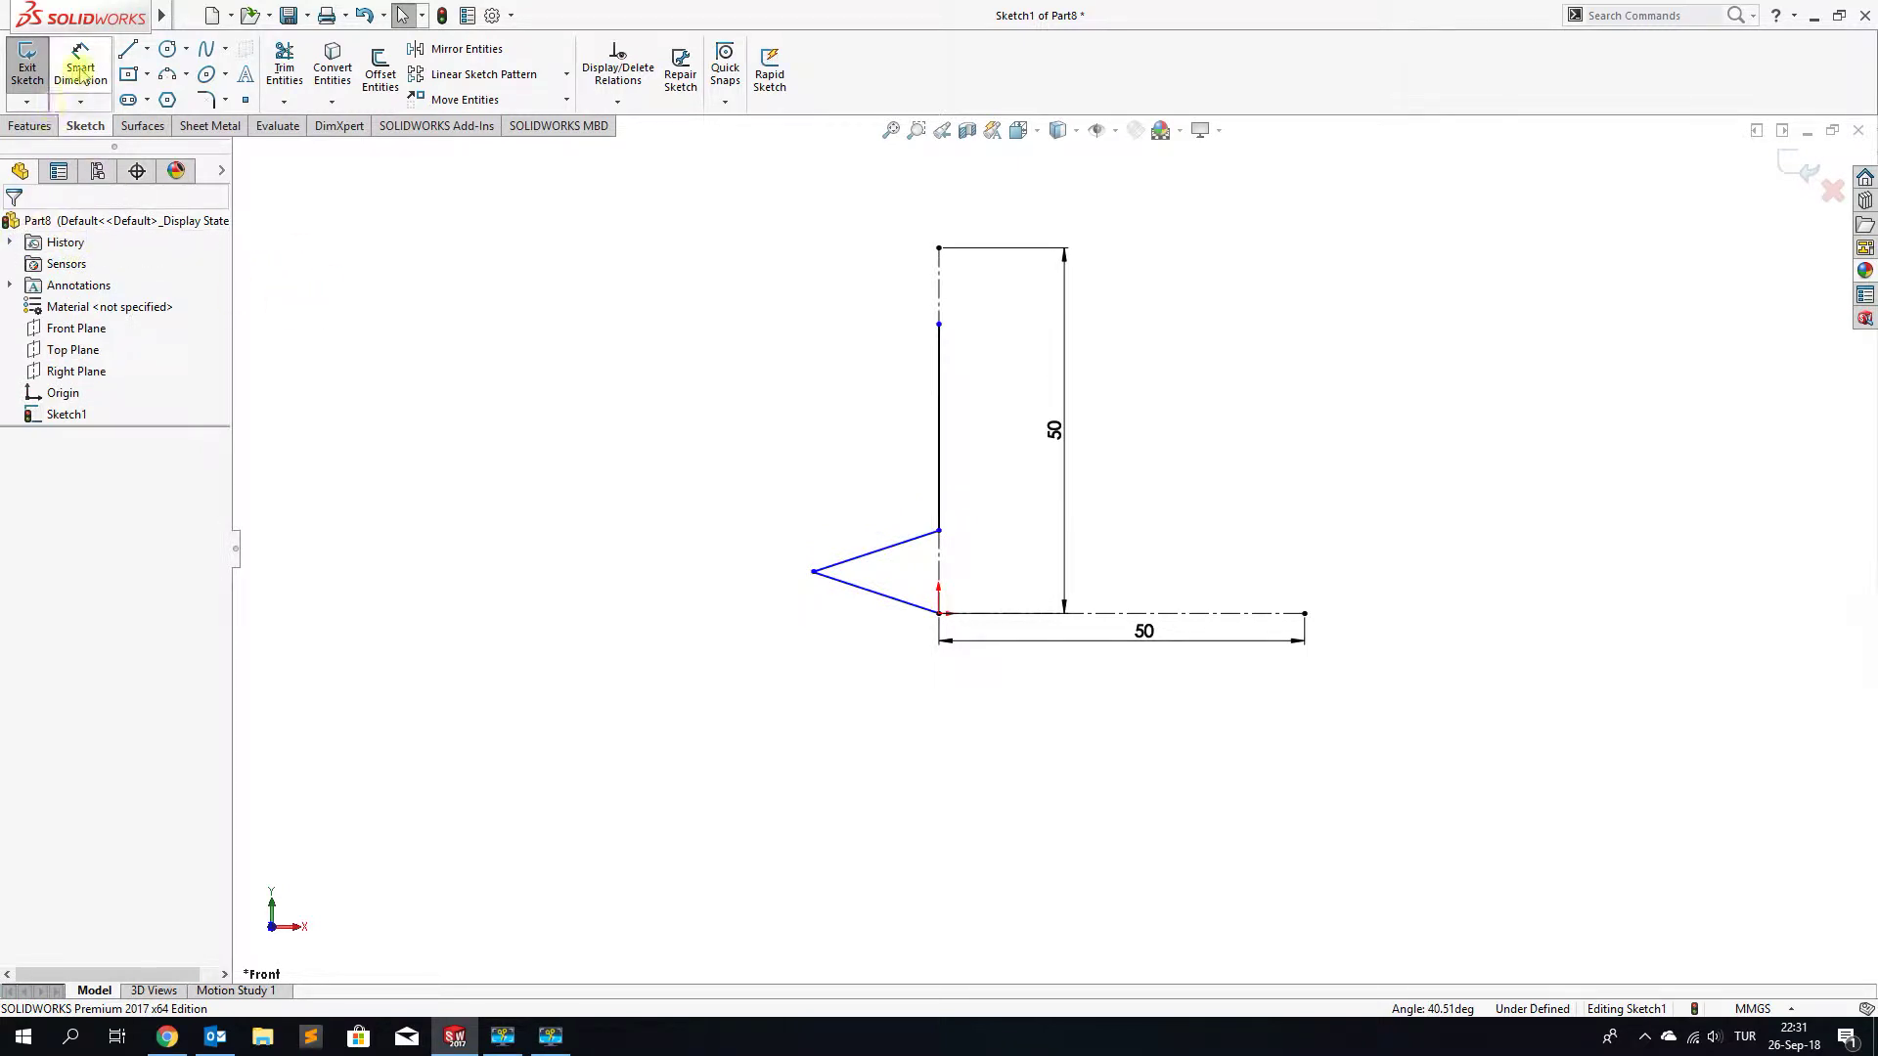
Dimension the vertical line to 50 mm and the tooth opening height to 5 mm
click(944, 418)
click(983, 422)
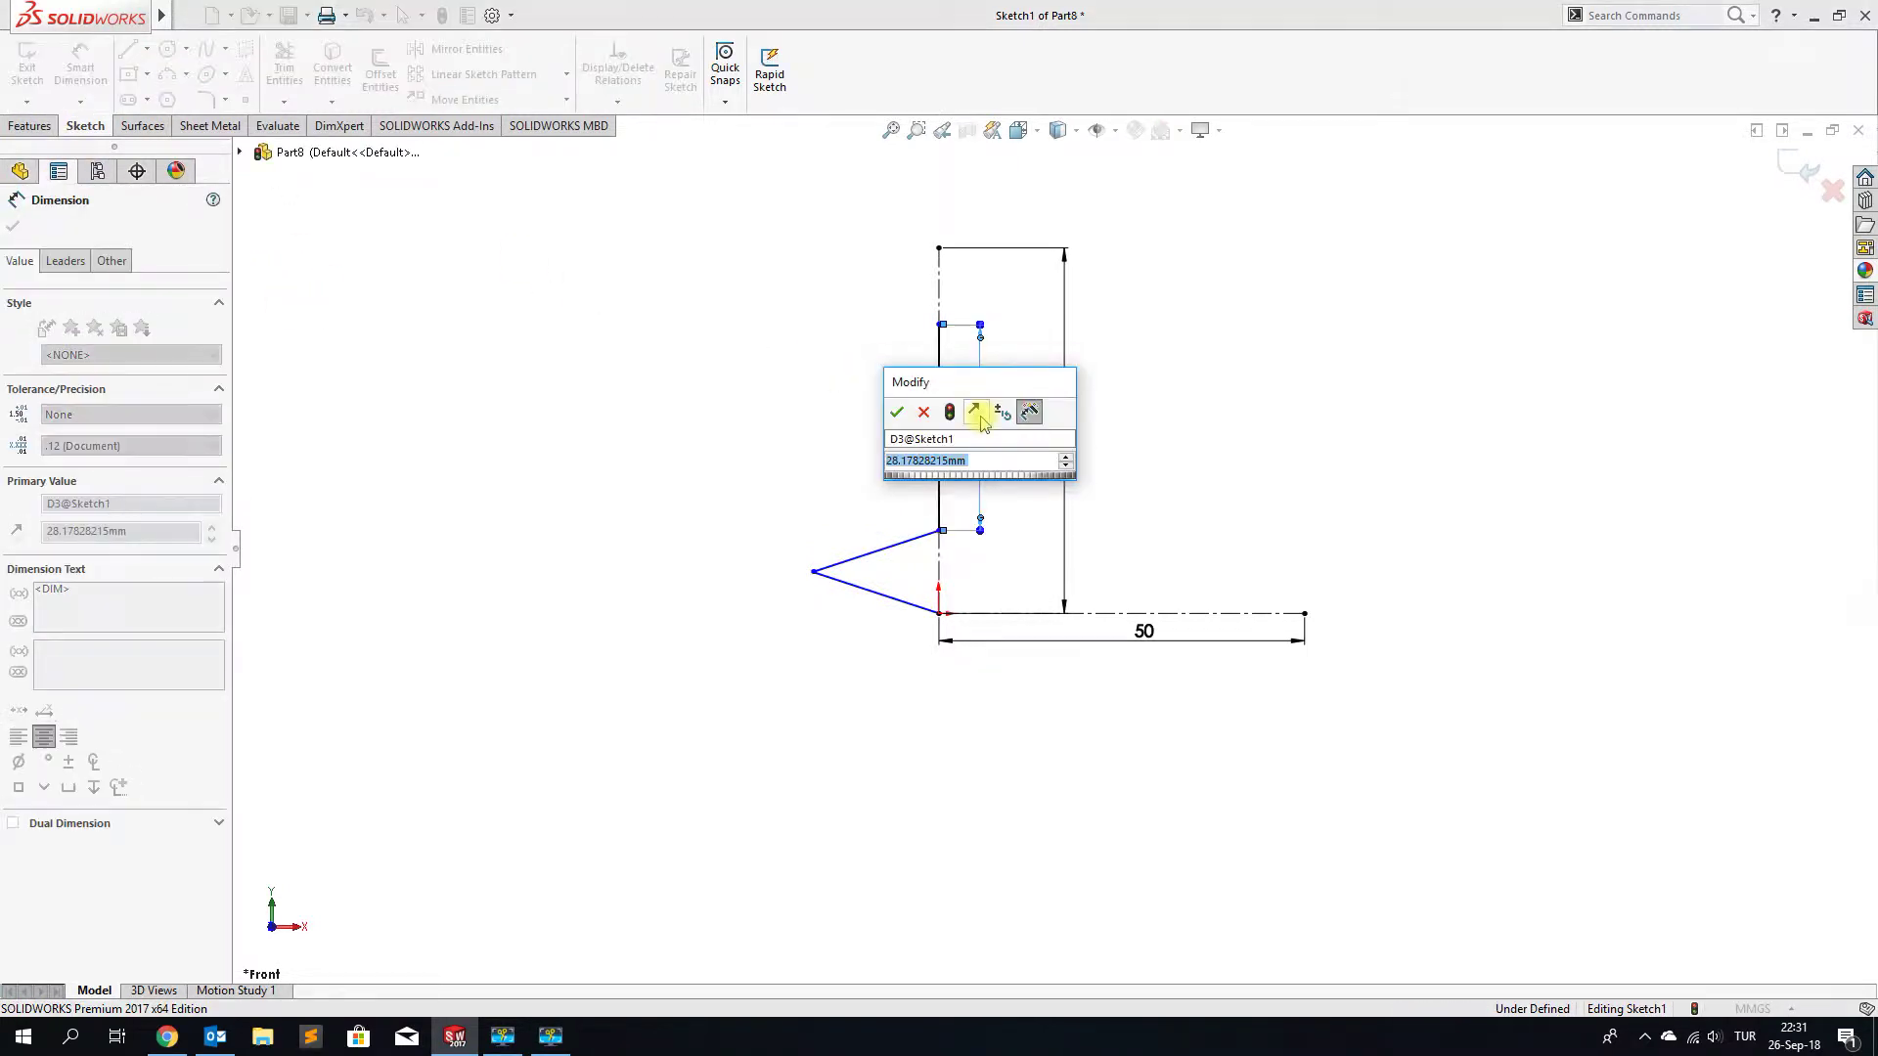
text(50)
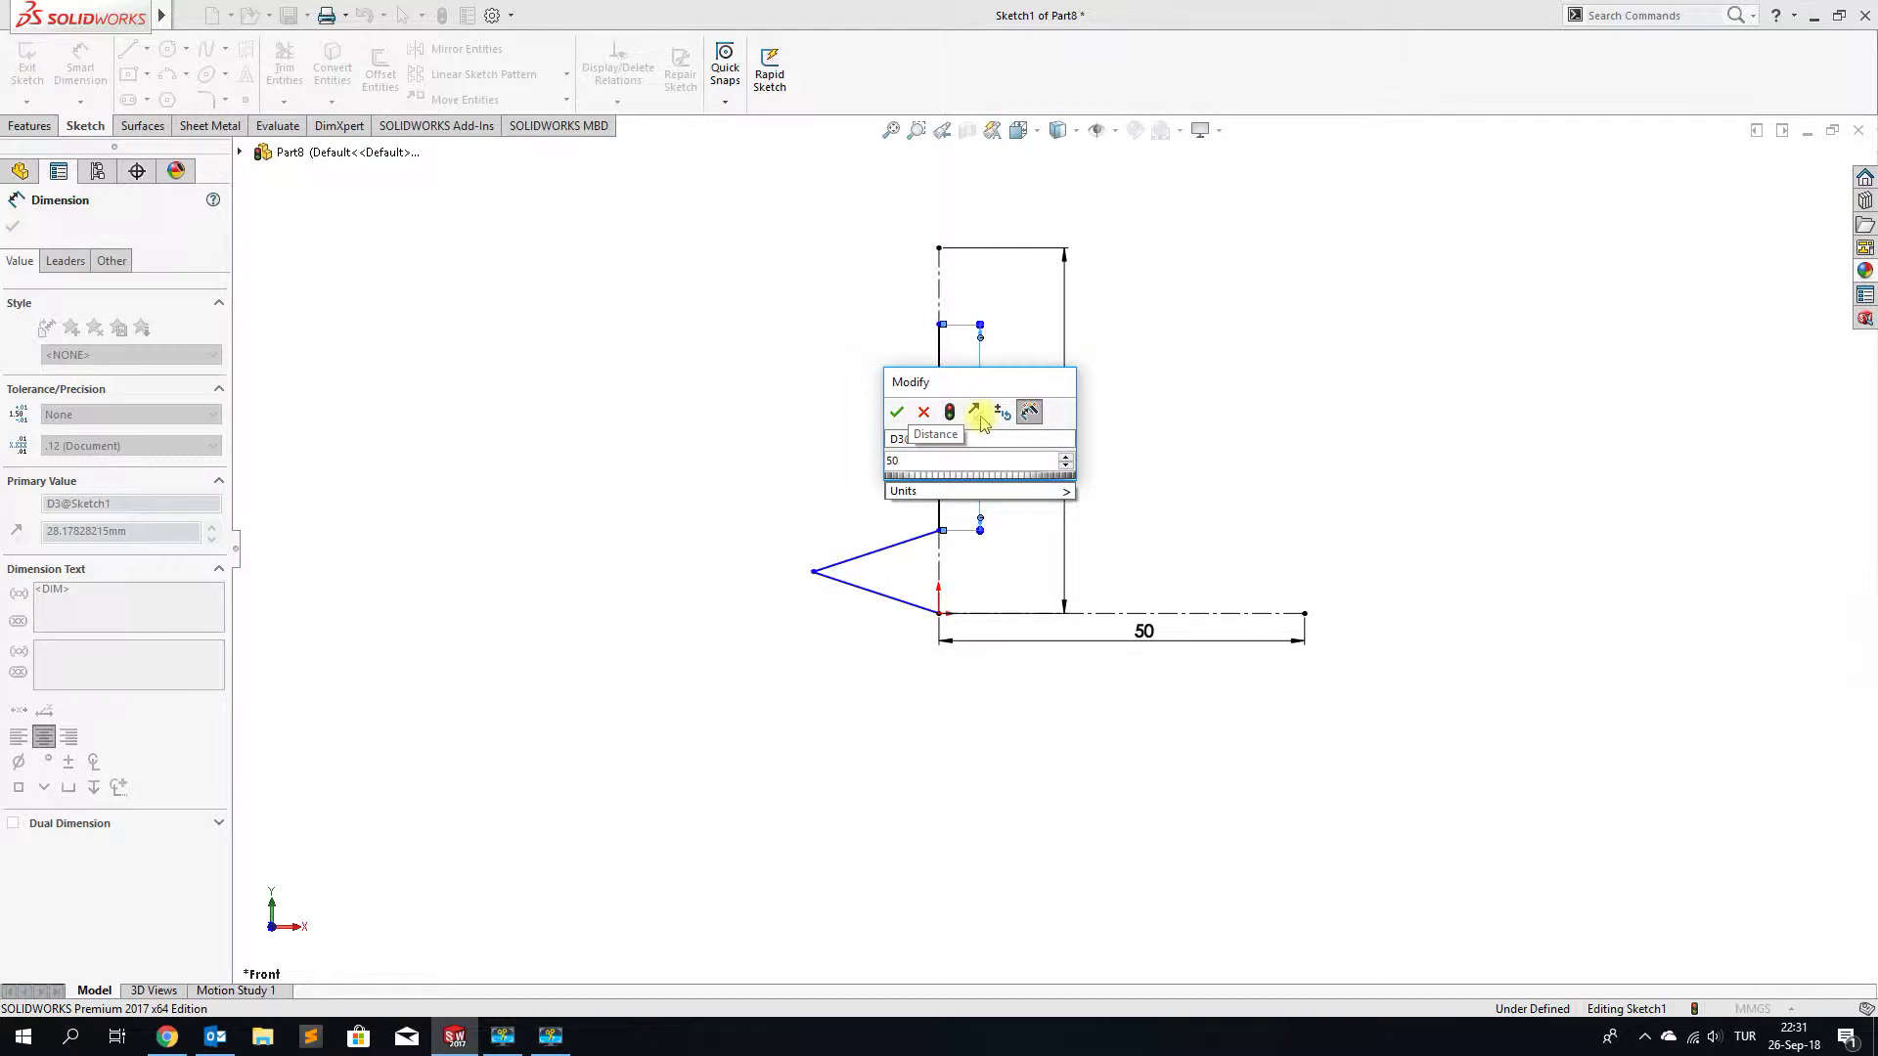
key(Return)
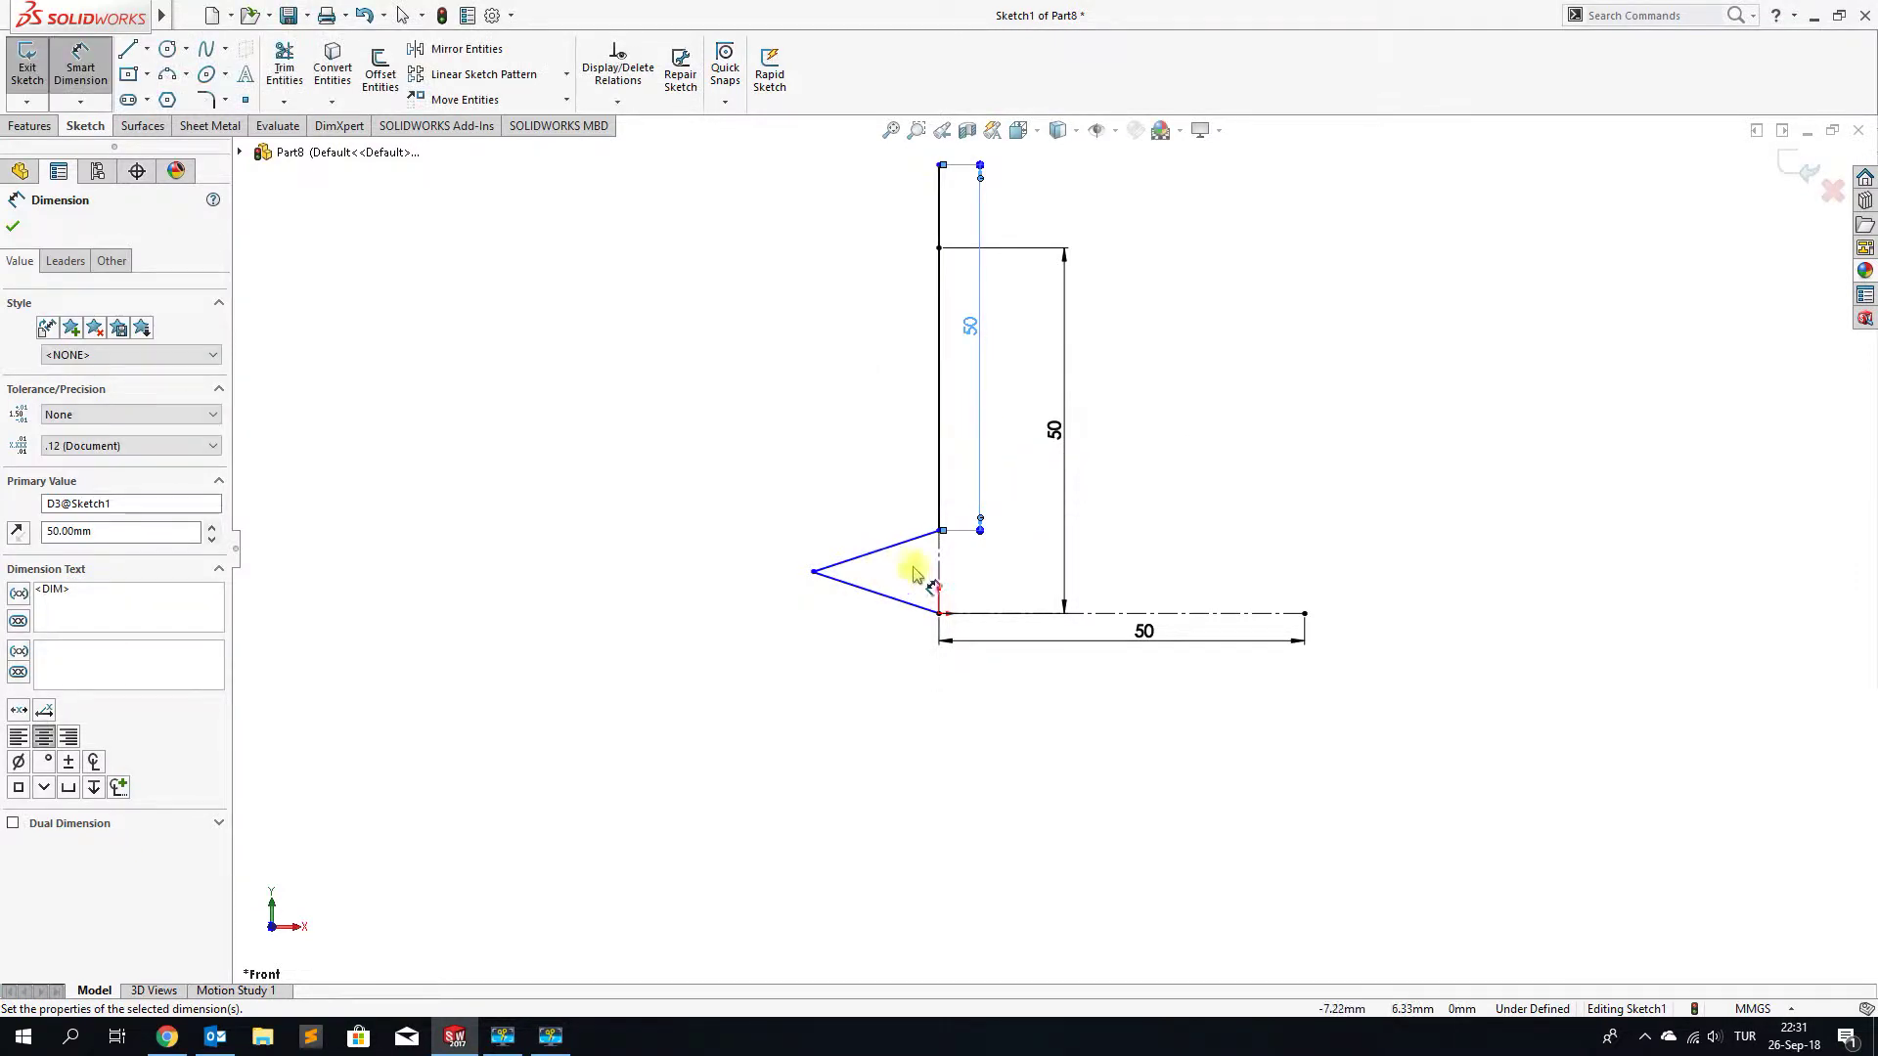
click(939, 531)
click(939, 613)
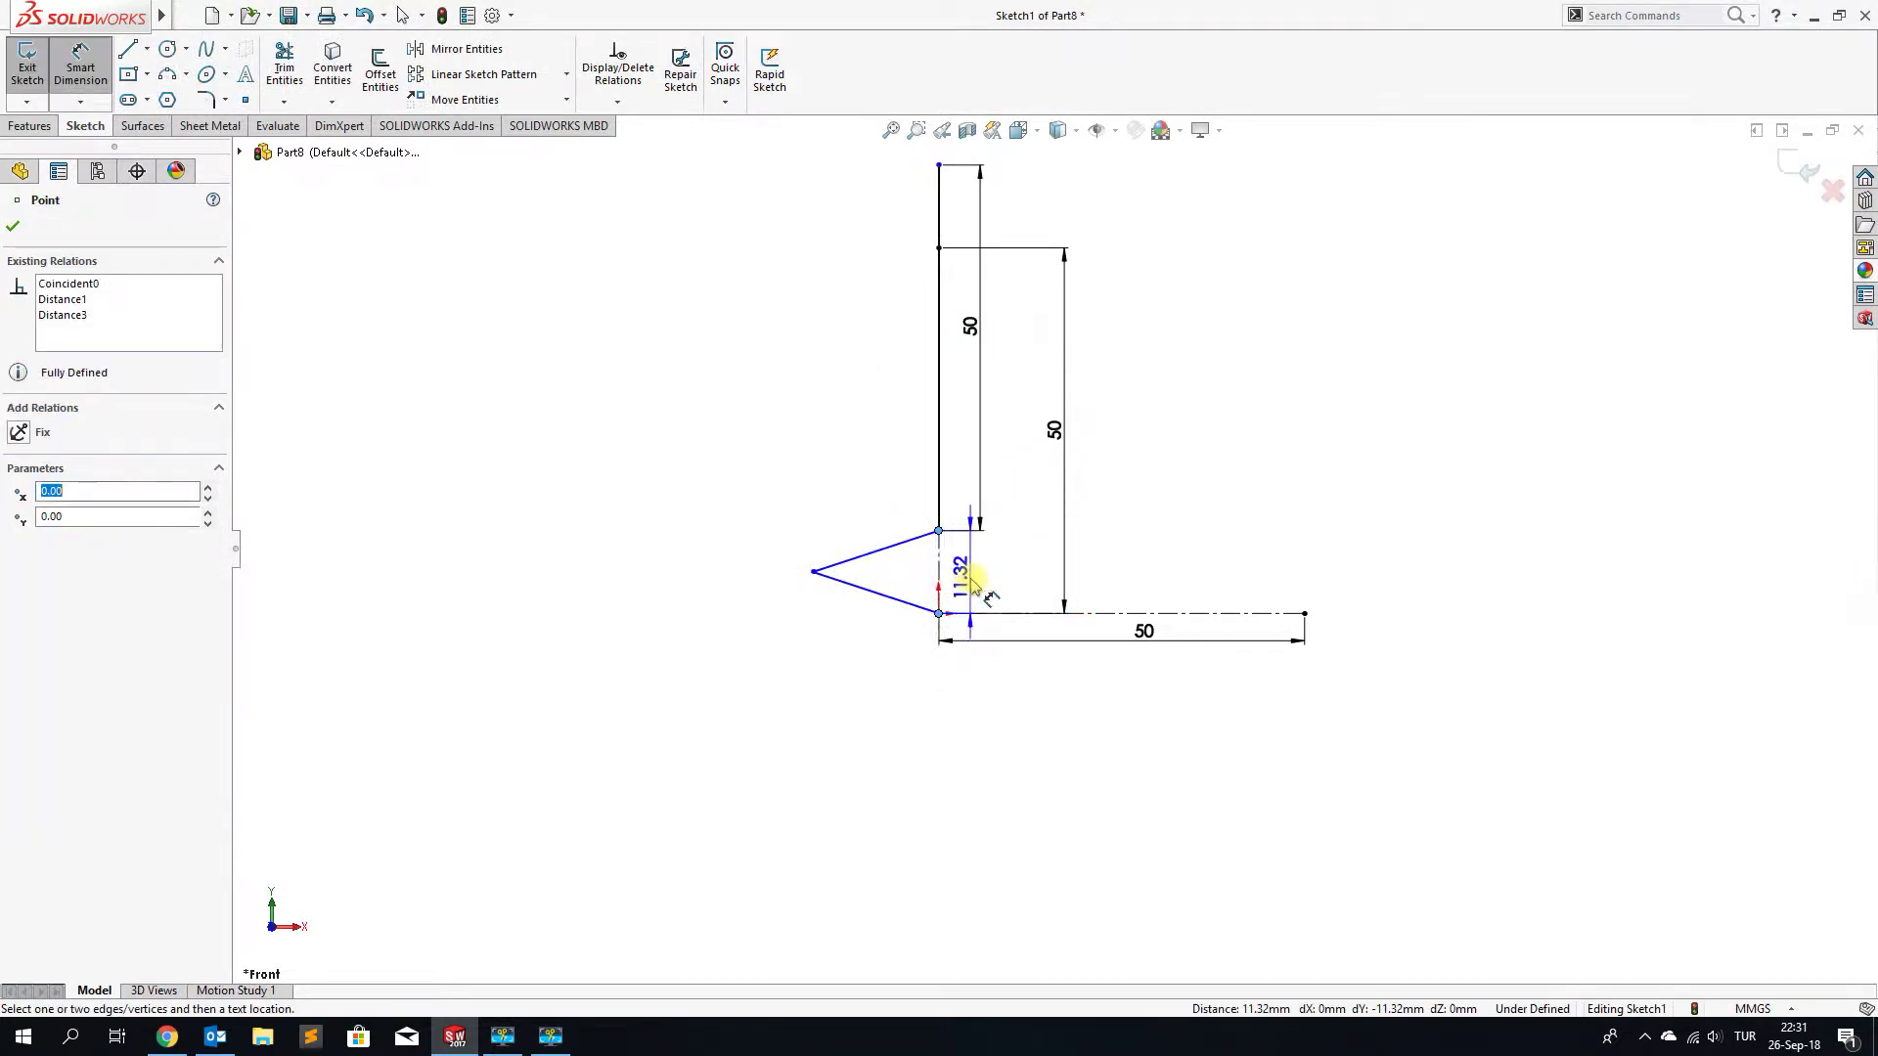
click(973, 584)
text(5)
key(Return)
Set the tooth tip 10 mm horizontally from the vertical line
scroll(963, 640, down, 3)
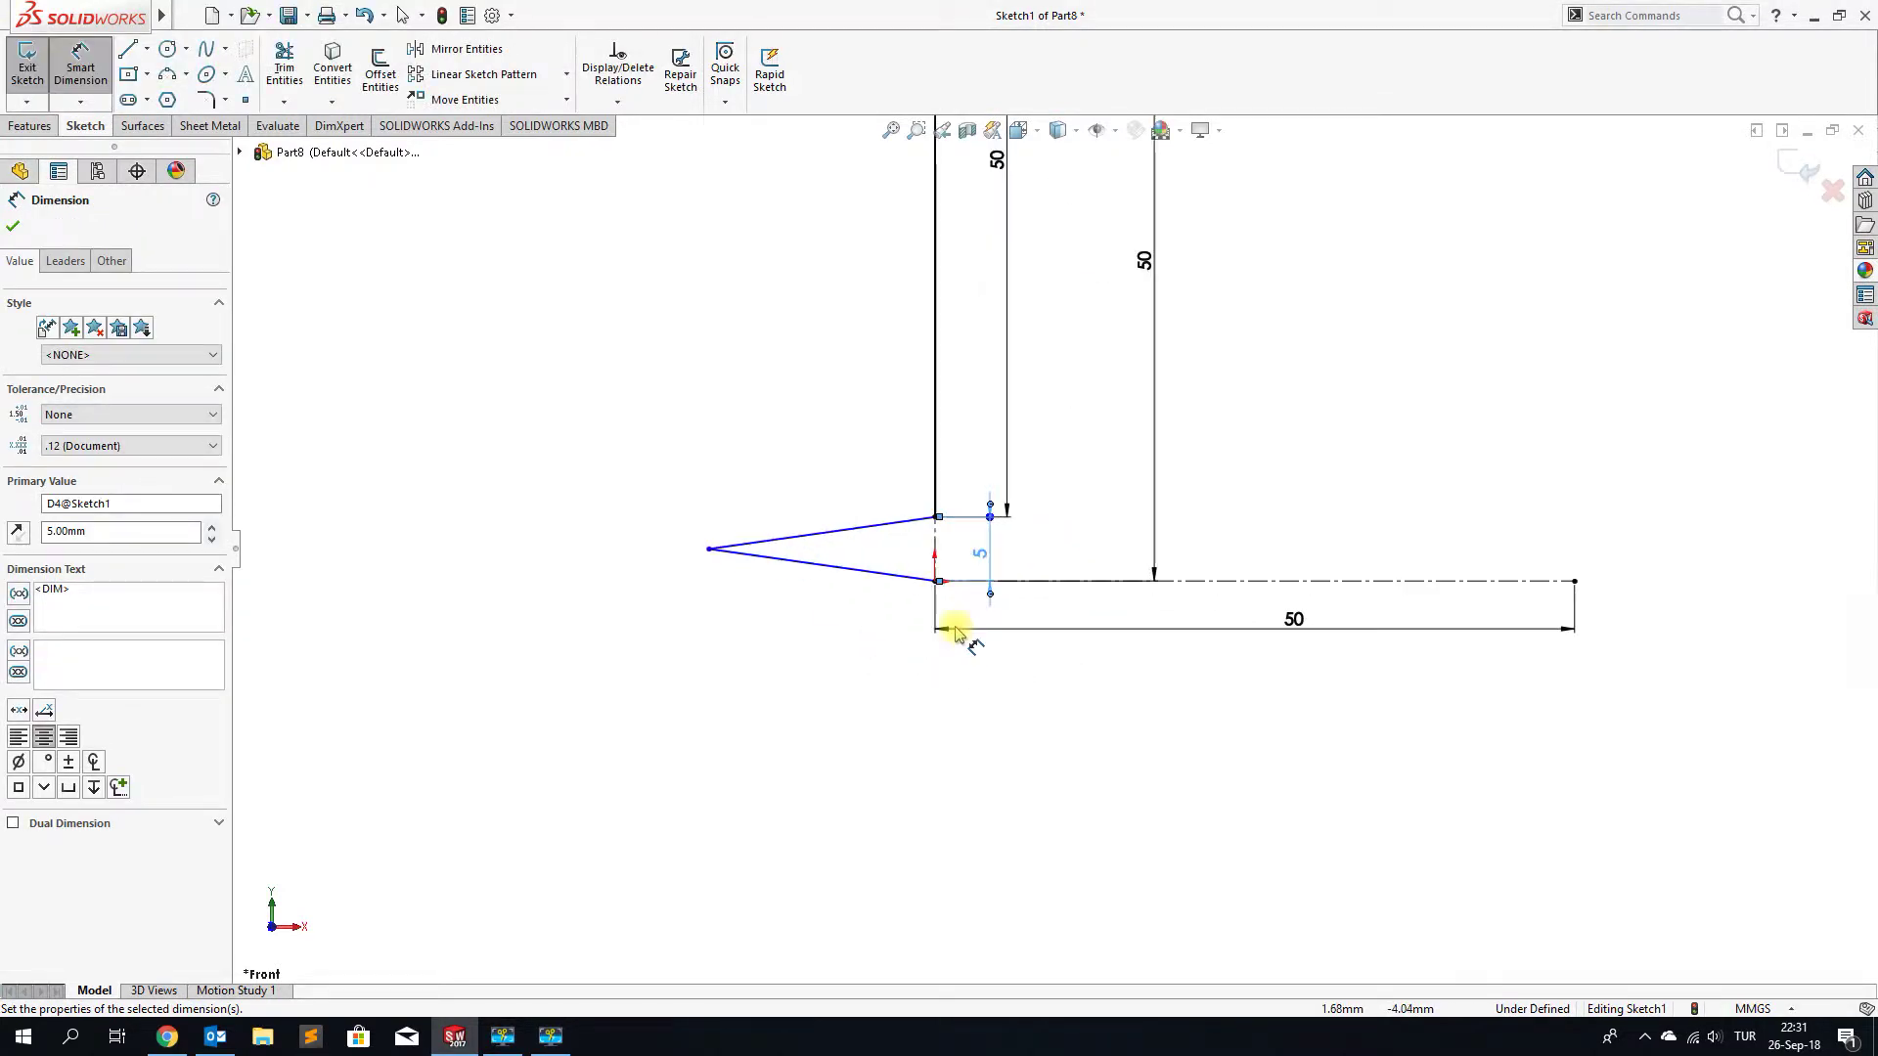
click(709, 549)
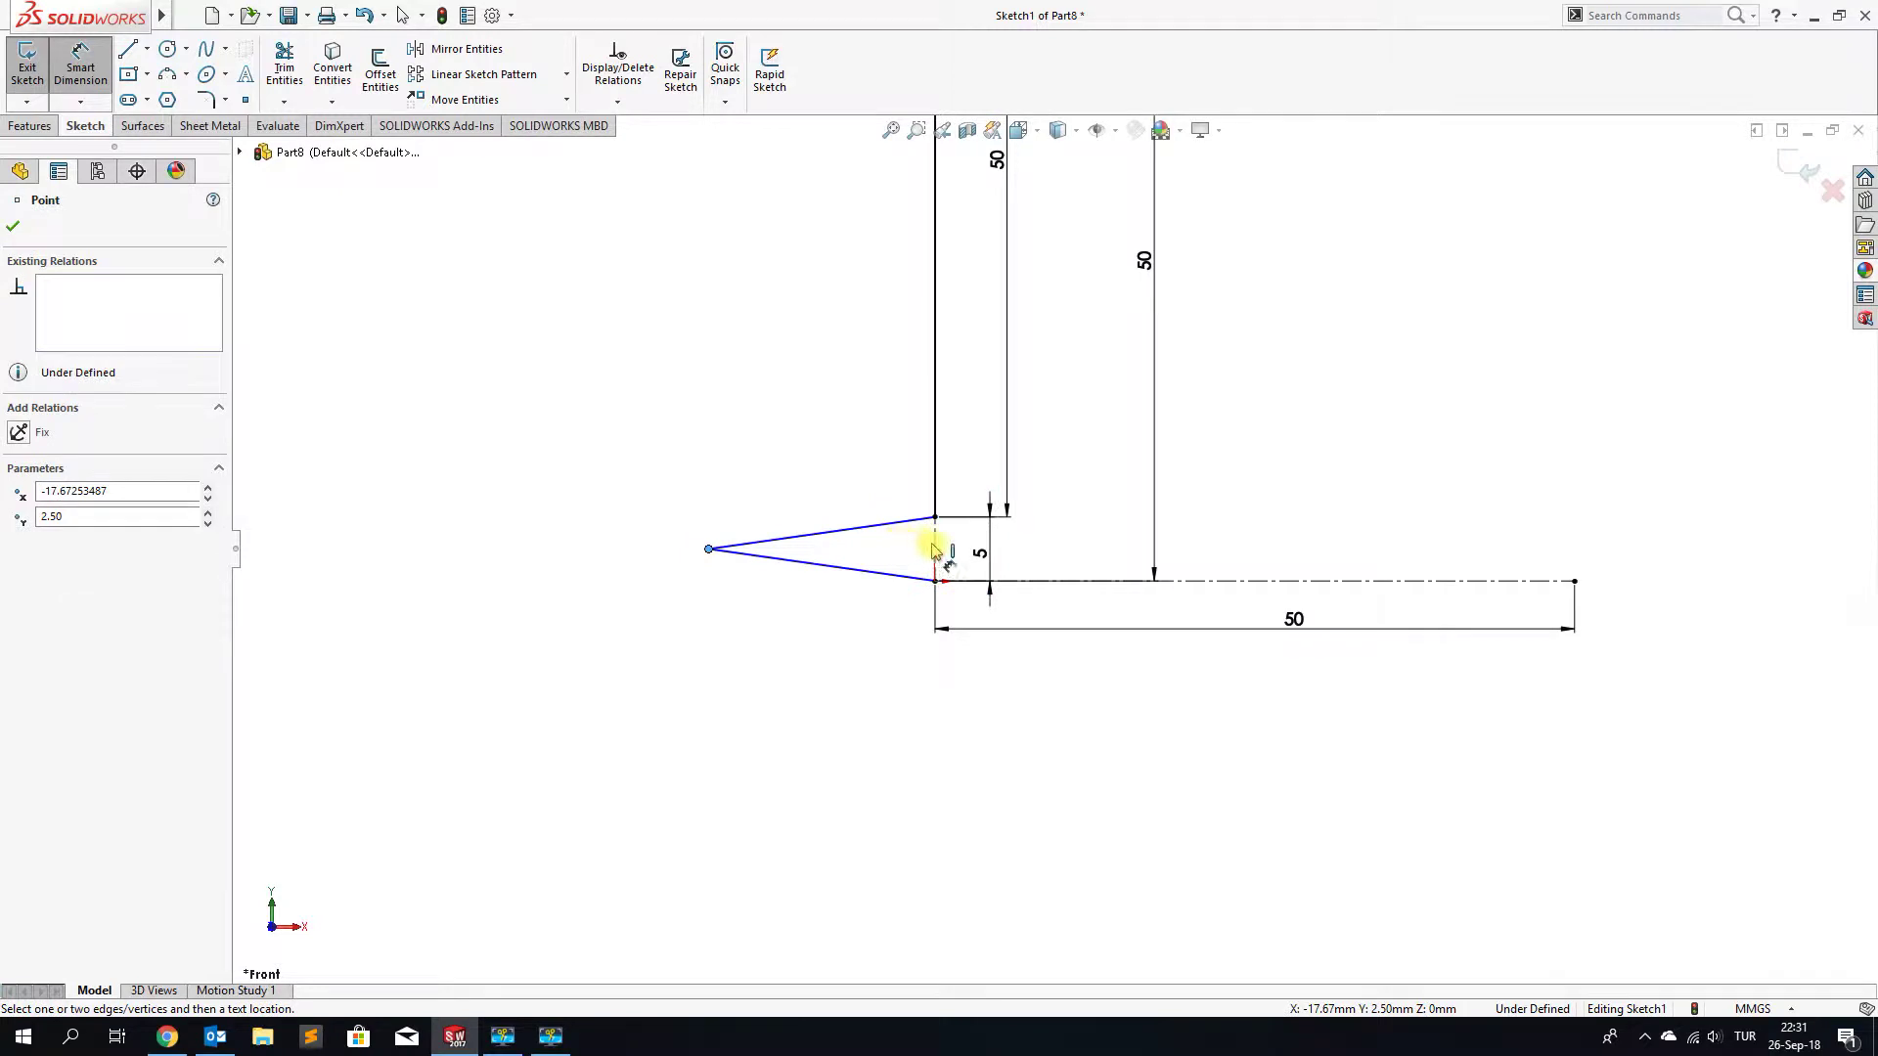
click(934, 551)
click(895, 590)
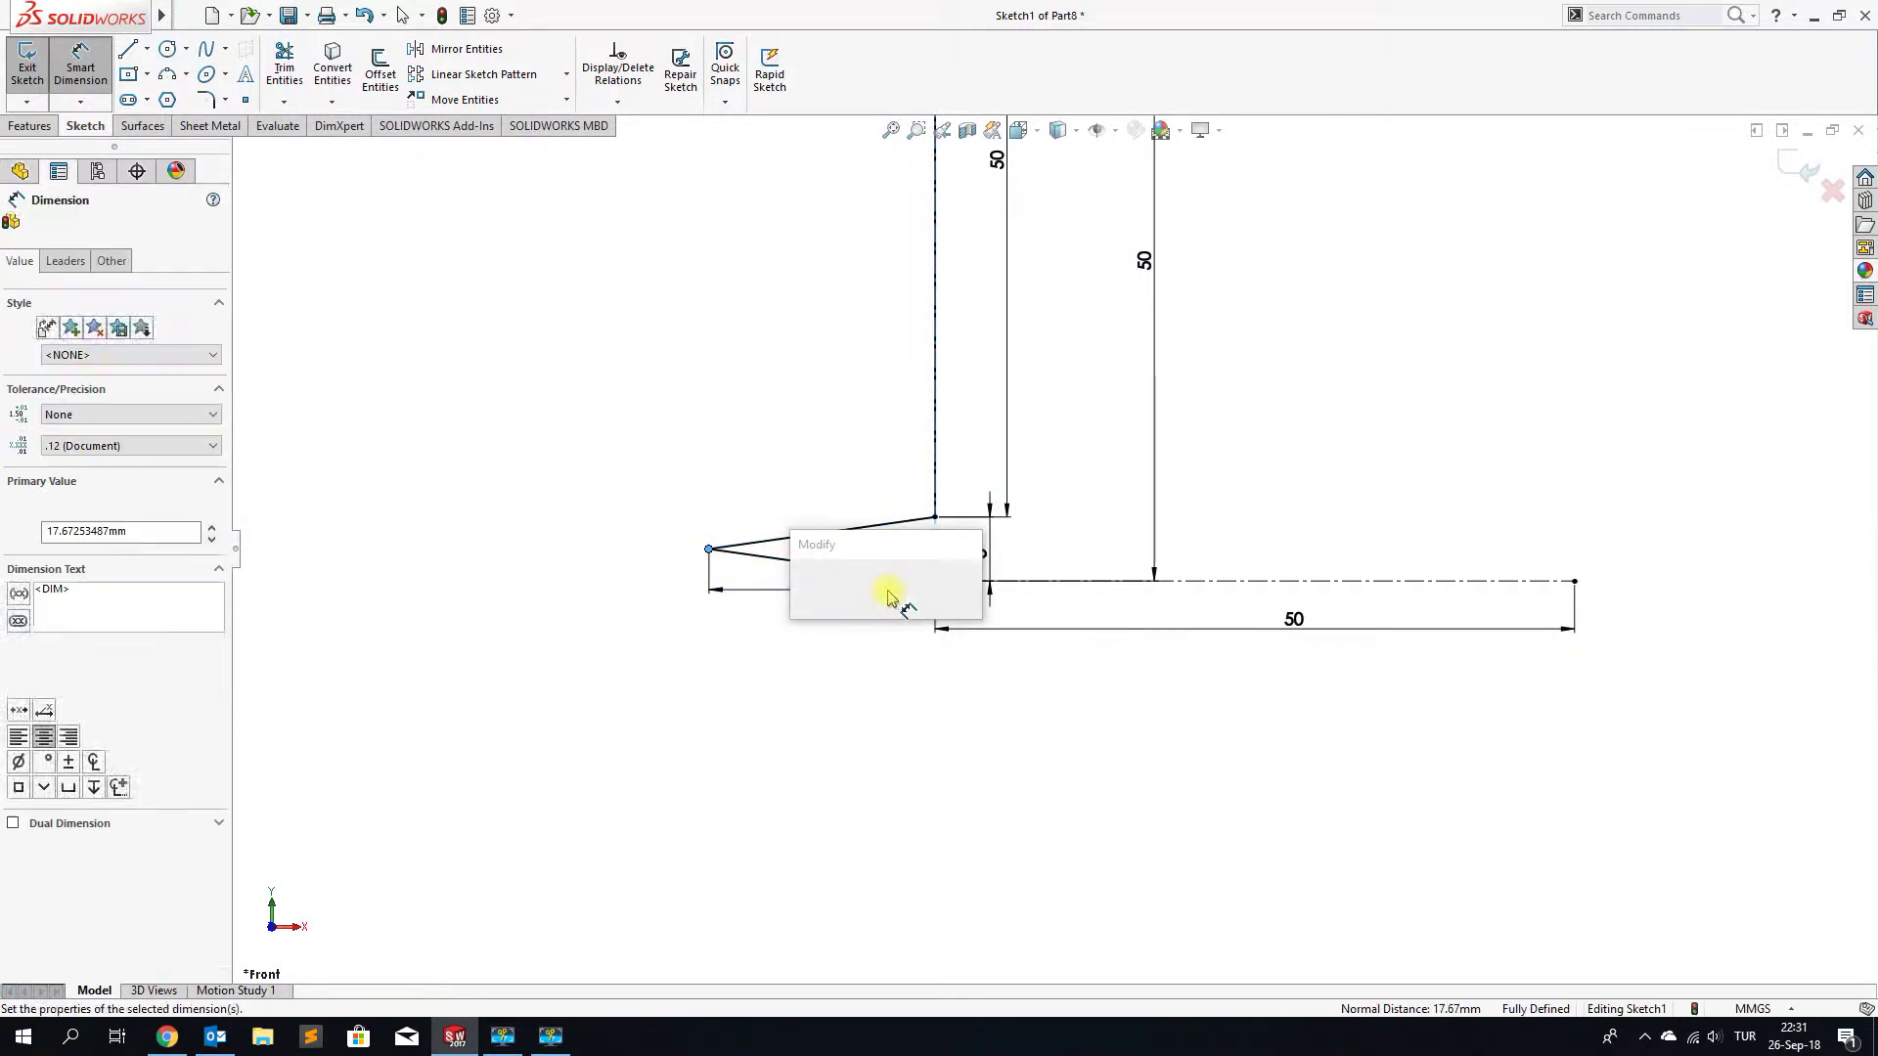
text(10)
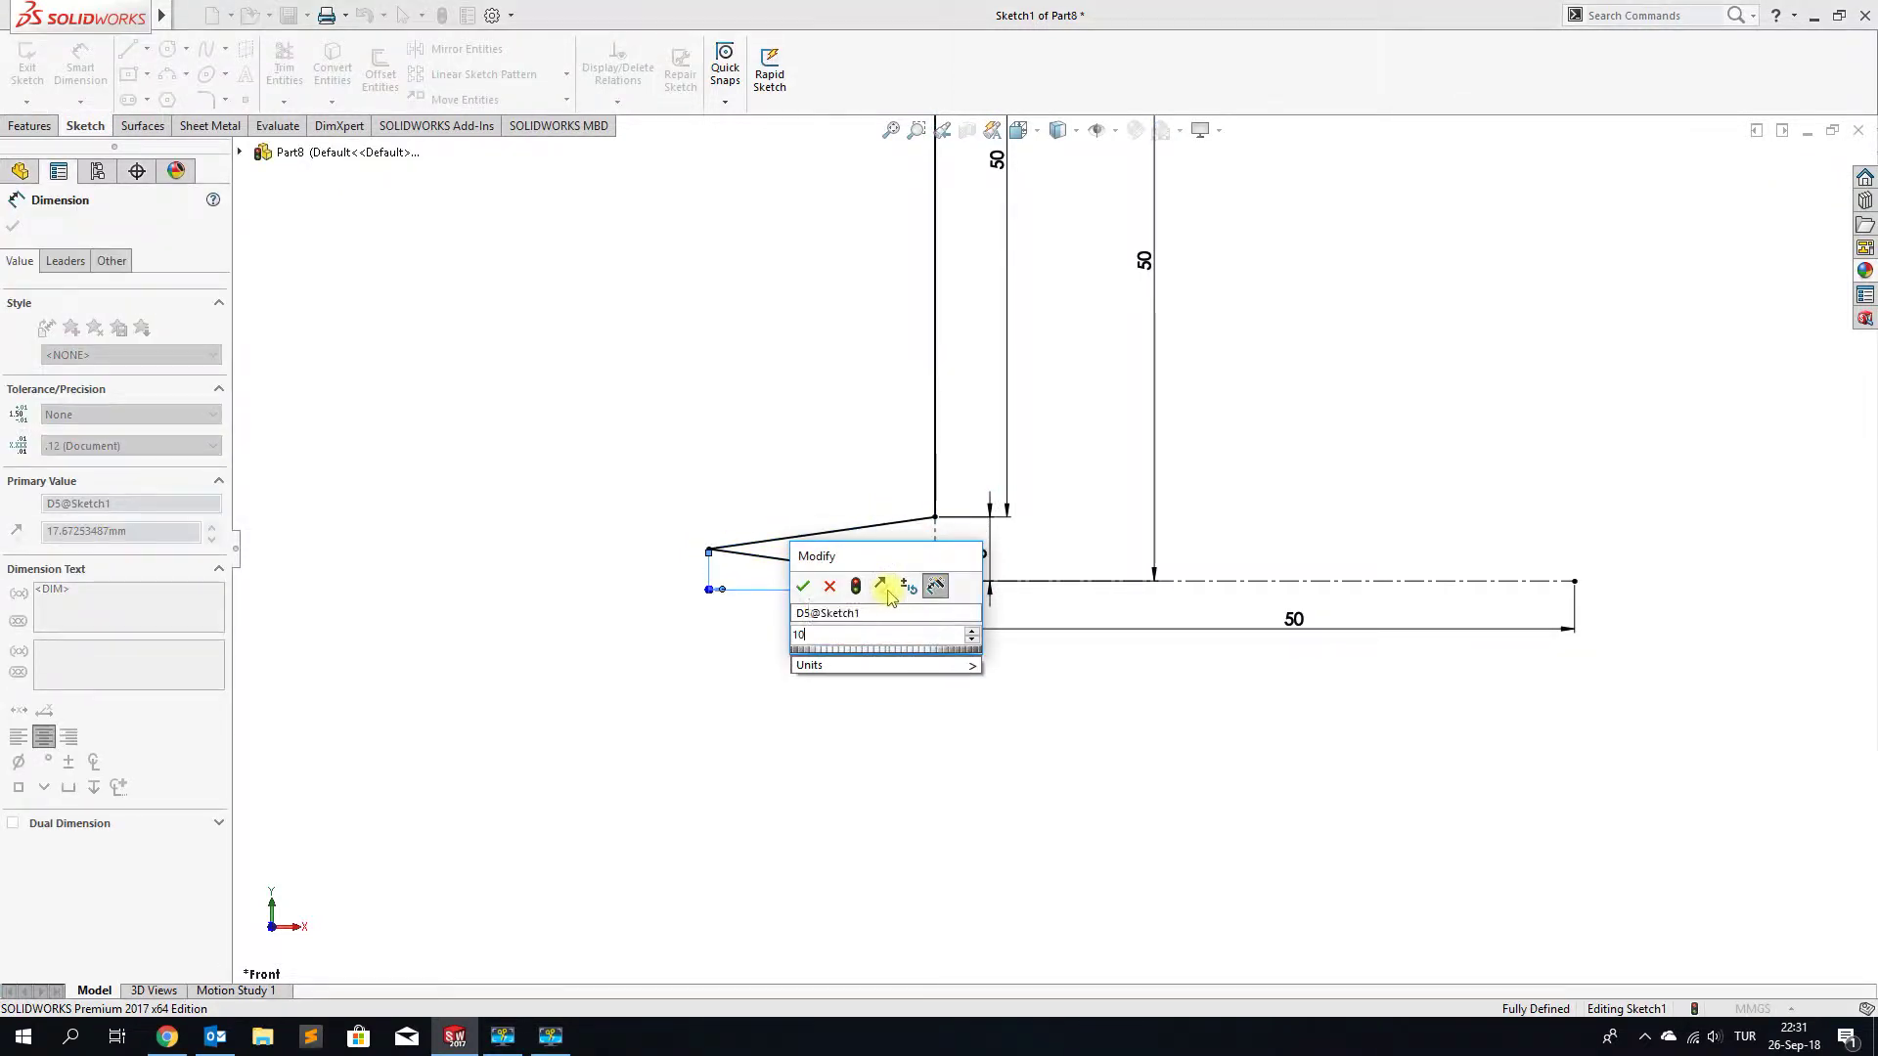
key(Return)
scroll(883, 668, up, 2)
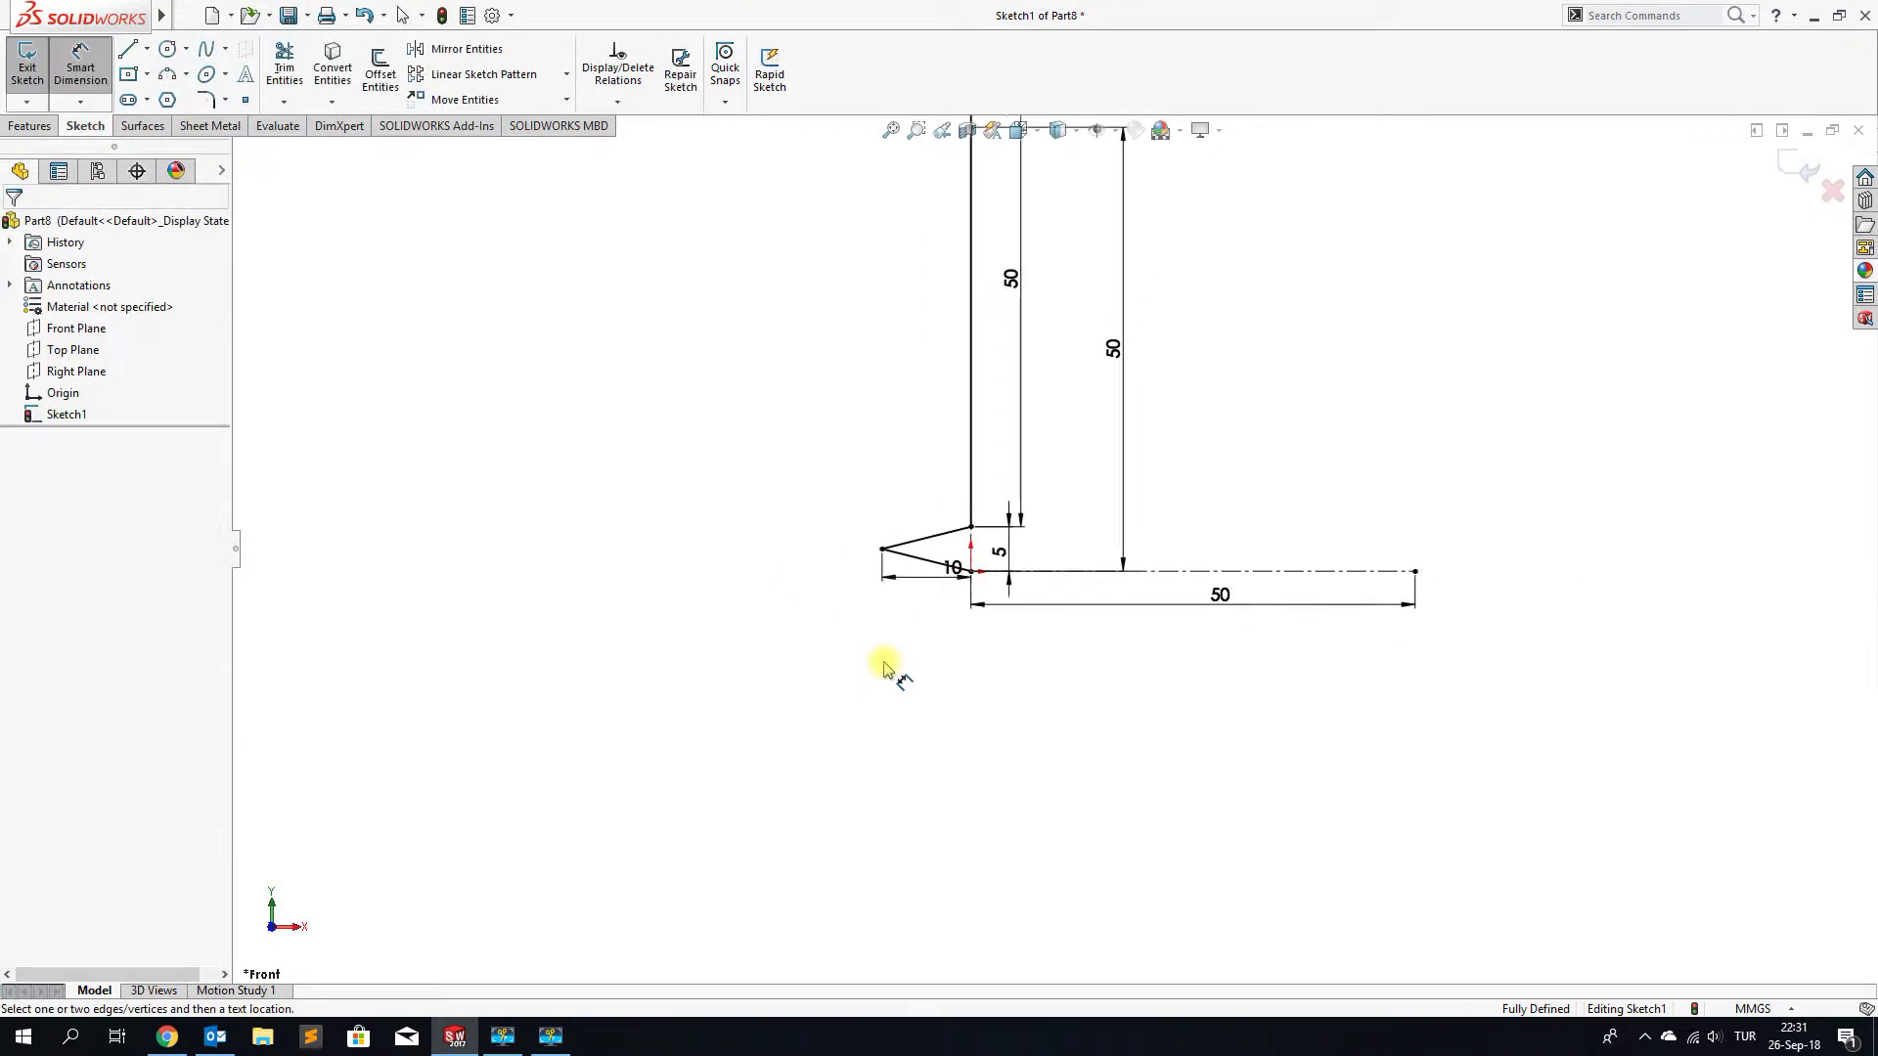
scroll(1076, 616, up, 2)
scroll(1232, 552, down, 1)
scroll(1233, 550, down, 3)
scroll(1232, 550, up, 2)
scroll(1232, 551, up, 1)
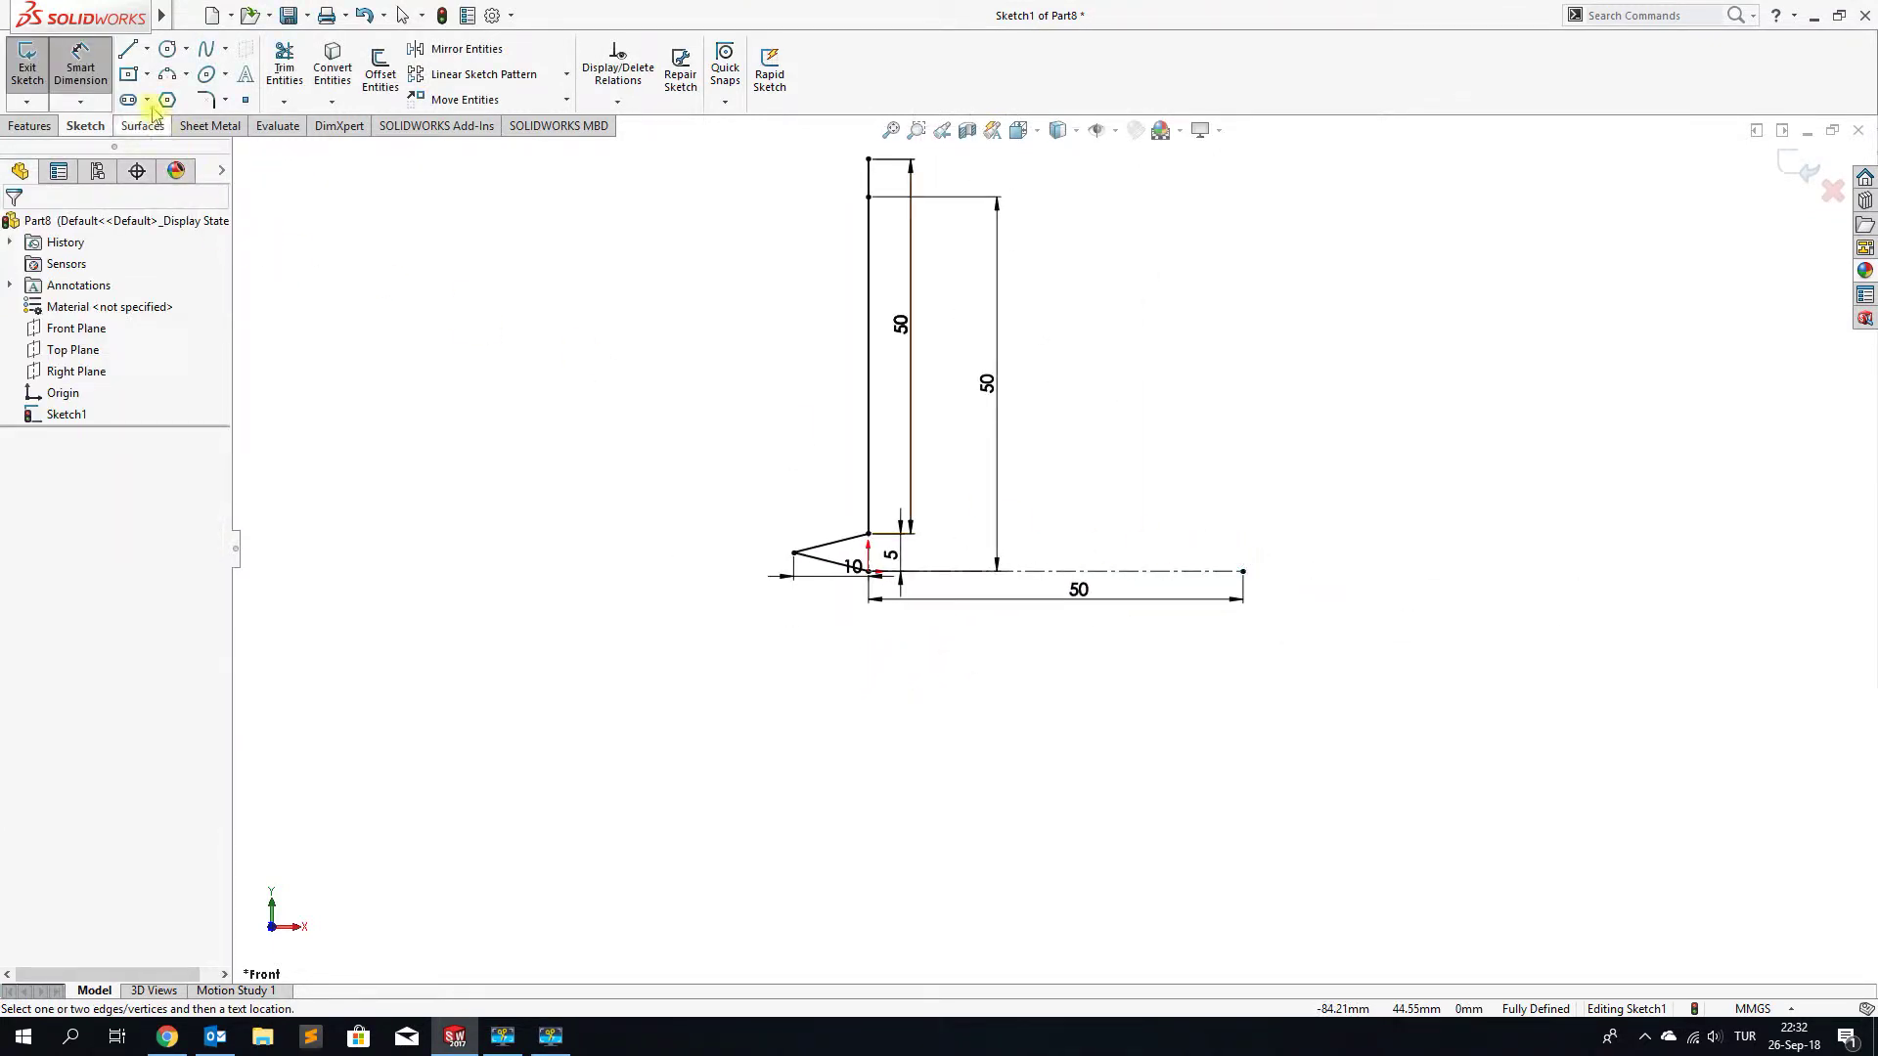
Draw a vertical line down from the triangle's lower corner and dimension it 10 mm
click(130, 53)
scroll(880, 636, down, 3)
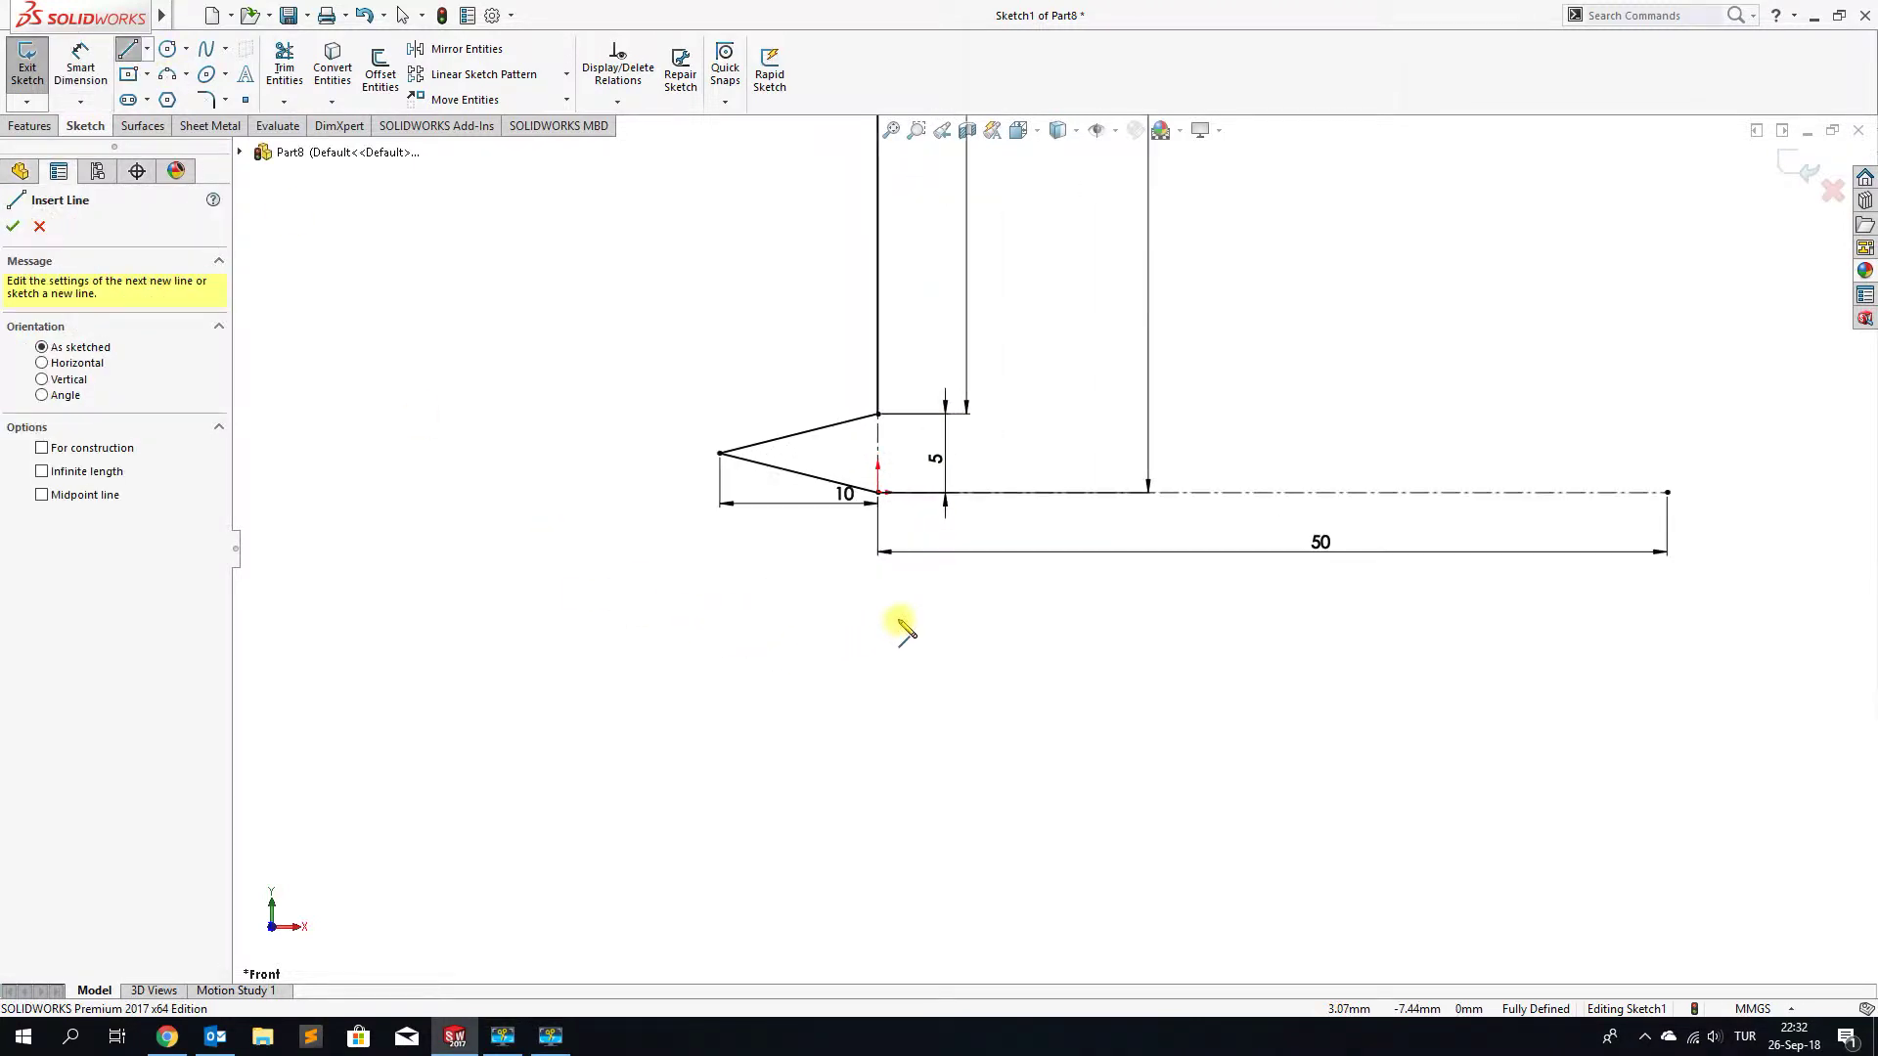
click(879, 493)
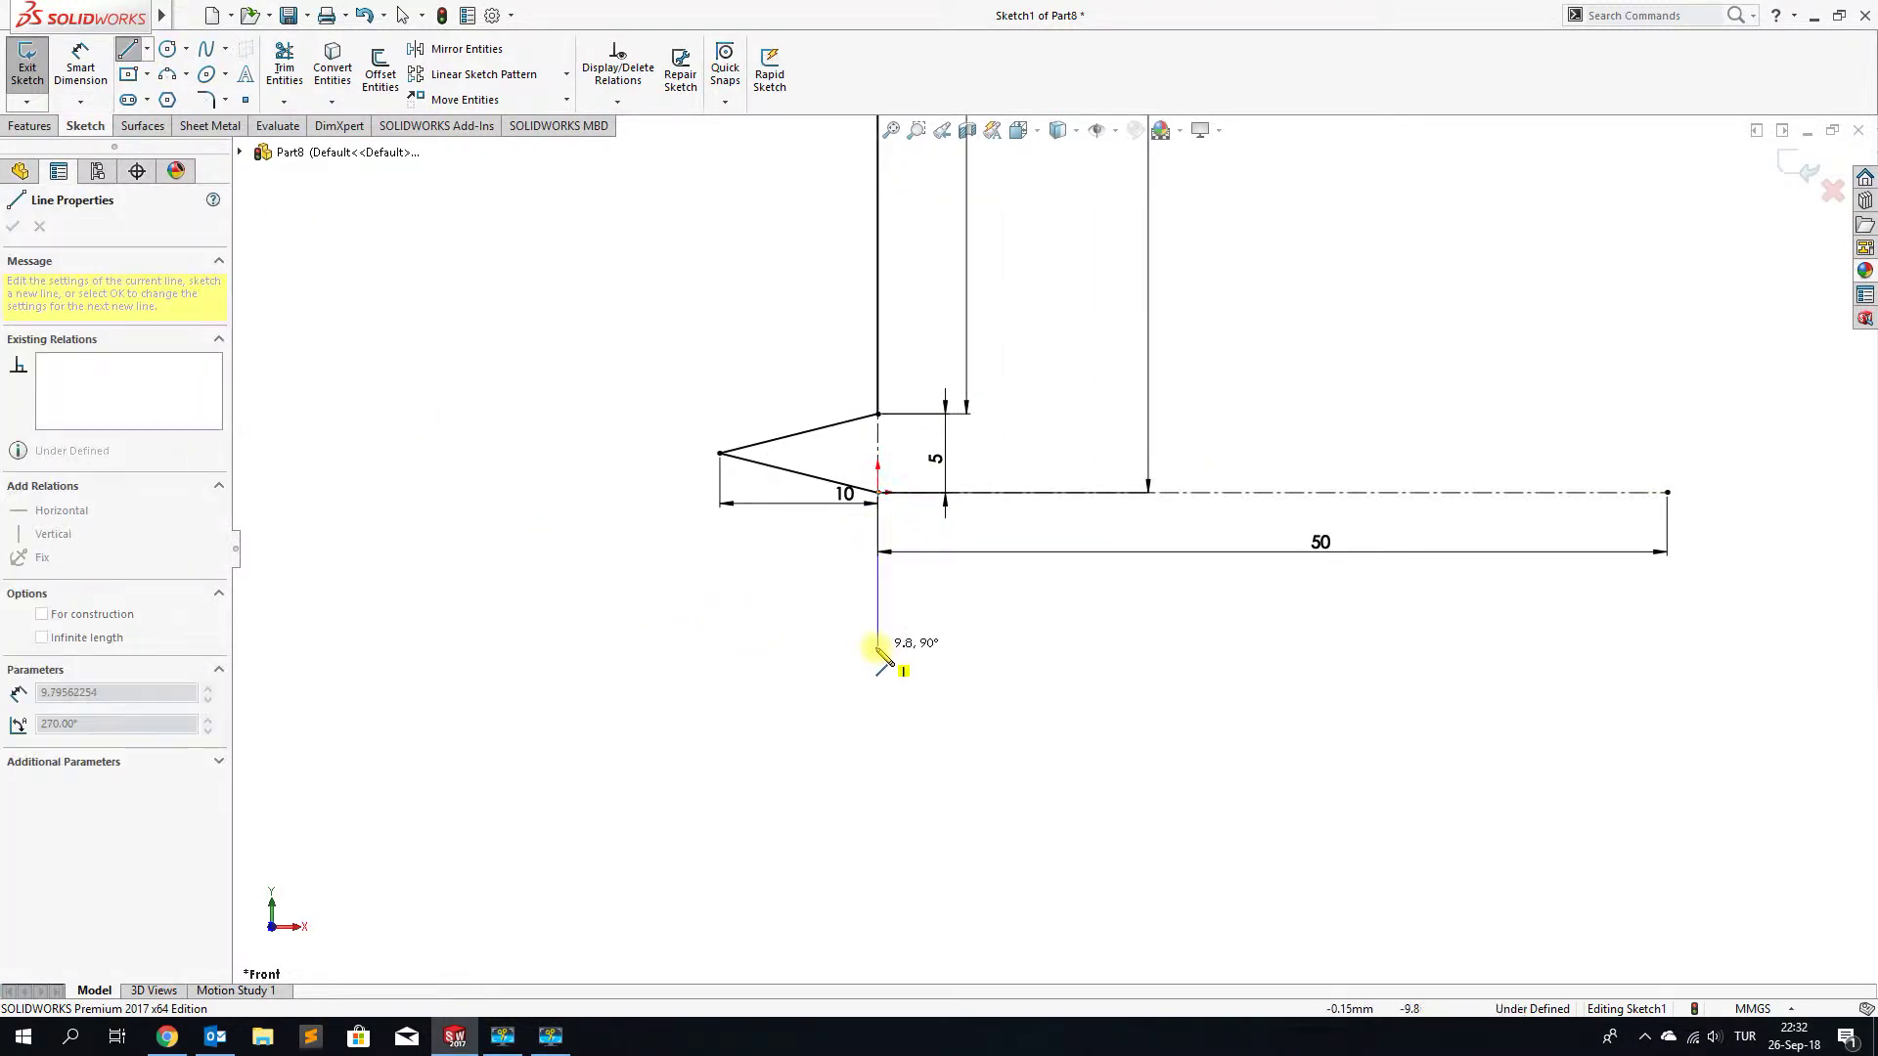
click(878, 647)
key(Escape)
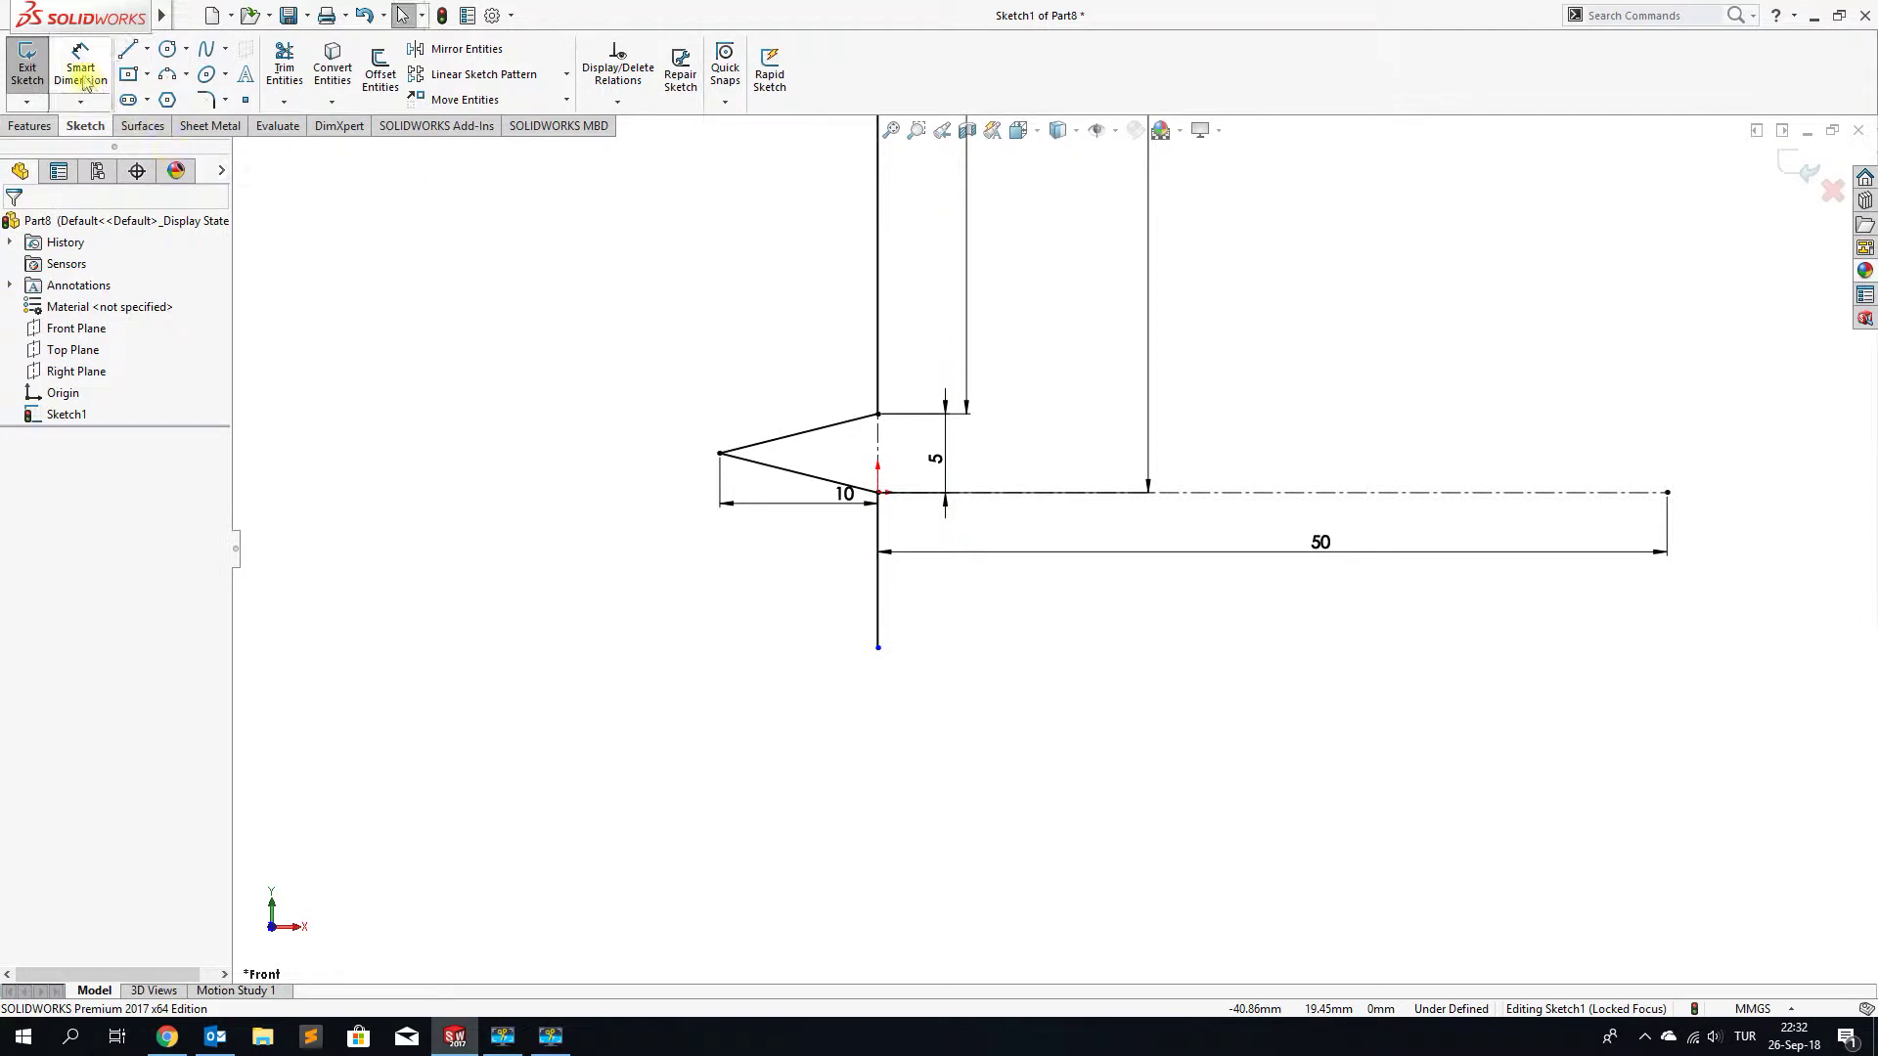
click(86, 83)
click(878, 592)
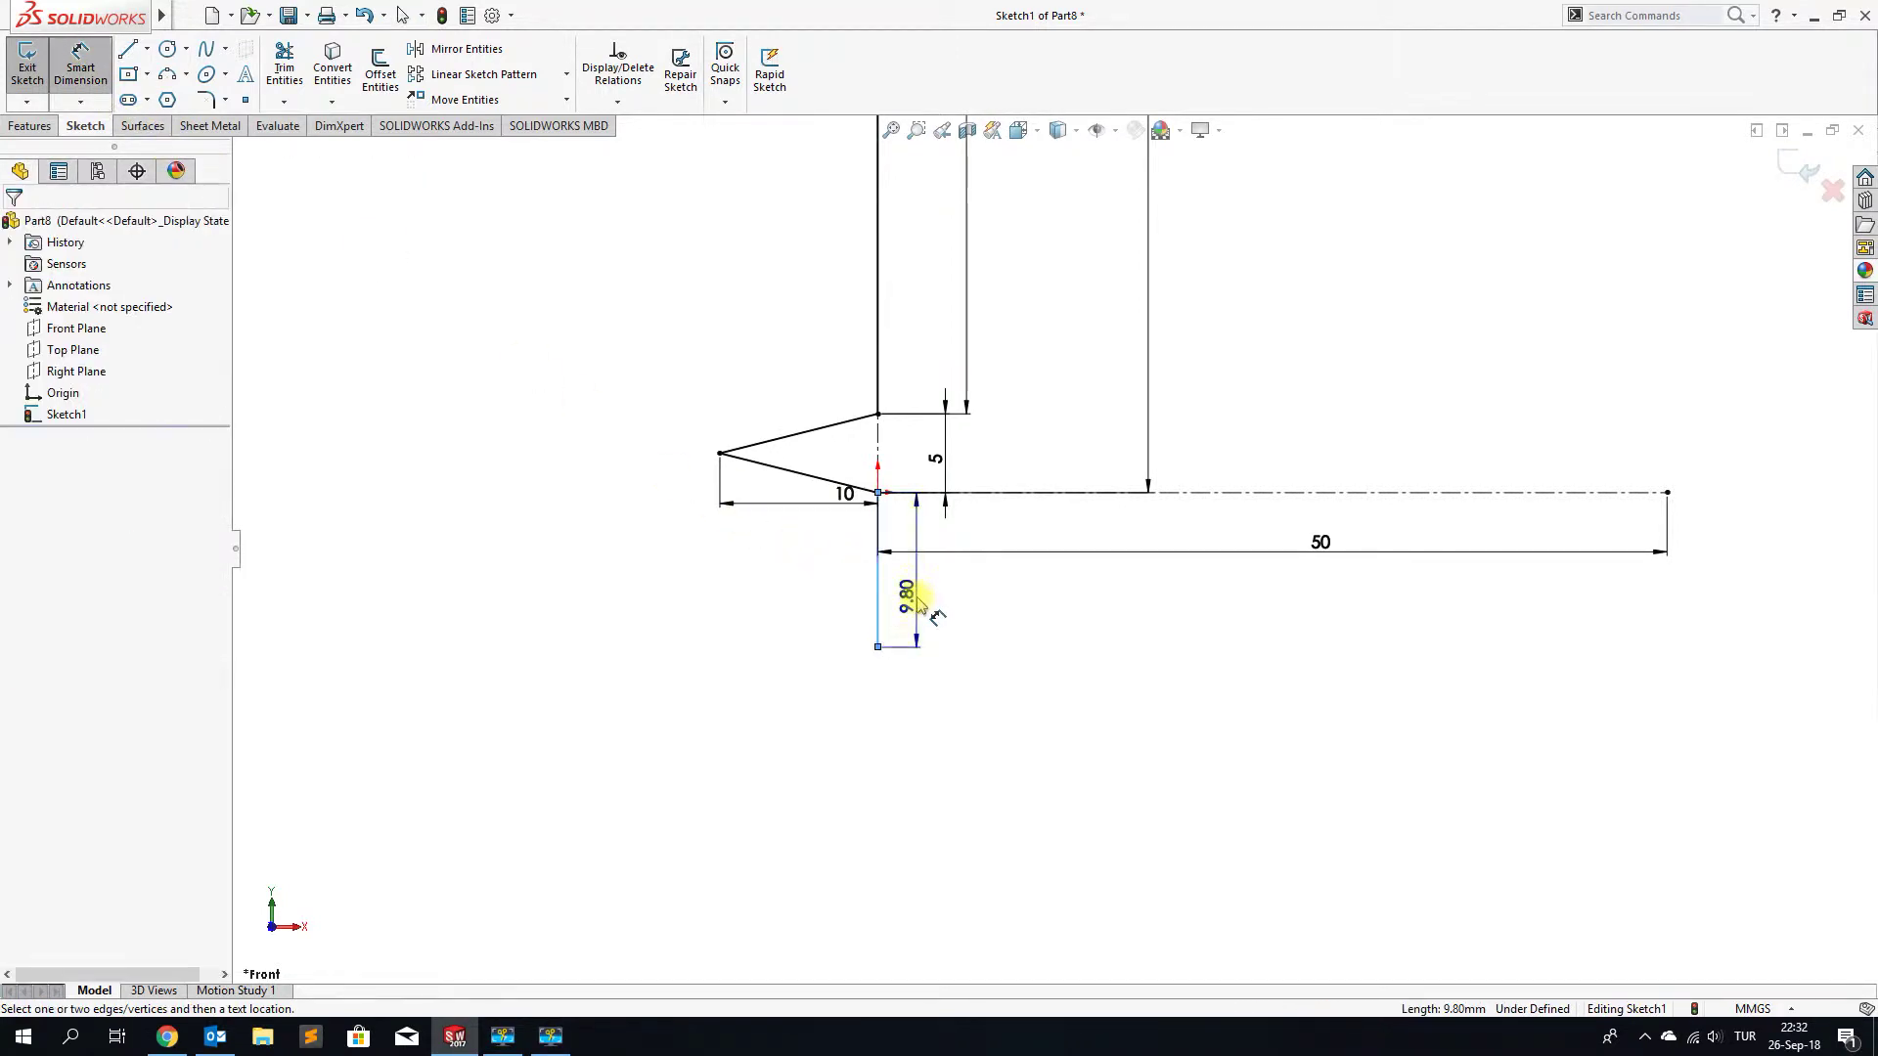
click(919, 601)
text(1)
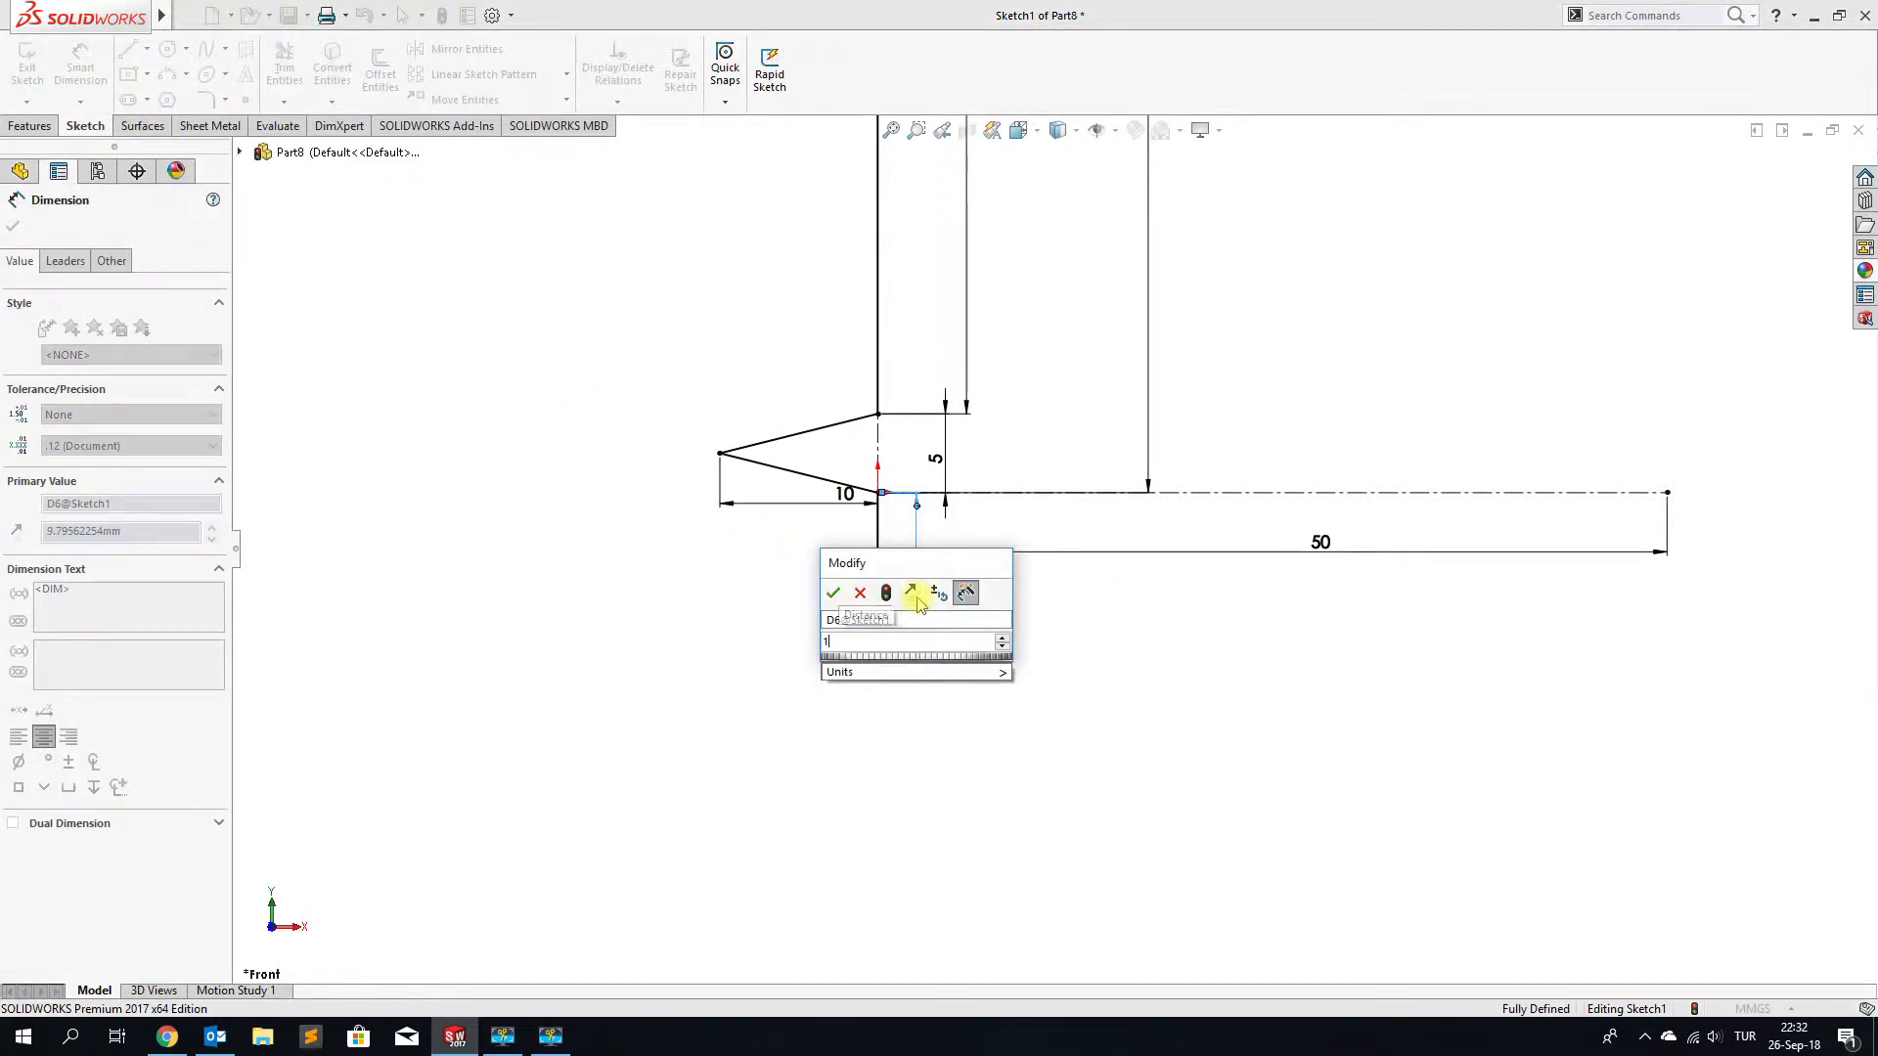
key(Return)
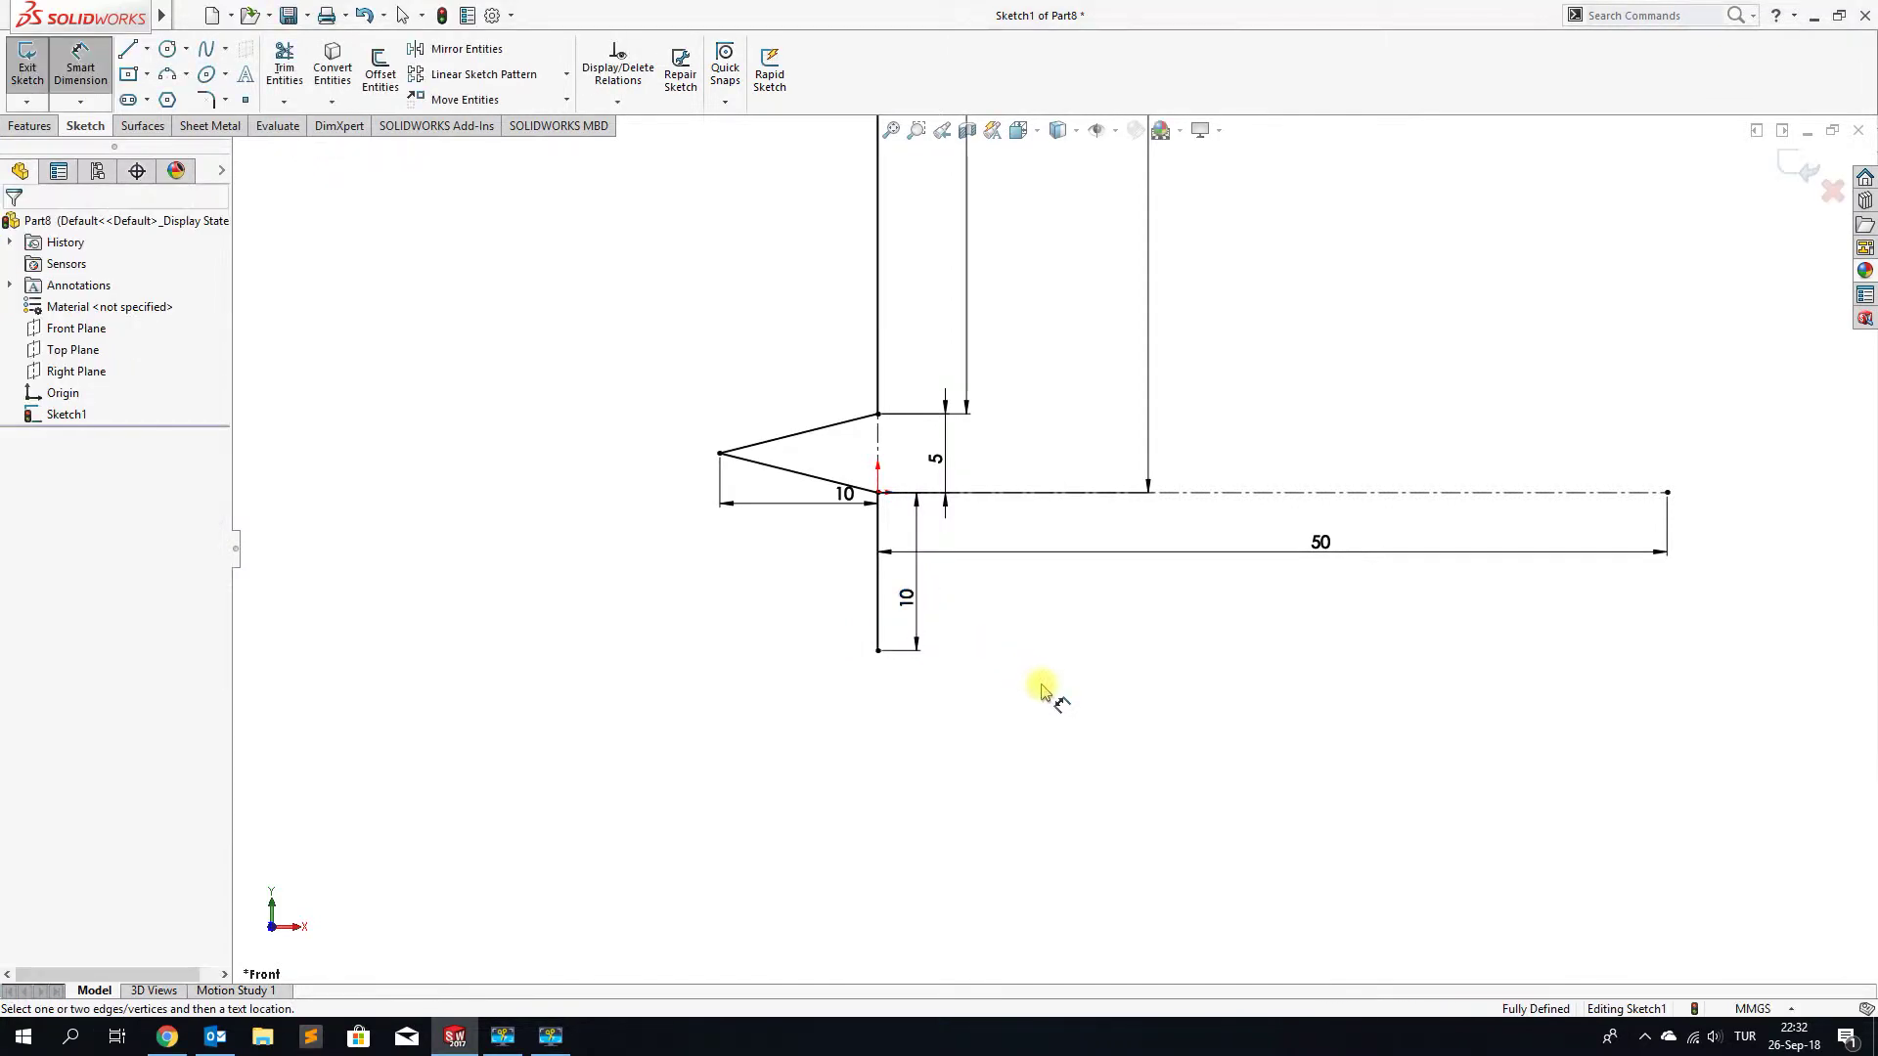
key(f)
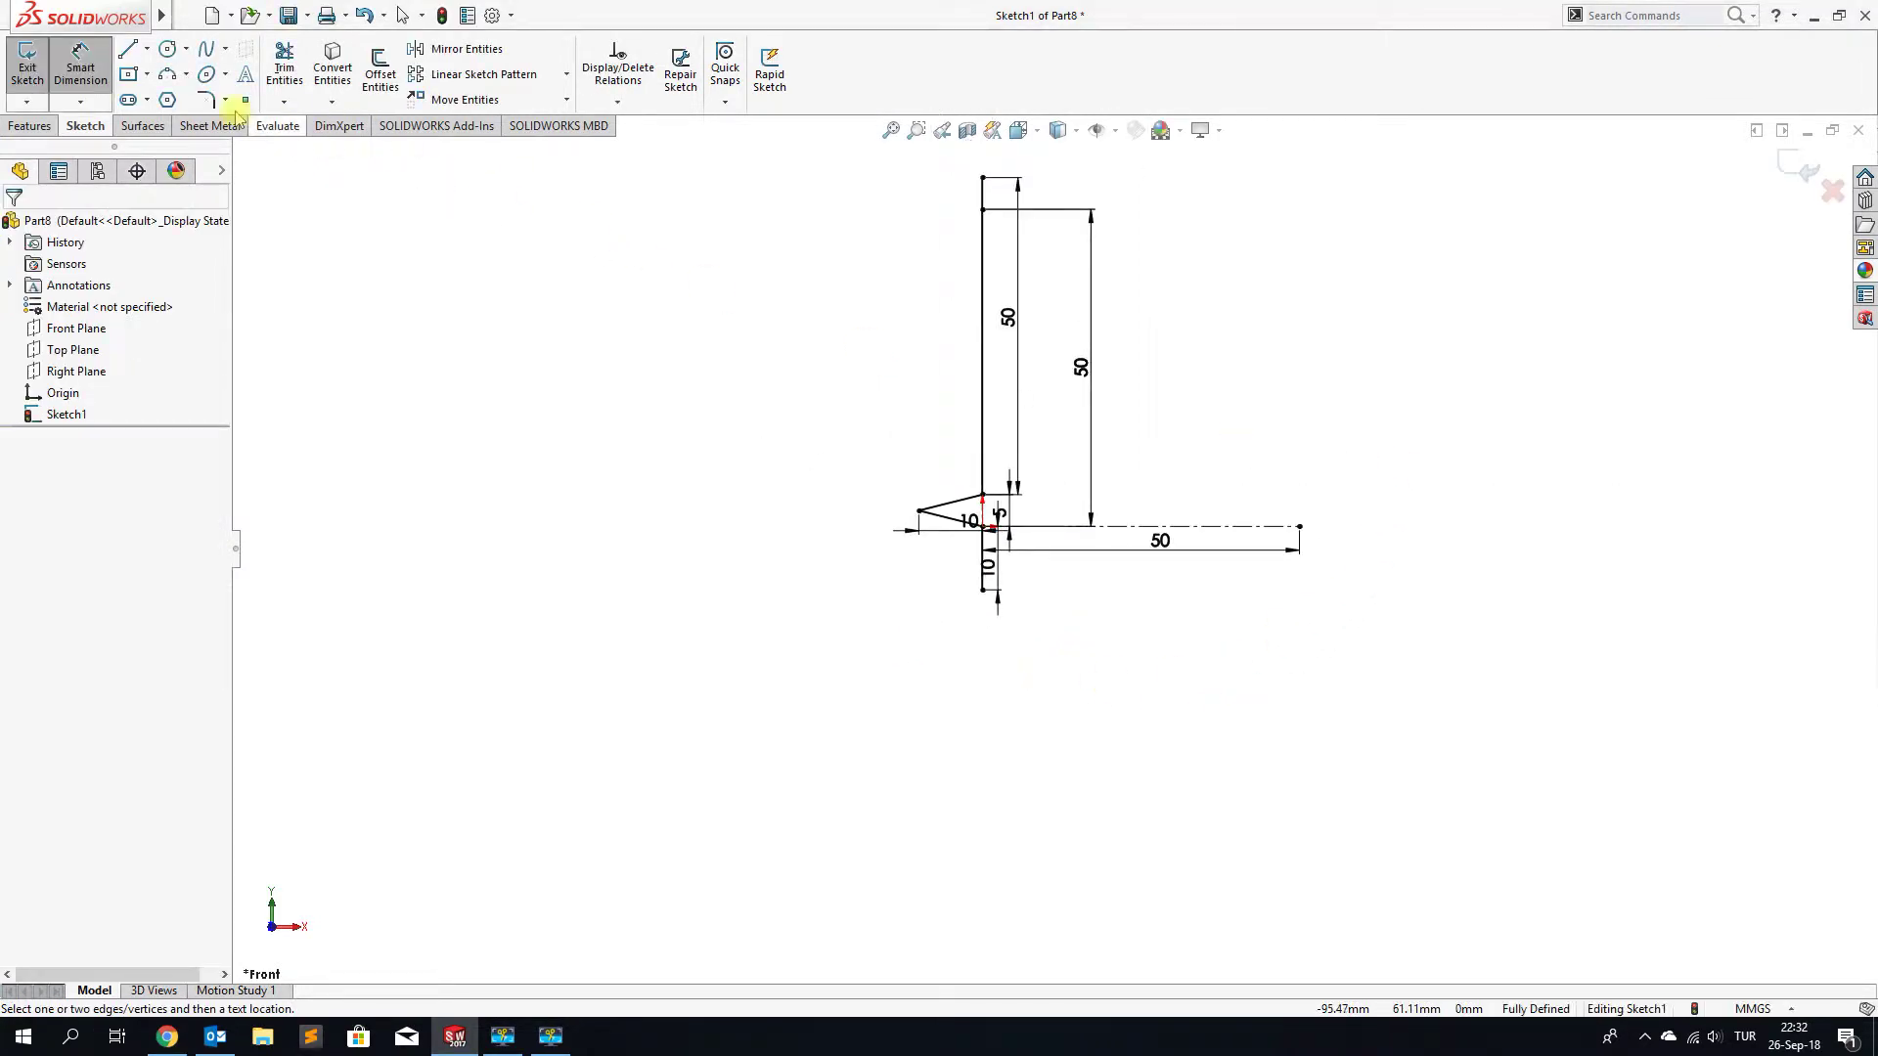
click(147, 49)
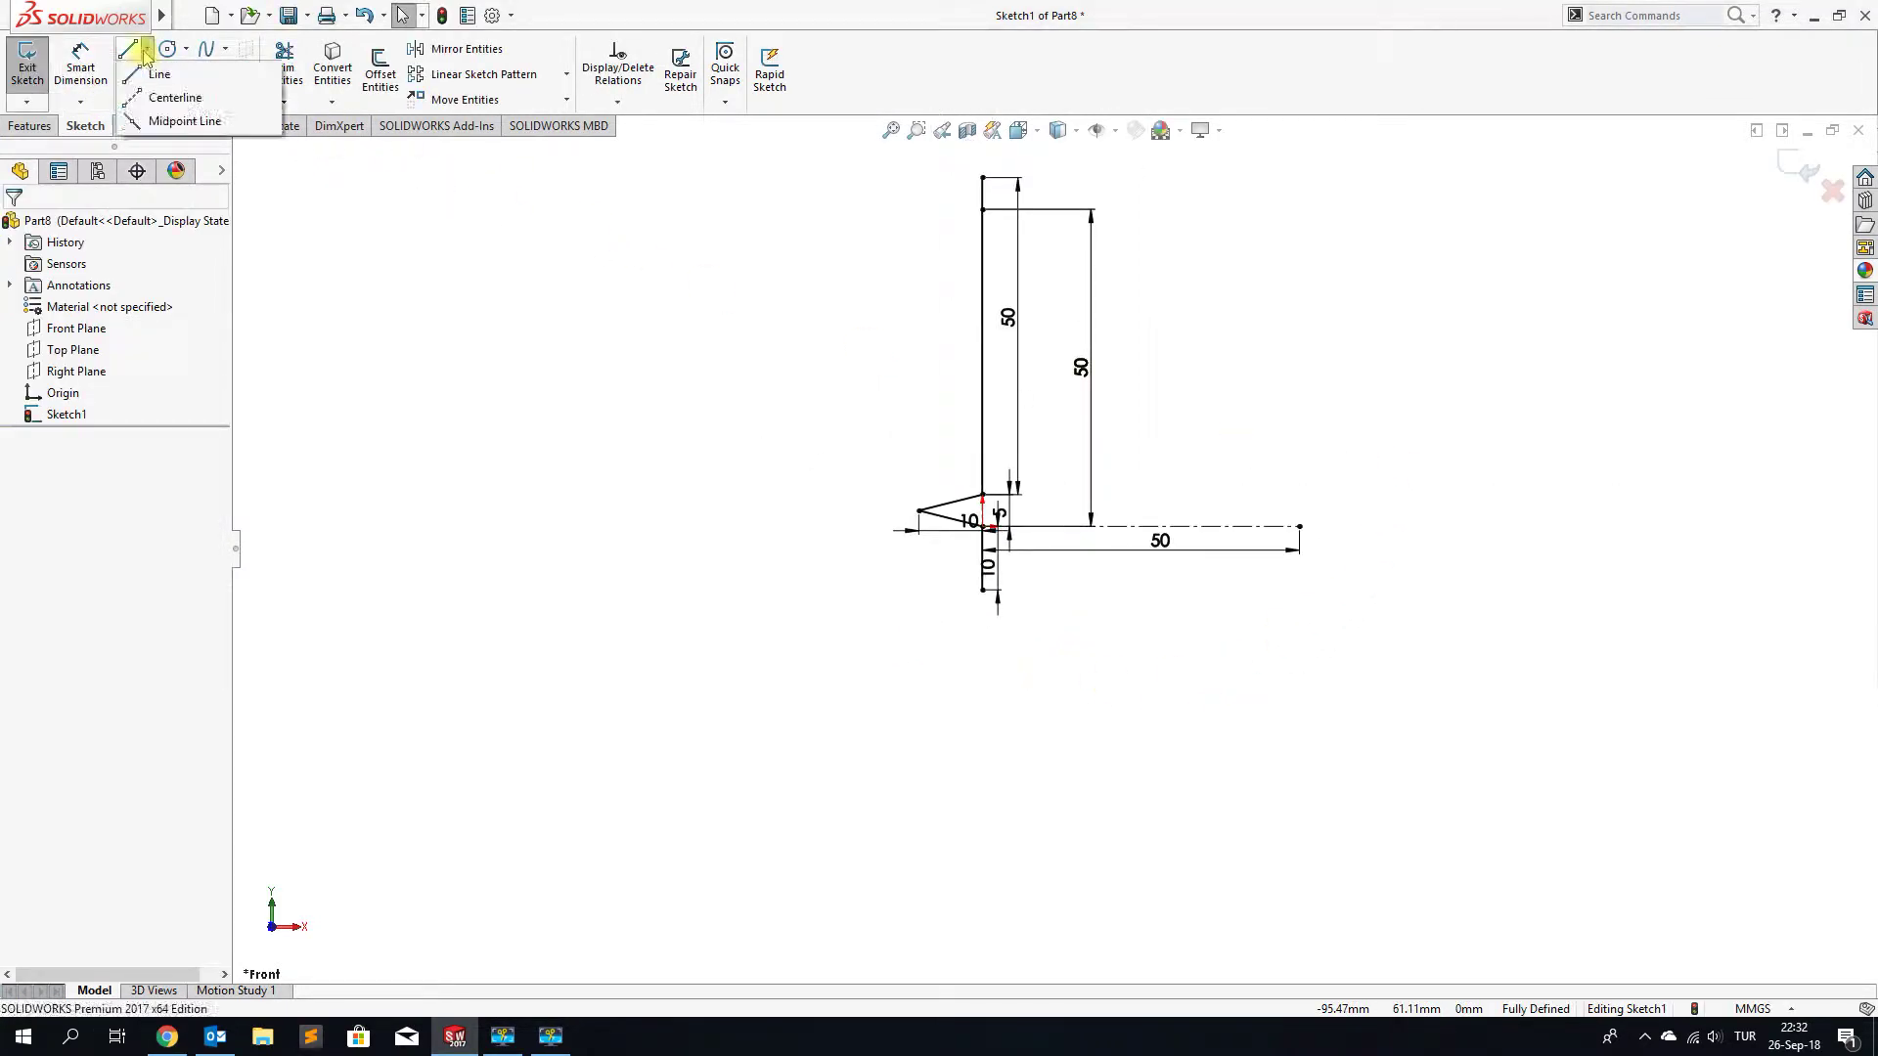
Draw a vertical centerline upward from the right end of the horizontal centerline
click(161, 94)
scroll(1318, 489, down, 2)
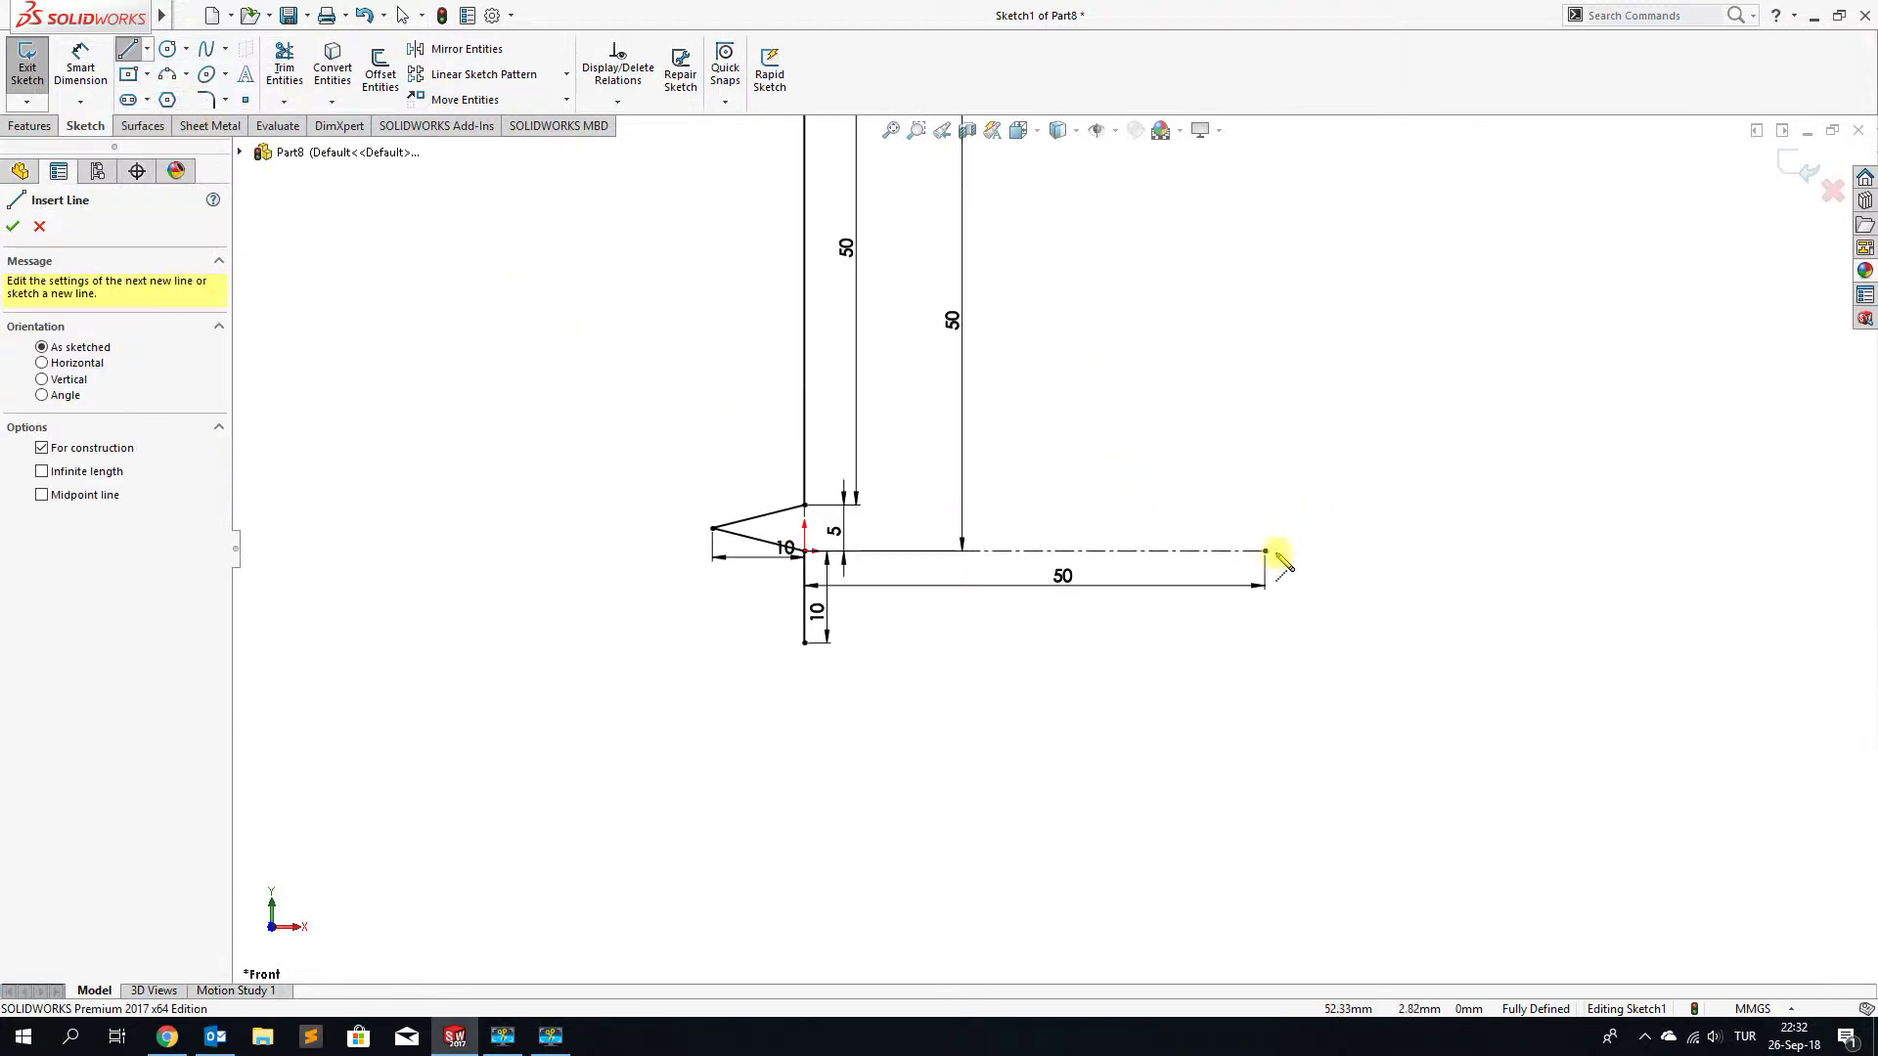
click(1266, 549)
click(1265, 244)
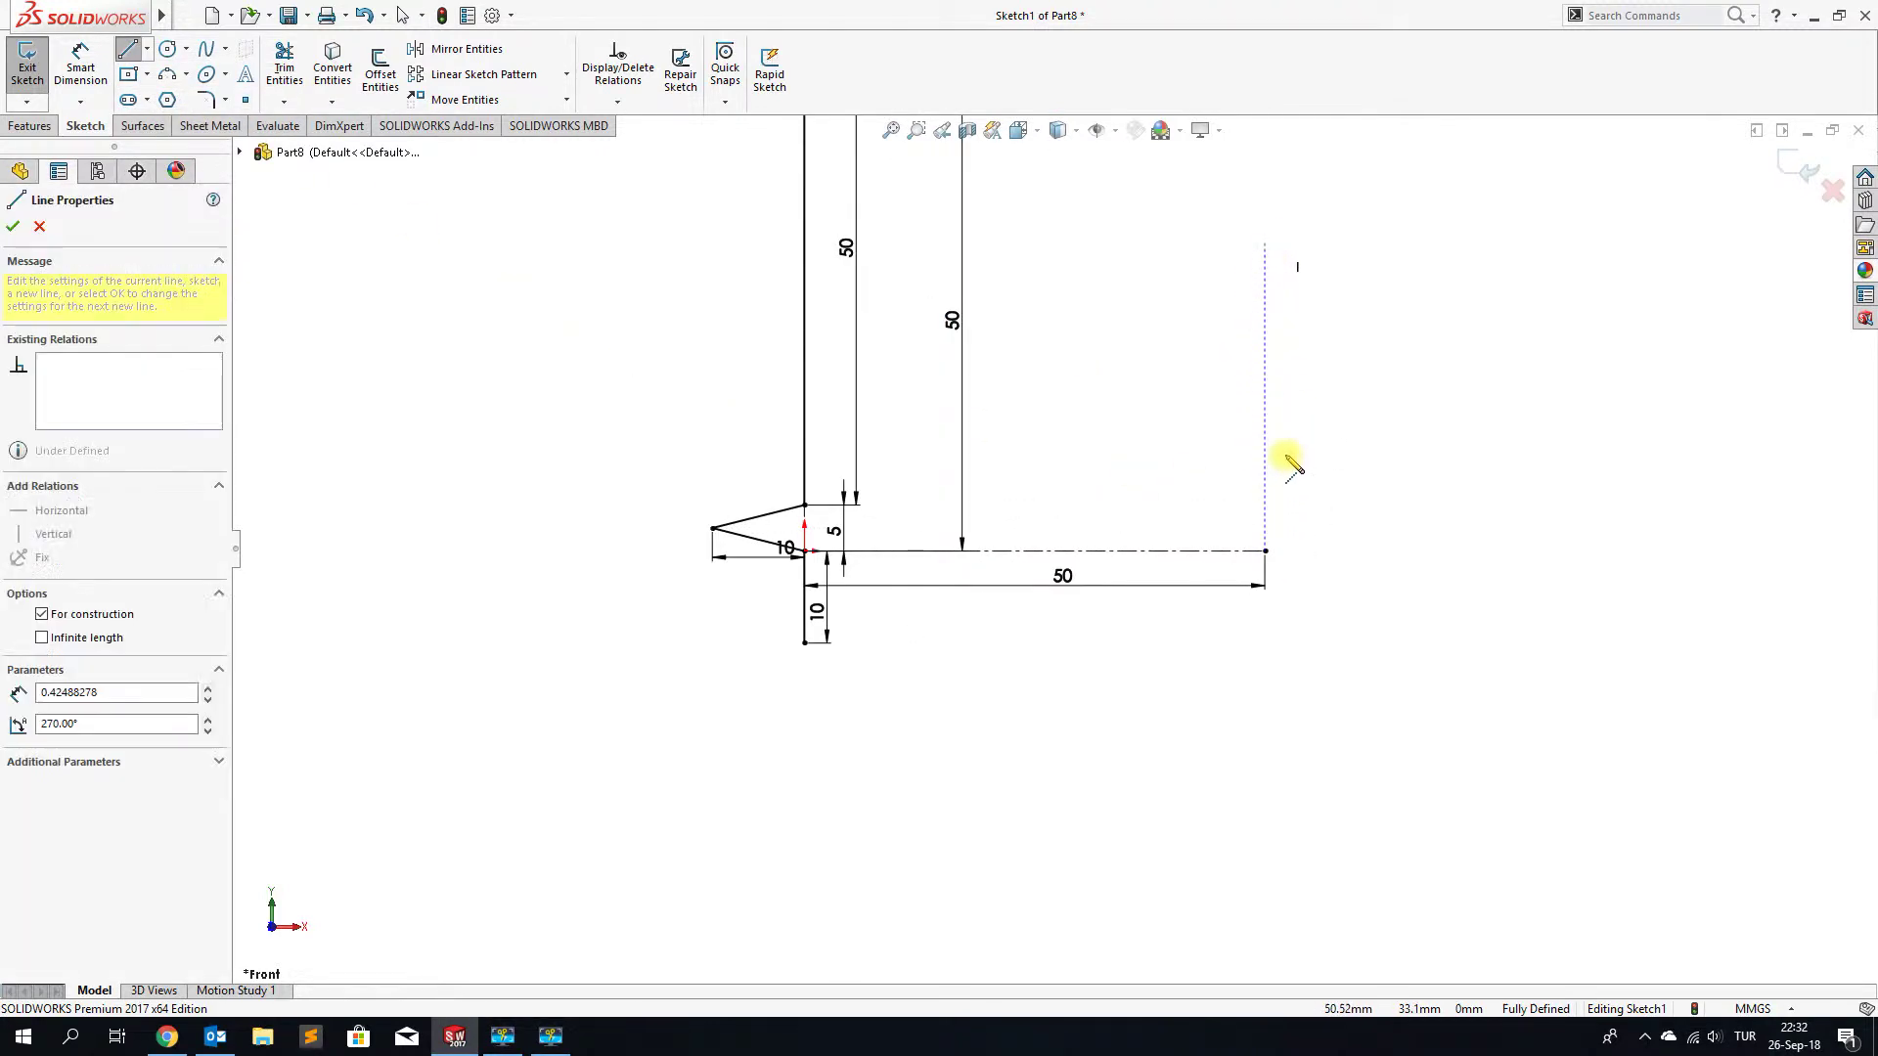
key(Escape)
right_click(1266, 548)
click(1290, 557)
scroll(1150, 616, up, 2)
scroll(1009, 528, down, 3)
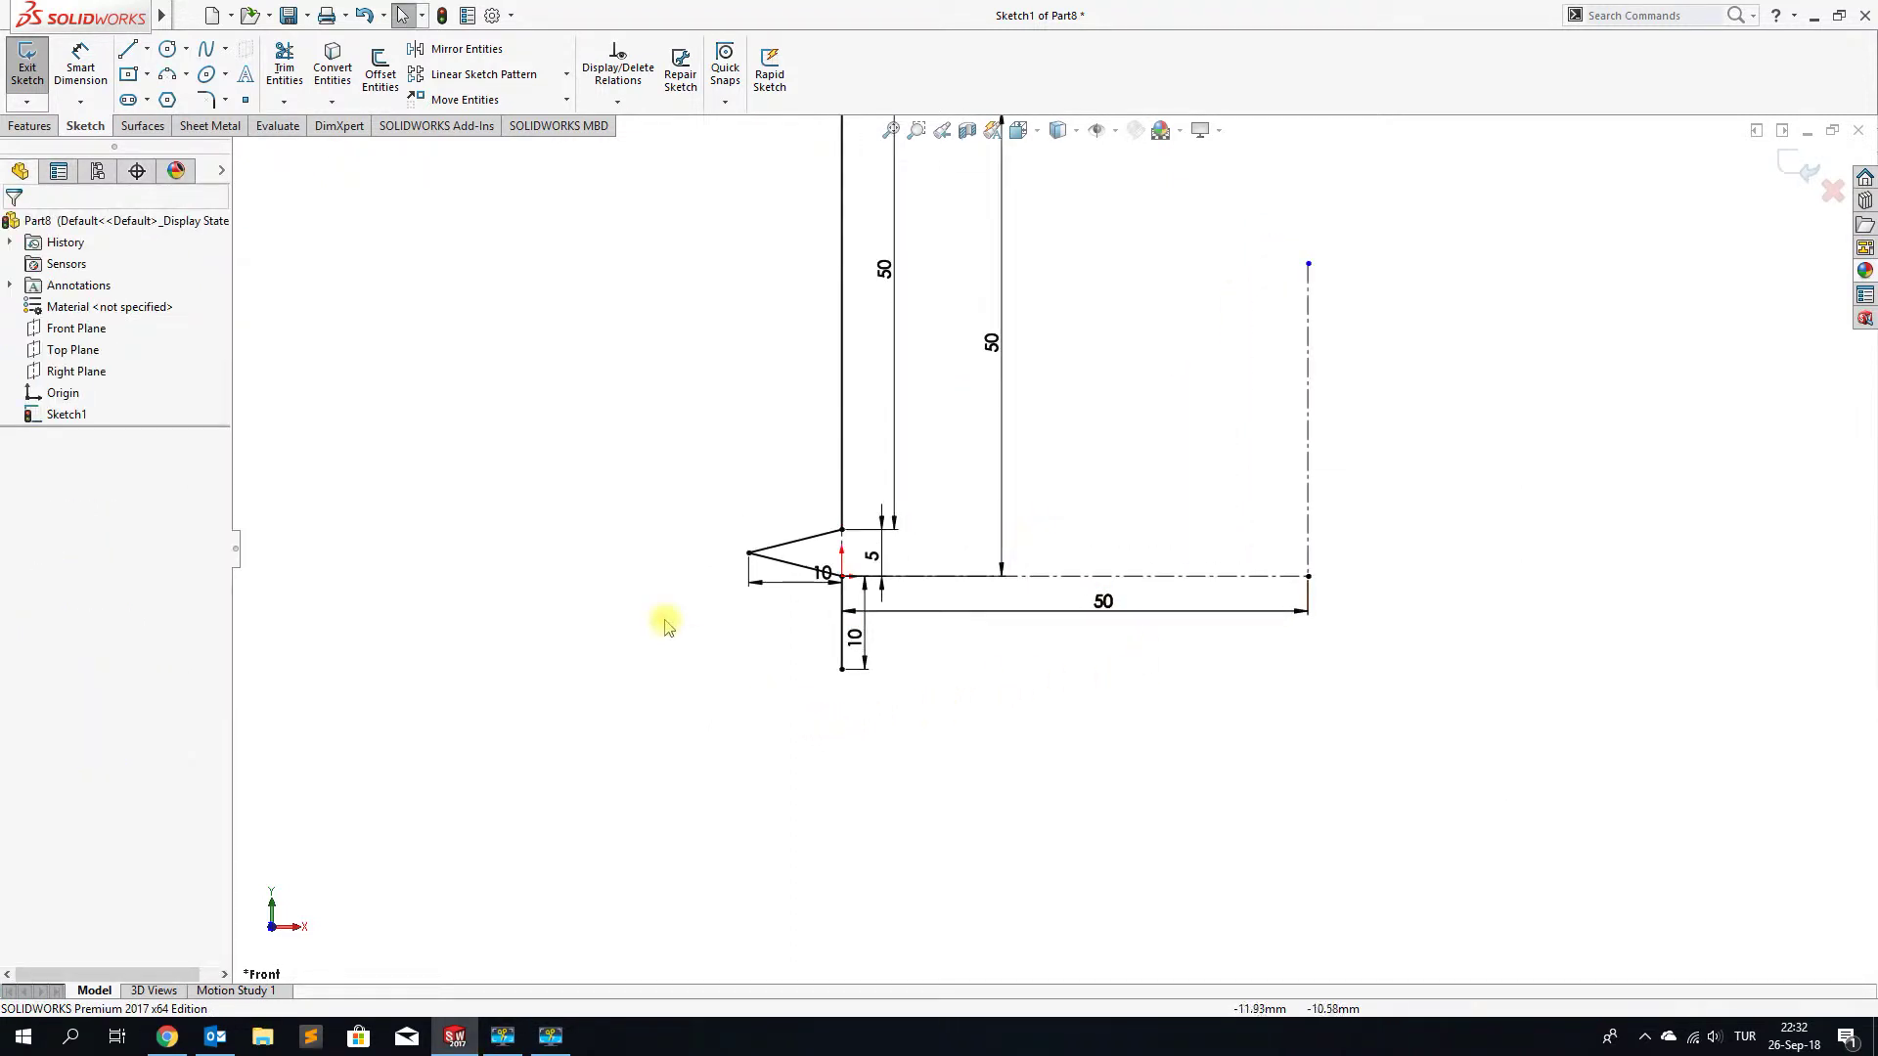
Linear-pattern the tooth's three lines 10 times downward at 15 mm spacing
click(469, 74)
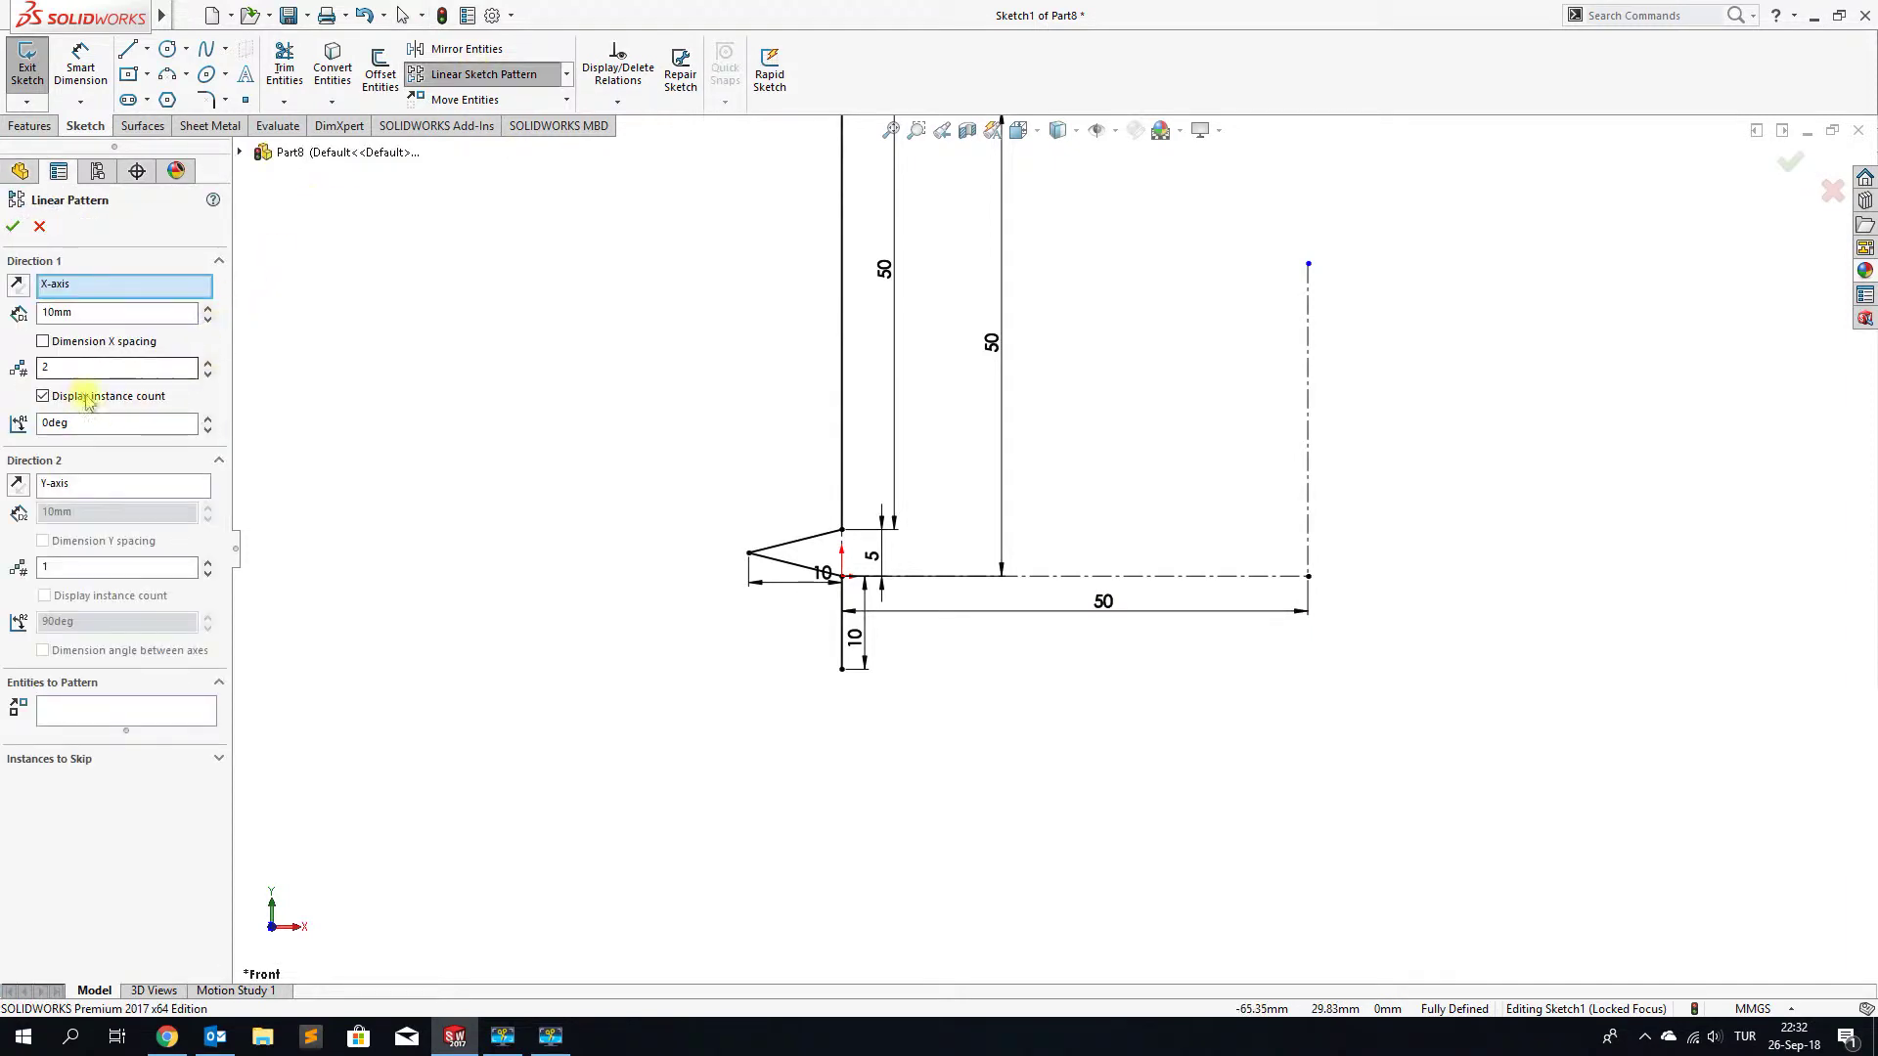
click(206, 375)
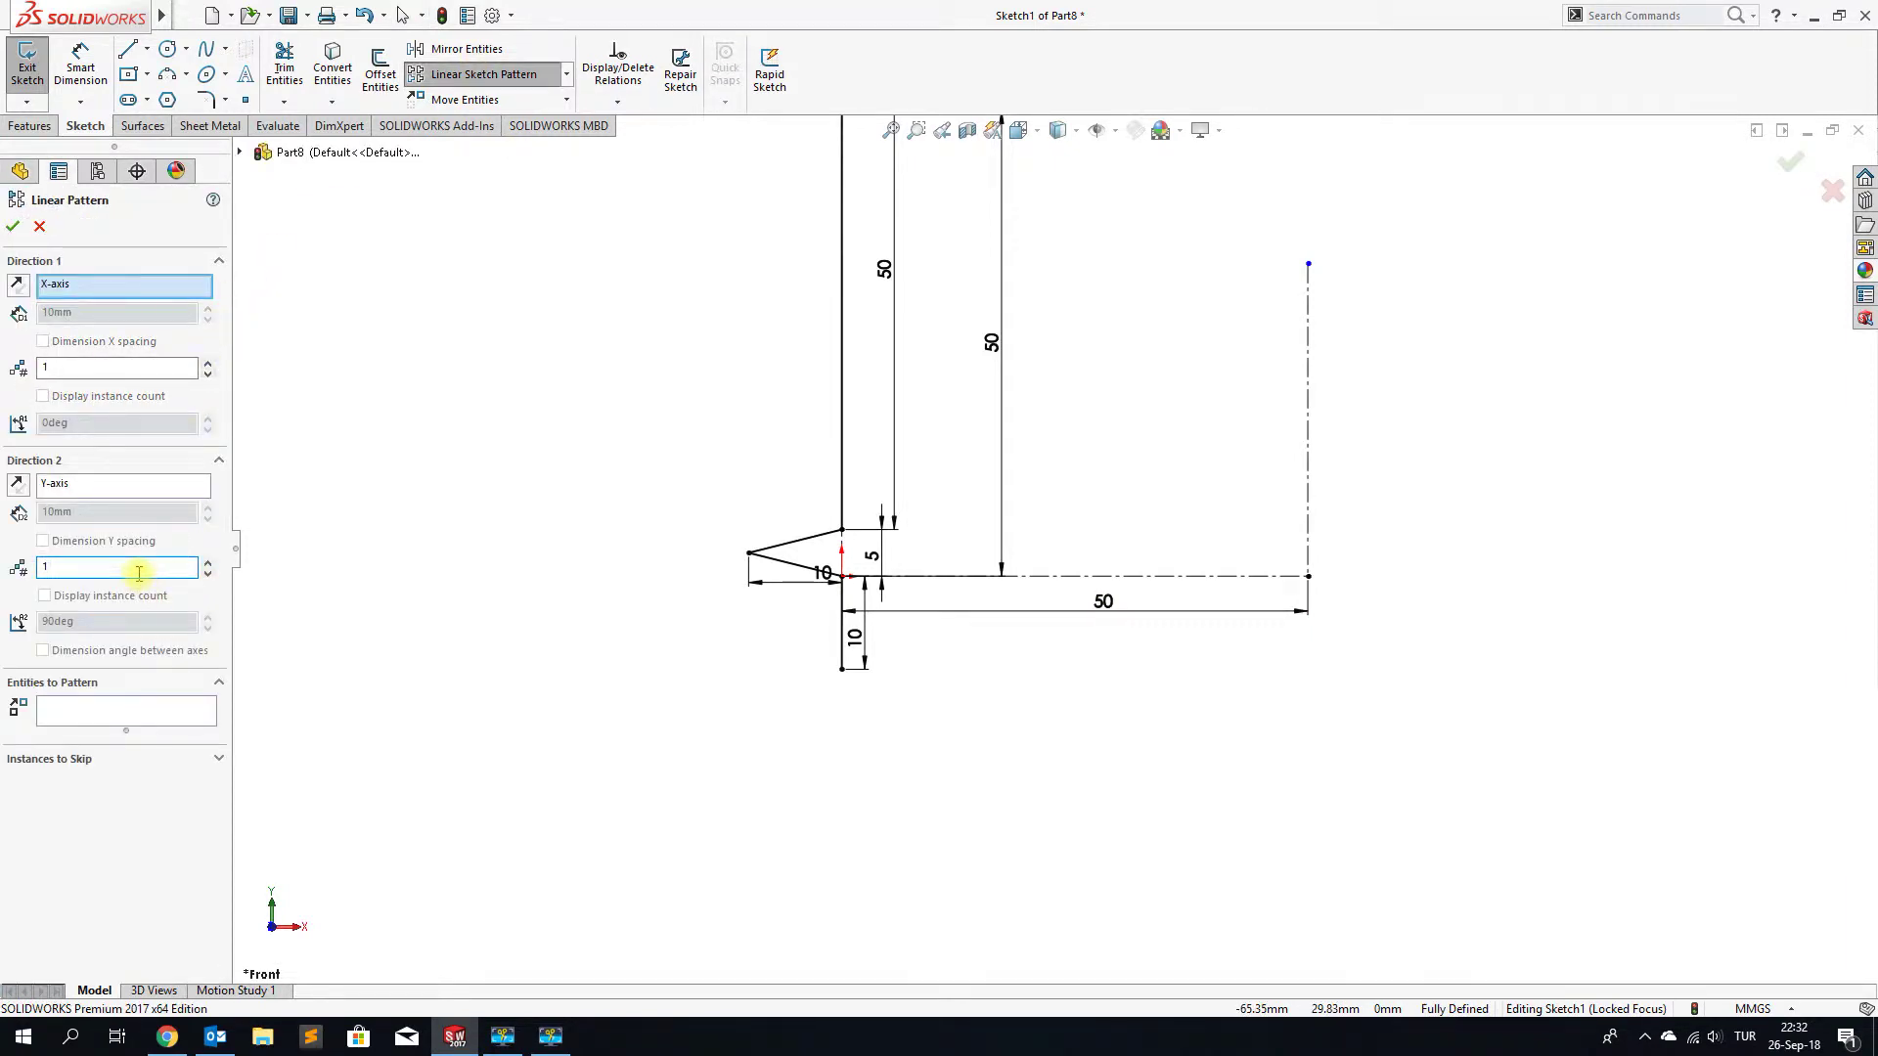
key(Return)
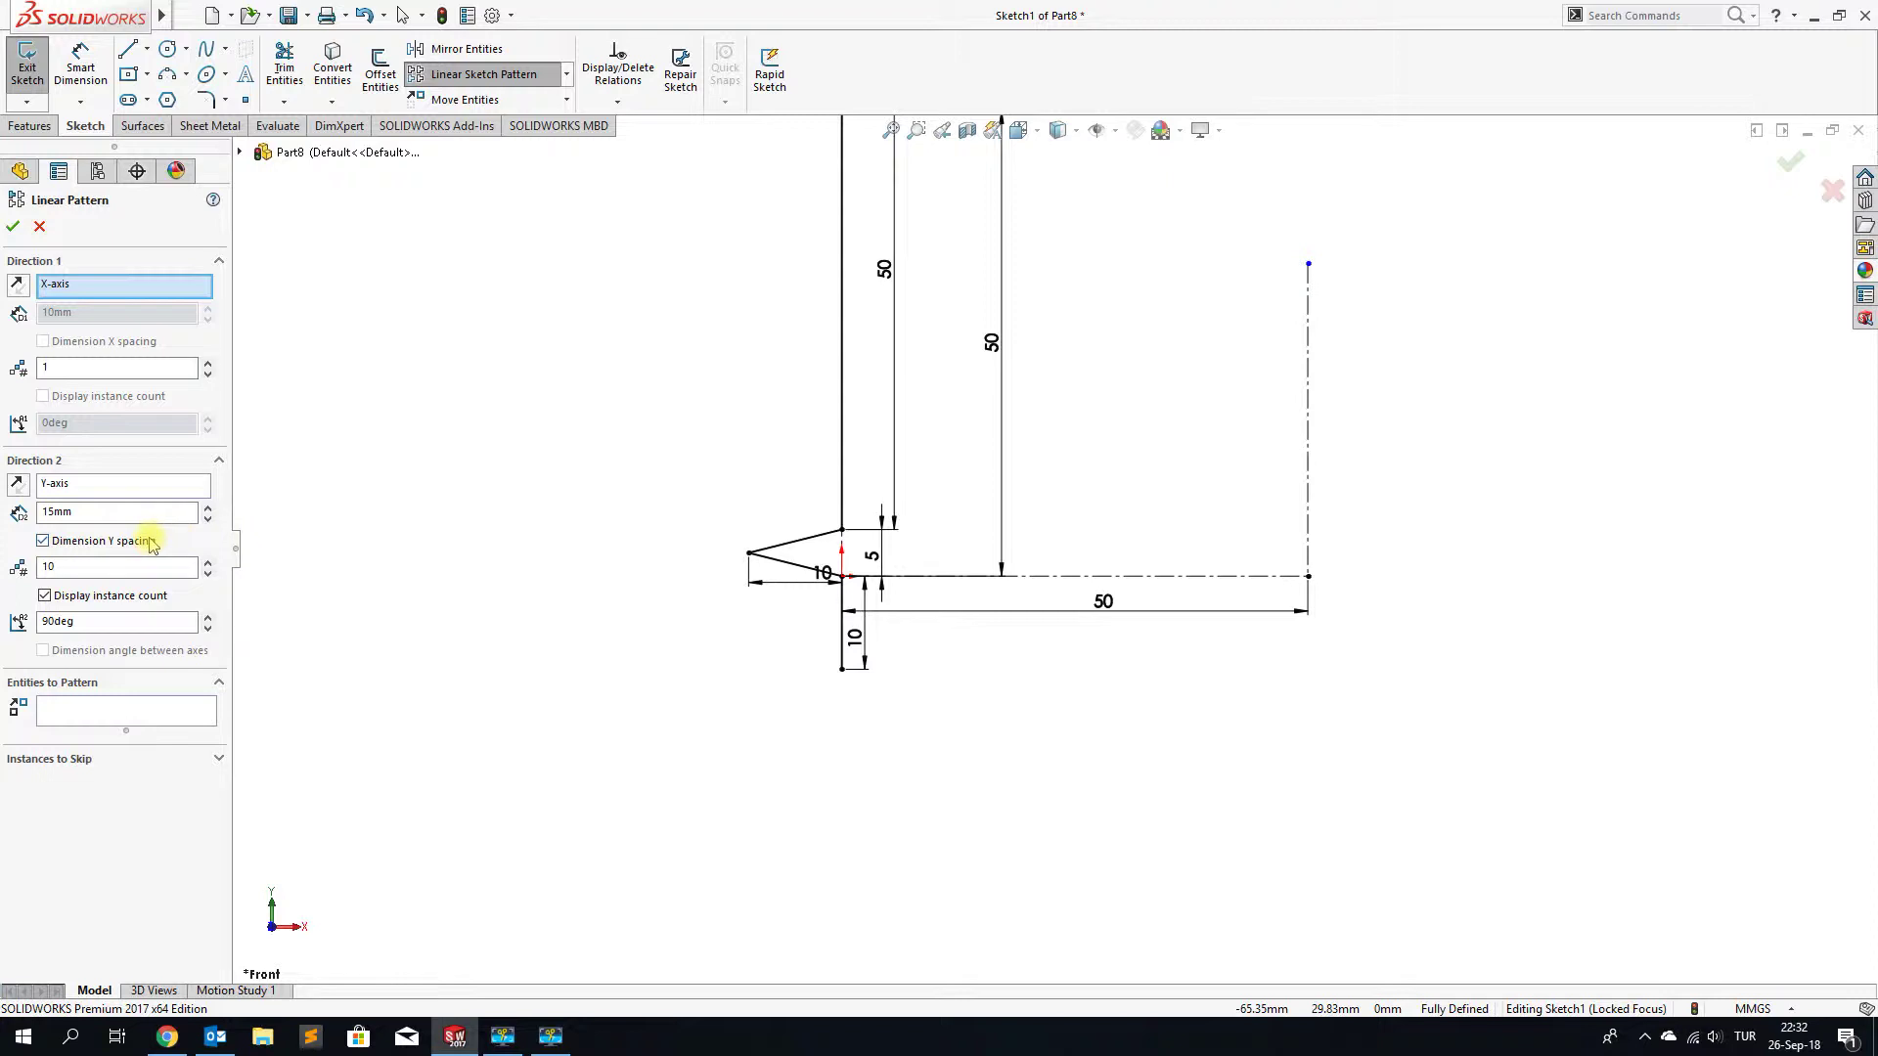
scroll(880, 641, down, 1)
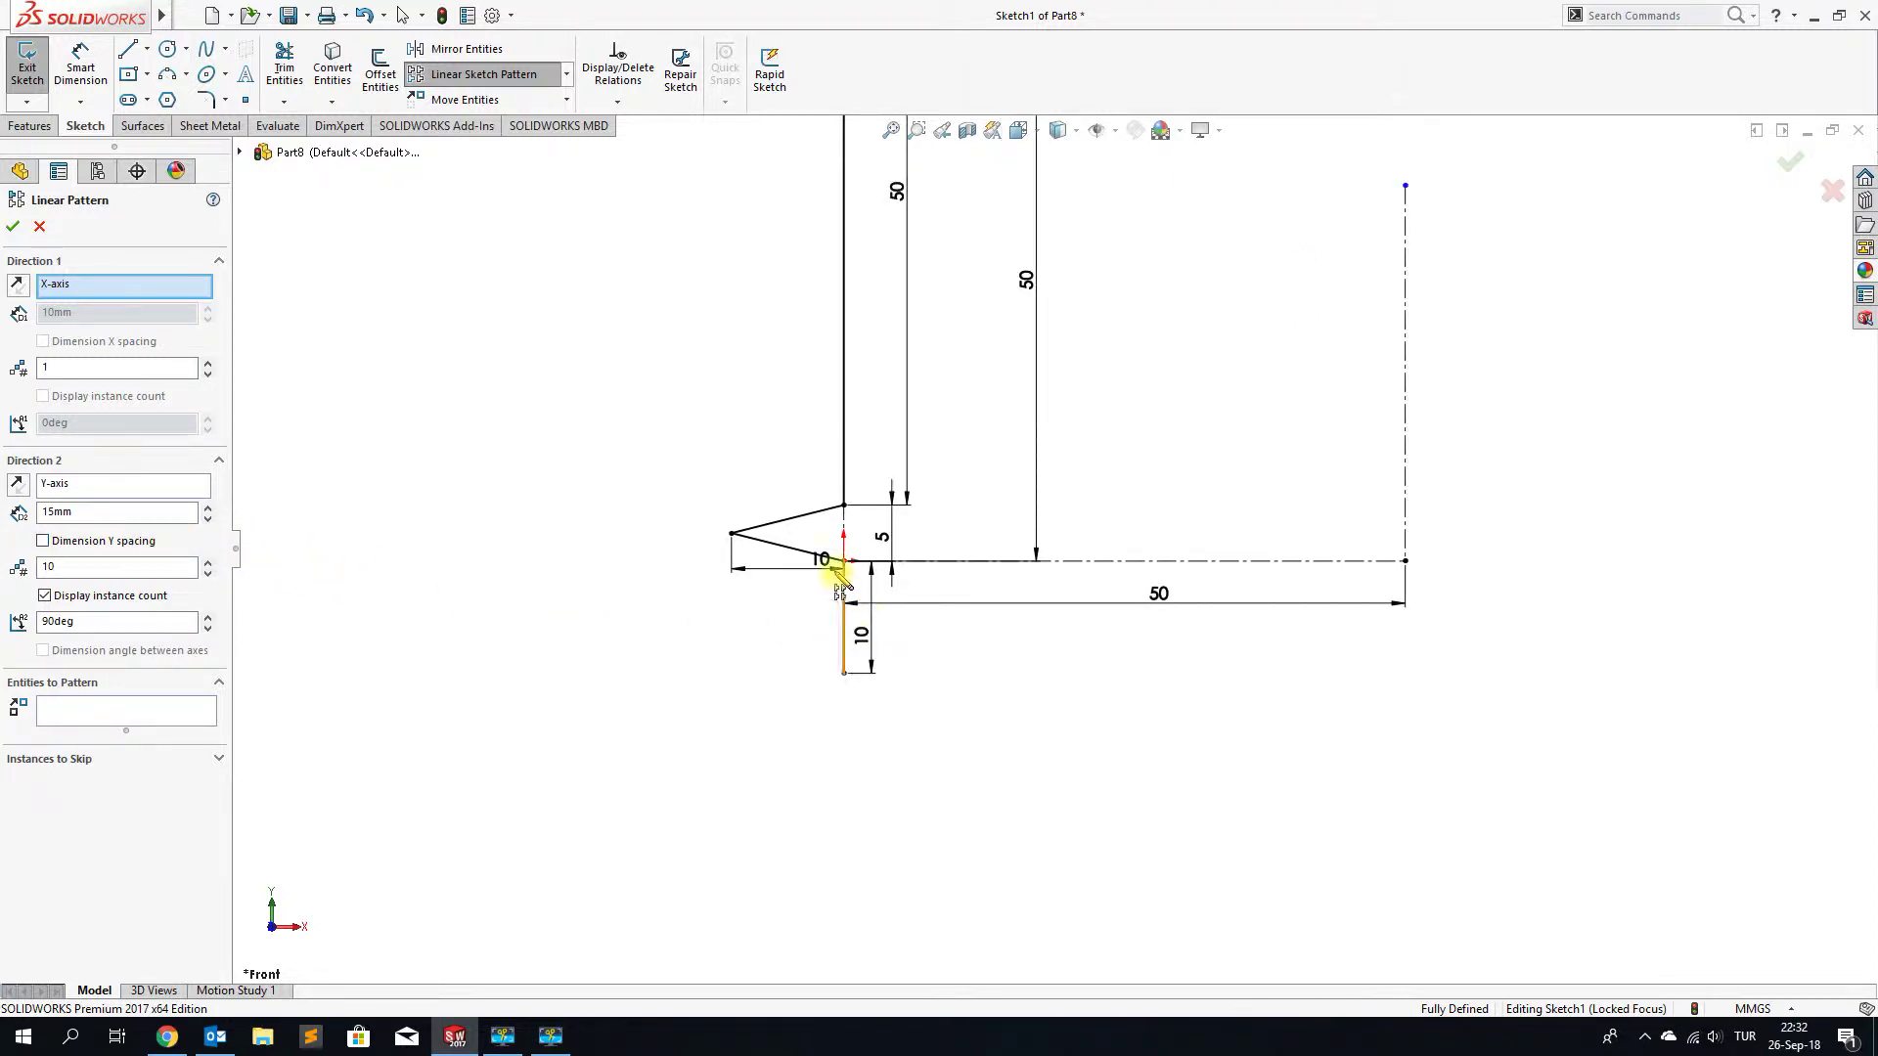
click(112, 720)
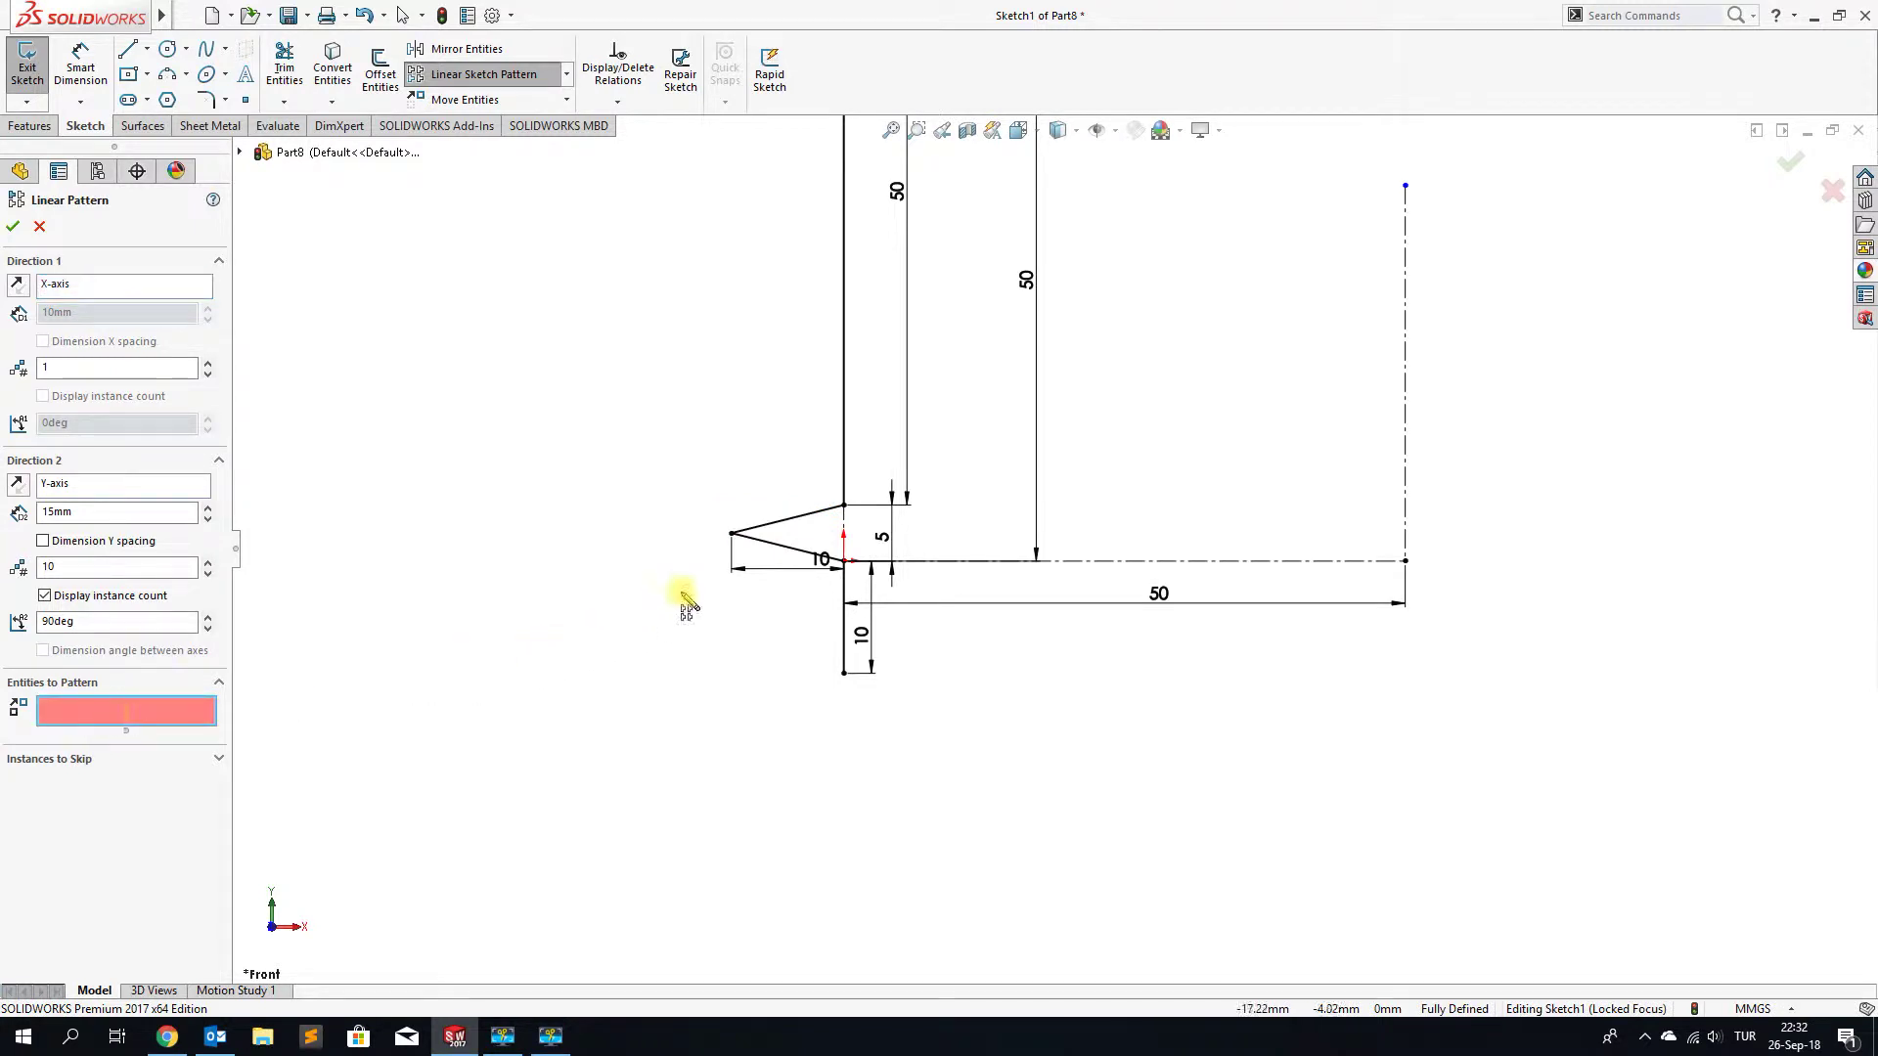
click(833, 509)
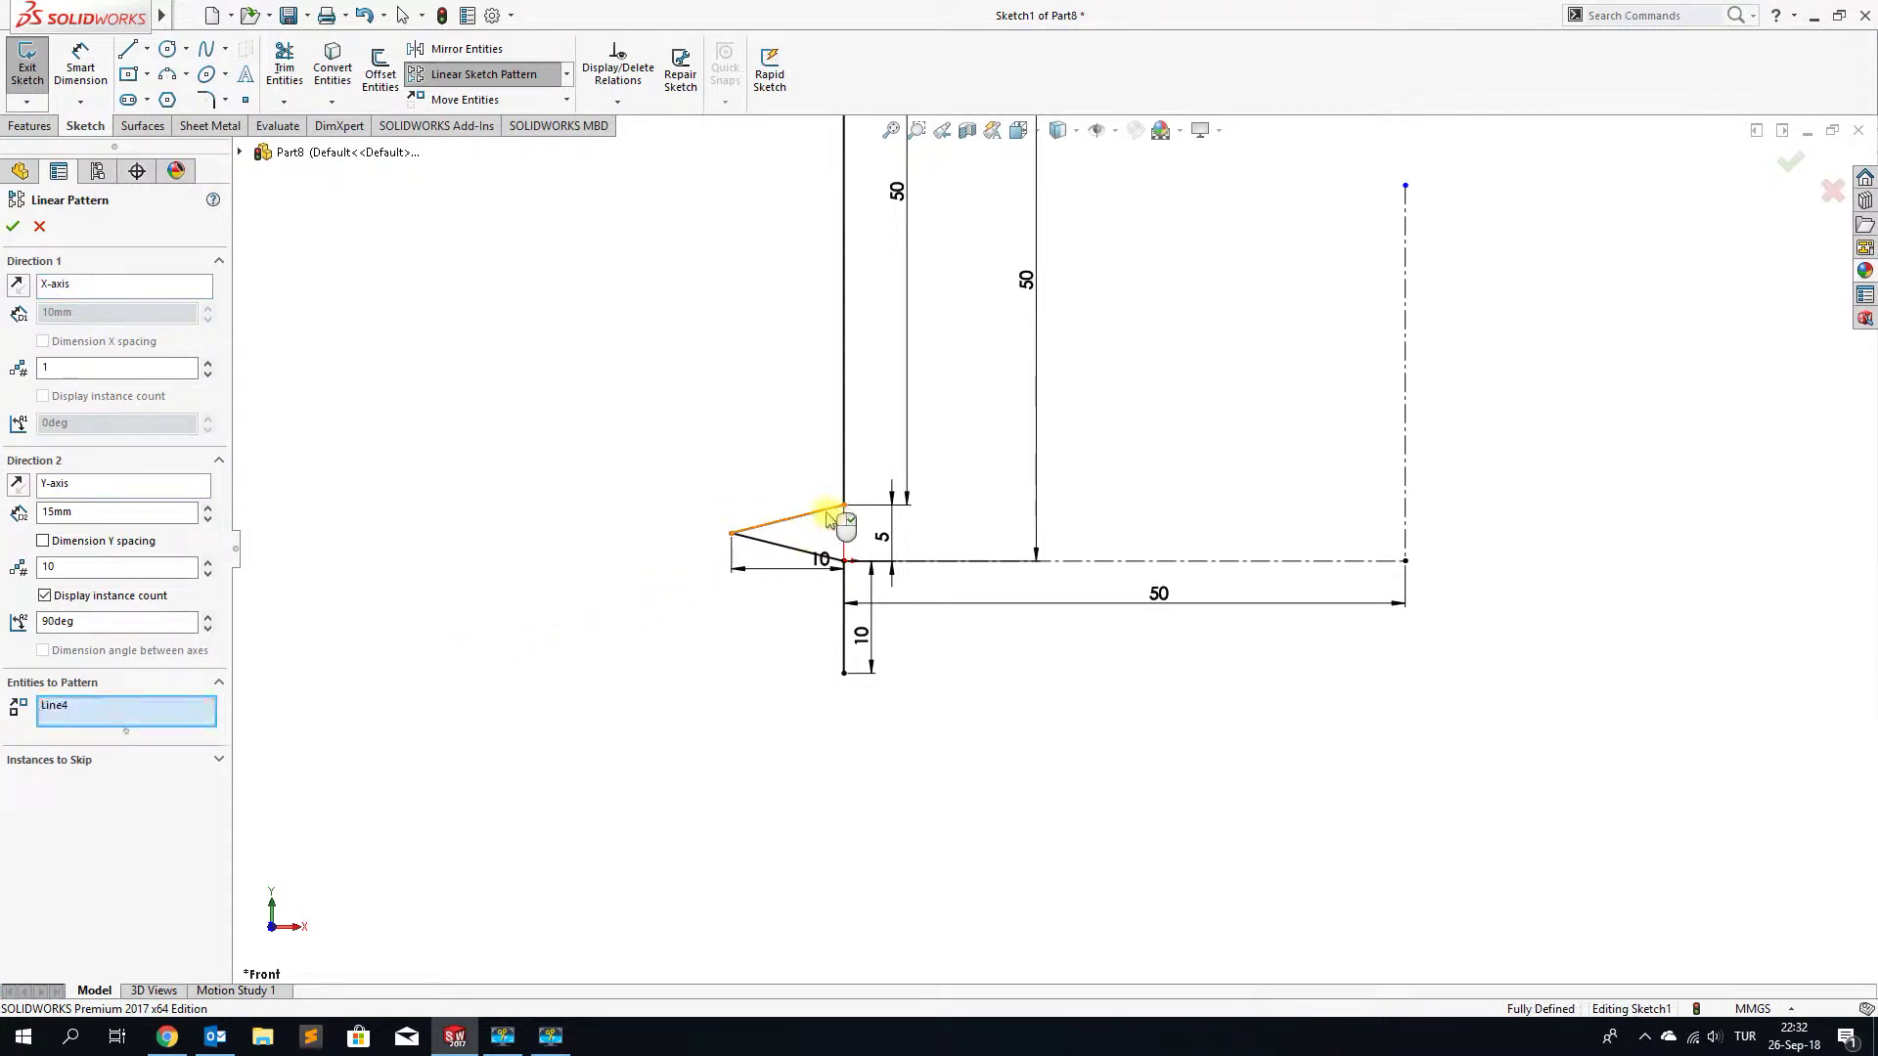
click(797, 556)
click(842, 626)
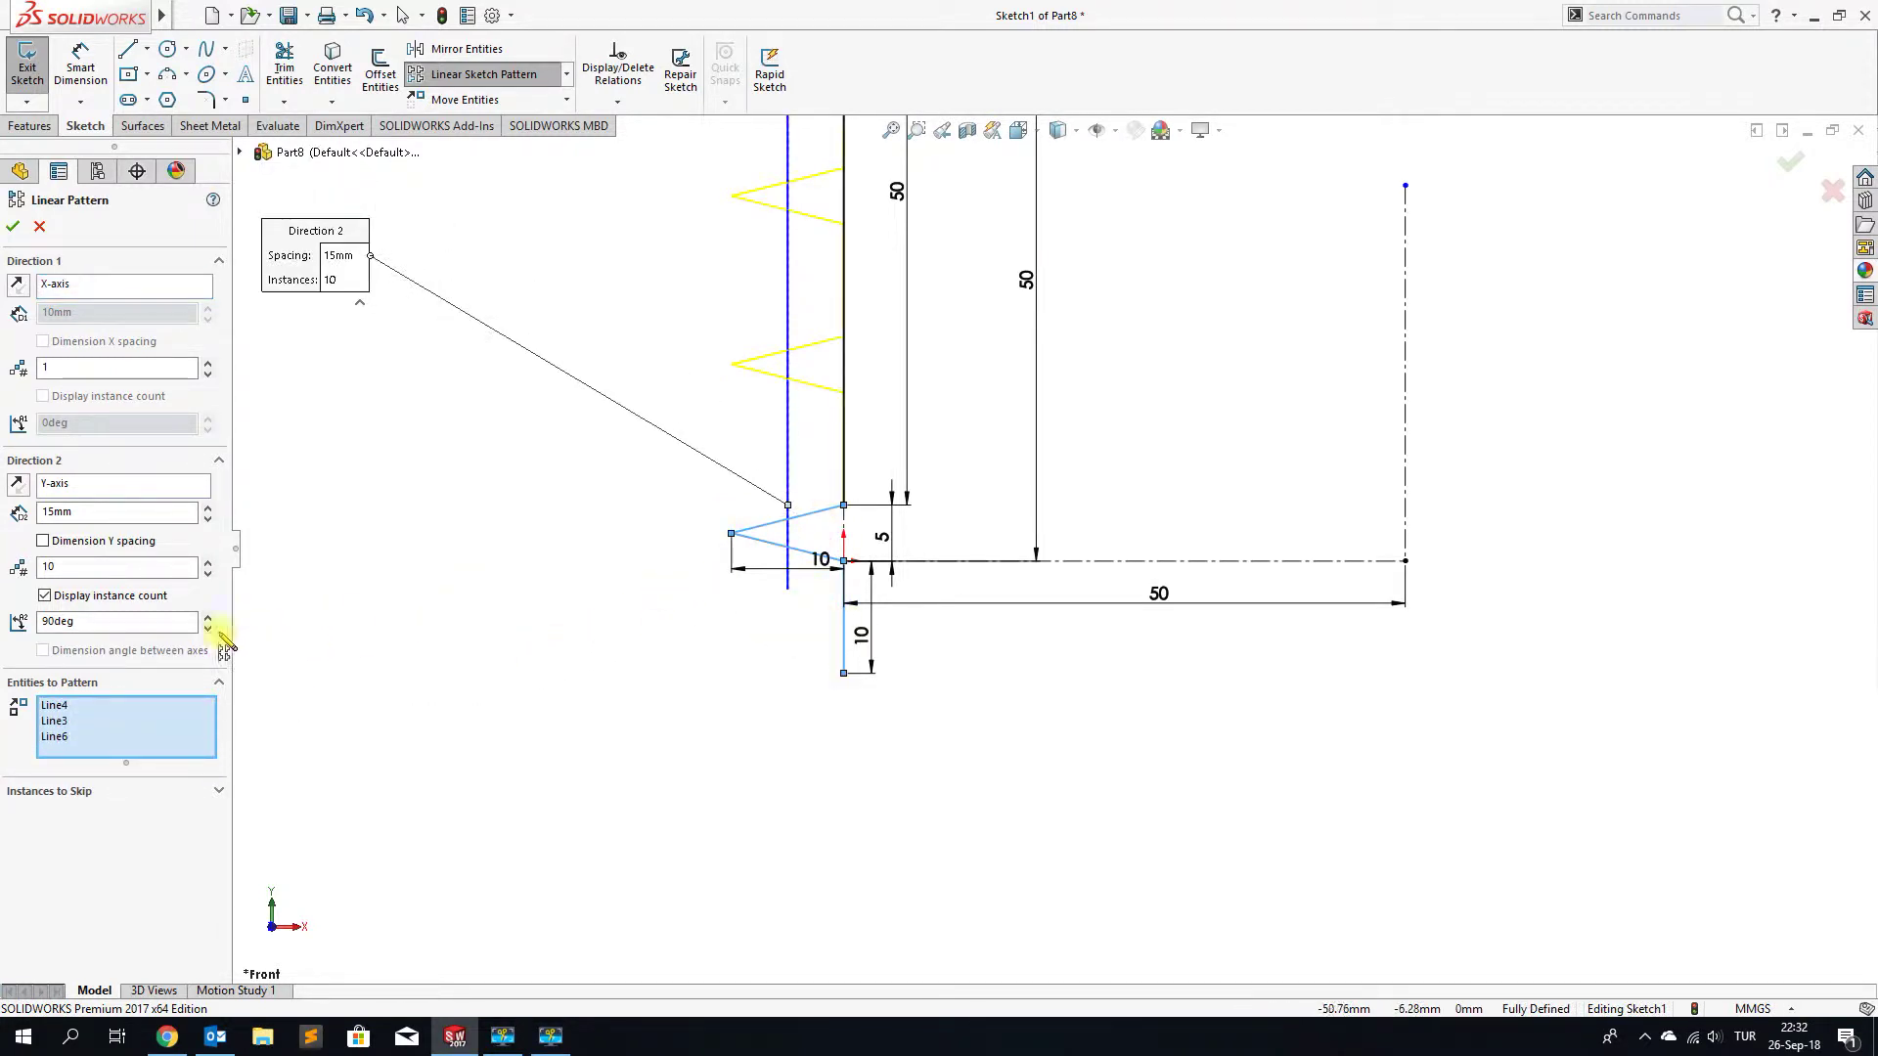
click(16, 485)
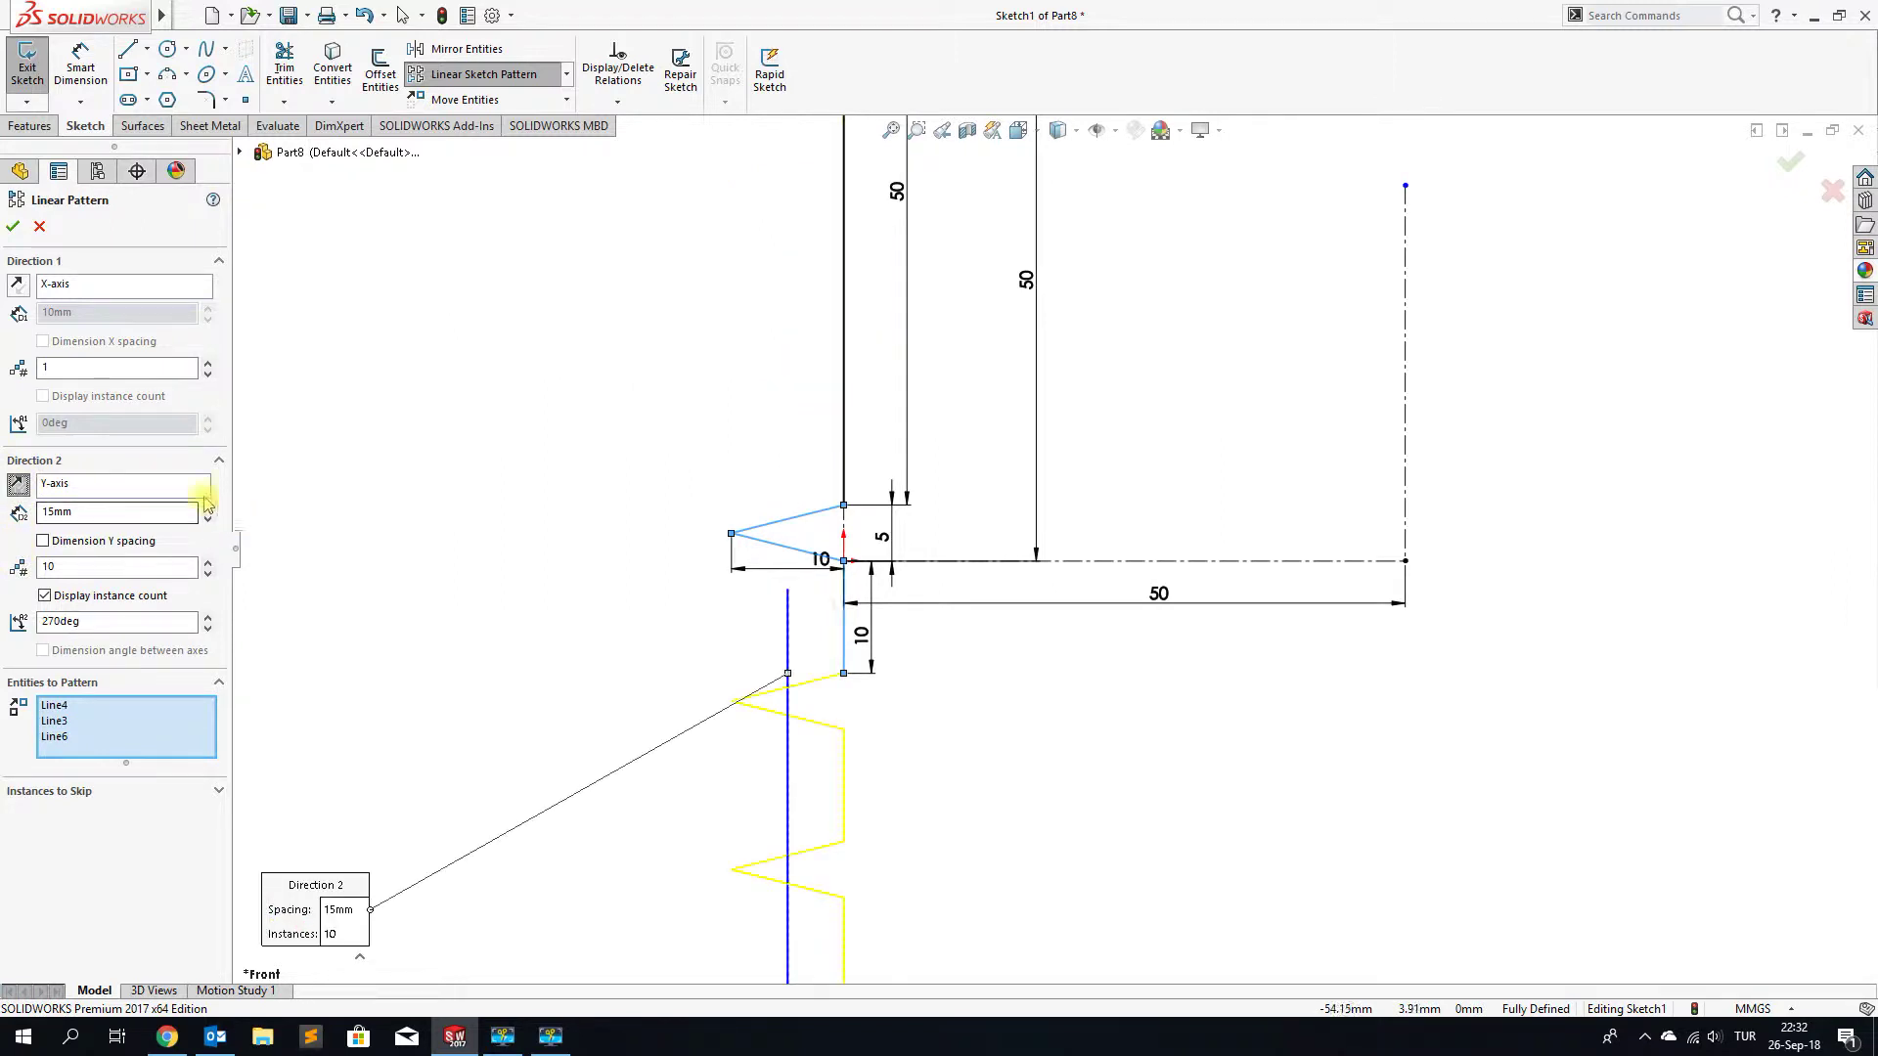
click(12, 228)
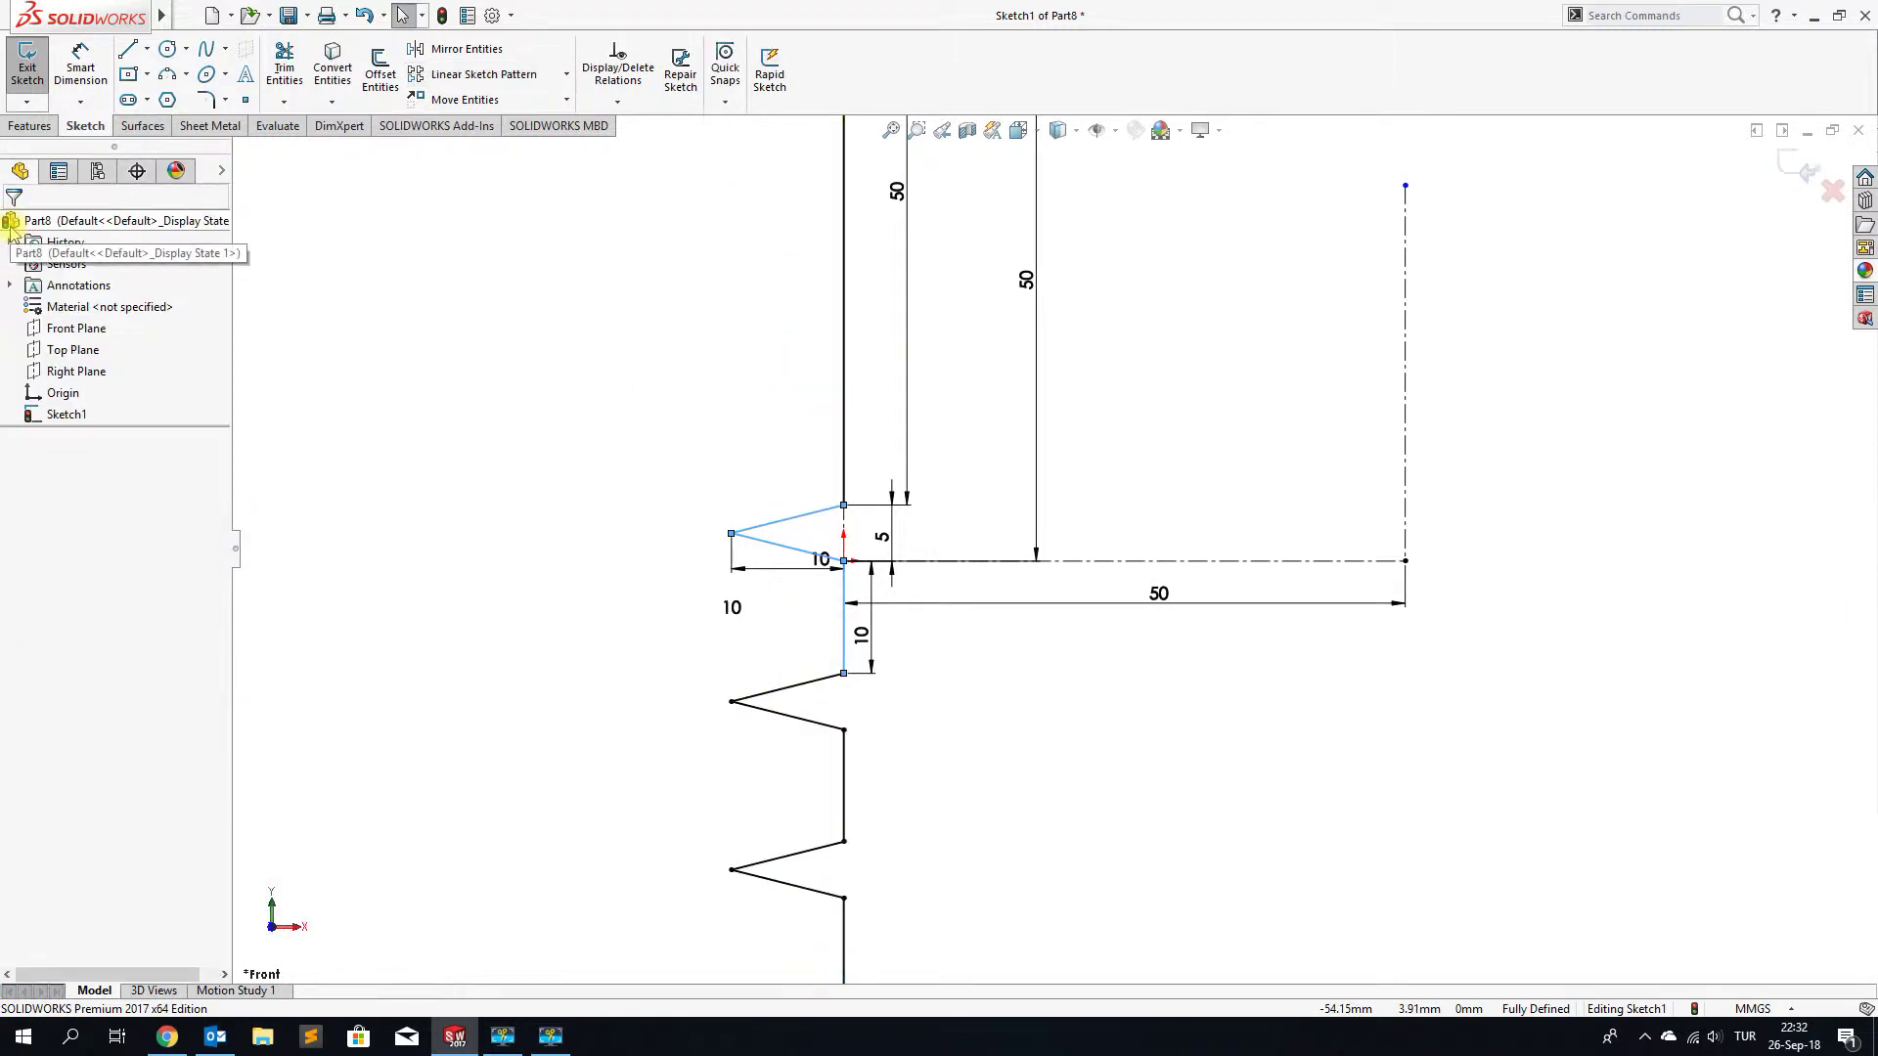
key(z)
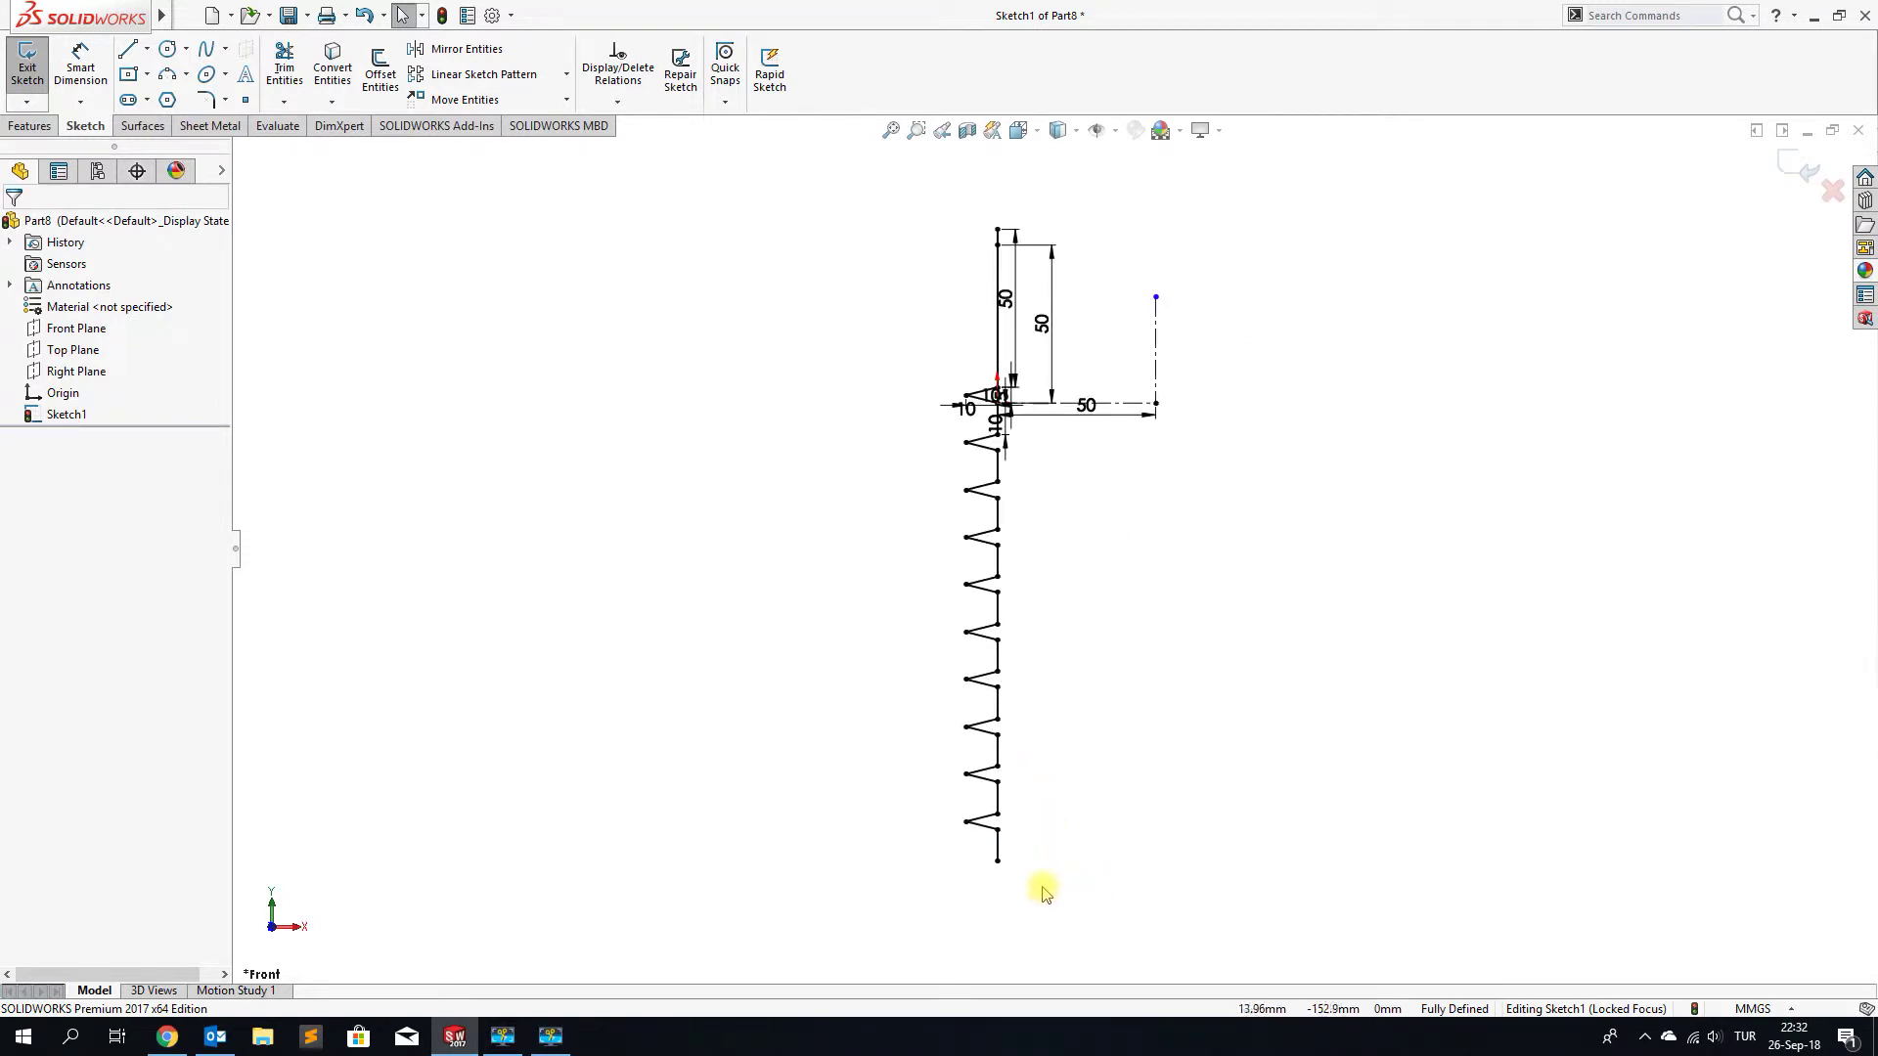
scroll(1020, 827, down, 2)
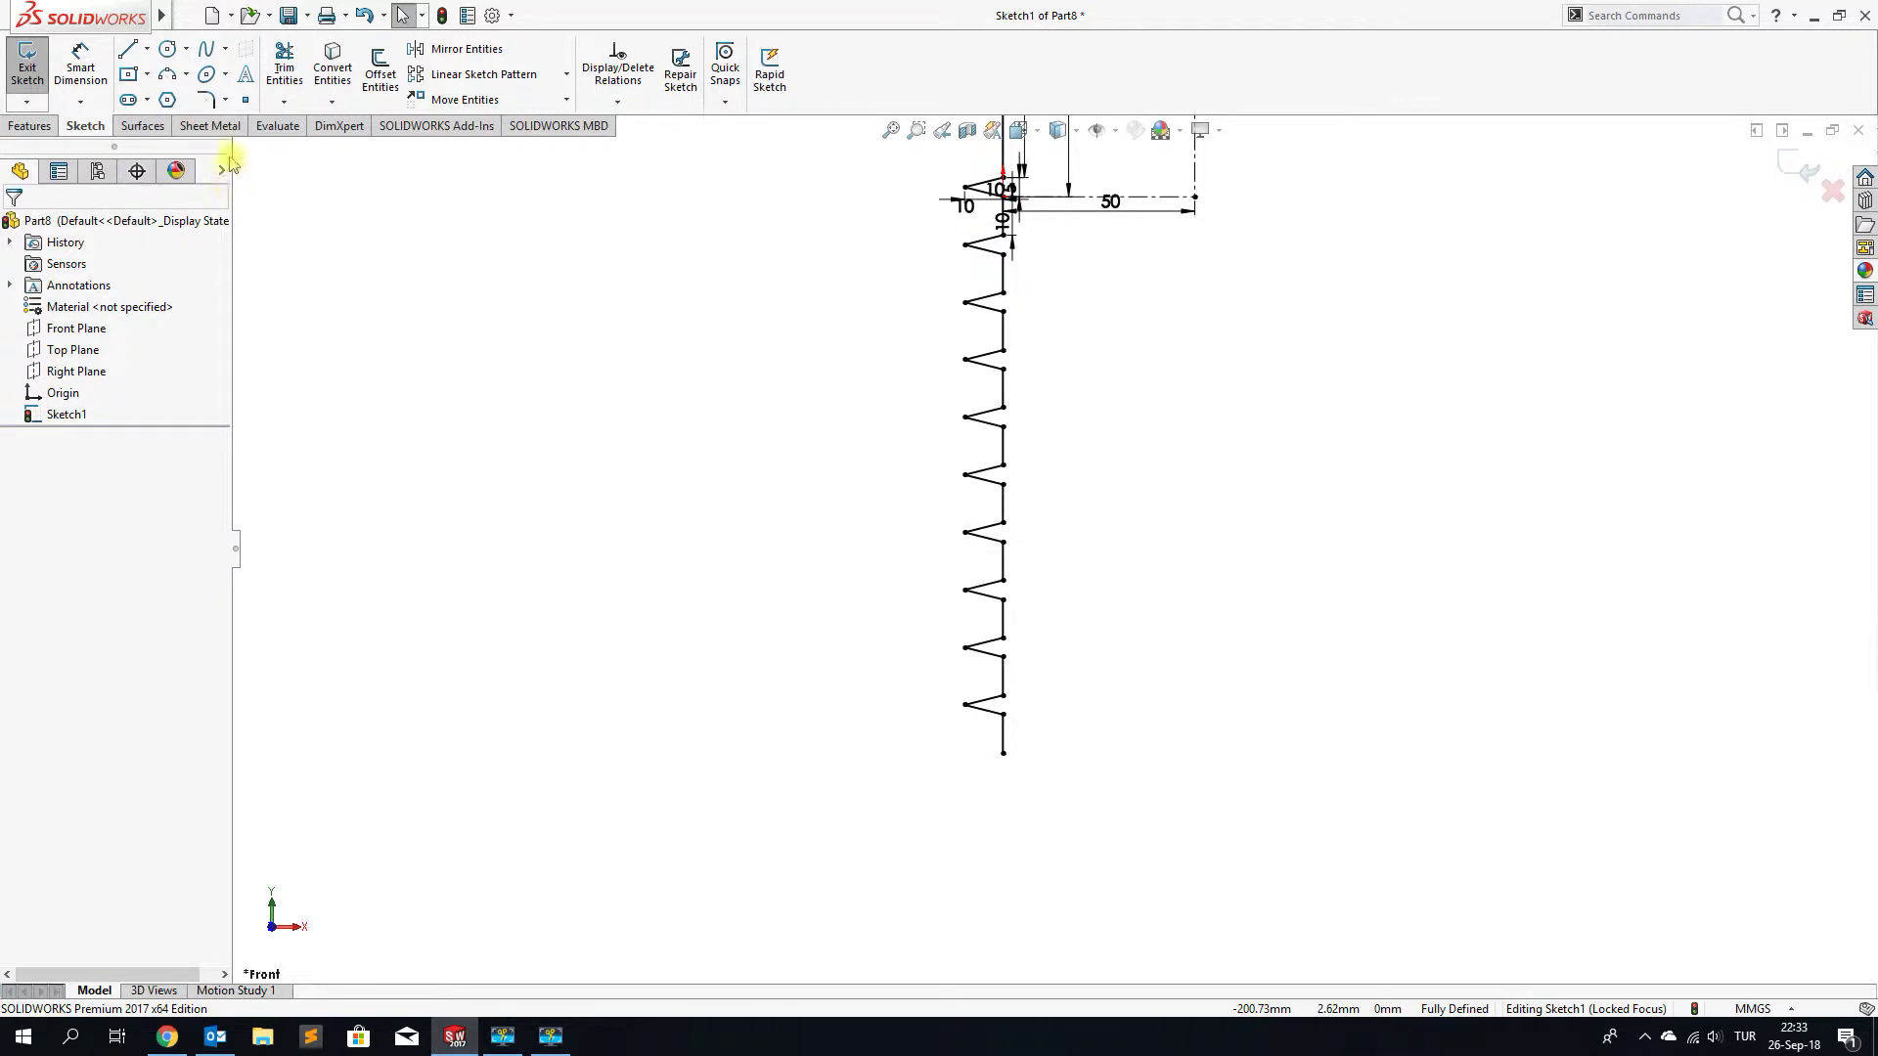
Apply 1.5 mm sketch fillets to all corners of the zigzag
click(209, 100)
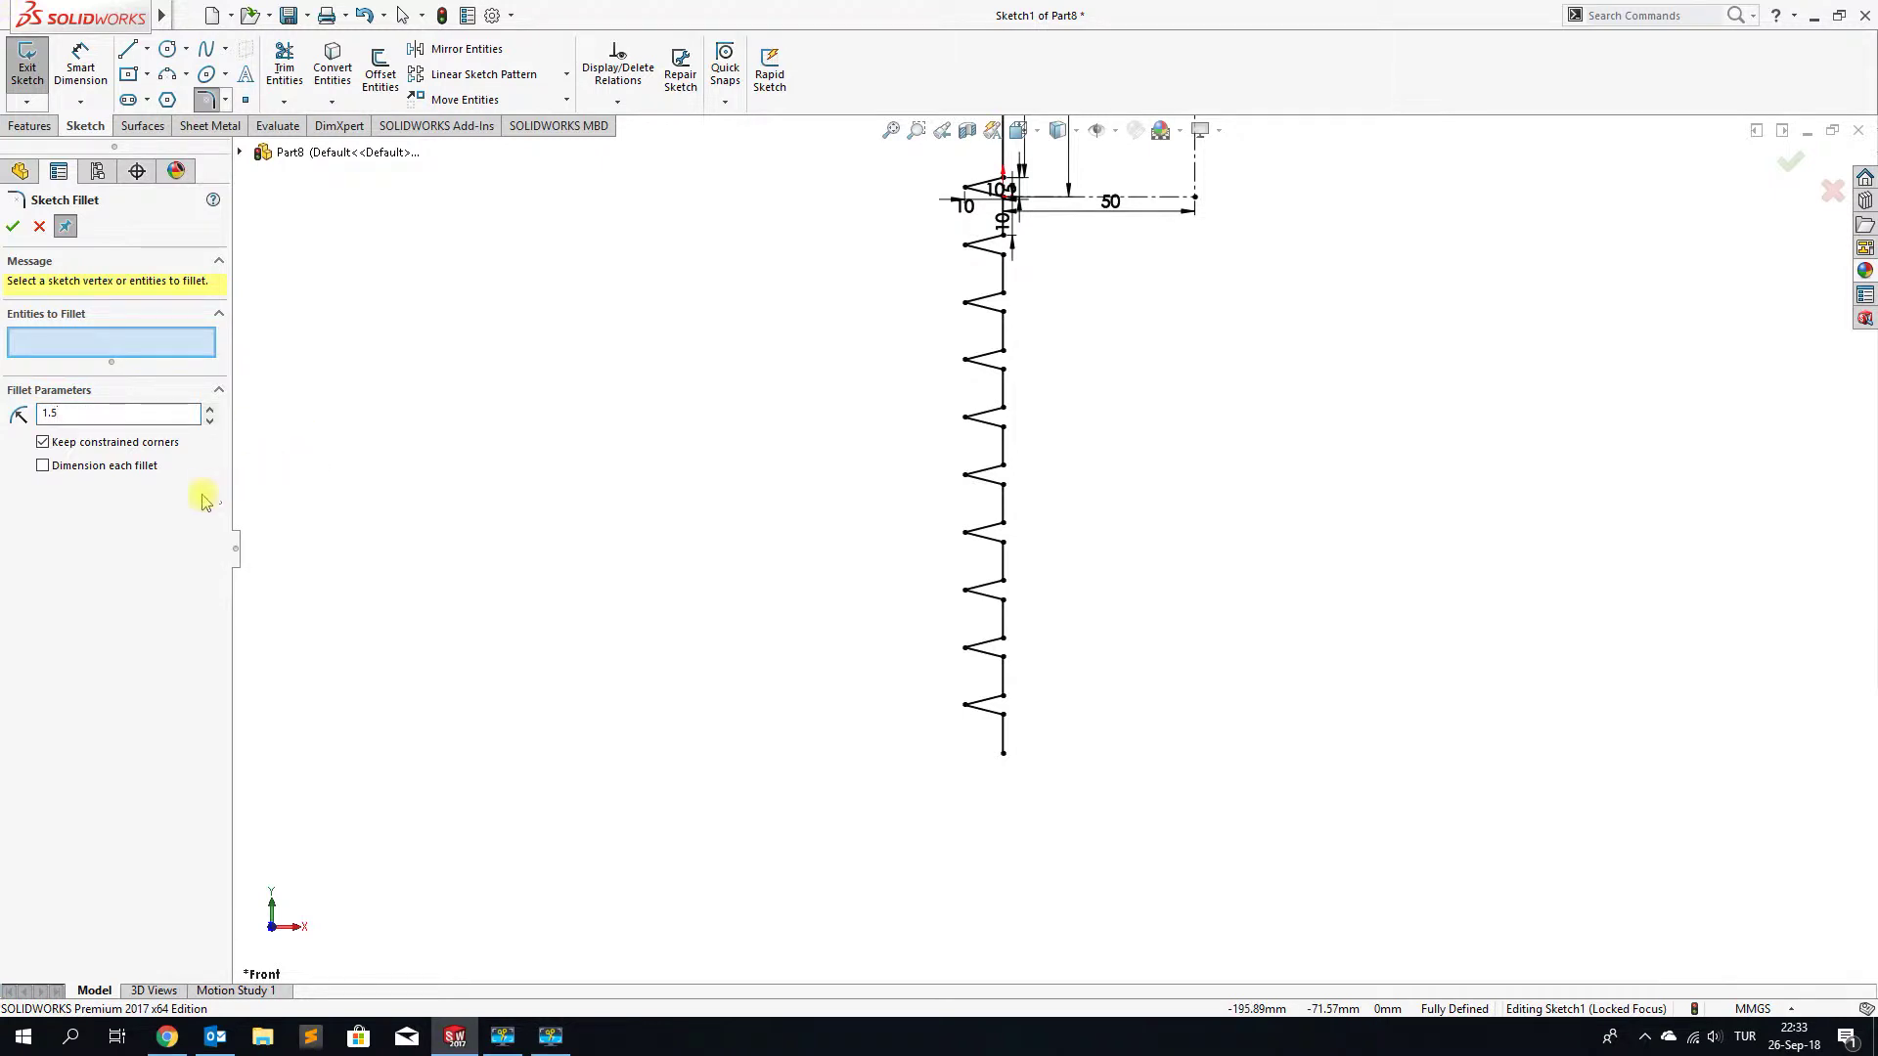
scroll(919, 293, up, 2)
mouse_move(932, 274)
mouse_down()
mouse_move(1042, 422)
mouse_move(1065, 682)
mouse_up()
click(982, 531)
click(984, 531)
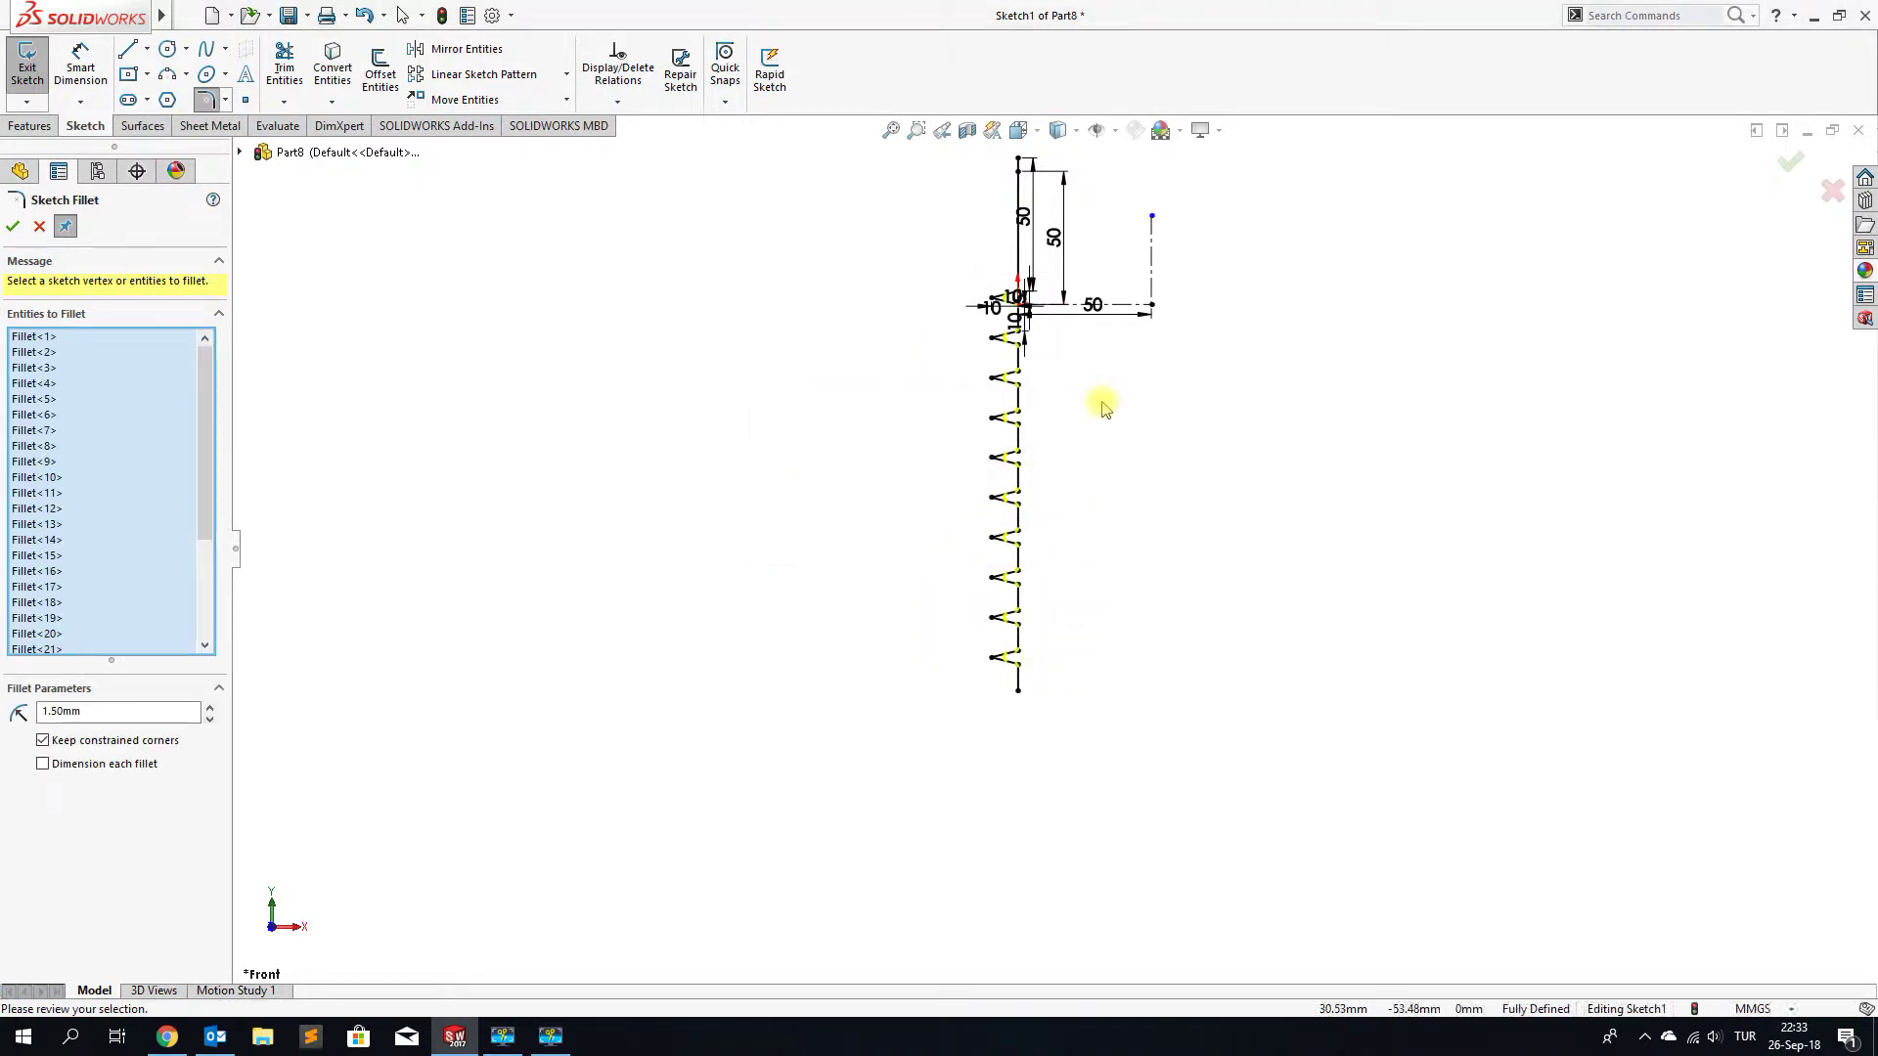
scroll(1059, 345, down, 3)
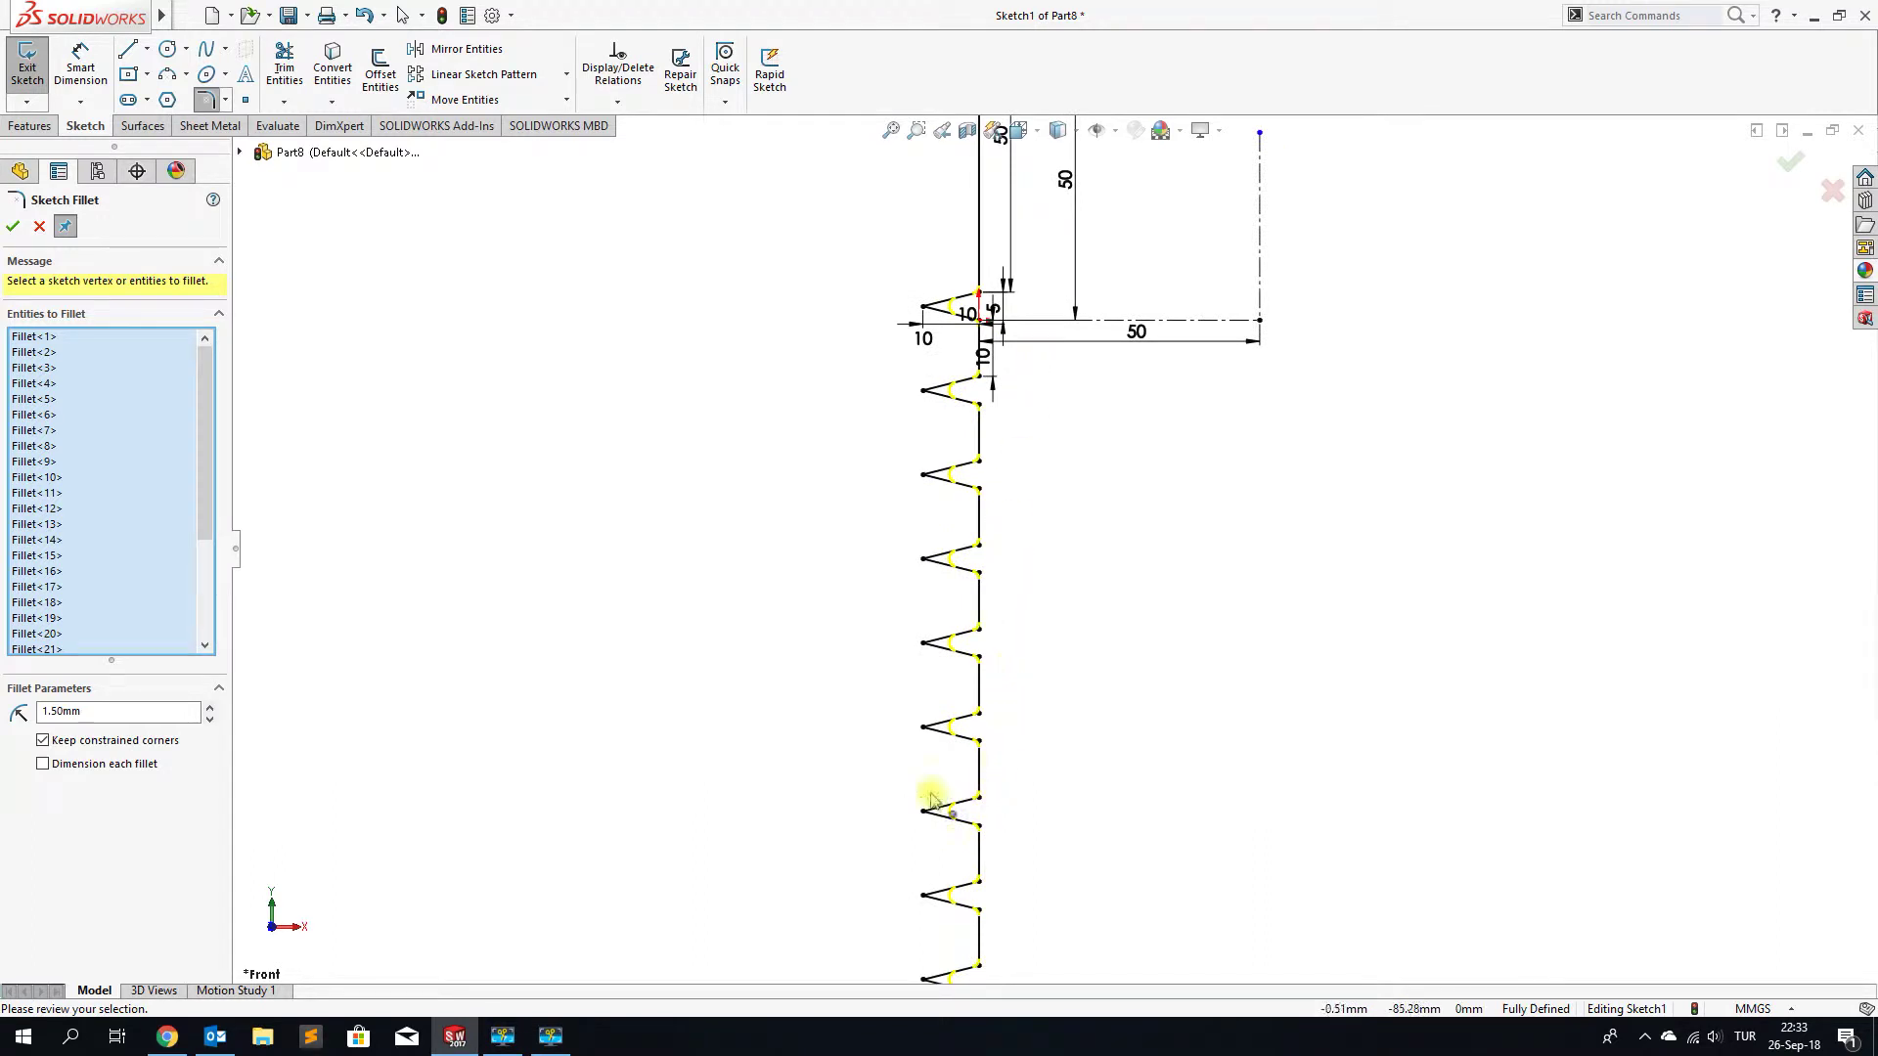
click(13, 230)
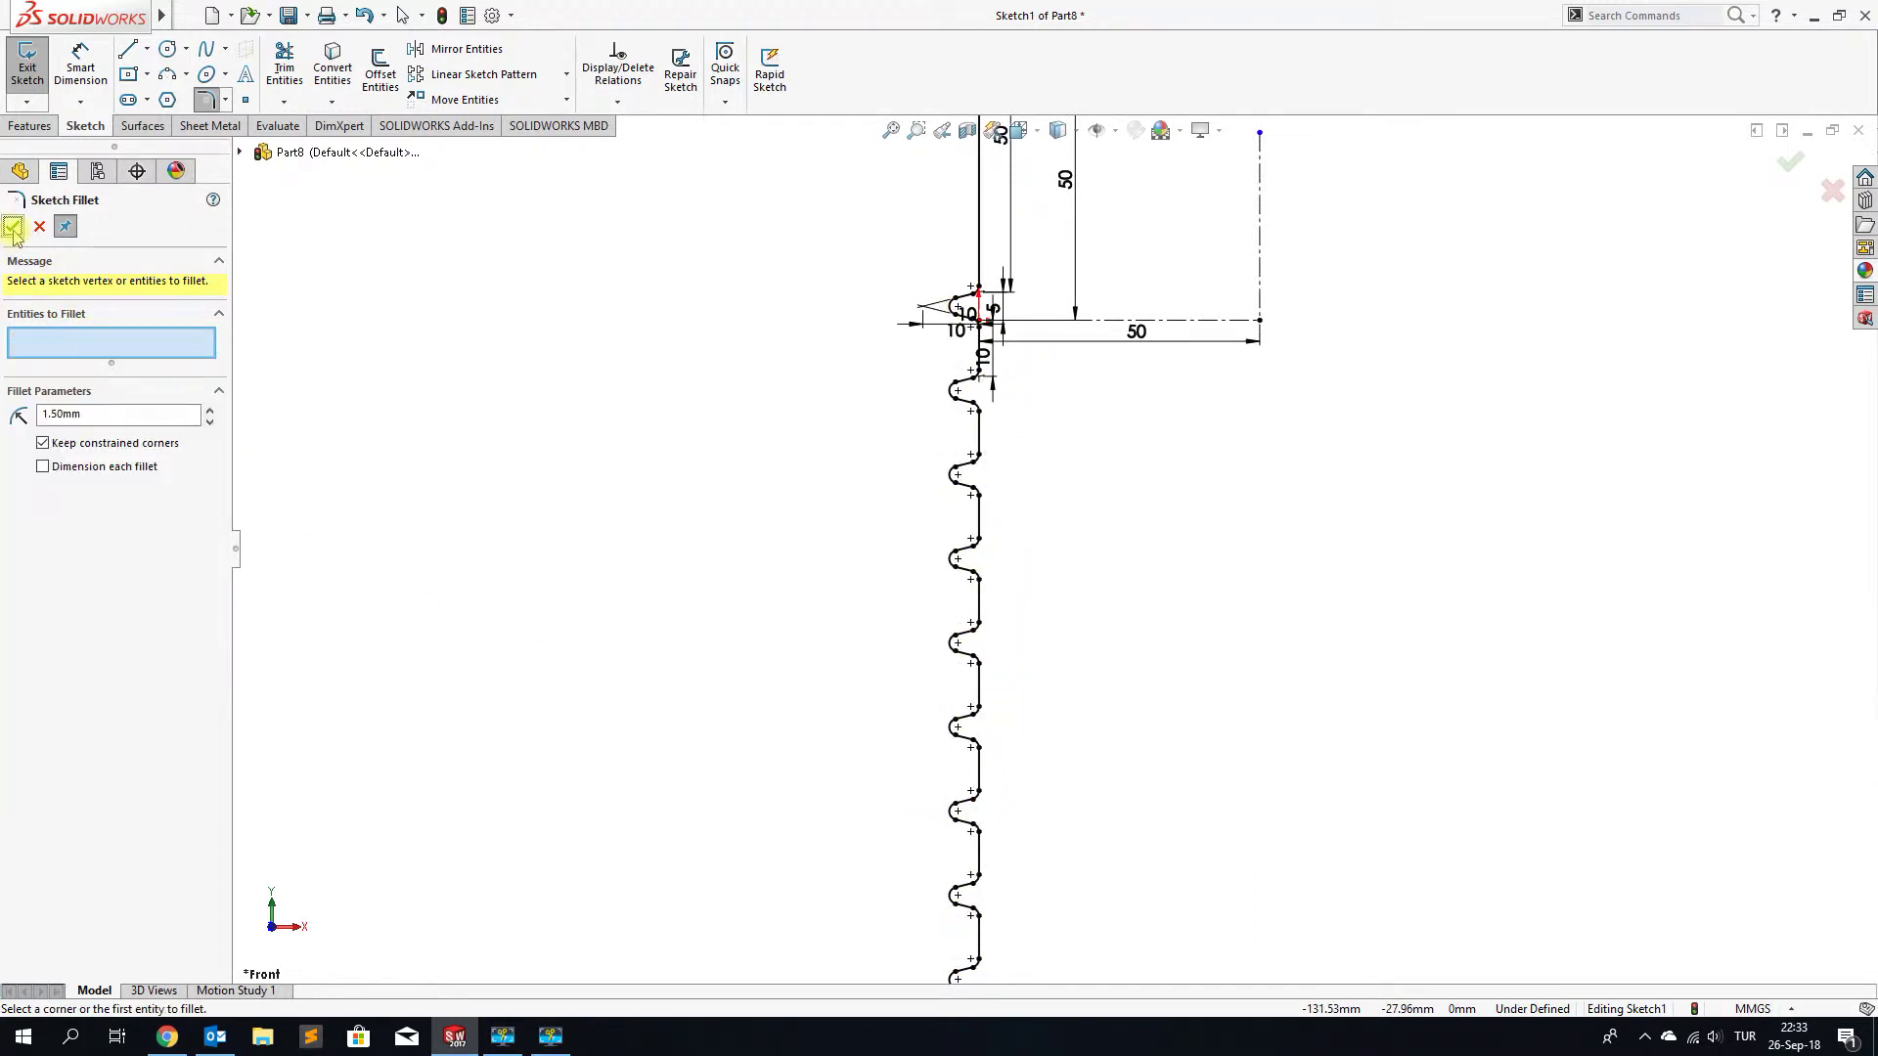
click(13, 230)
scroll(757, 579, up, 3)
scroll(1040, 786, down, 4)
scroll(1042, 773, down, 3)
scroll(1046, 744, down, 1)
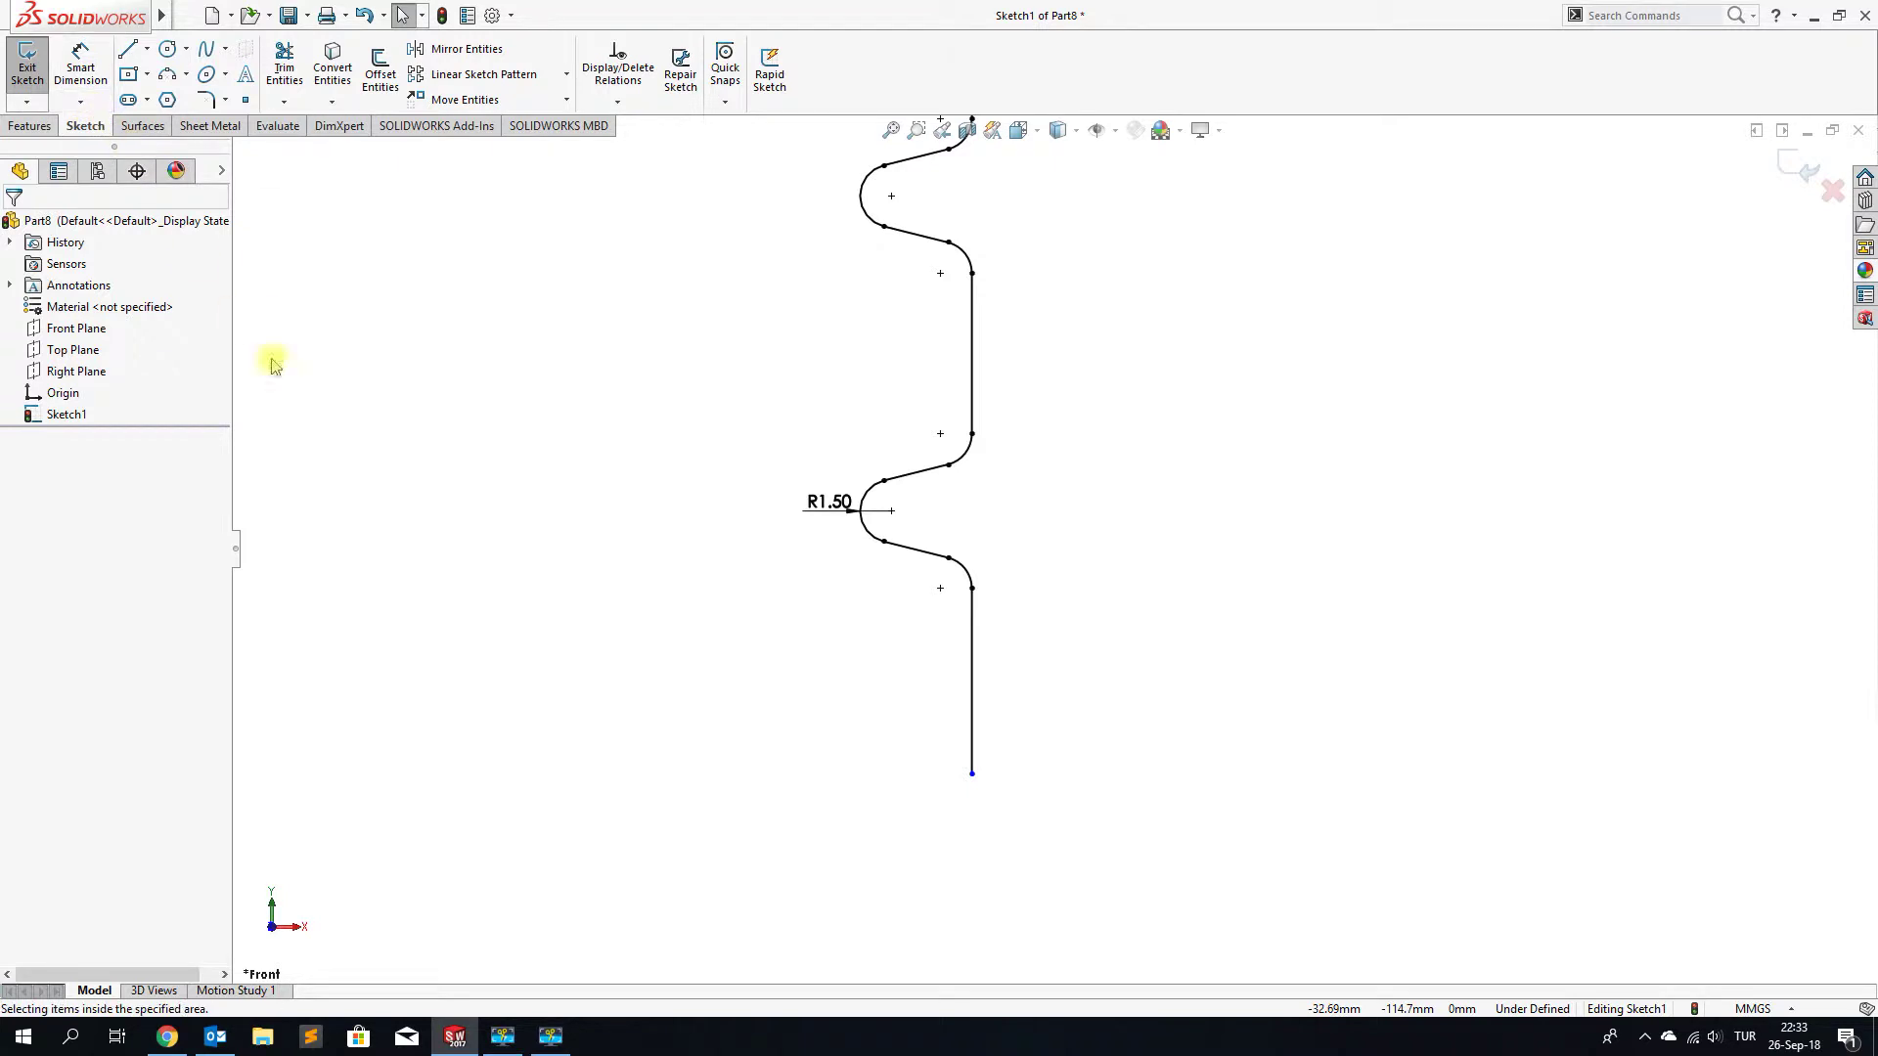
Make the bottom short line construction and draw a vertical line down from the last wave
click(974, 657)
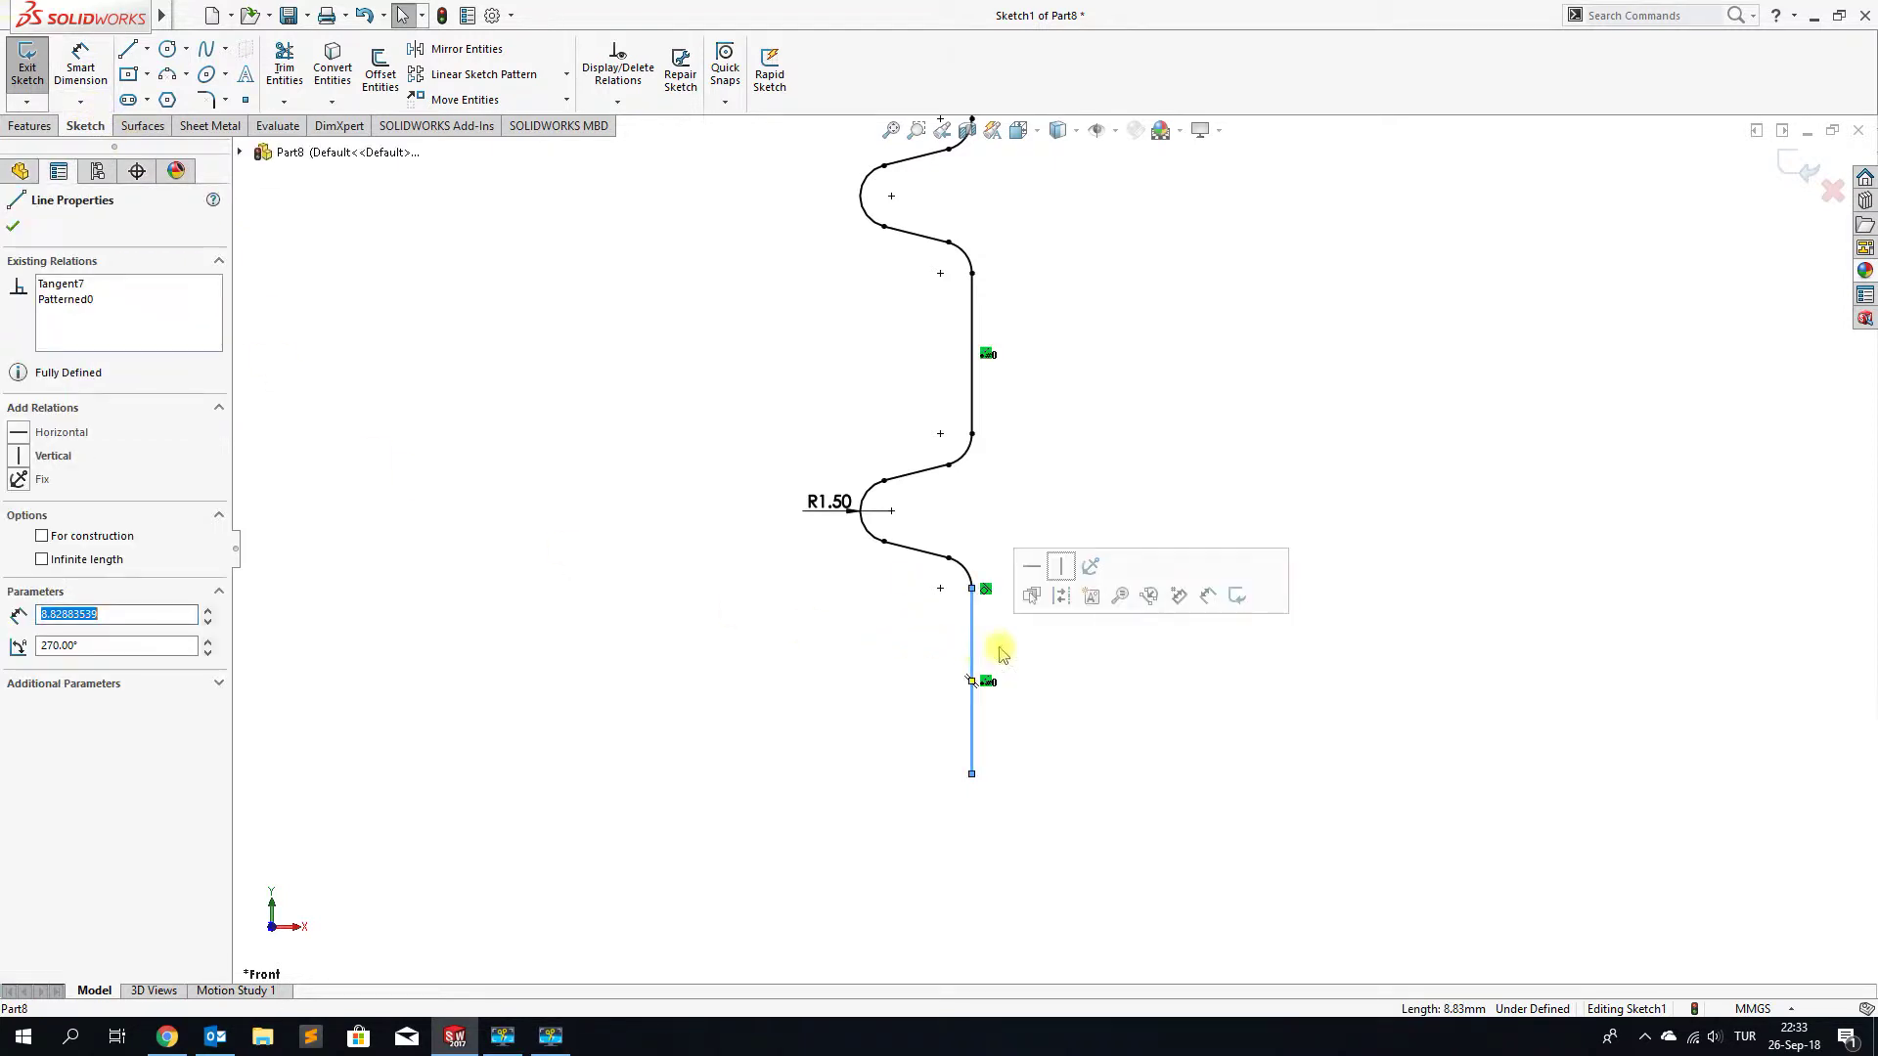
click(1062, 595)
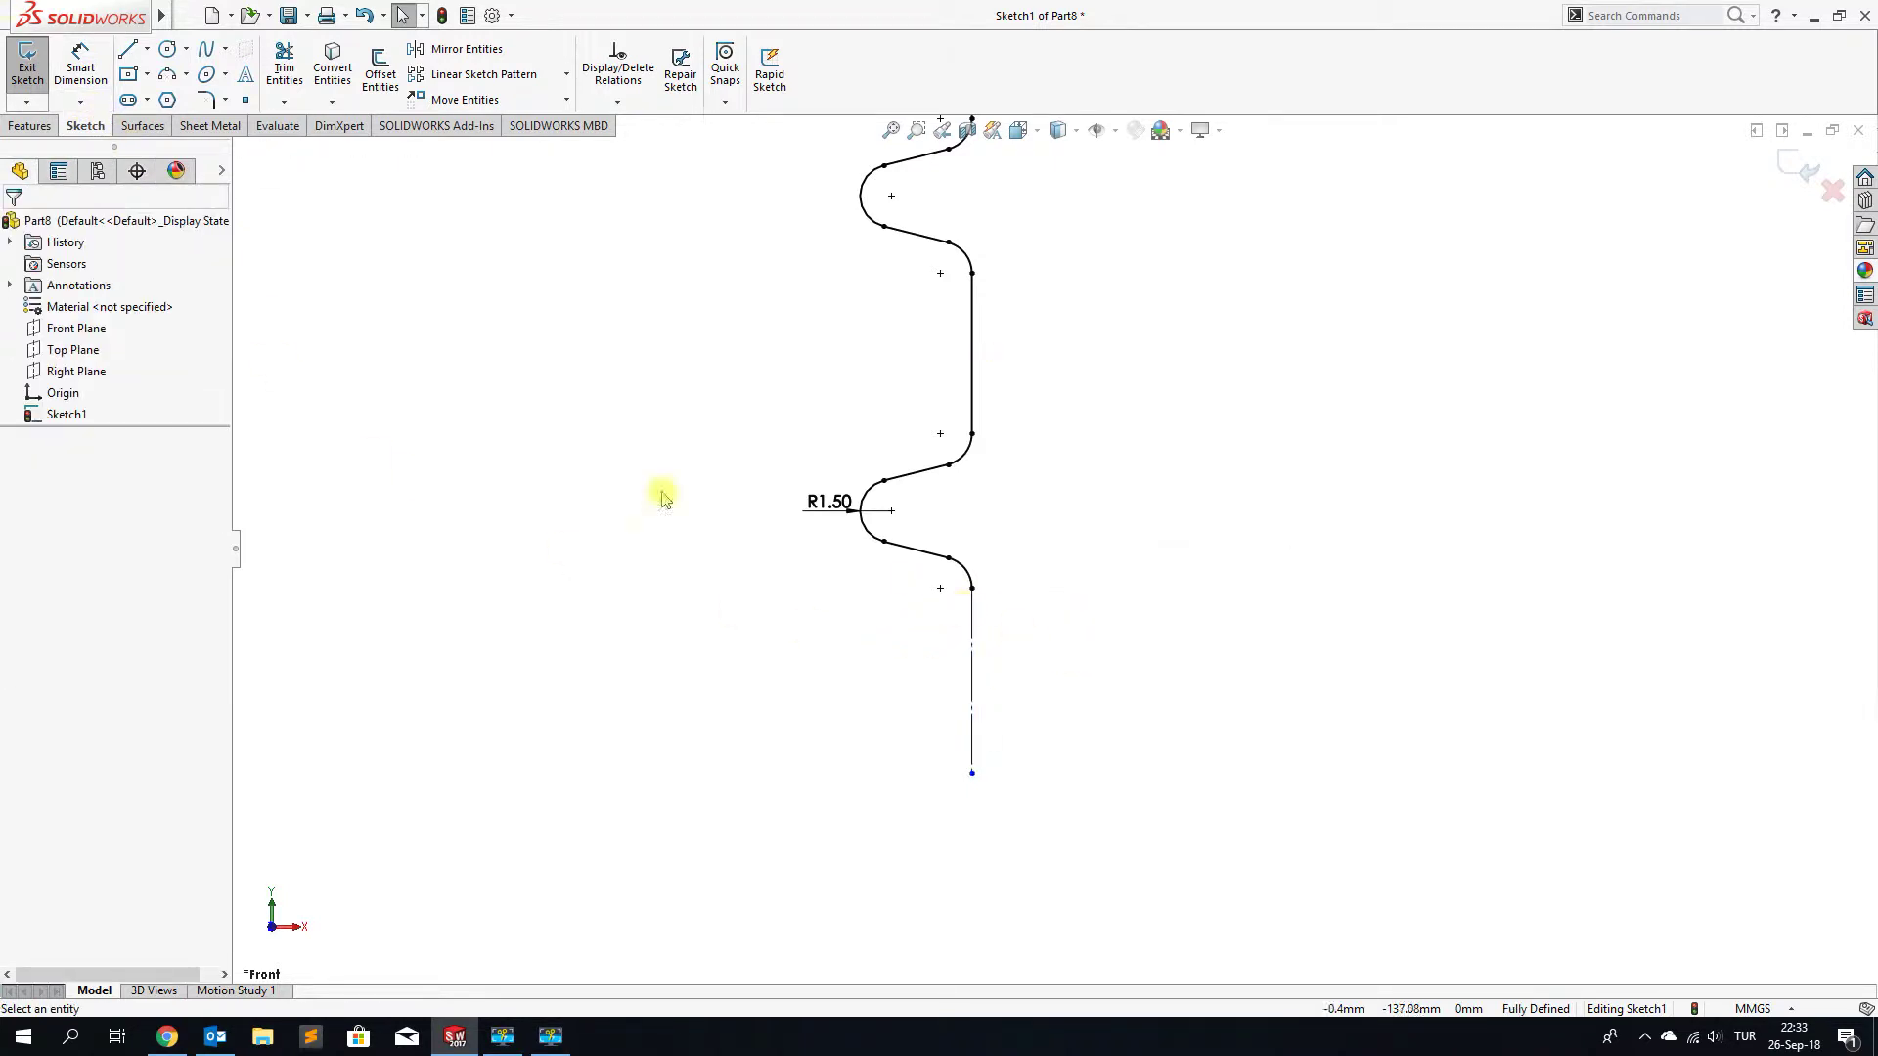
click(128, 54)
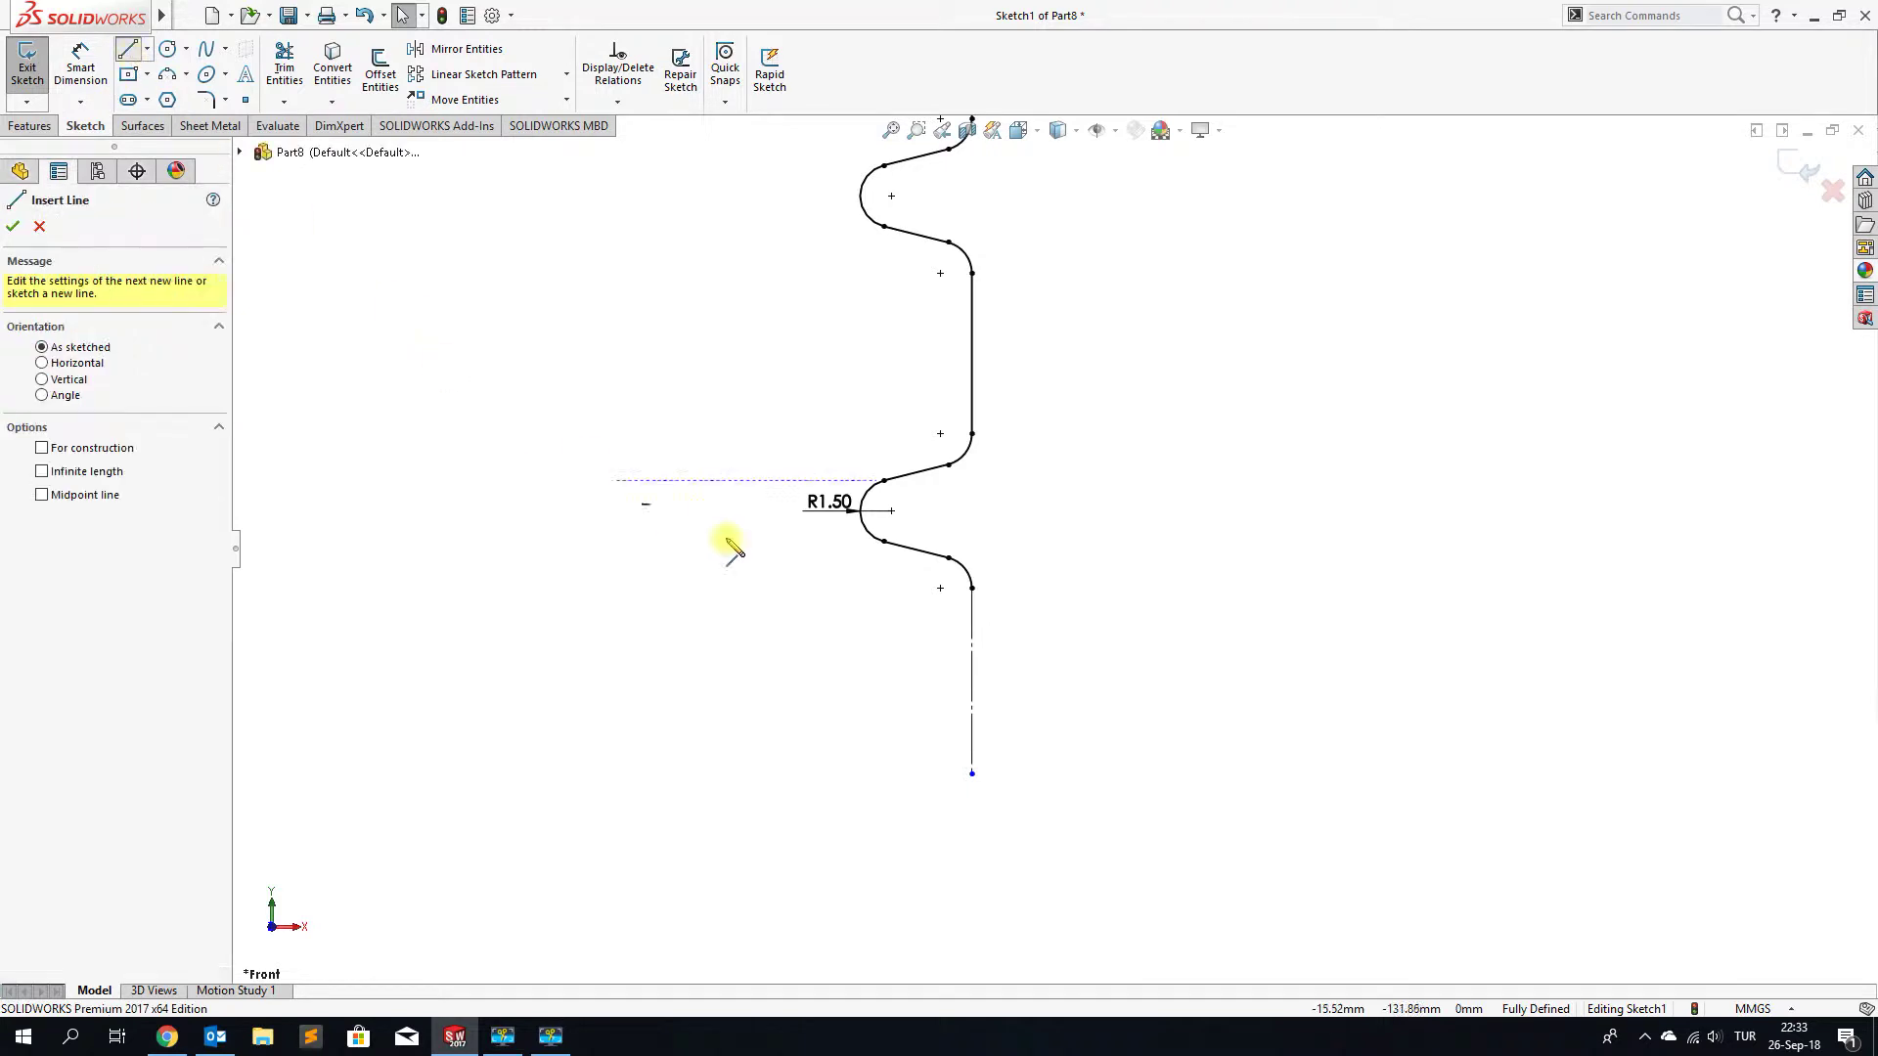
click(972, 589)
scroll(958, 775, up, 3)
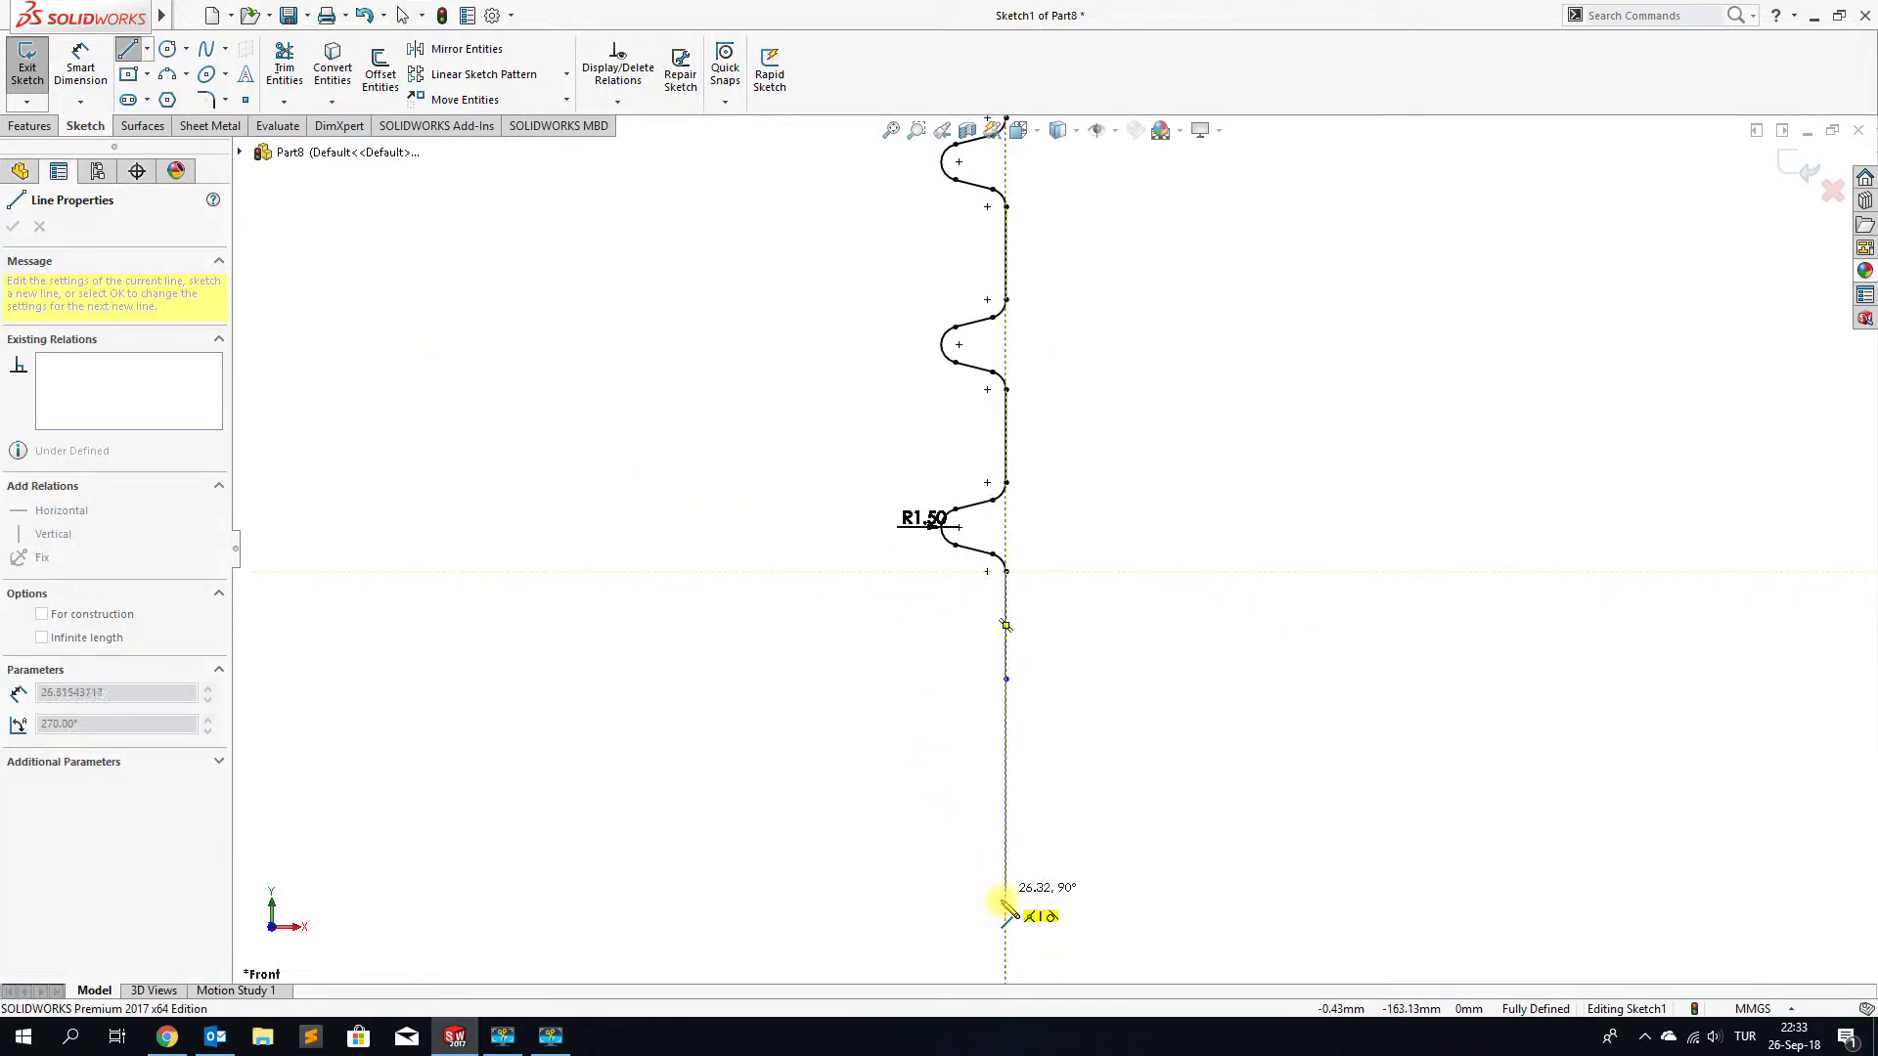
click(1006, 905)
right_click(1006, 904)
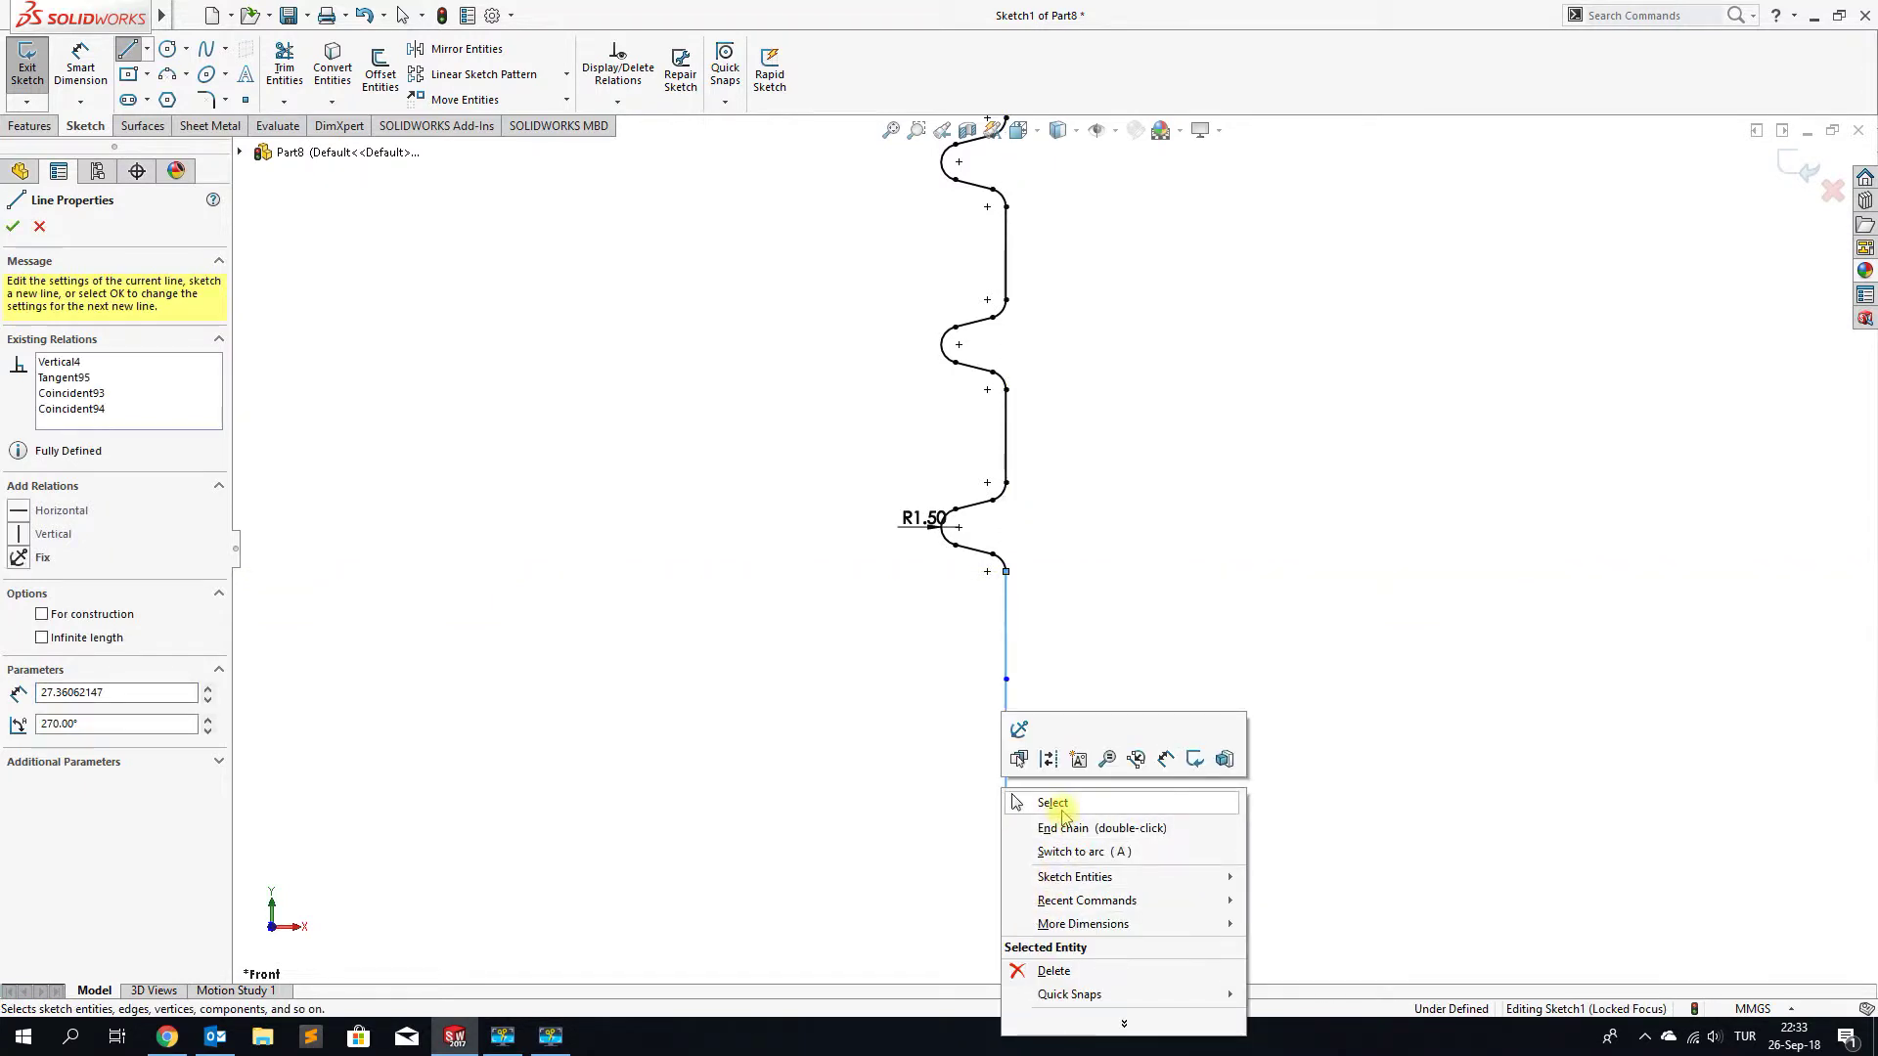
click(1064, 812)
Dimension the new tail line to 50 mm
click(83, 64)
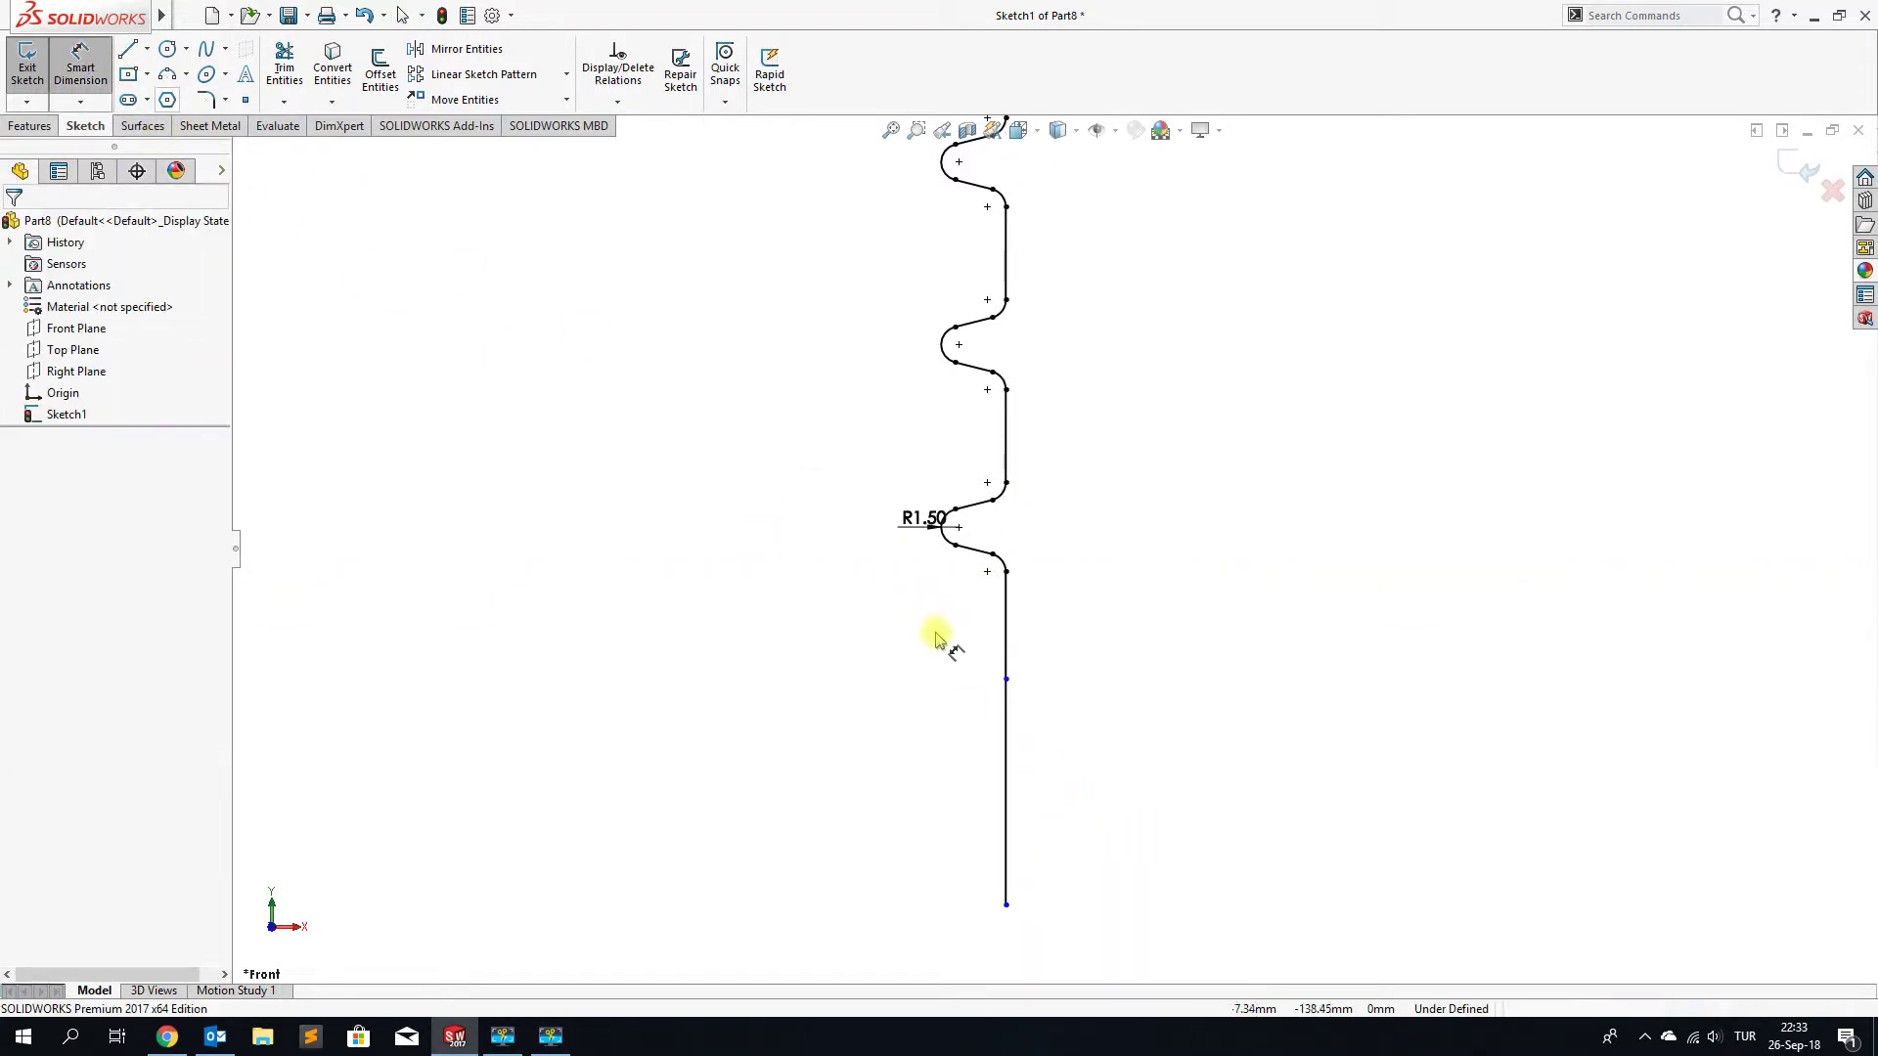
click(1010, 839)
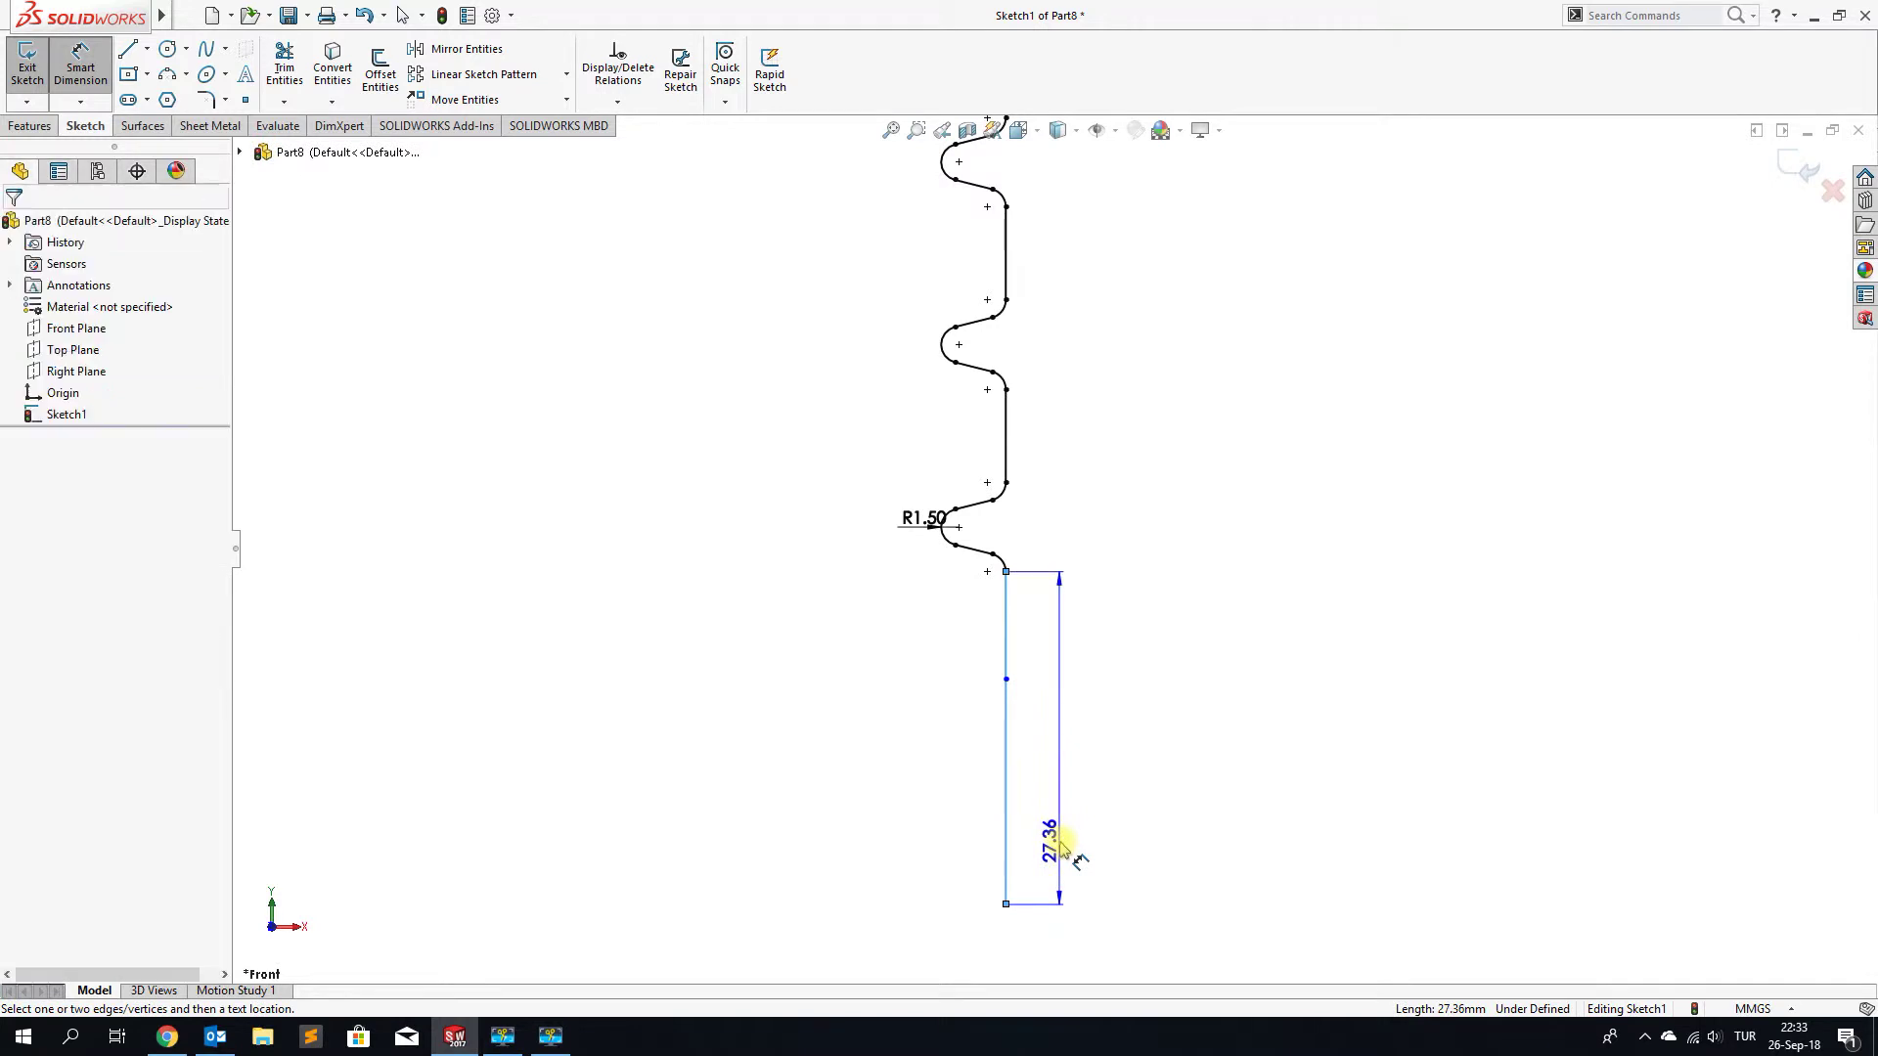
click(1064, 849)
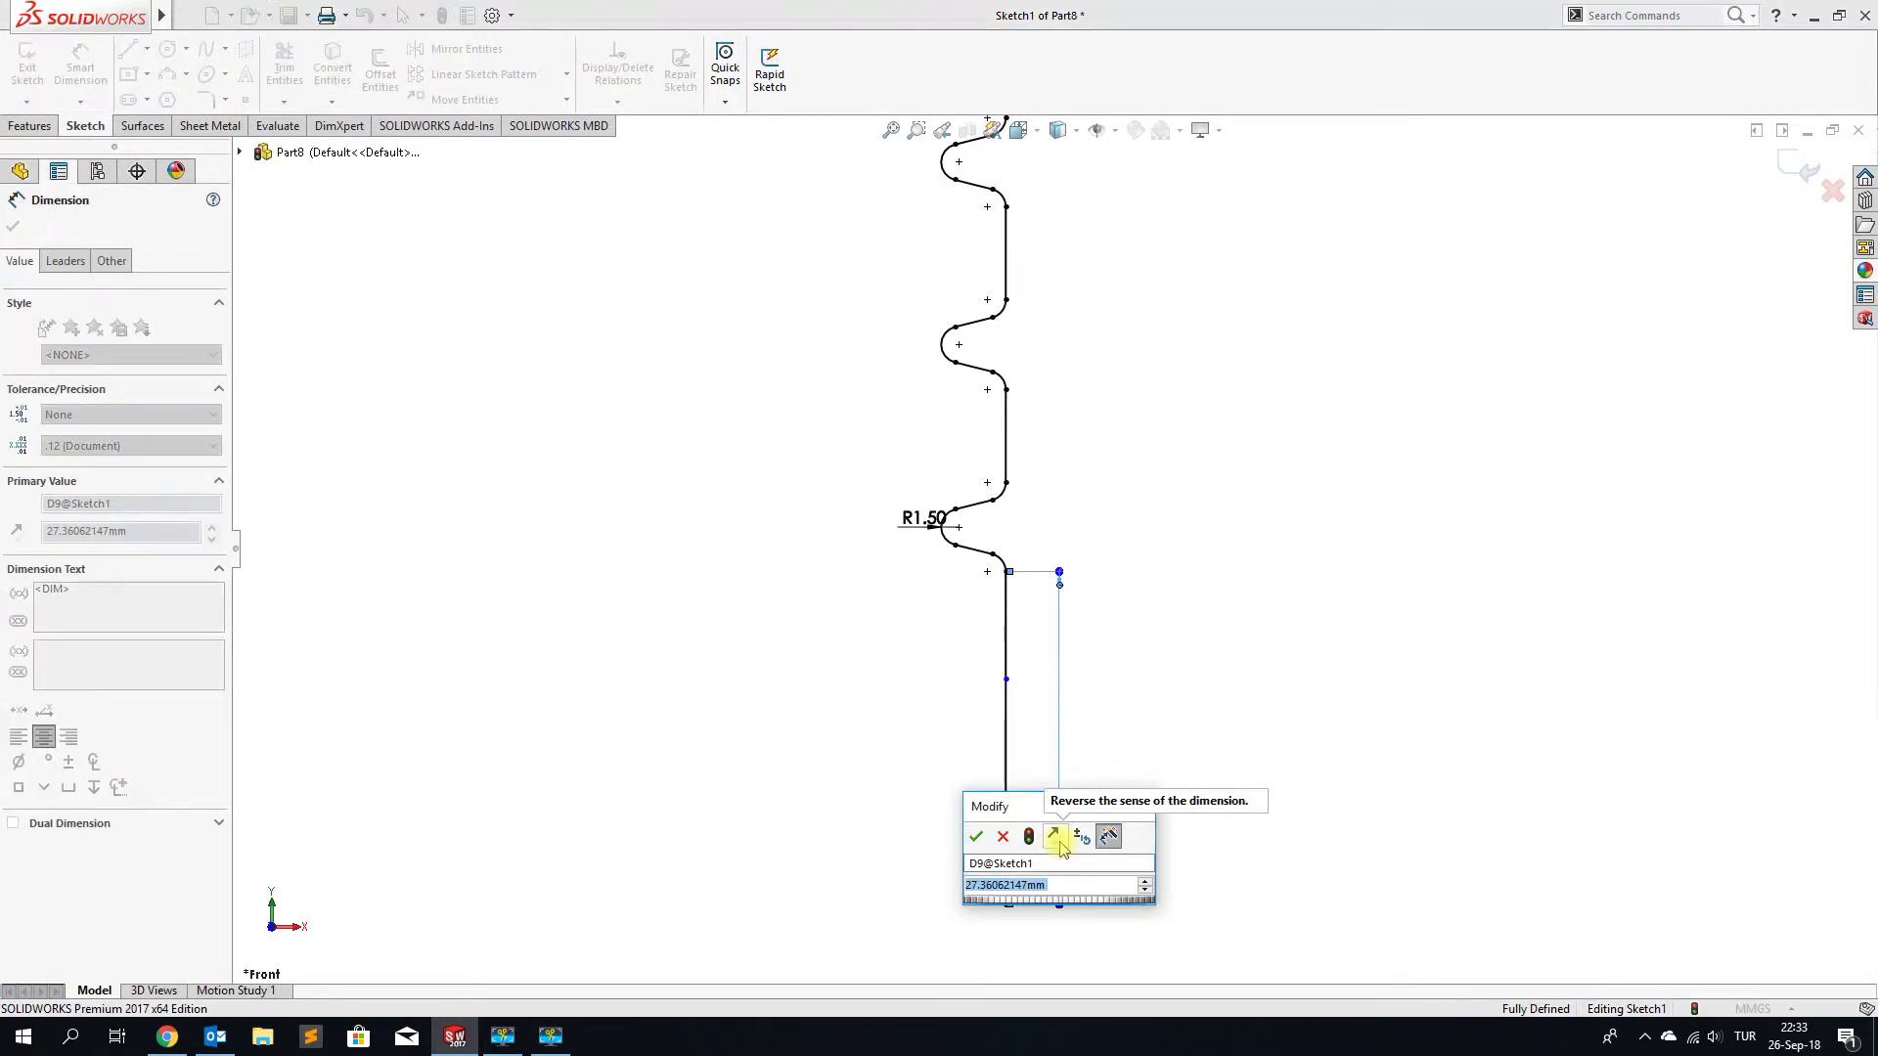
text(50)
key(Return)
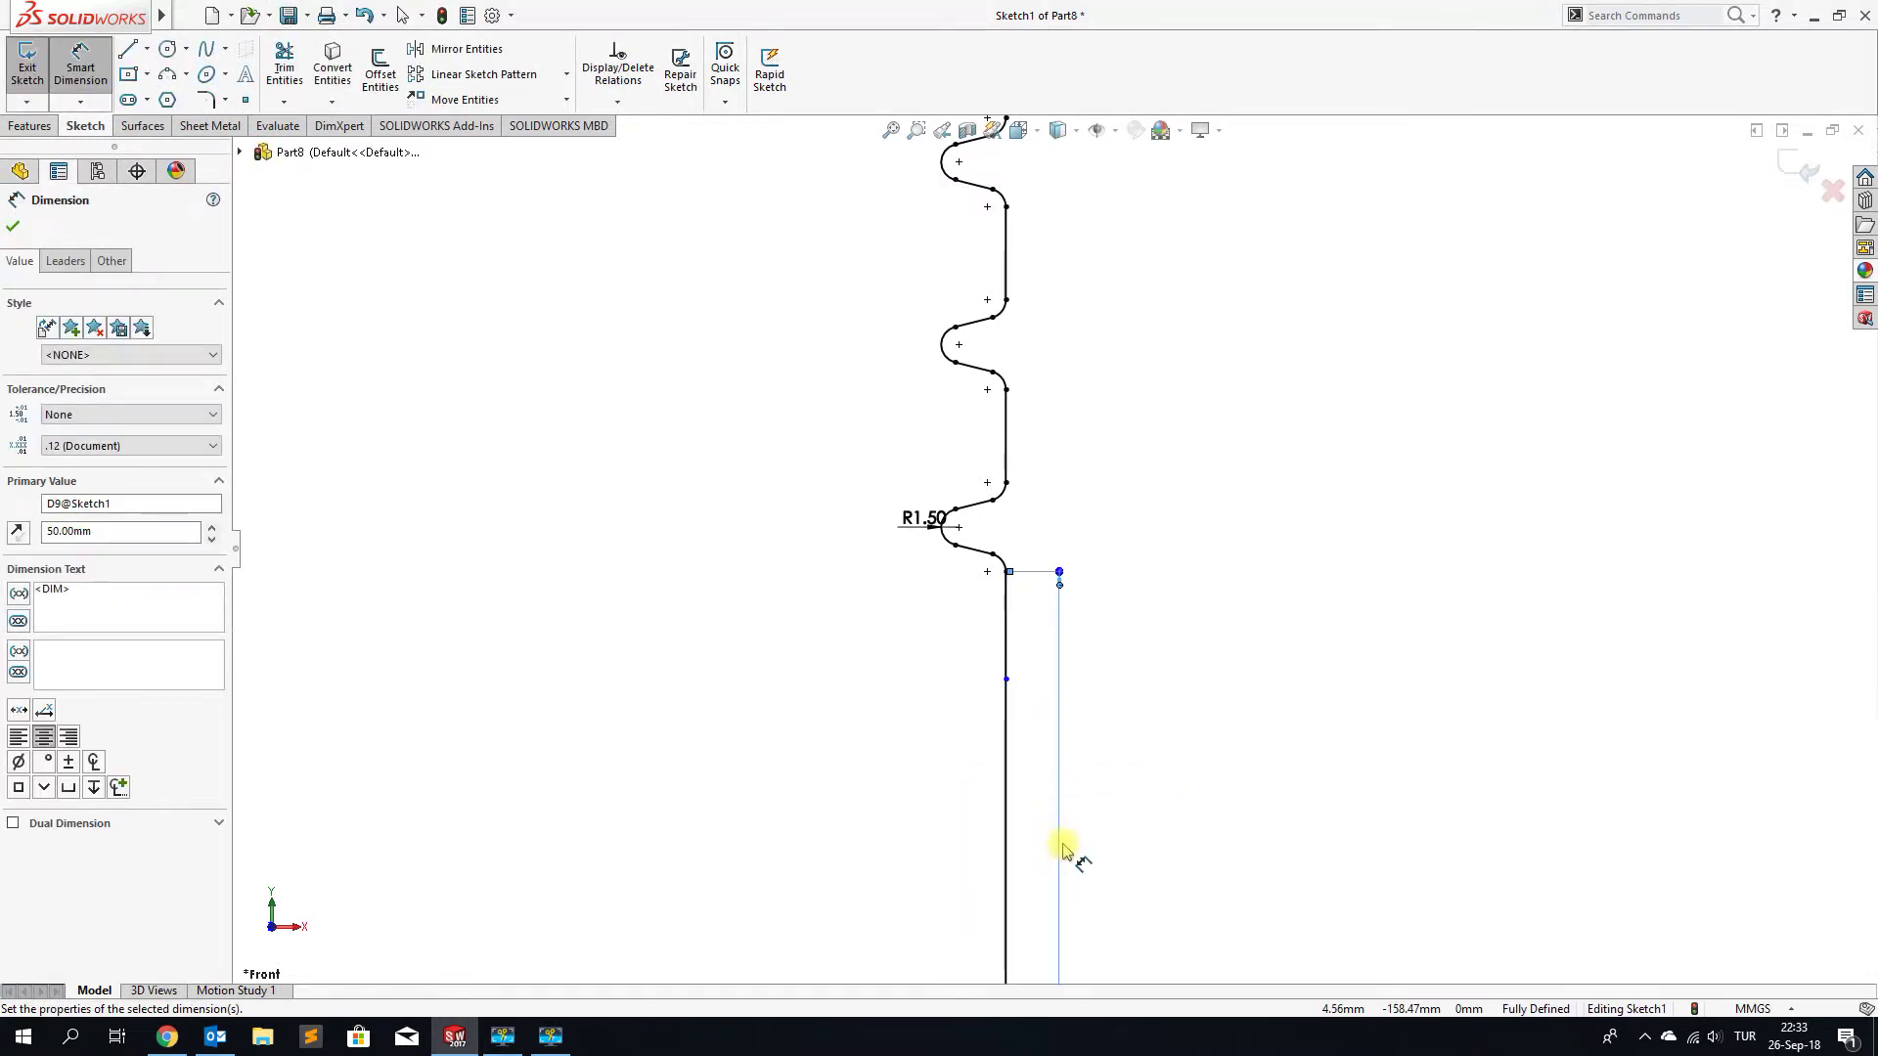
scroll(1098, 777, up, 2)
scroll(1097, 777, up, 4)
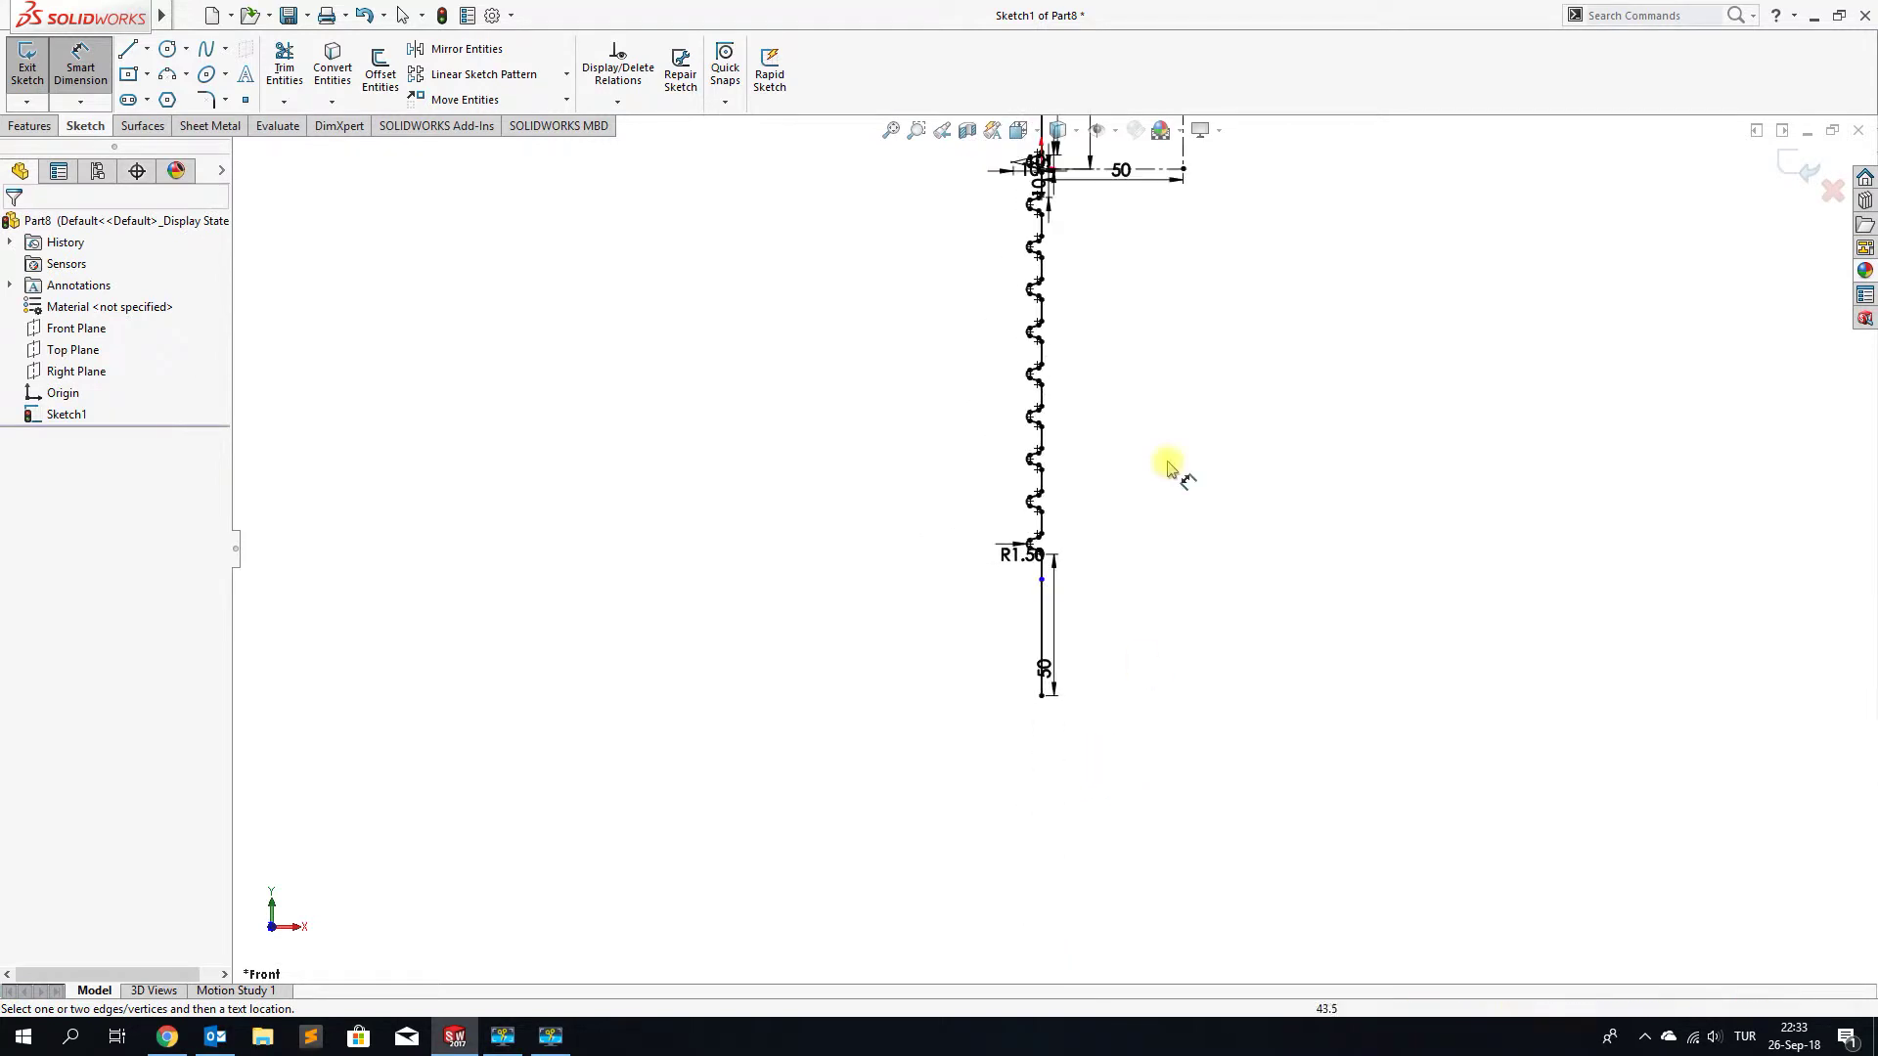
scroll(1092, 271, down, 2)
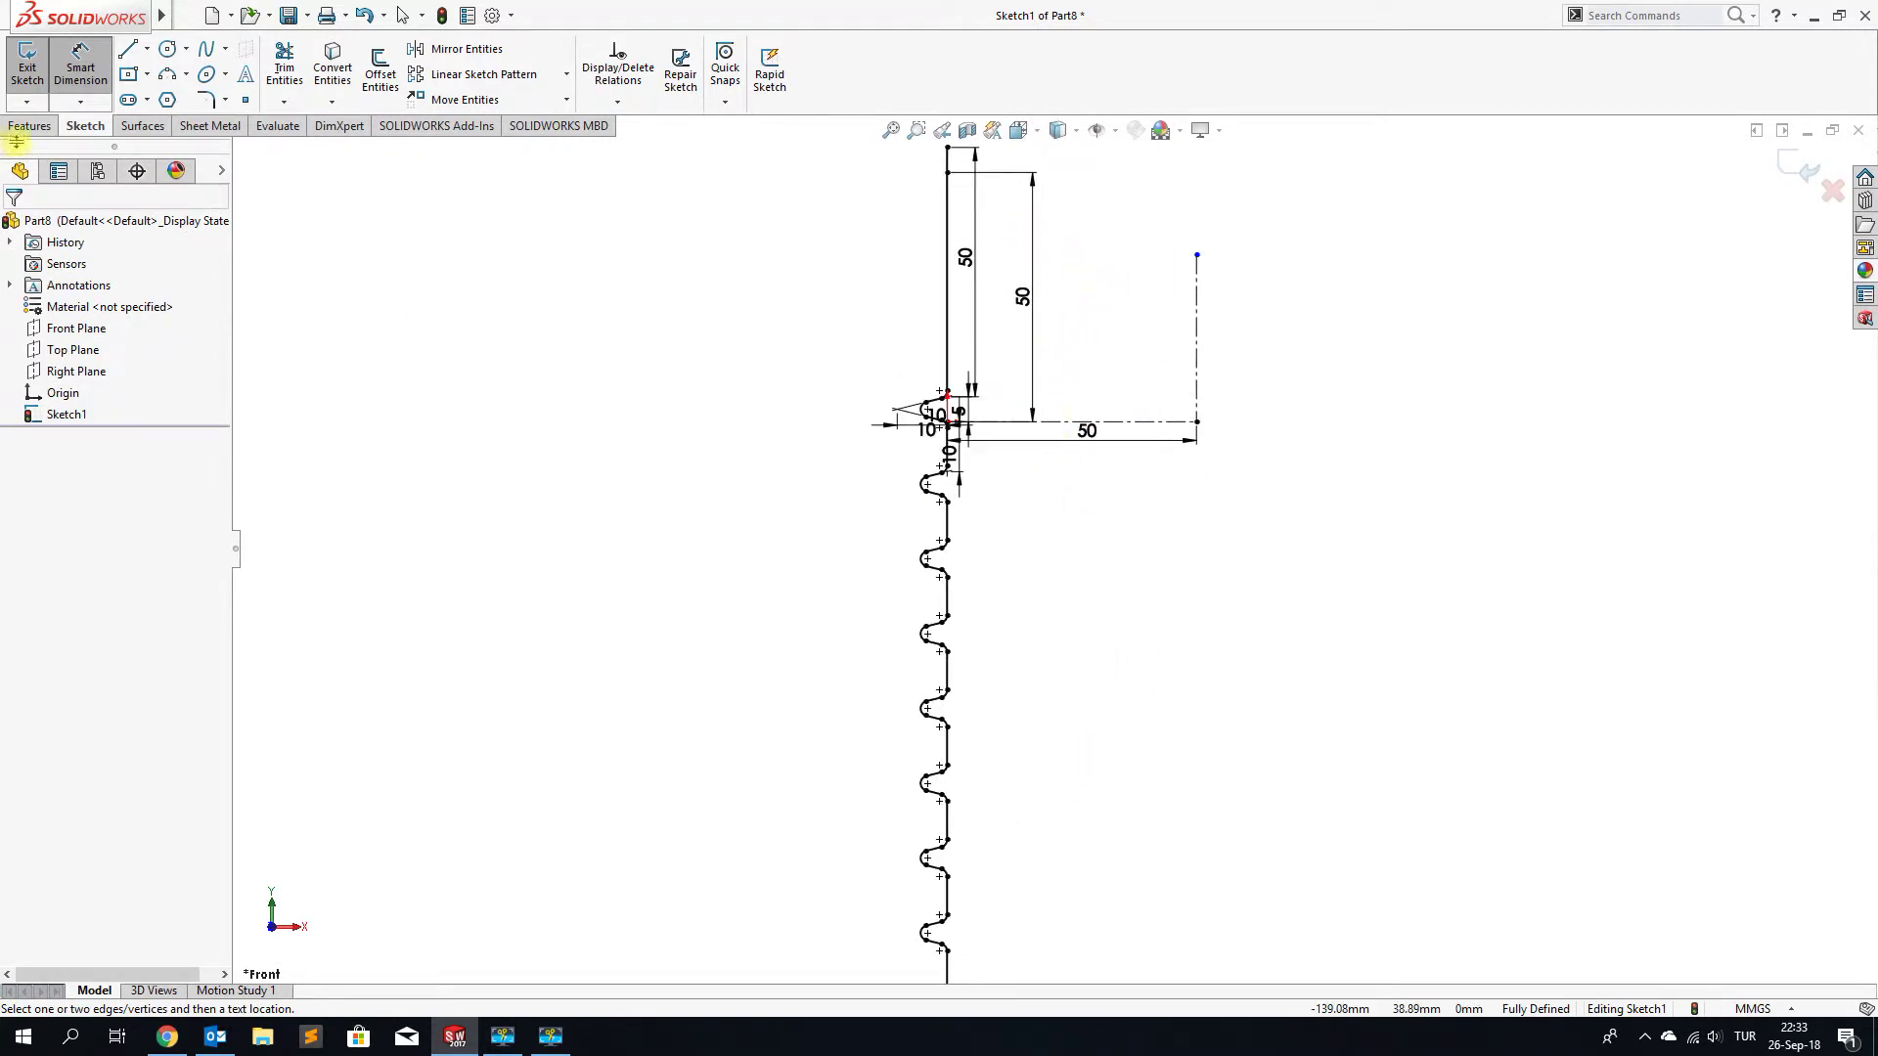
Revolve the wavy profile 360° Blind about the centerline into Surface-Revolve1, then orbit to inspect it
click(136, 130)
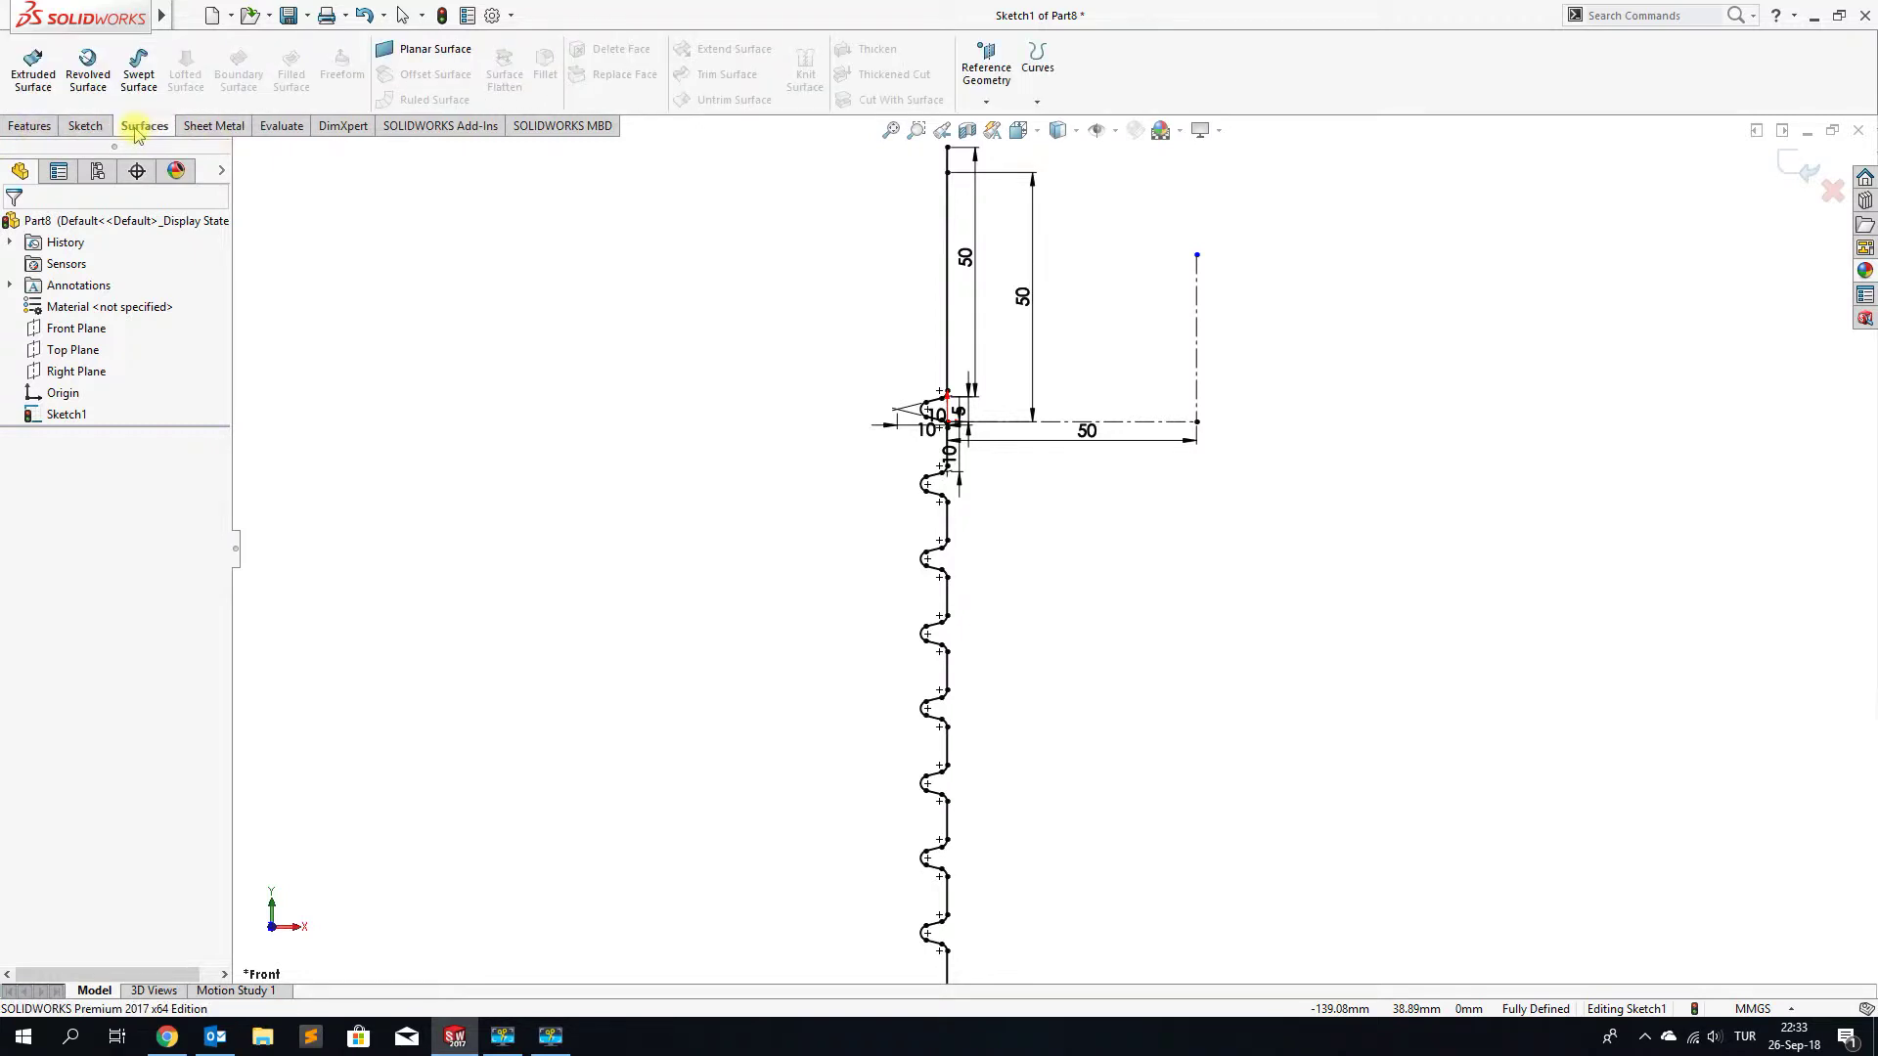
click(88, 70)
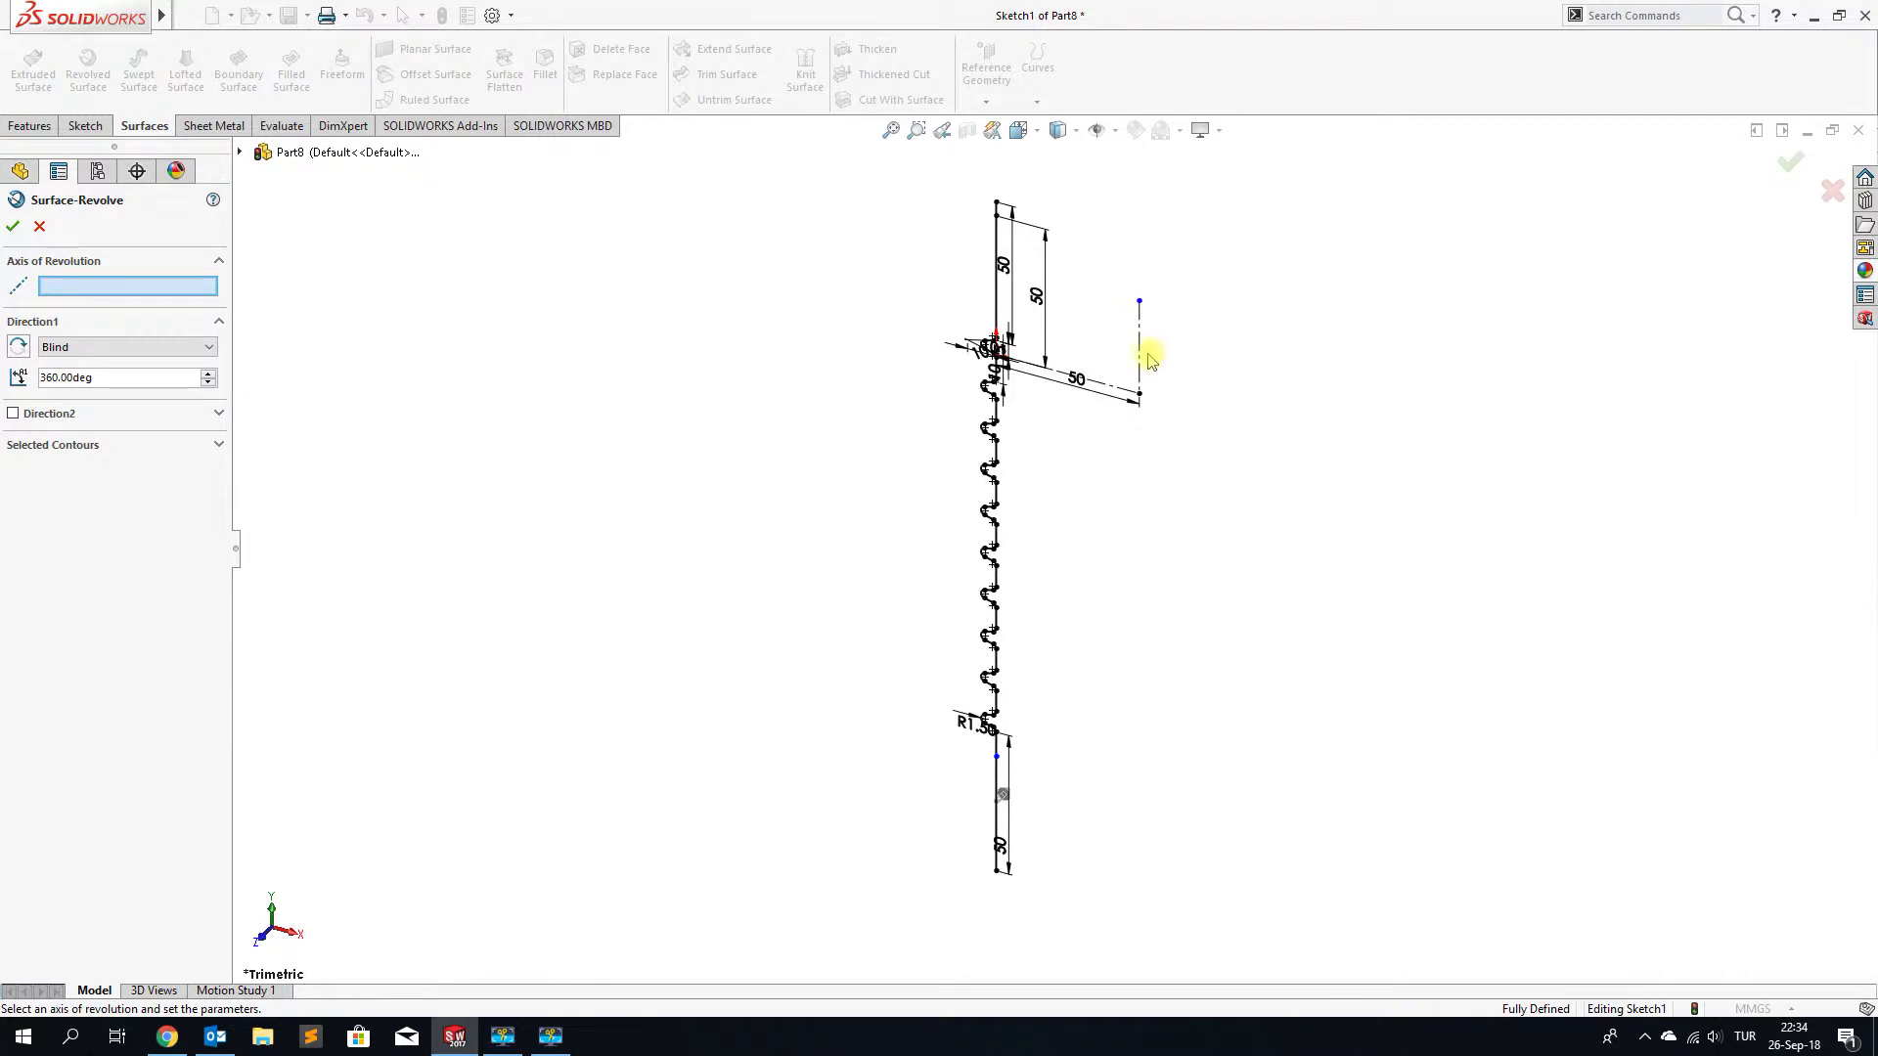
click(1140, 359)
click(13, 228)
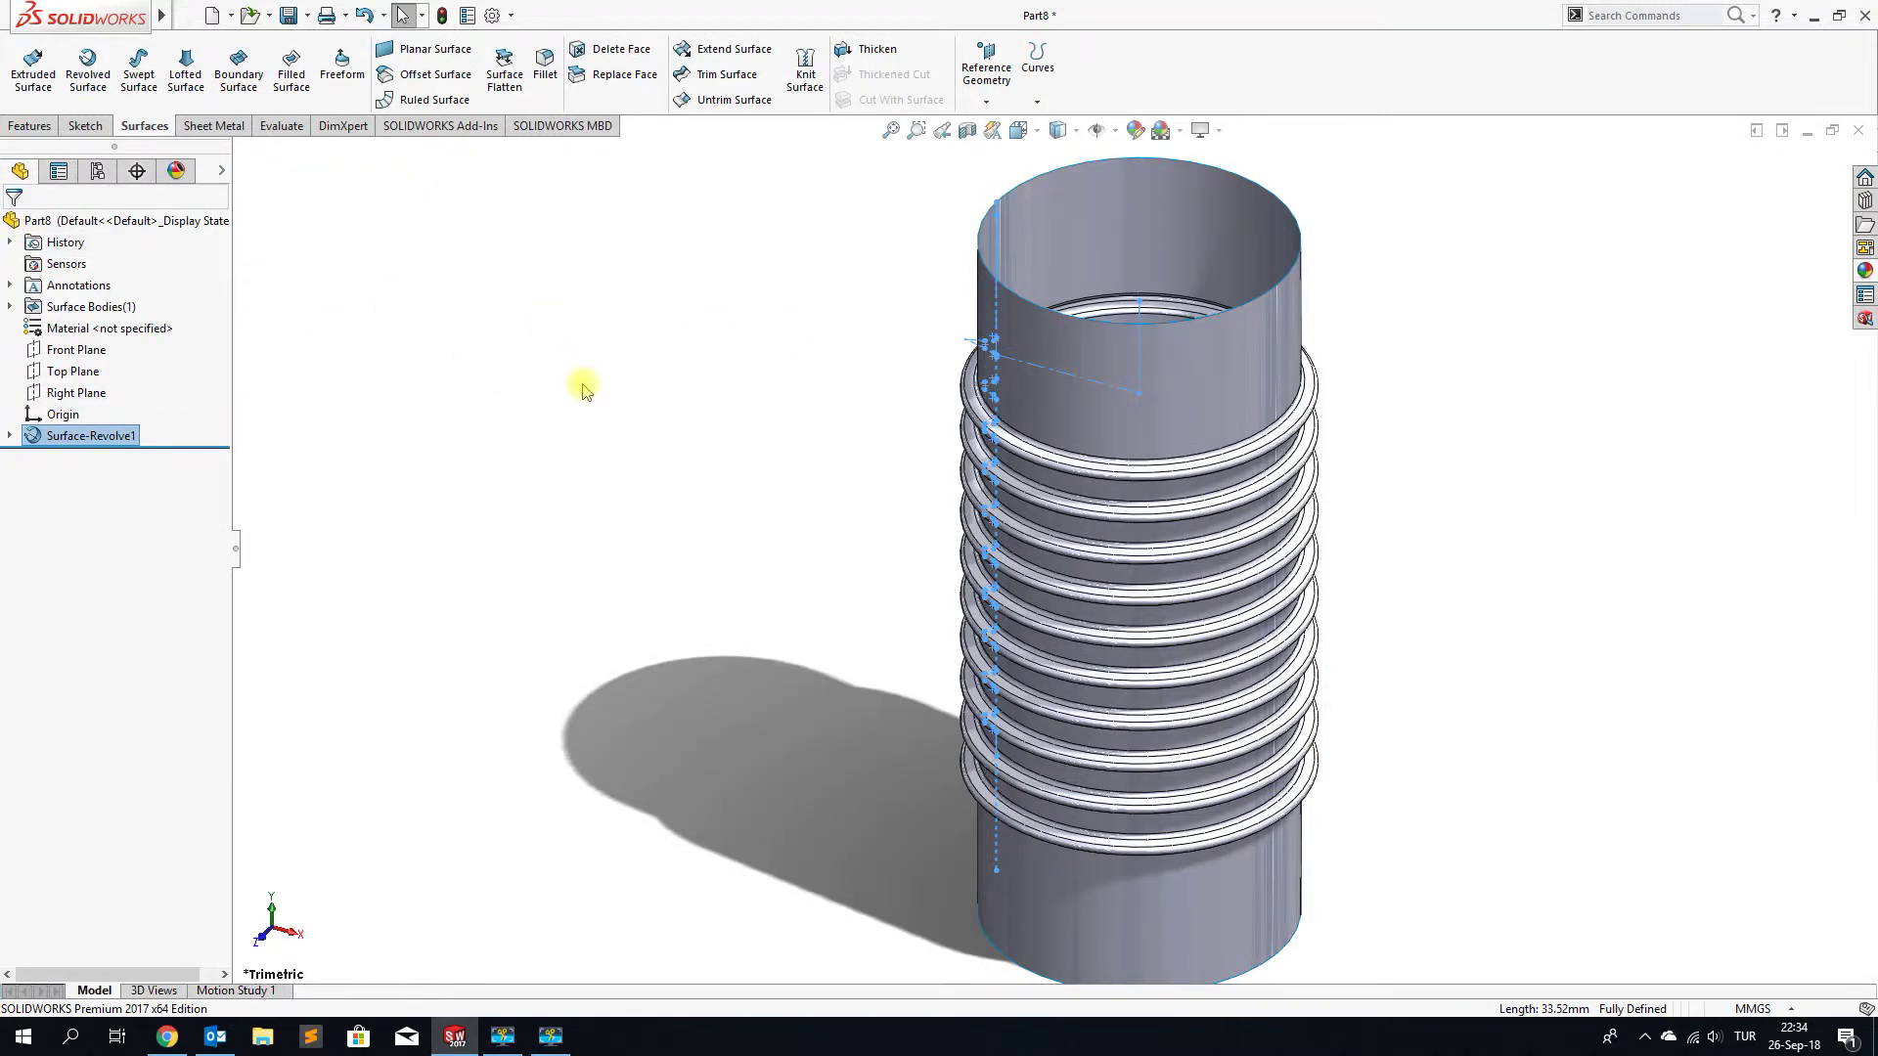
click(582, 389)
mouse_move(765, 545)
middle_down()
mouse_move(922, 386)
mouse_move(954, 275)
mouse_move(847, 252)
mouse_move(855, 281)
mouse_move(876, 234)
middle_up()
scroll(1110, 450, up, 2)
scroll(1216, 524, down, 2)
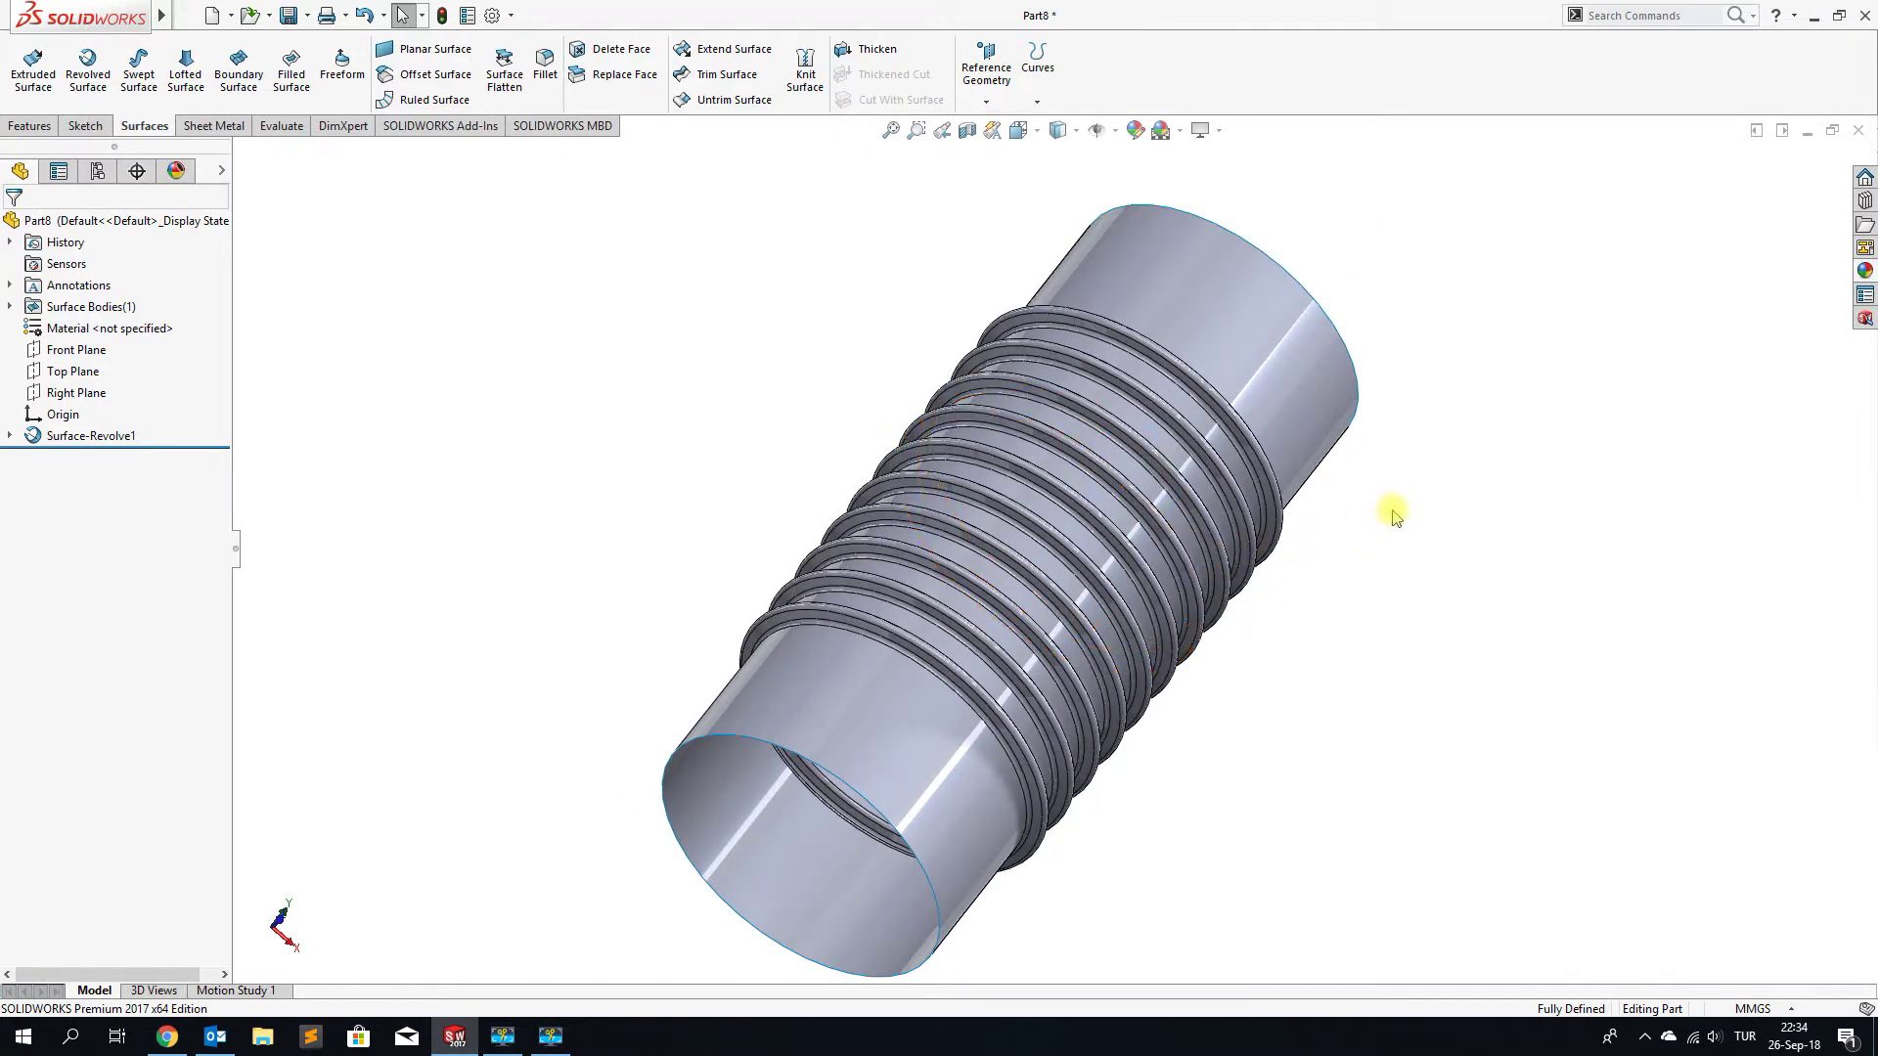
Thicken Surface-Revolve1 into a solid with a 1.00 mm wall
click(869, 49)
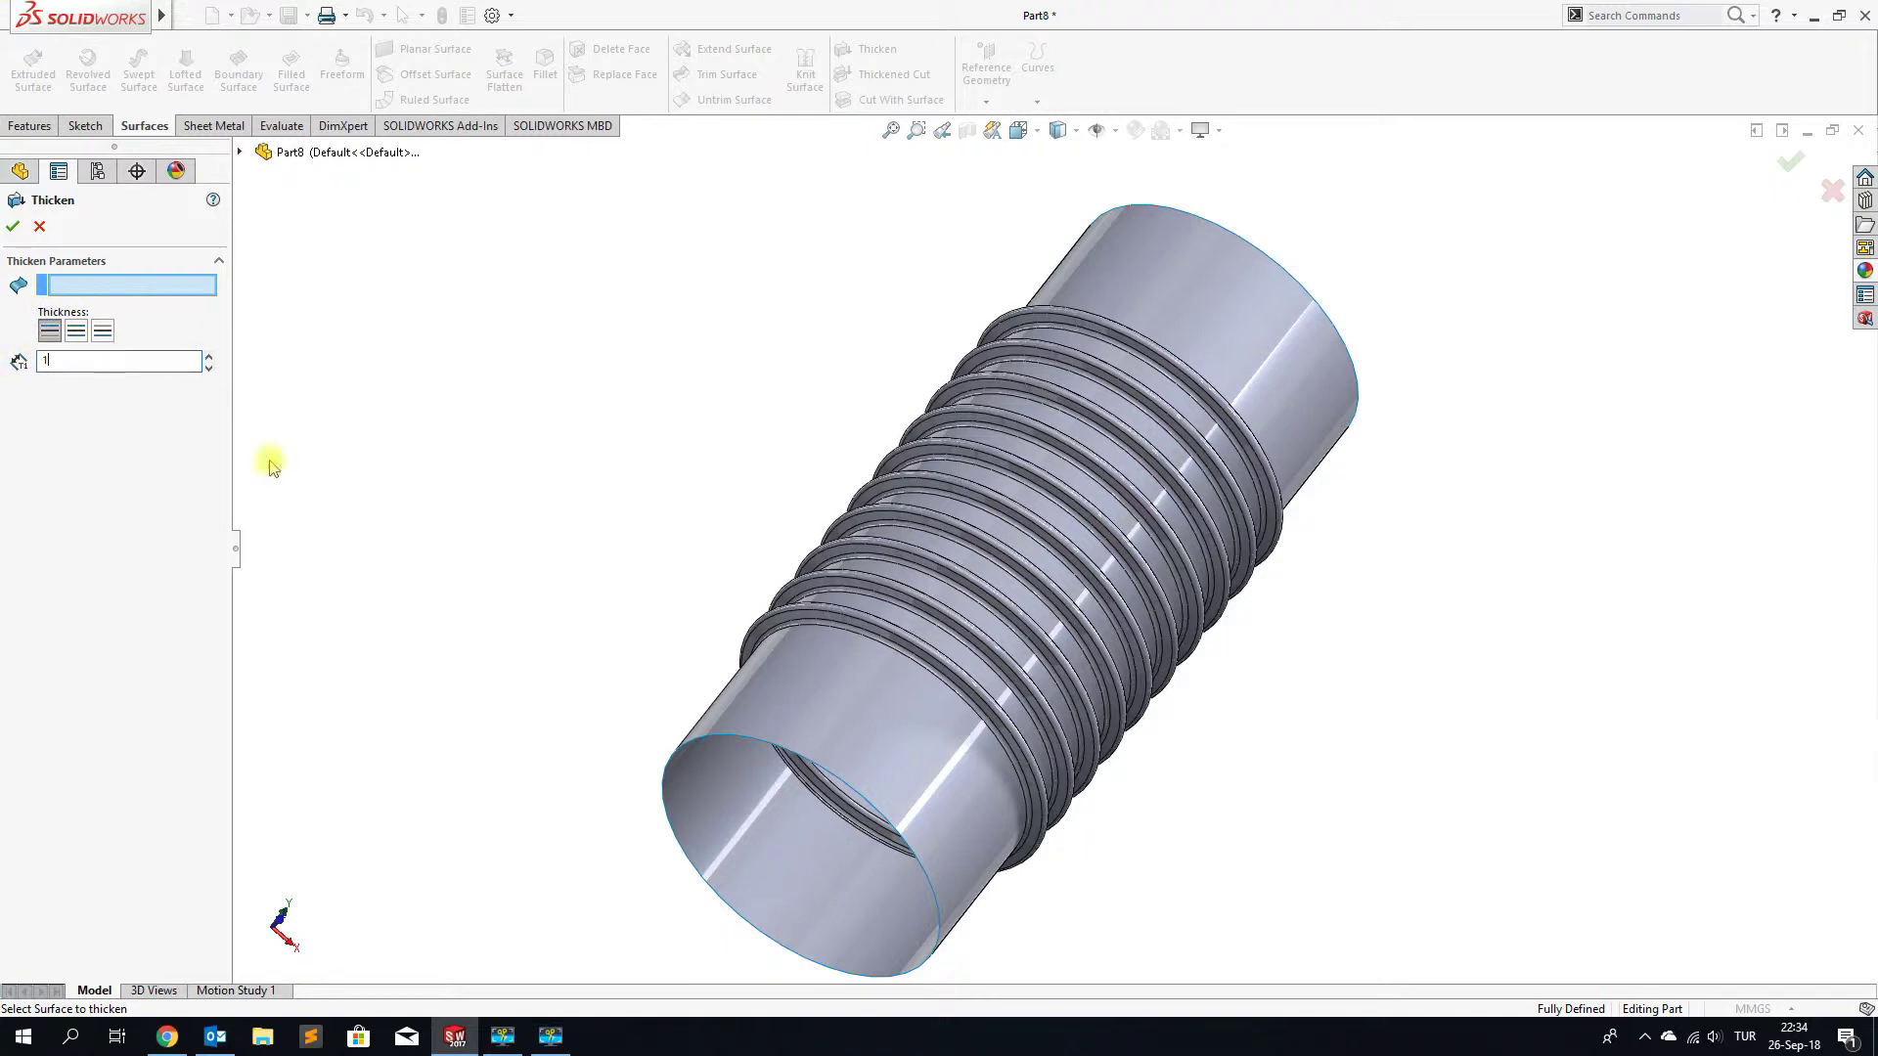
click(808, 729)
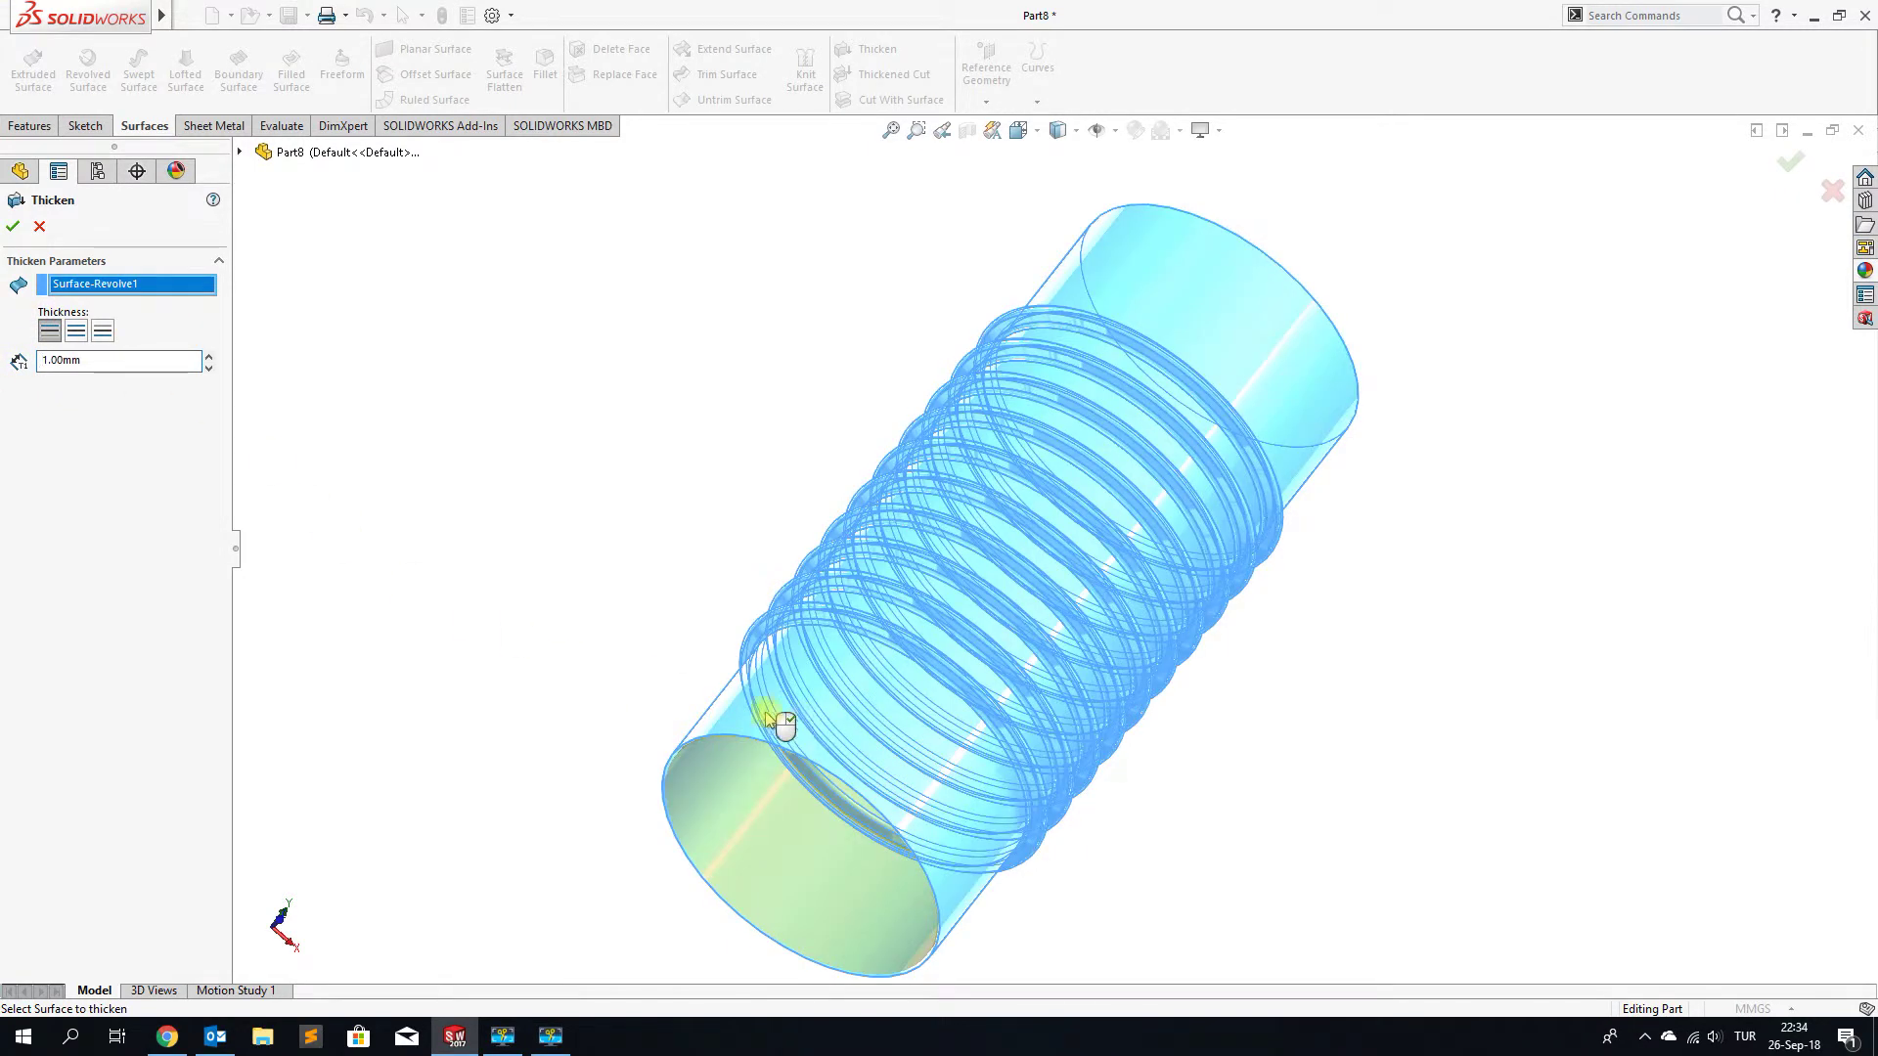
click(13, 229)
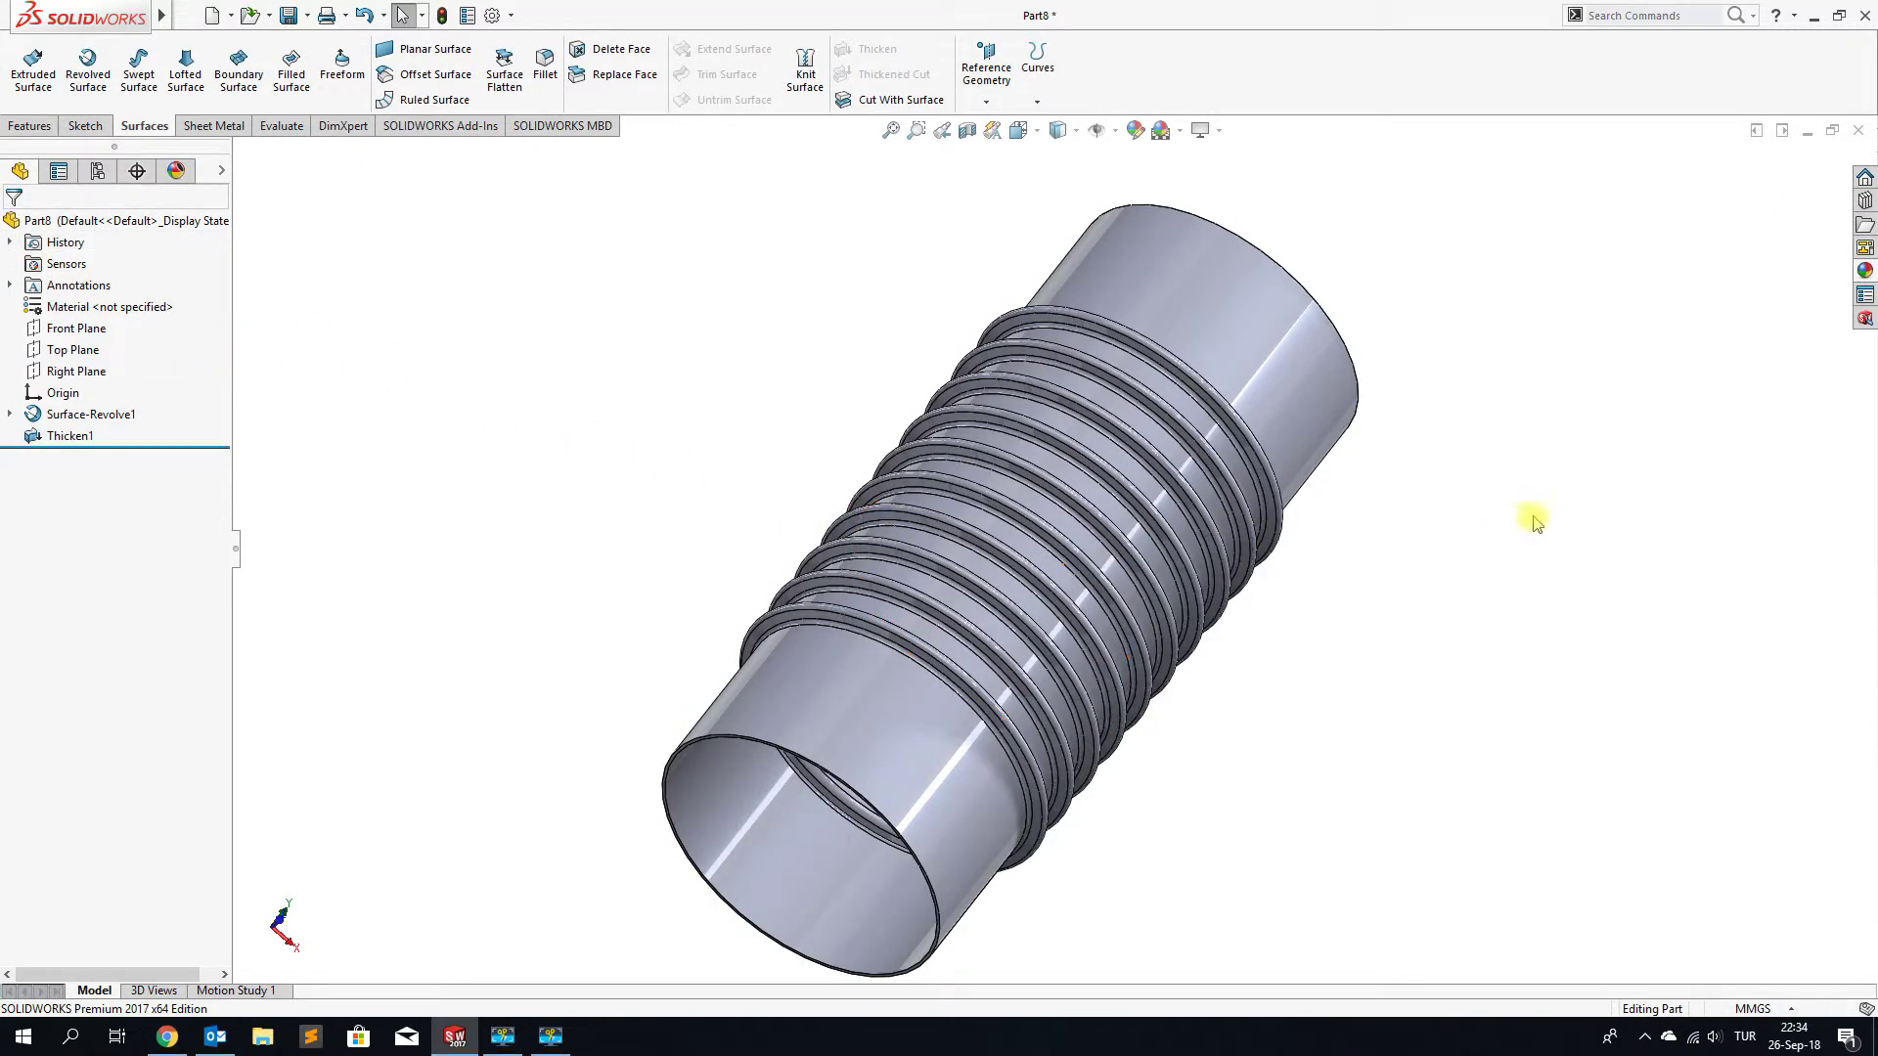
Apply the polished copper metal appearance to the whole bellows
click(1866, 272)
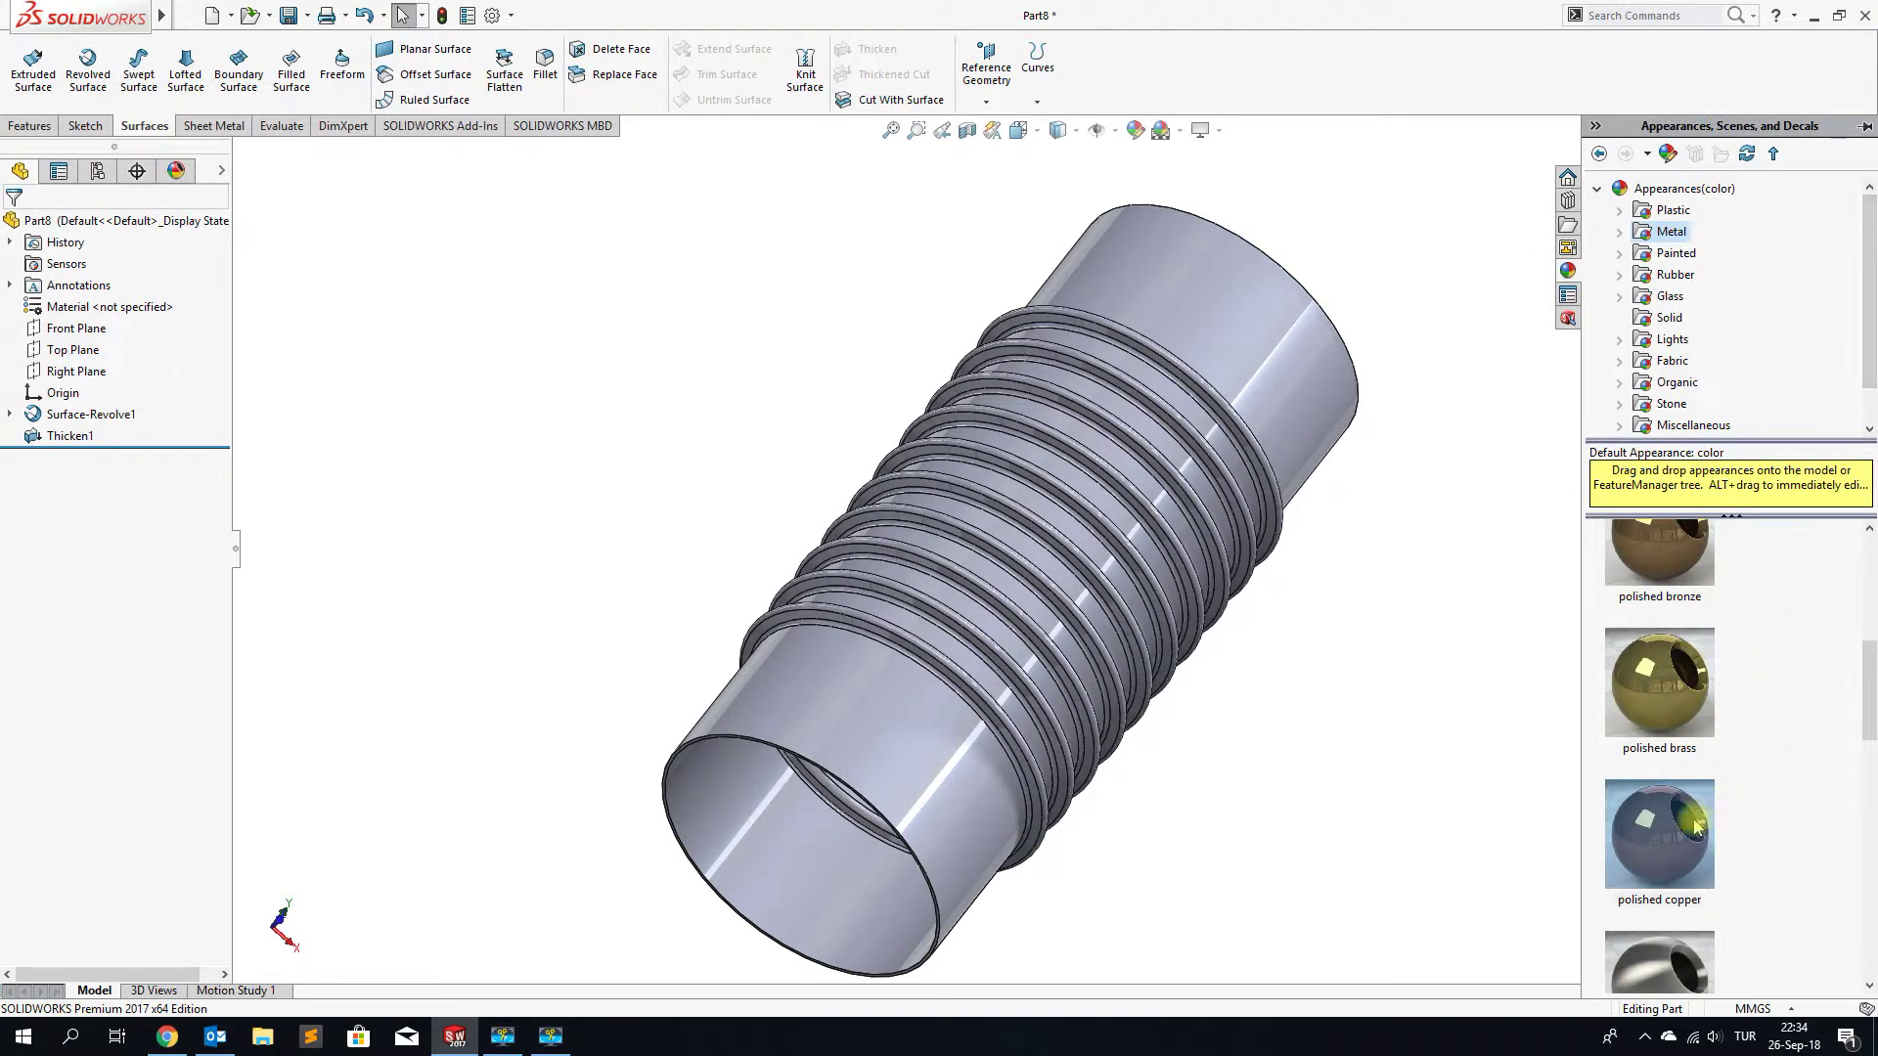
double_click(1668, 847)
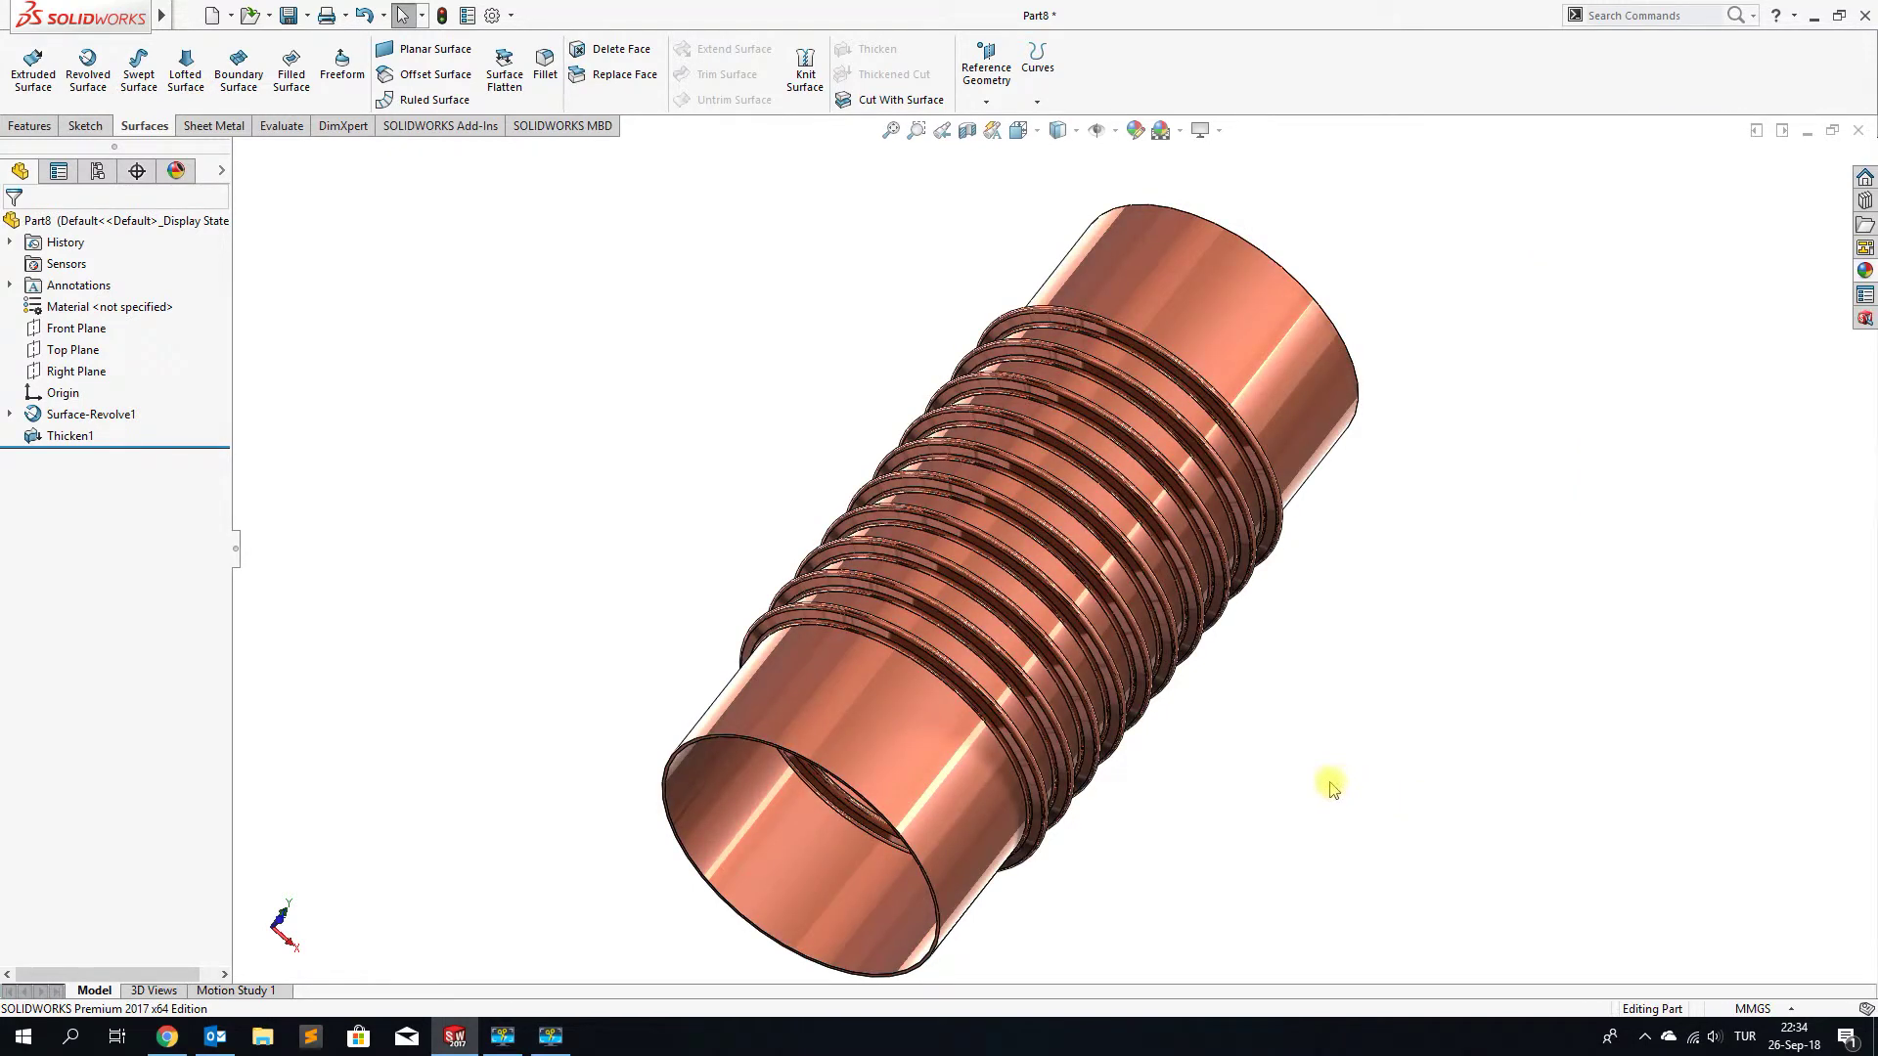
scroll(1141, 616, up, 3)
mouse_move(1140, 616)
middle_down()
mouse_move(1132, 780)
mouse_move(1113, 724)
mouse_move(1039, 658)
mouse_move(965, 490)
mouse_move(1018, 406)
mouse_move(993, 443)
mouse_move(1006, 230)
mouse_move(977, 537)
middle_up()
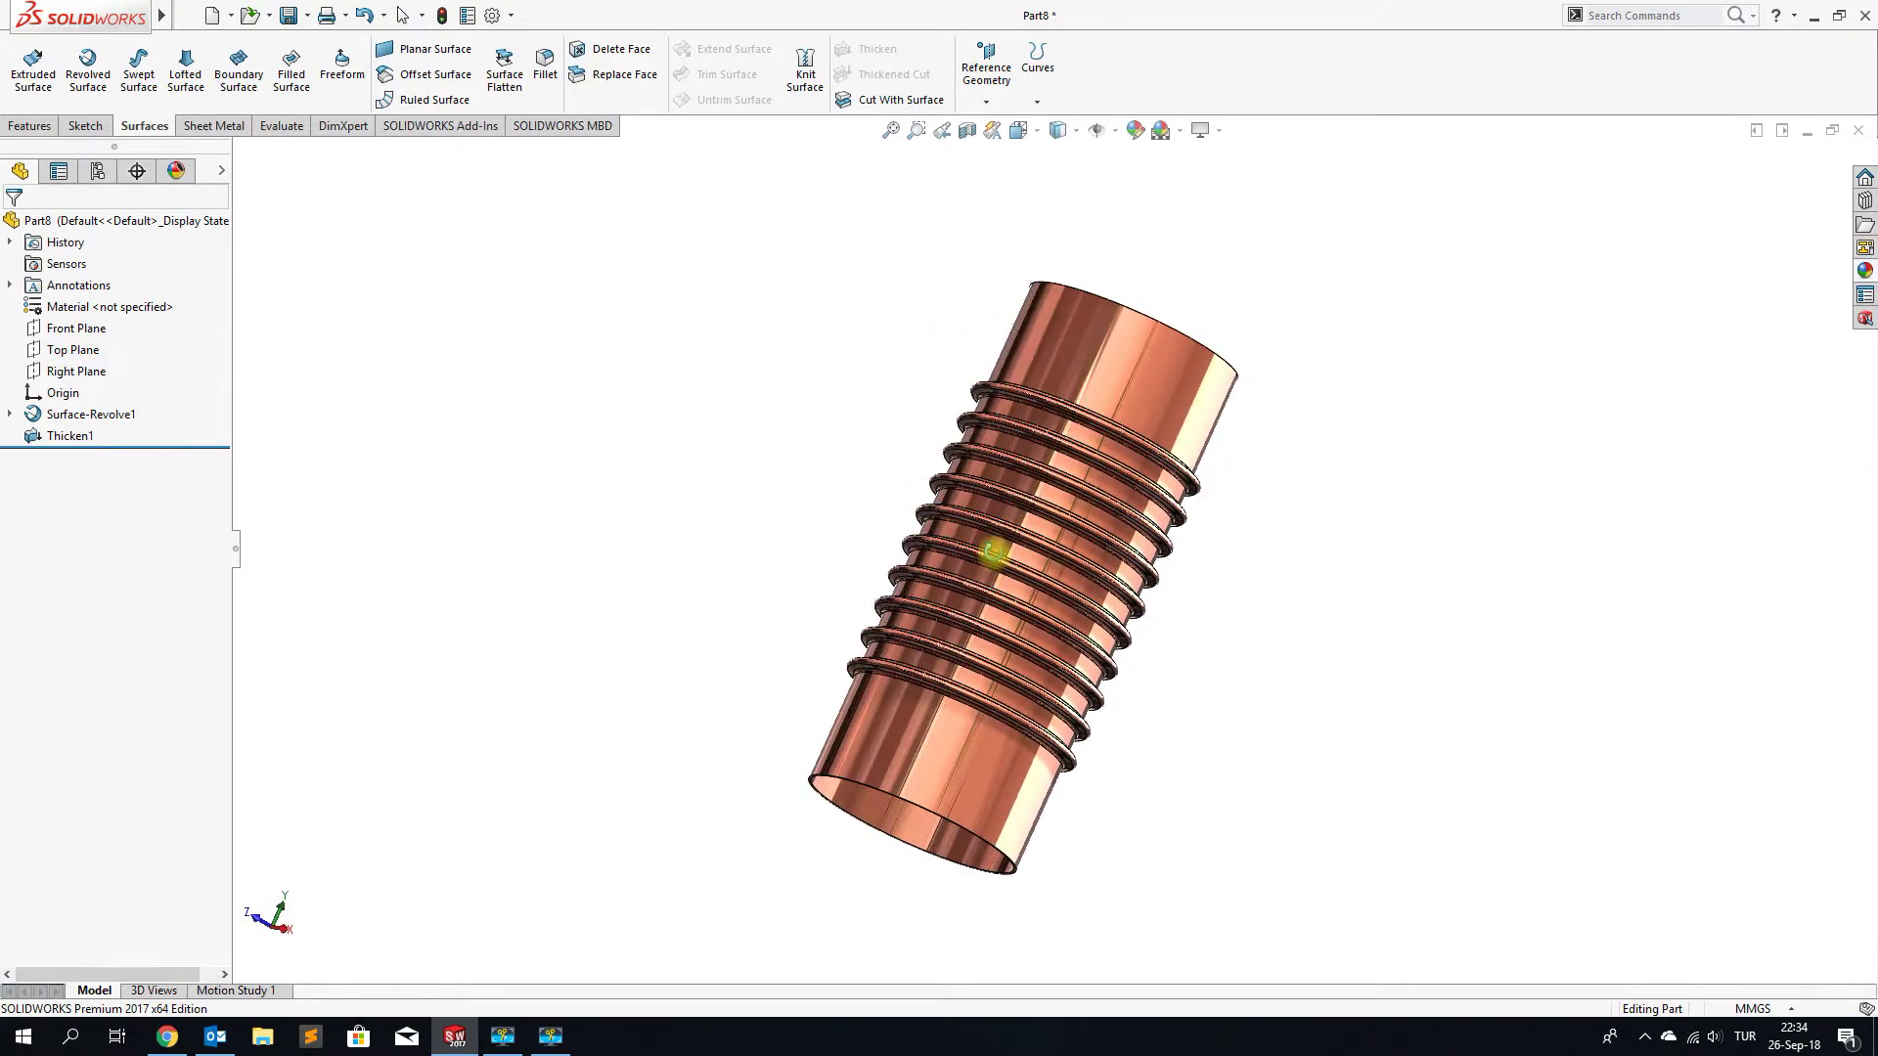
Switch the model to the standard Right view
click(1032, 119)
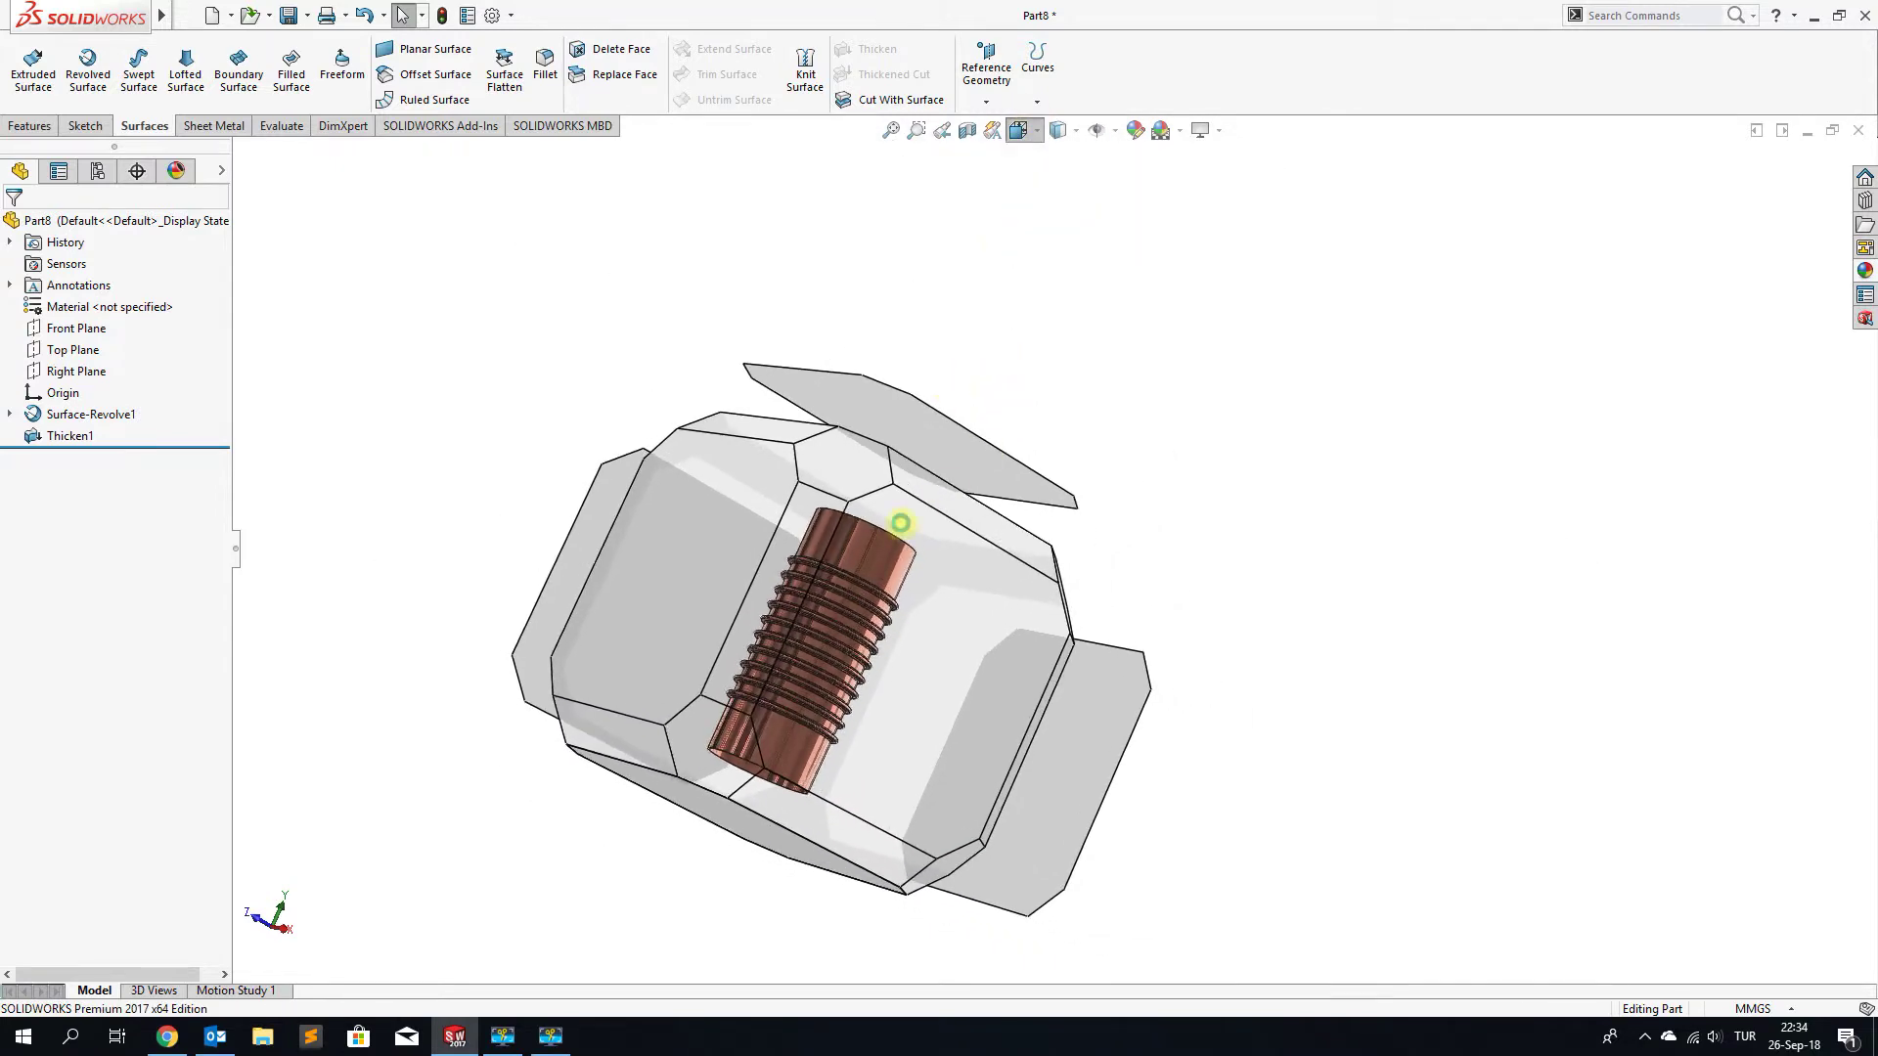
key(ctrl+4)
scroll(1261, 506, up, 4)
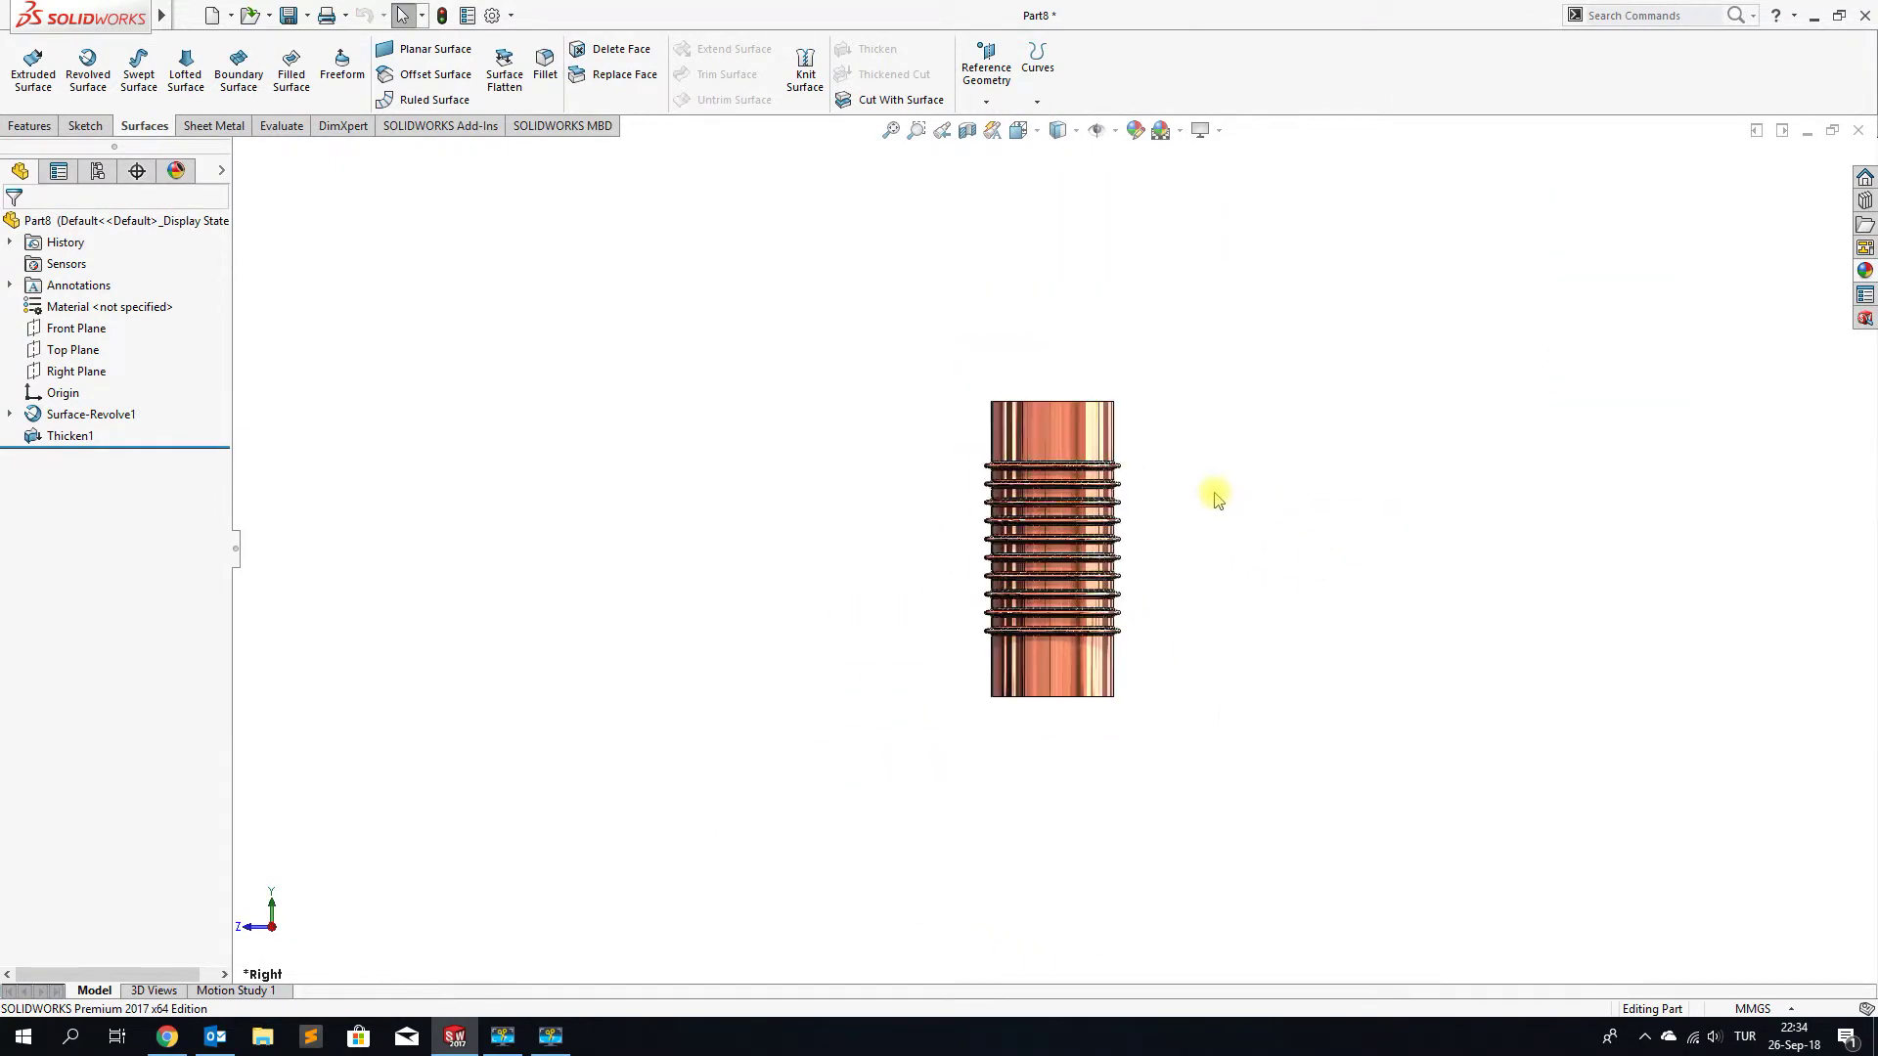
scroll(1202, 499, down, 3)
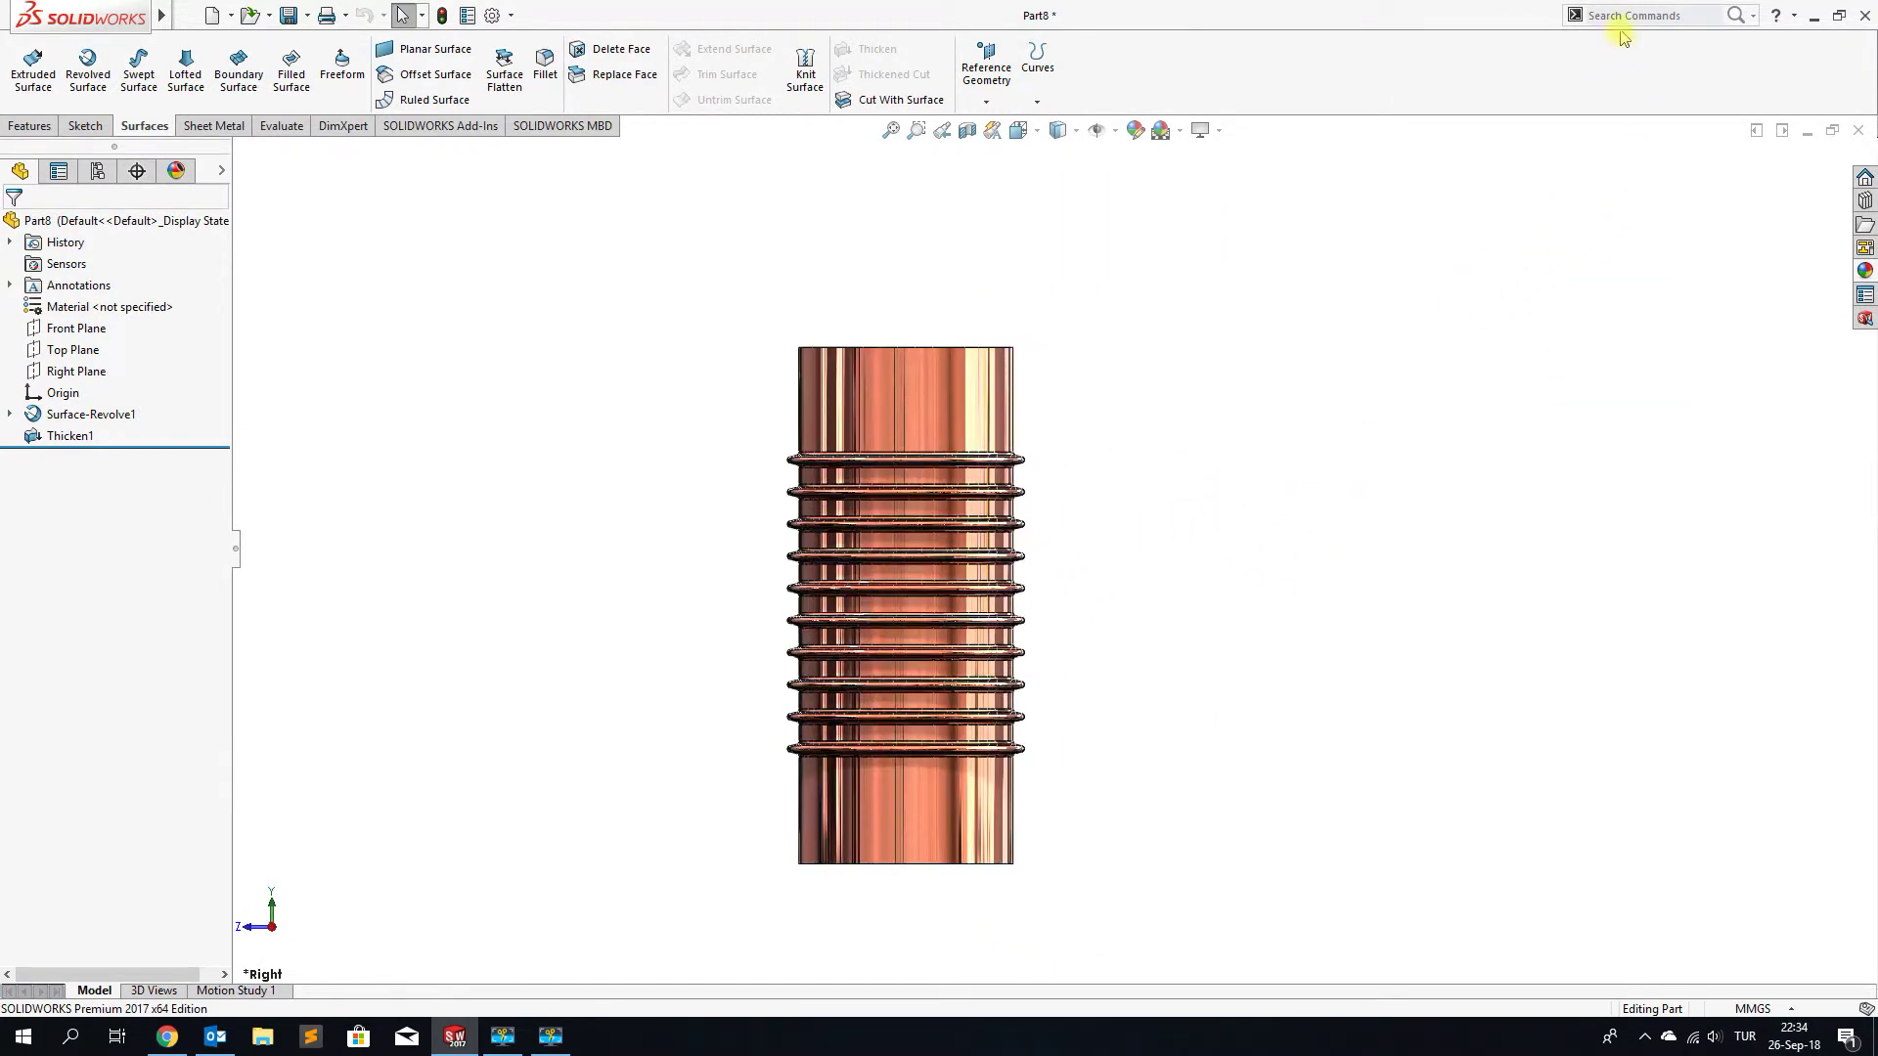
text(f)
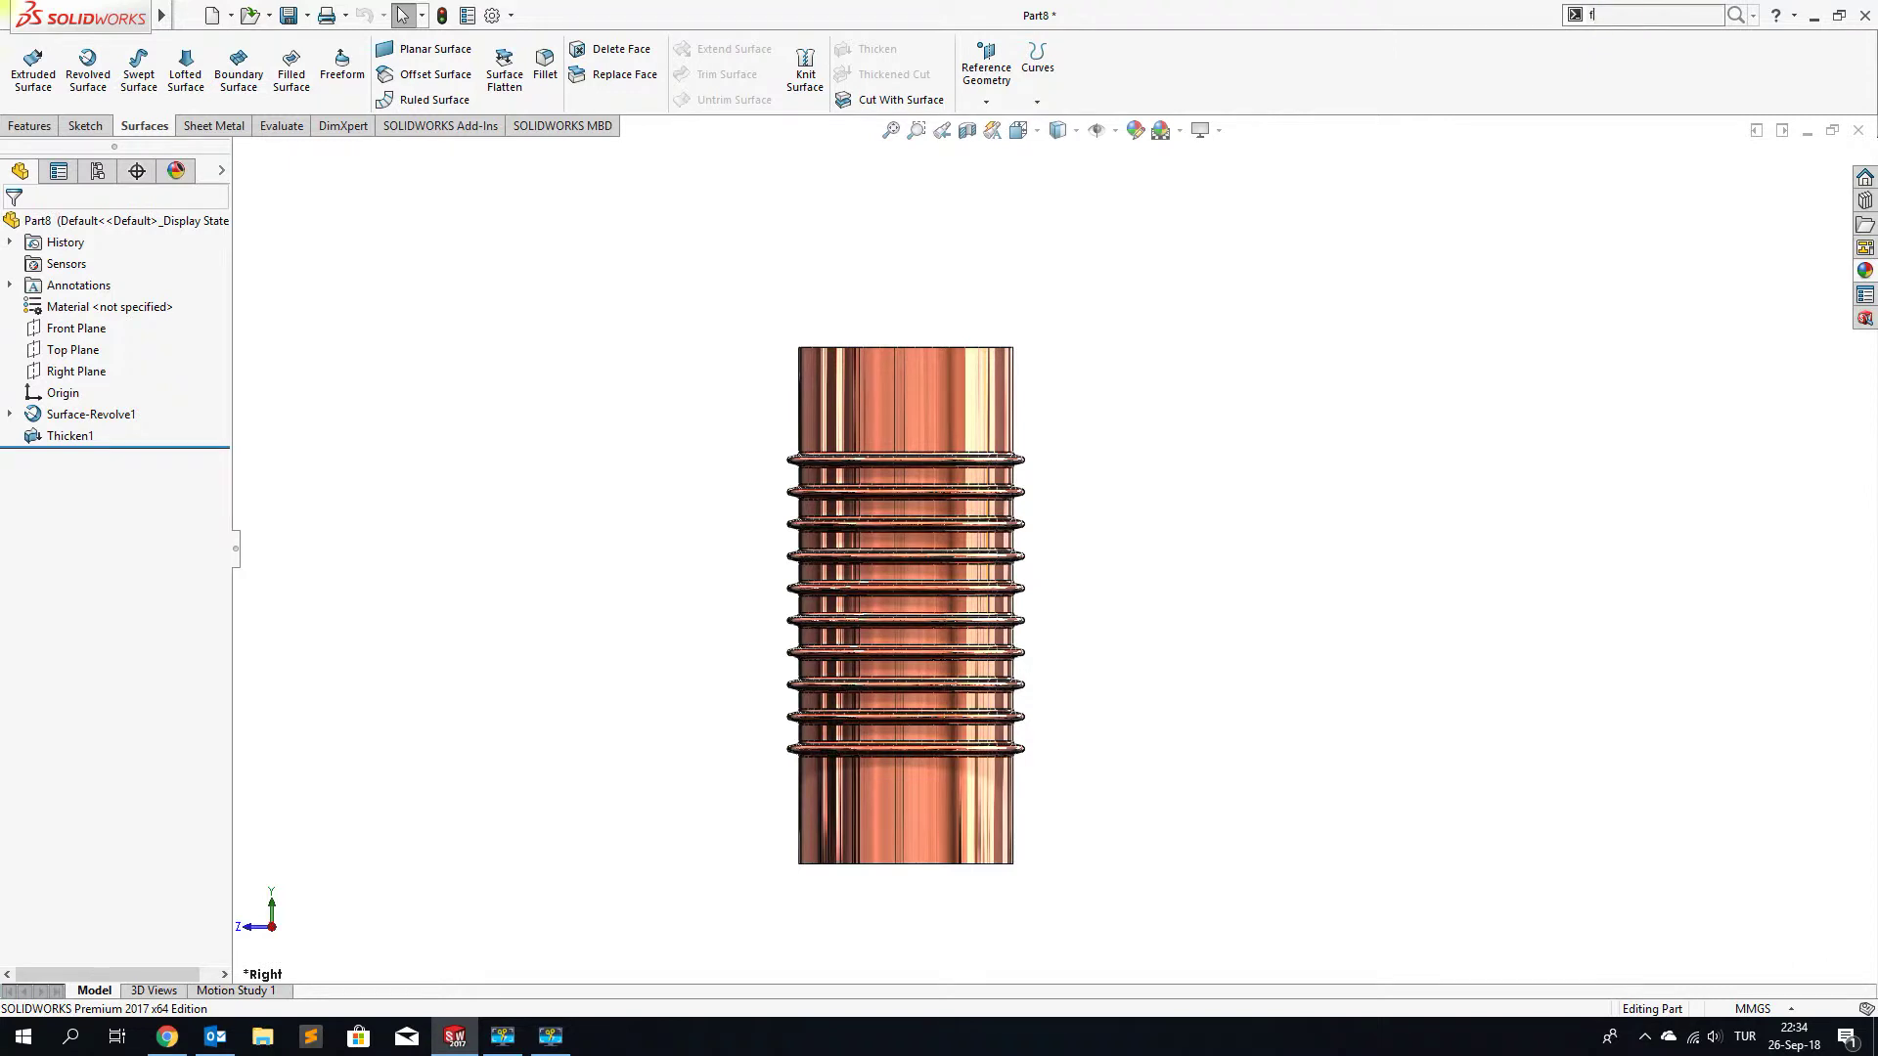
Bend the Thicken1 body 90° with a Flex bending feature to form the elbow
text(lex)
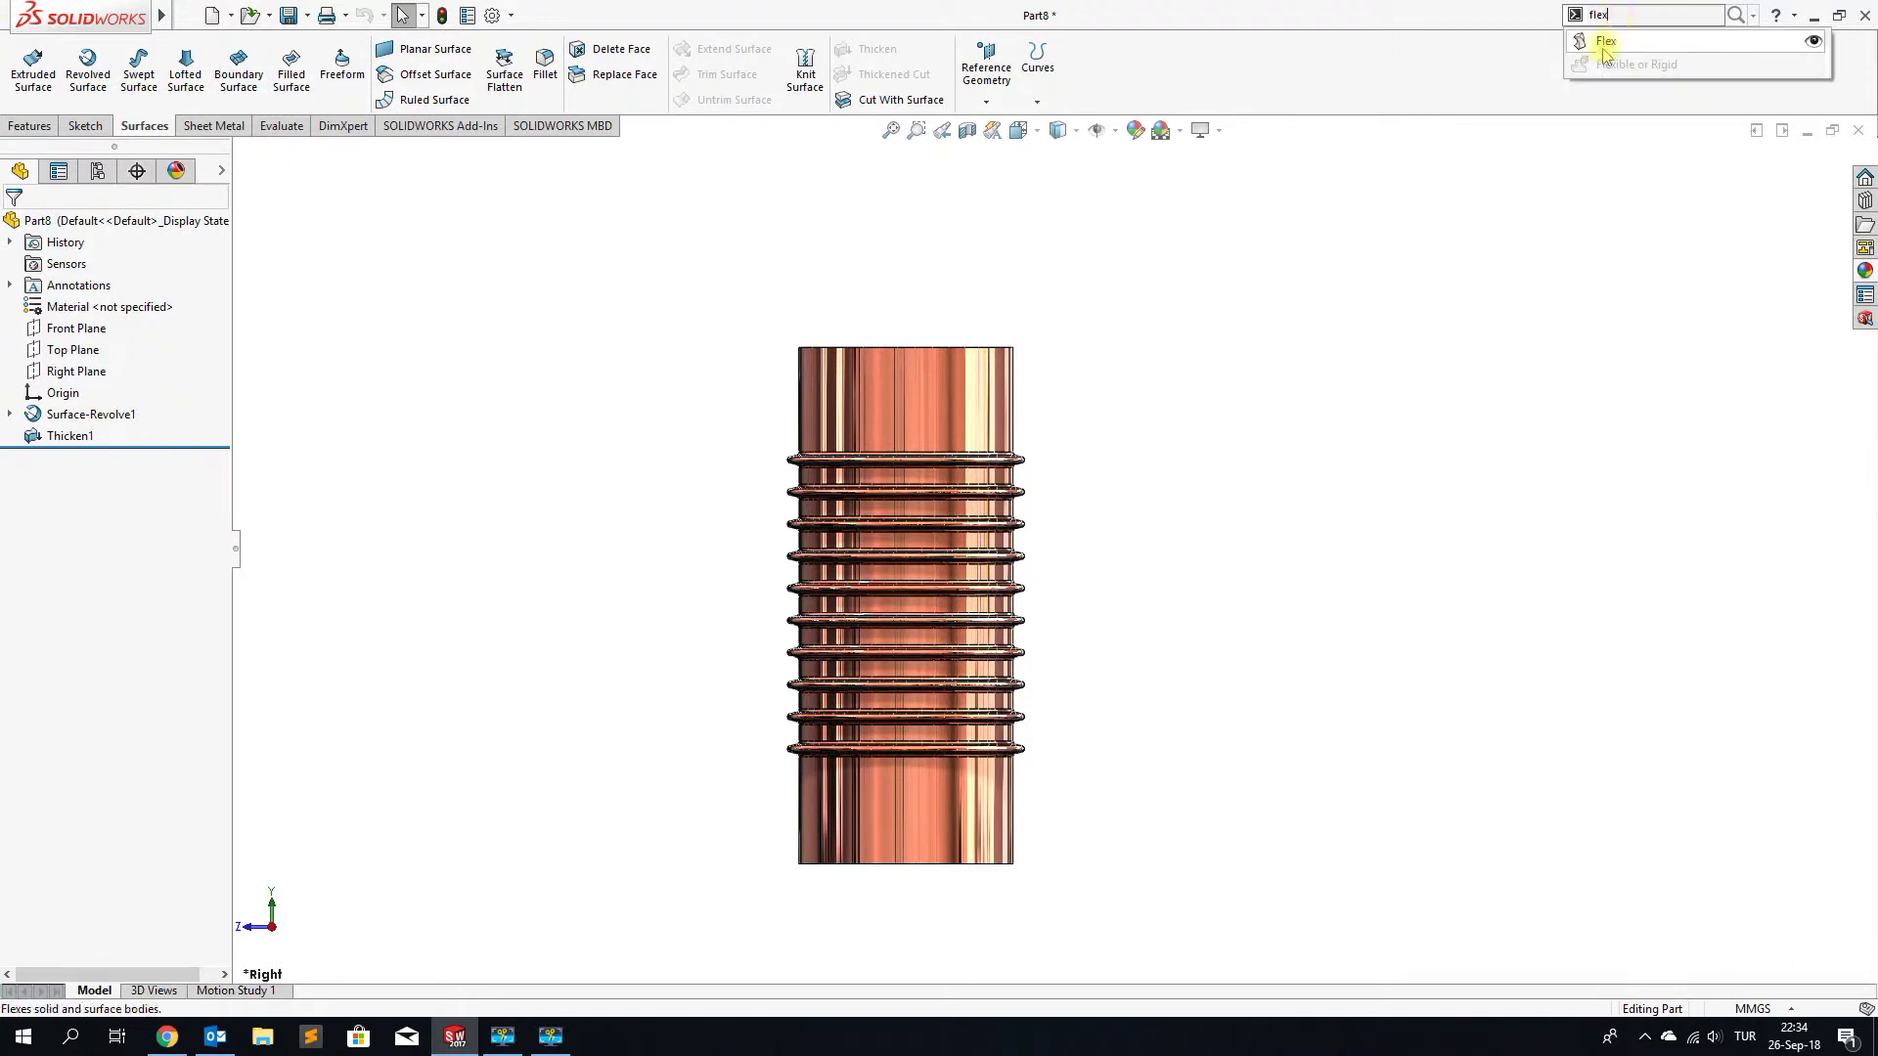
click(1604, 47)
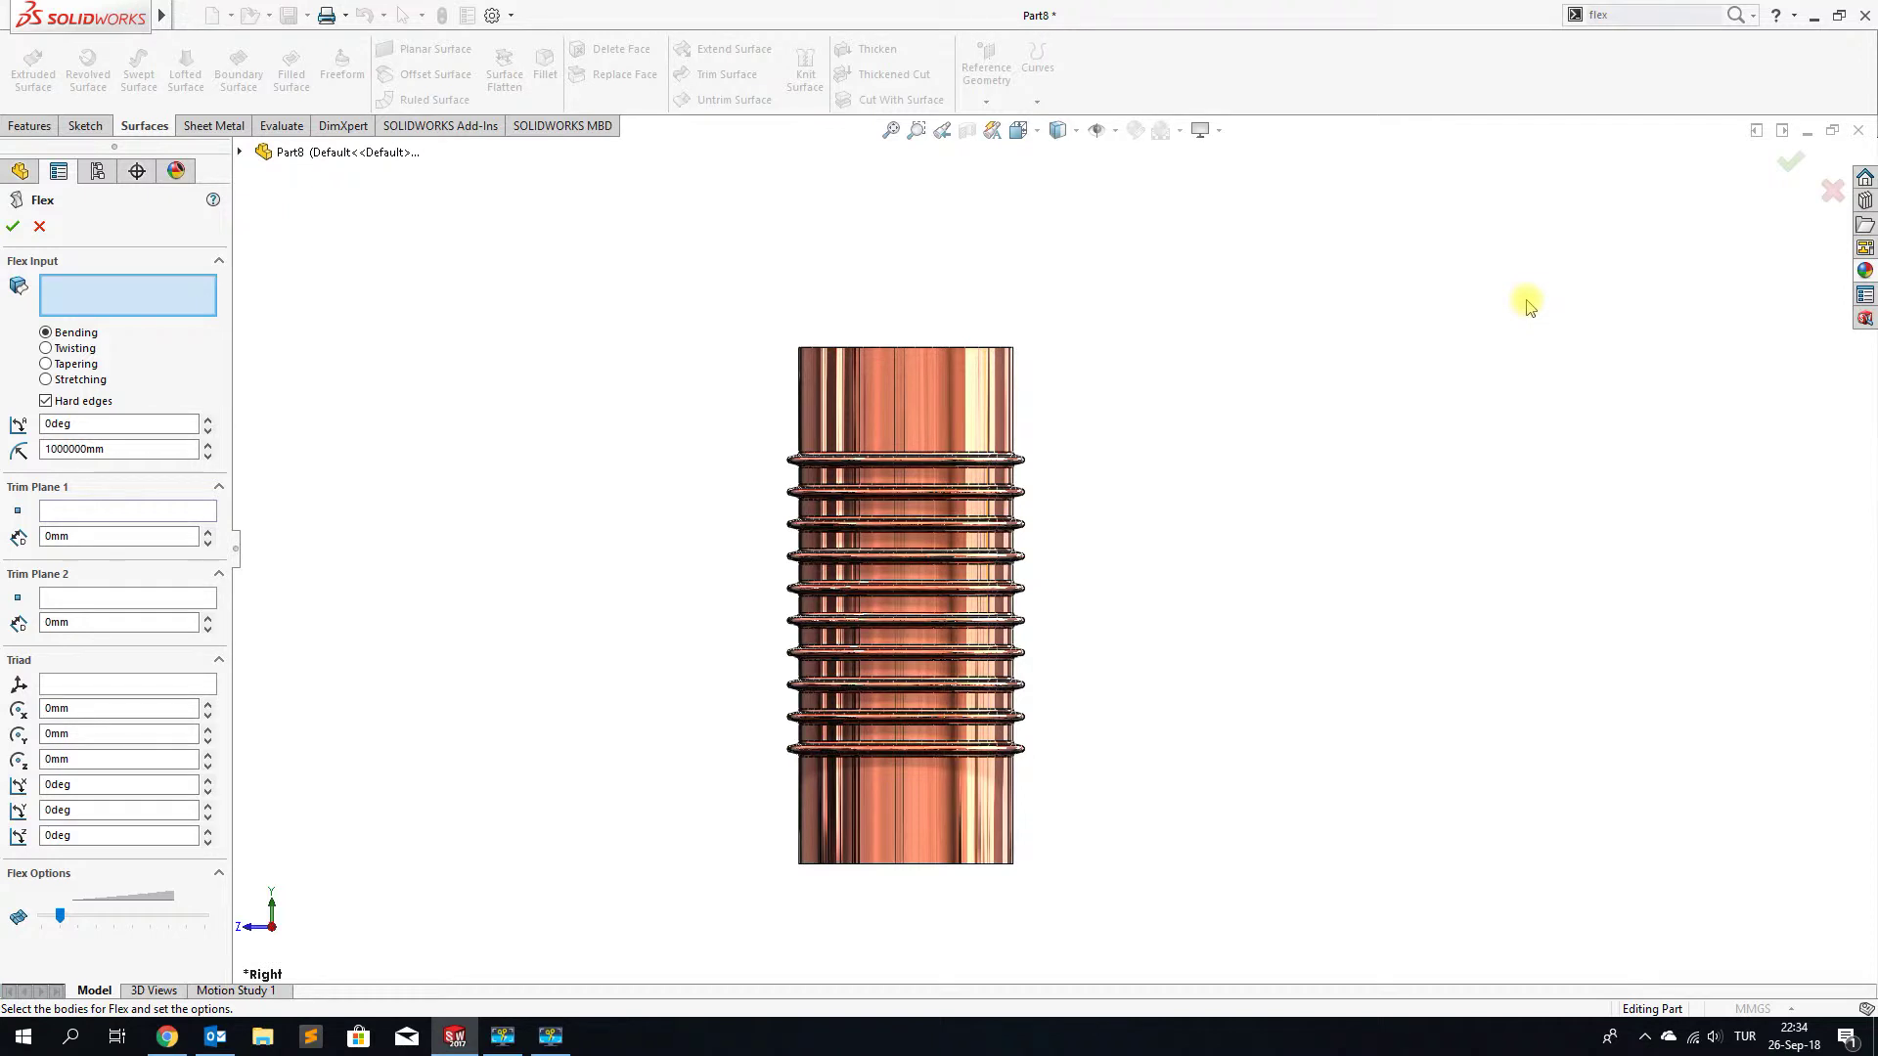
click(901, 406)
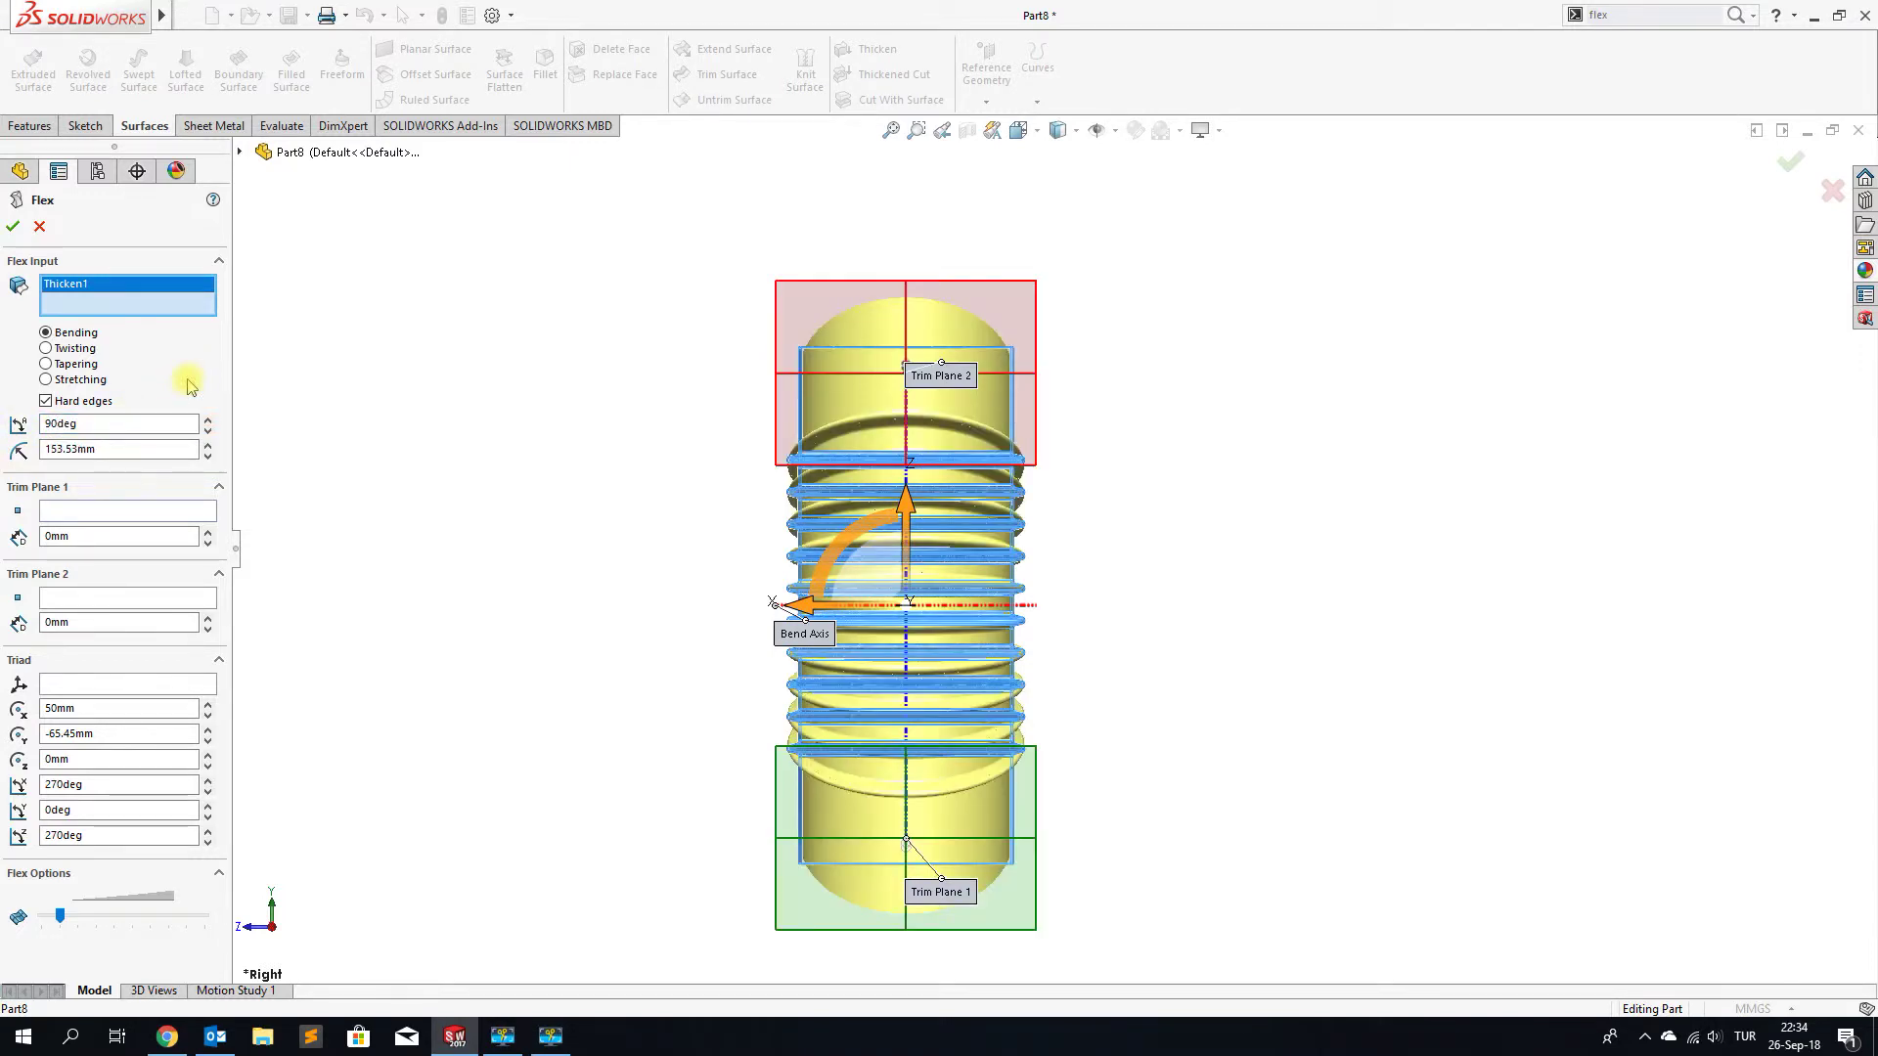
mouse_move(1140, 654)
middle_down()
mouse_move(897, 526)
mouse_move(940, 583)
mouse_move(935, 652)
middle_up()
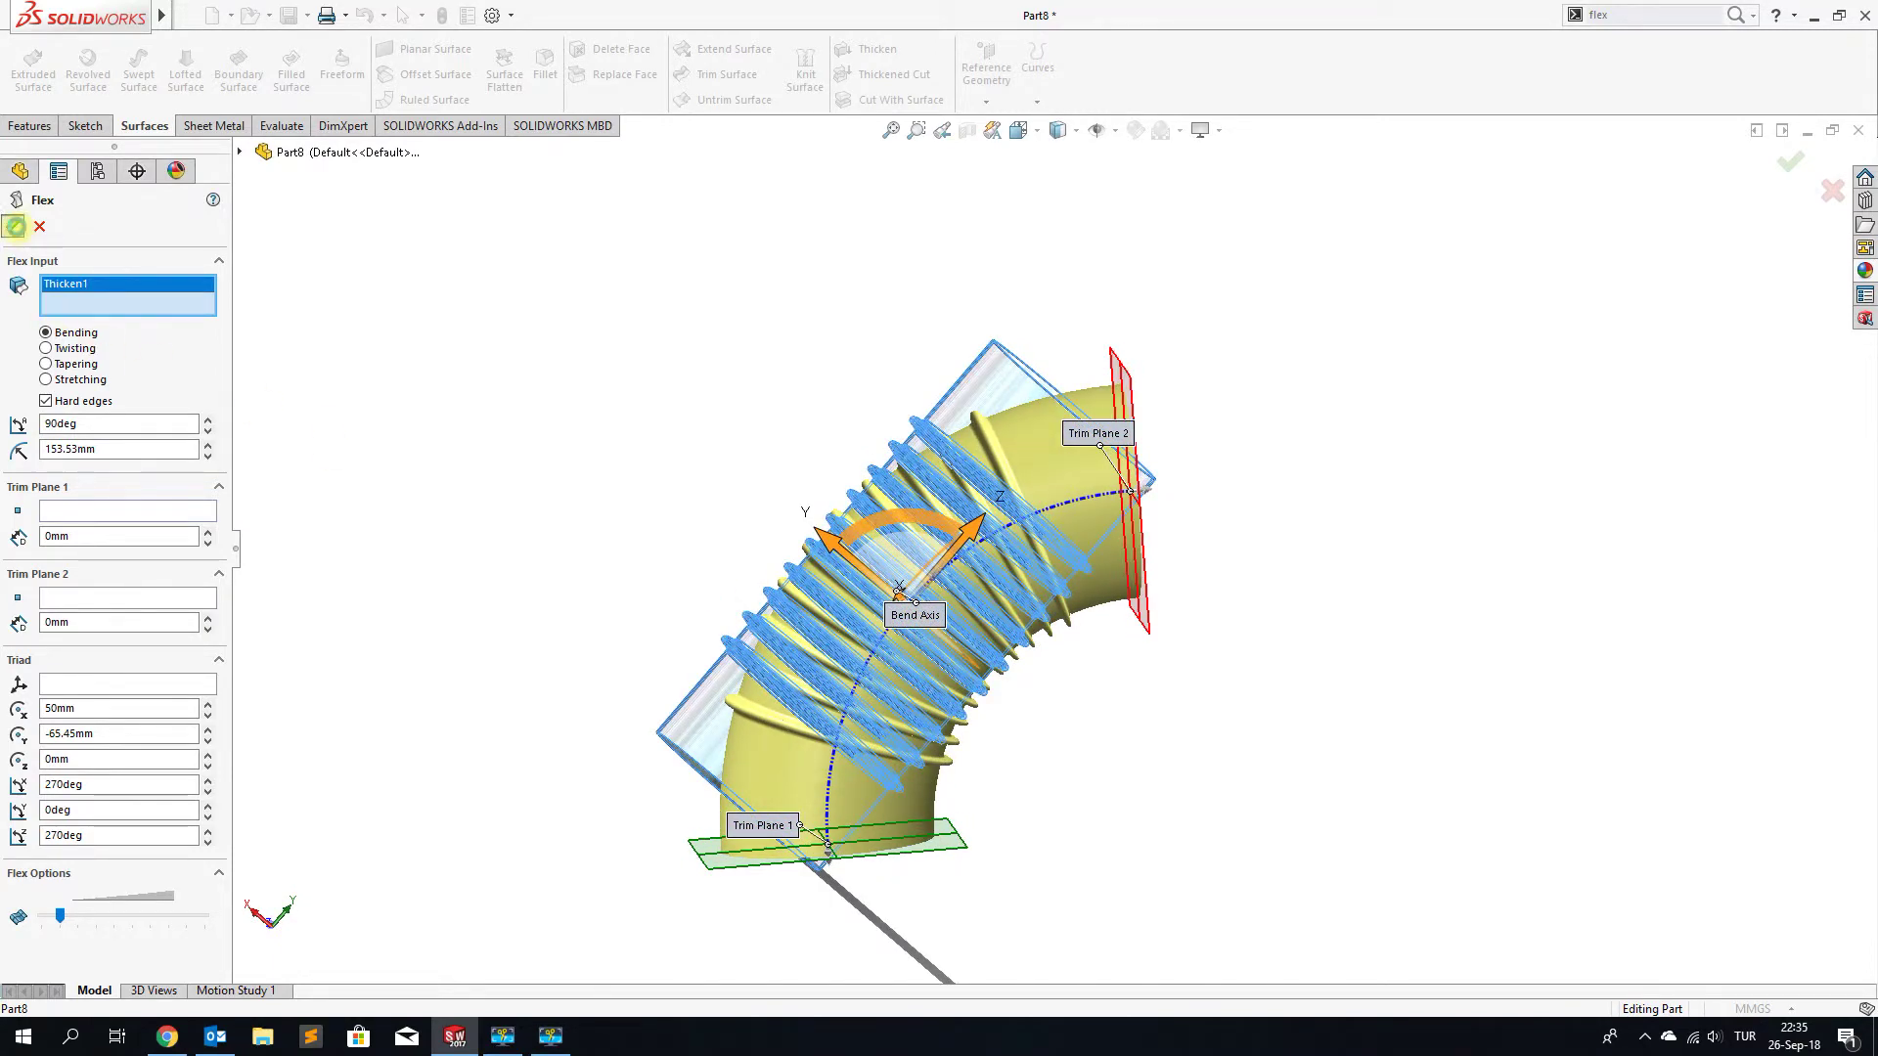
click(14, 225)
mouse_move(574, 456)
middle_down()
mouse_move(583, 407)
mouse_move(577, 490)
mouse_move(675, 453)
mouse_move(689, 419)
mouse_move(583, 348)
mouse_move(528, 460)
mouse_move(470, 323)
mouse_move(512, 318)
mouse_move(553, 394)
middle_up()
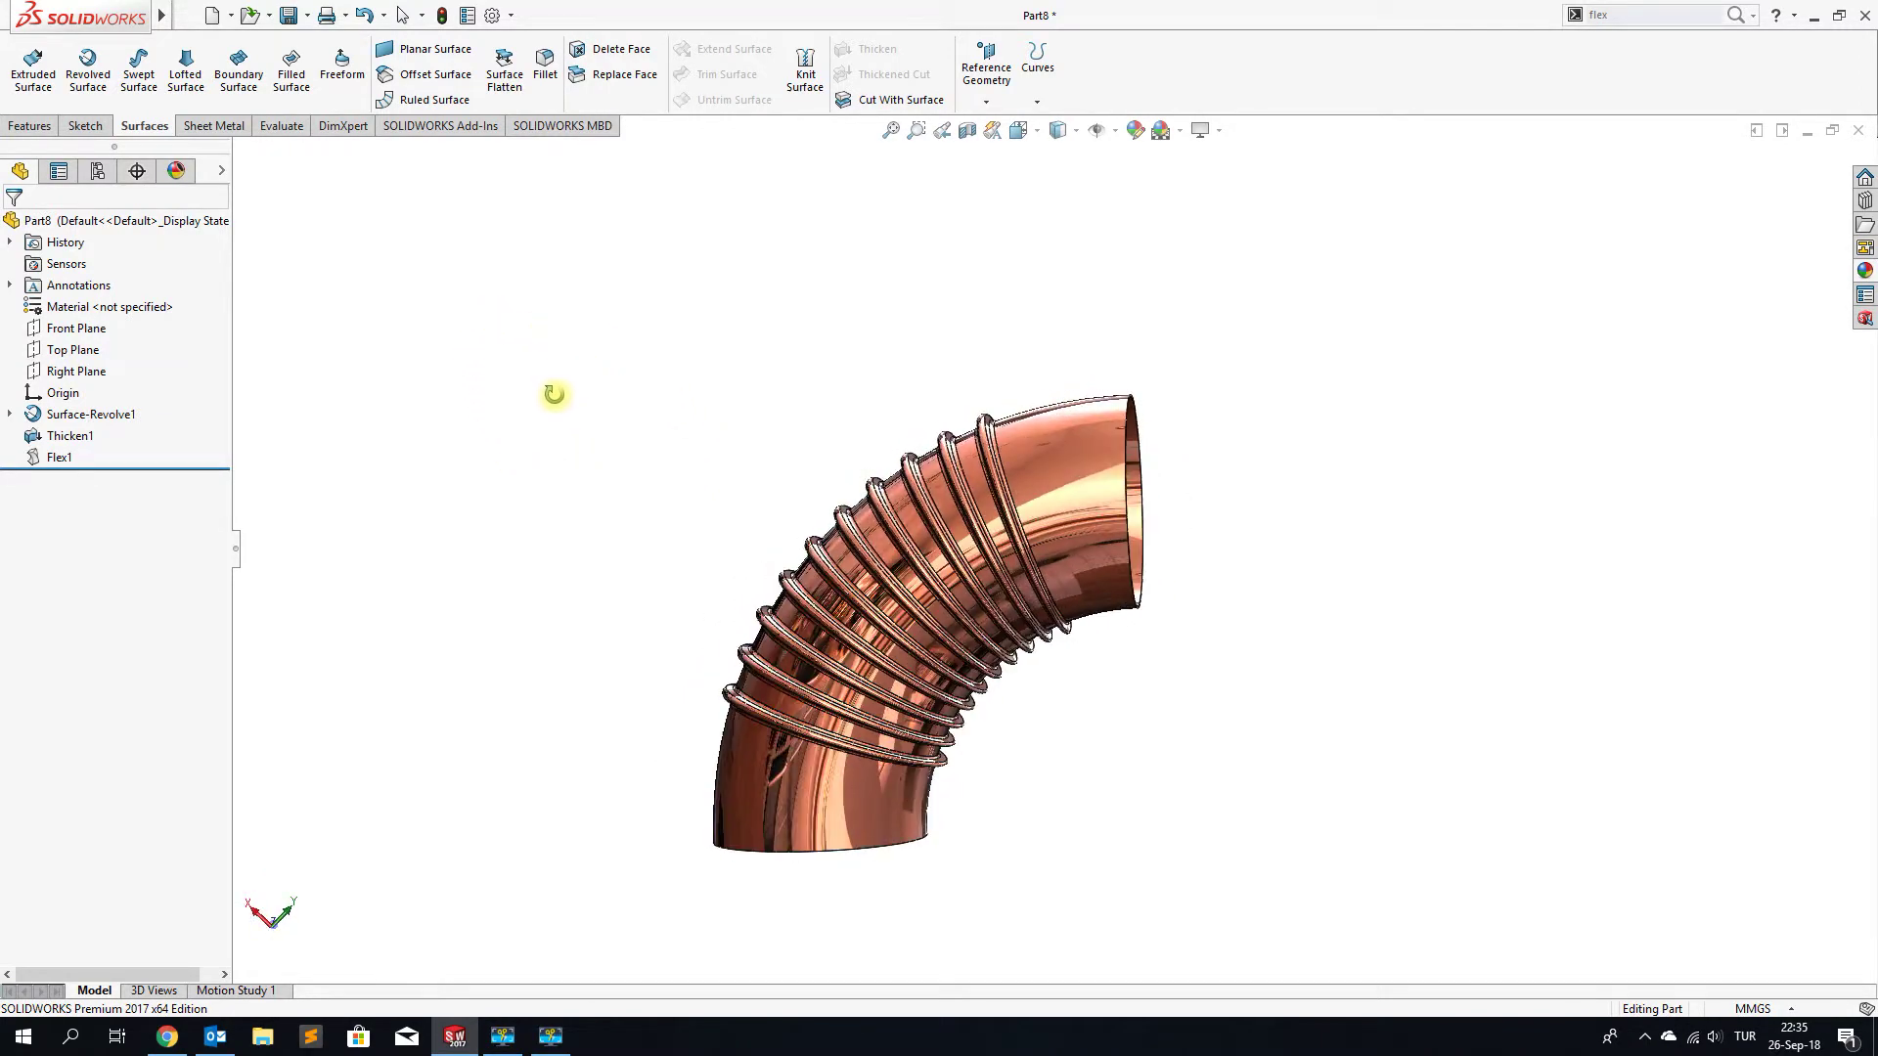
Edit Flex1 and raise the Trim Plane 1 offset to 80 mm, keeping the lower end straight
click(59, 457)
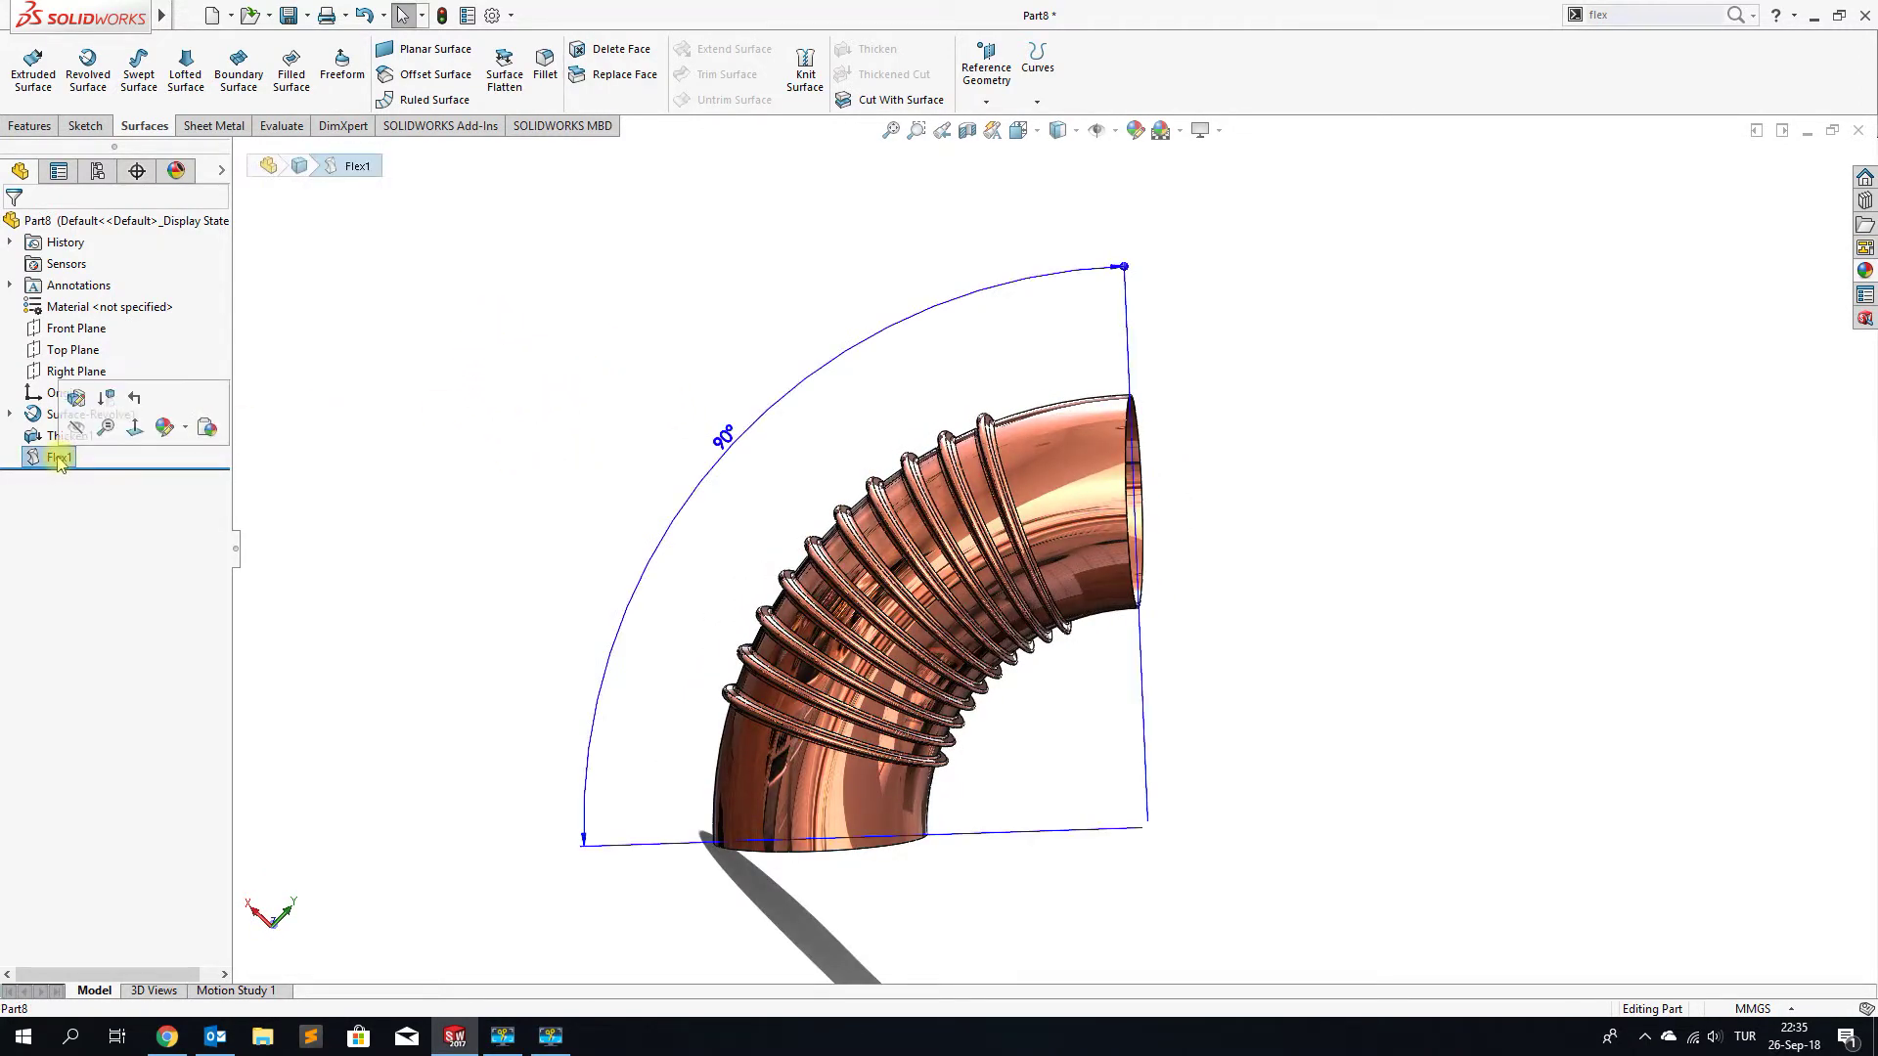
click(78, 399)
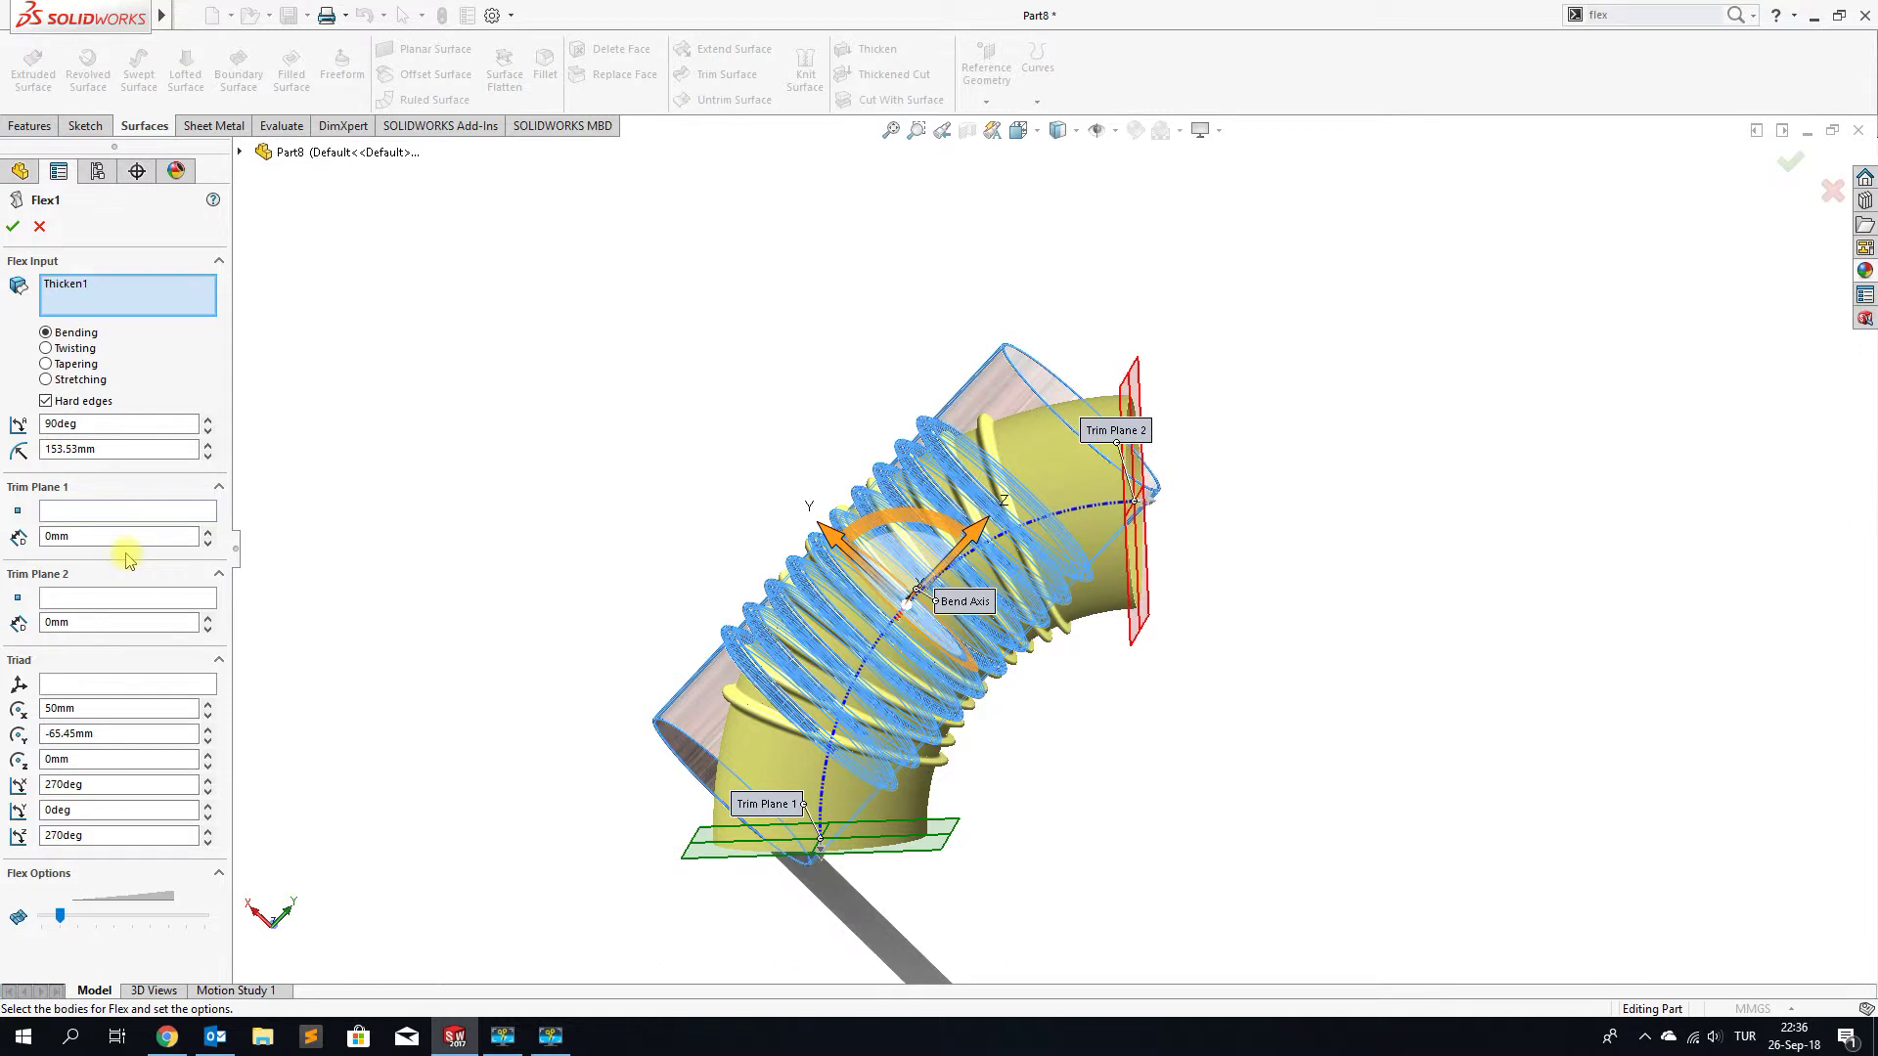
click(209, 533)
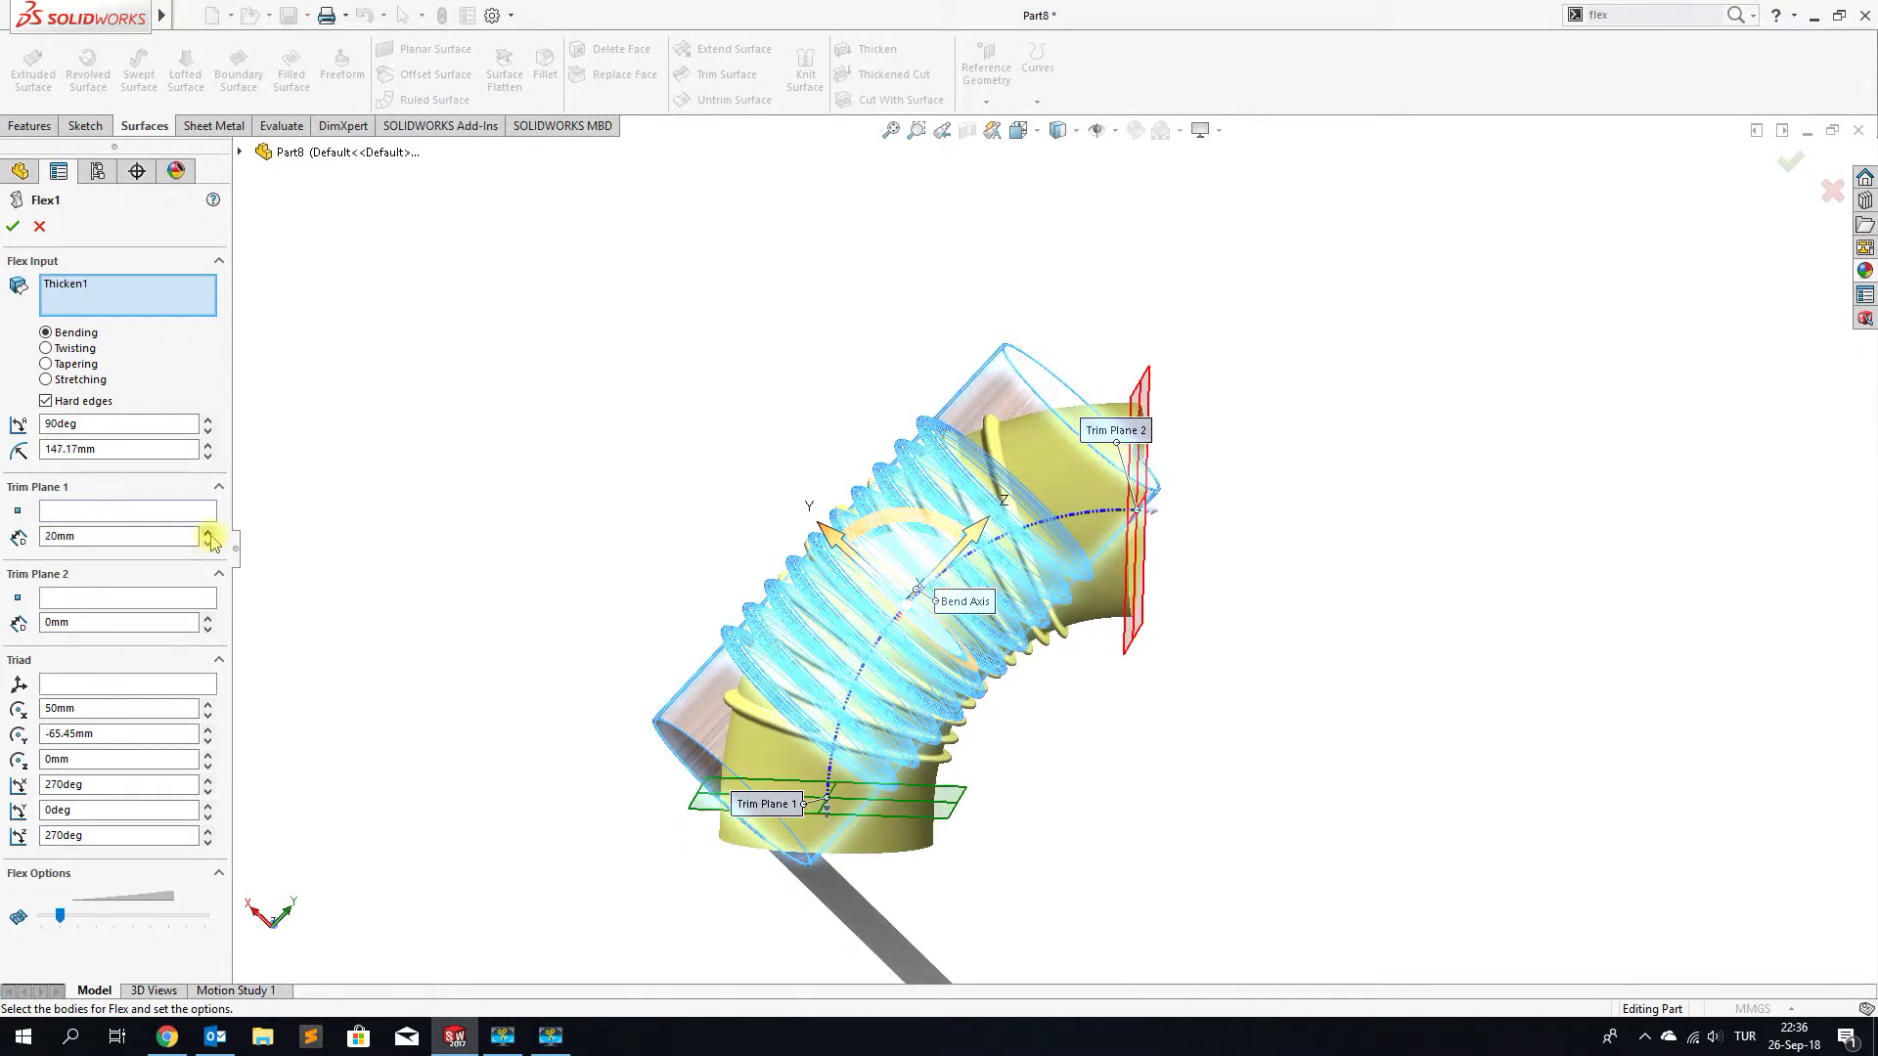
click(208, 533)
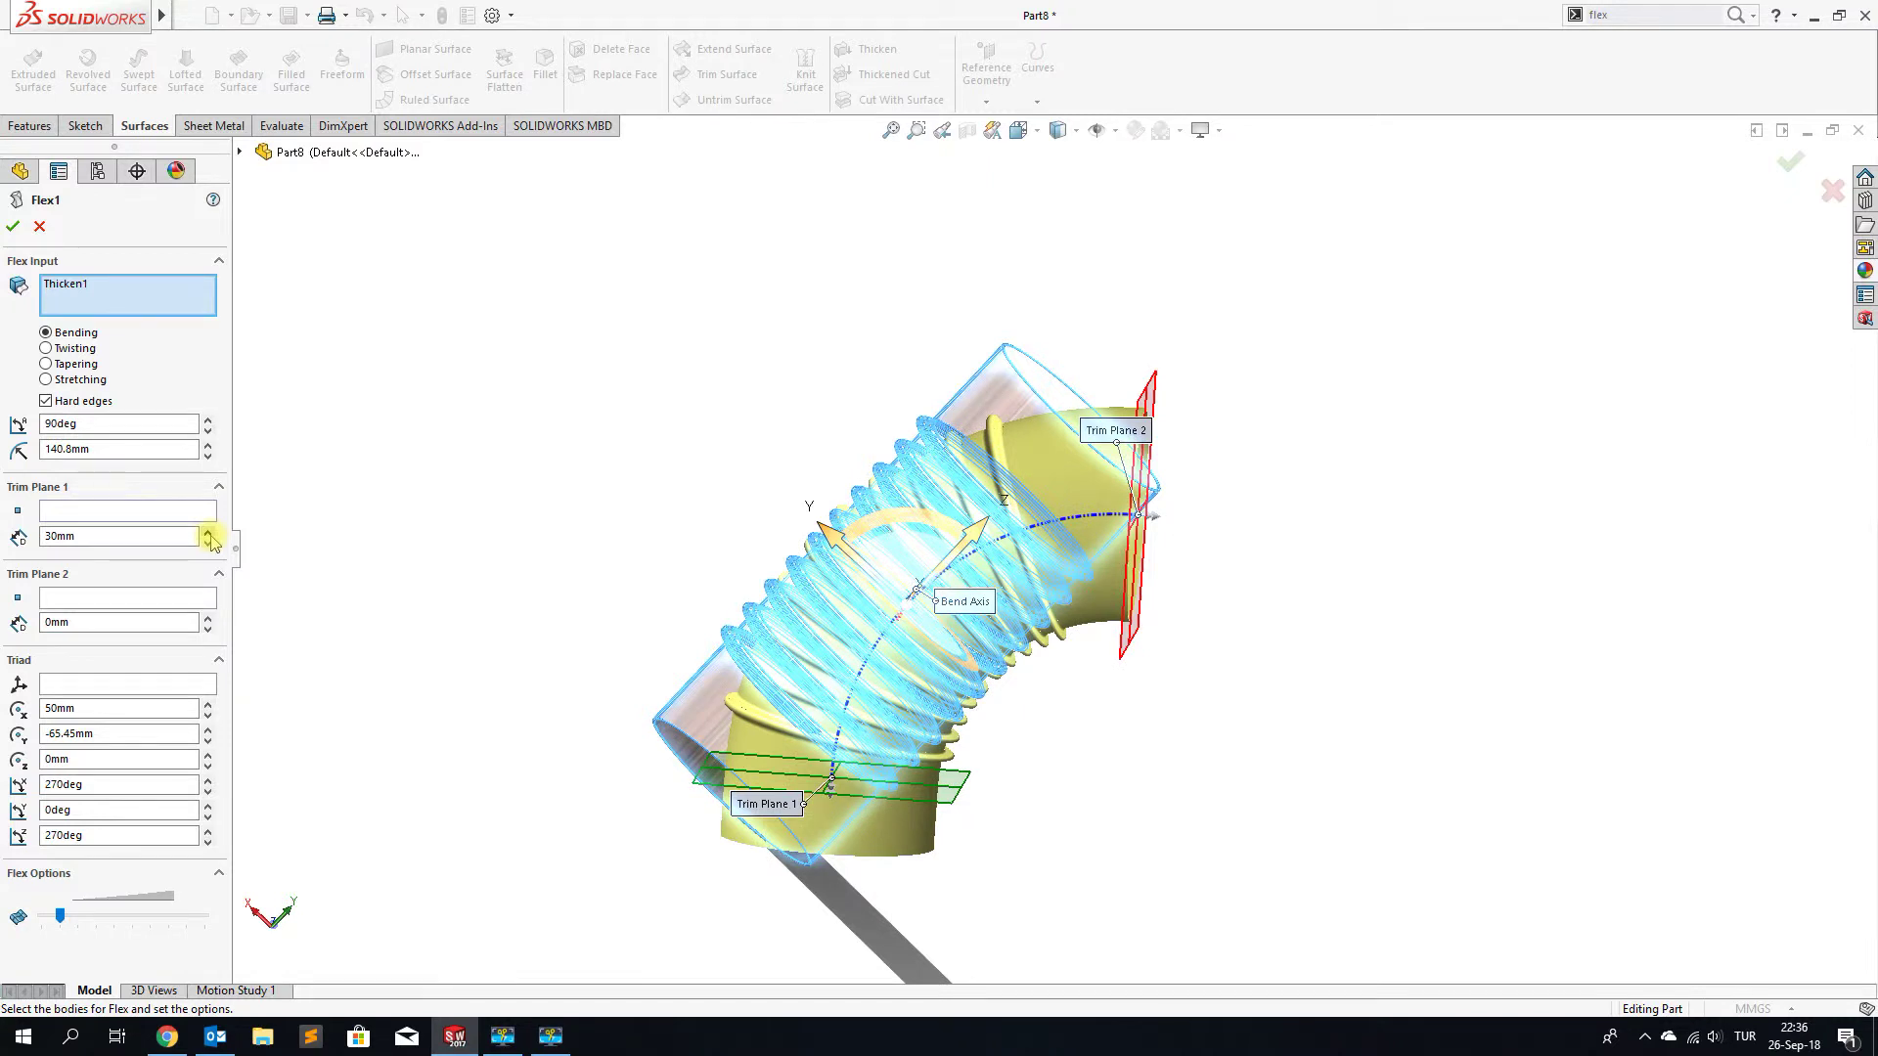
click(208, 533)
click(208, 533)
click(209, 533)
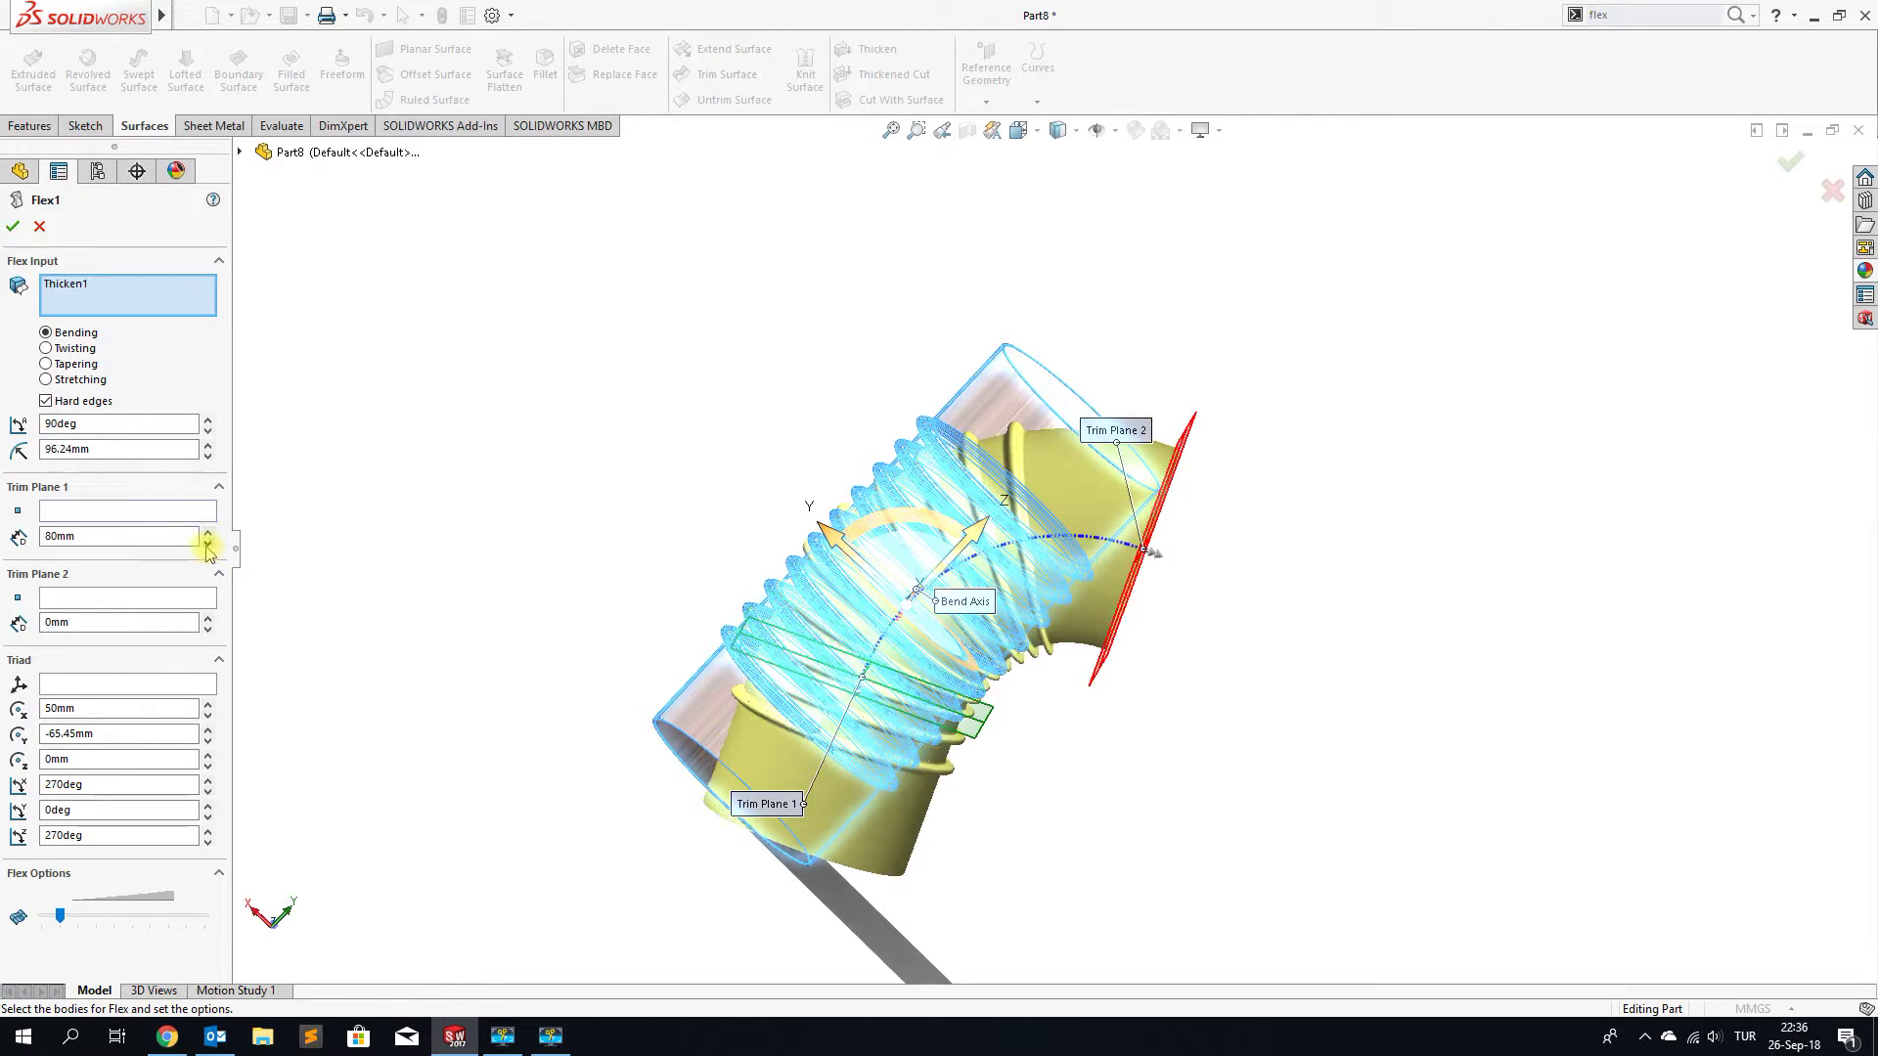
click(12, 228)
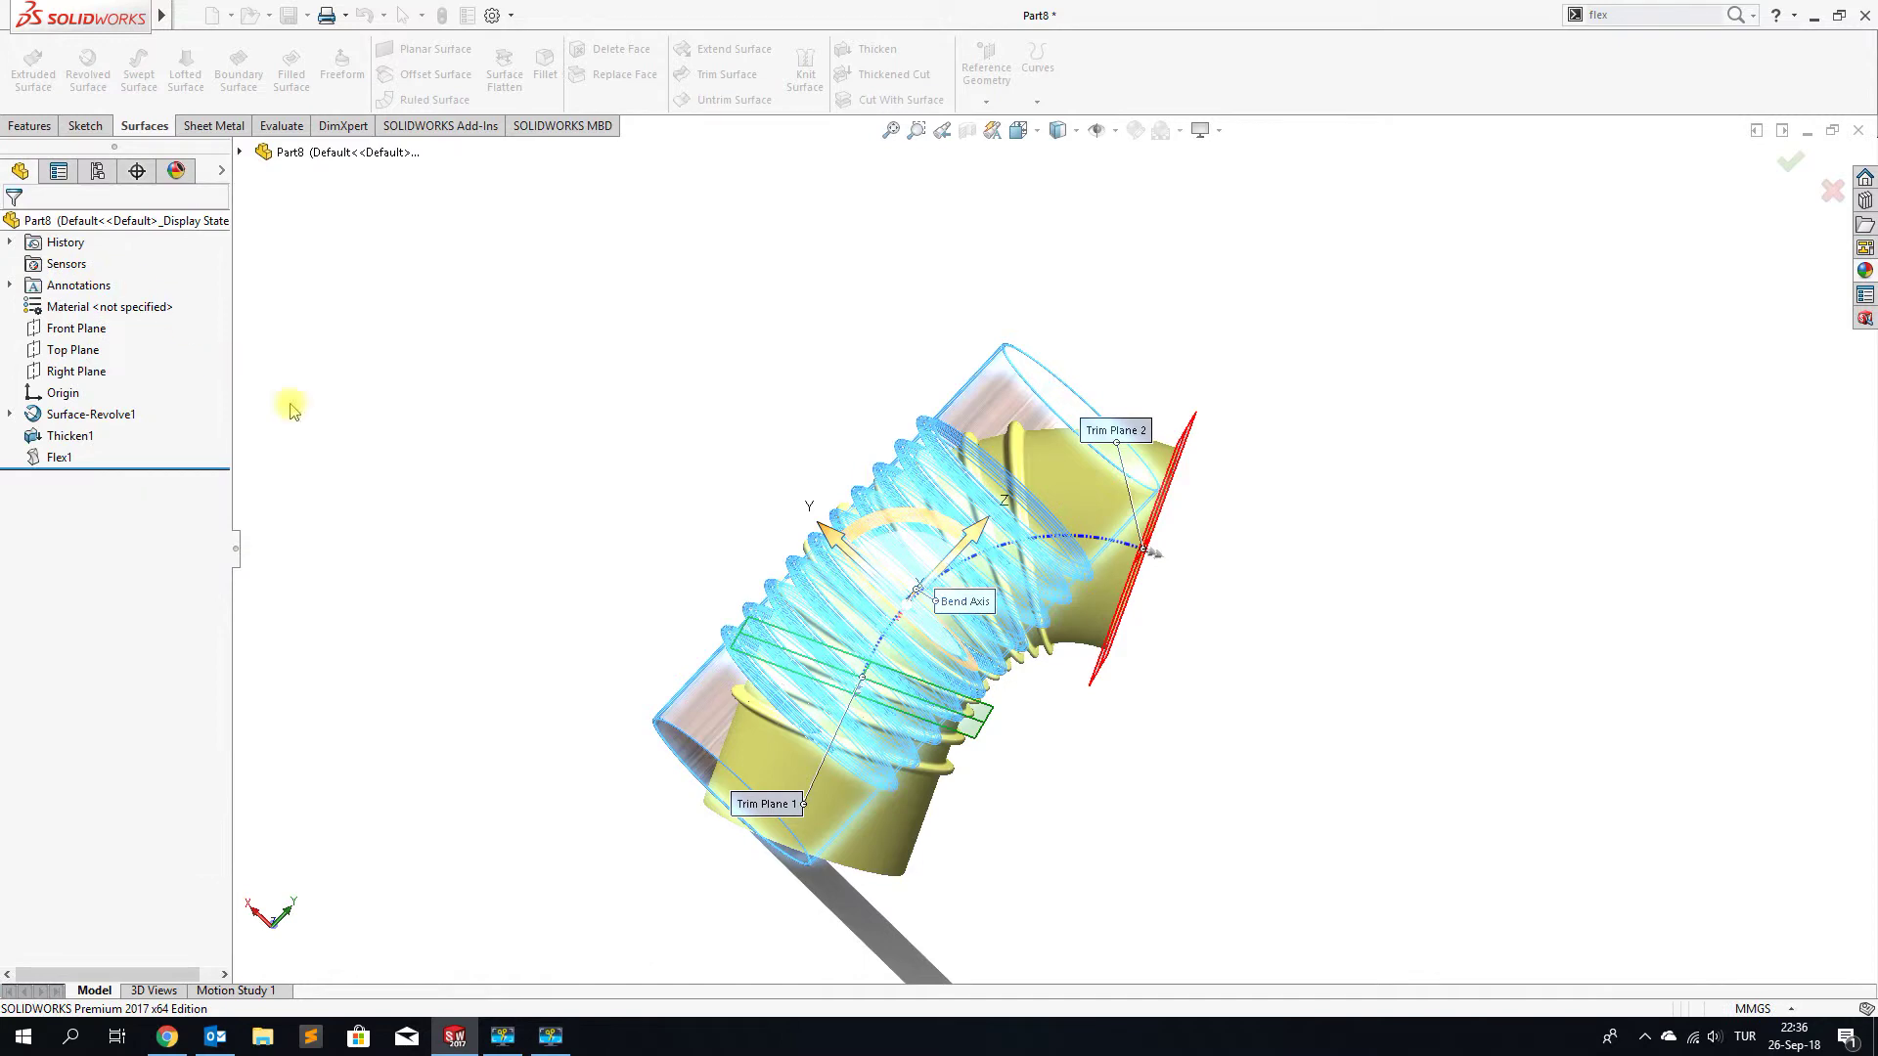
middle_drag(636, 593, 696, 583)
click(1075, 131)
click(1059, 189)
mouse_move(1040, 228)
middle_down()
mouse_move(1006, 369)
mouse_move(959, 402)
mouse_move(918, 314)
mouse_move(975, 306)
mouse_move(967, 359)
middle_up()
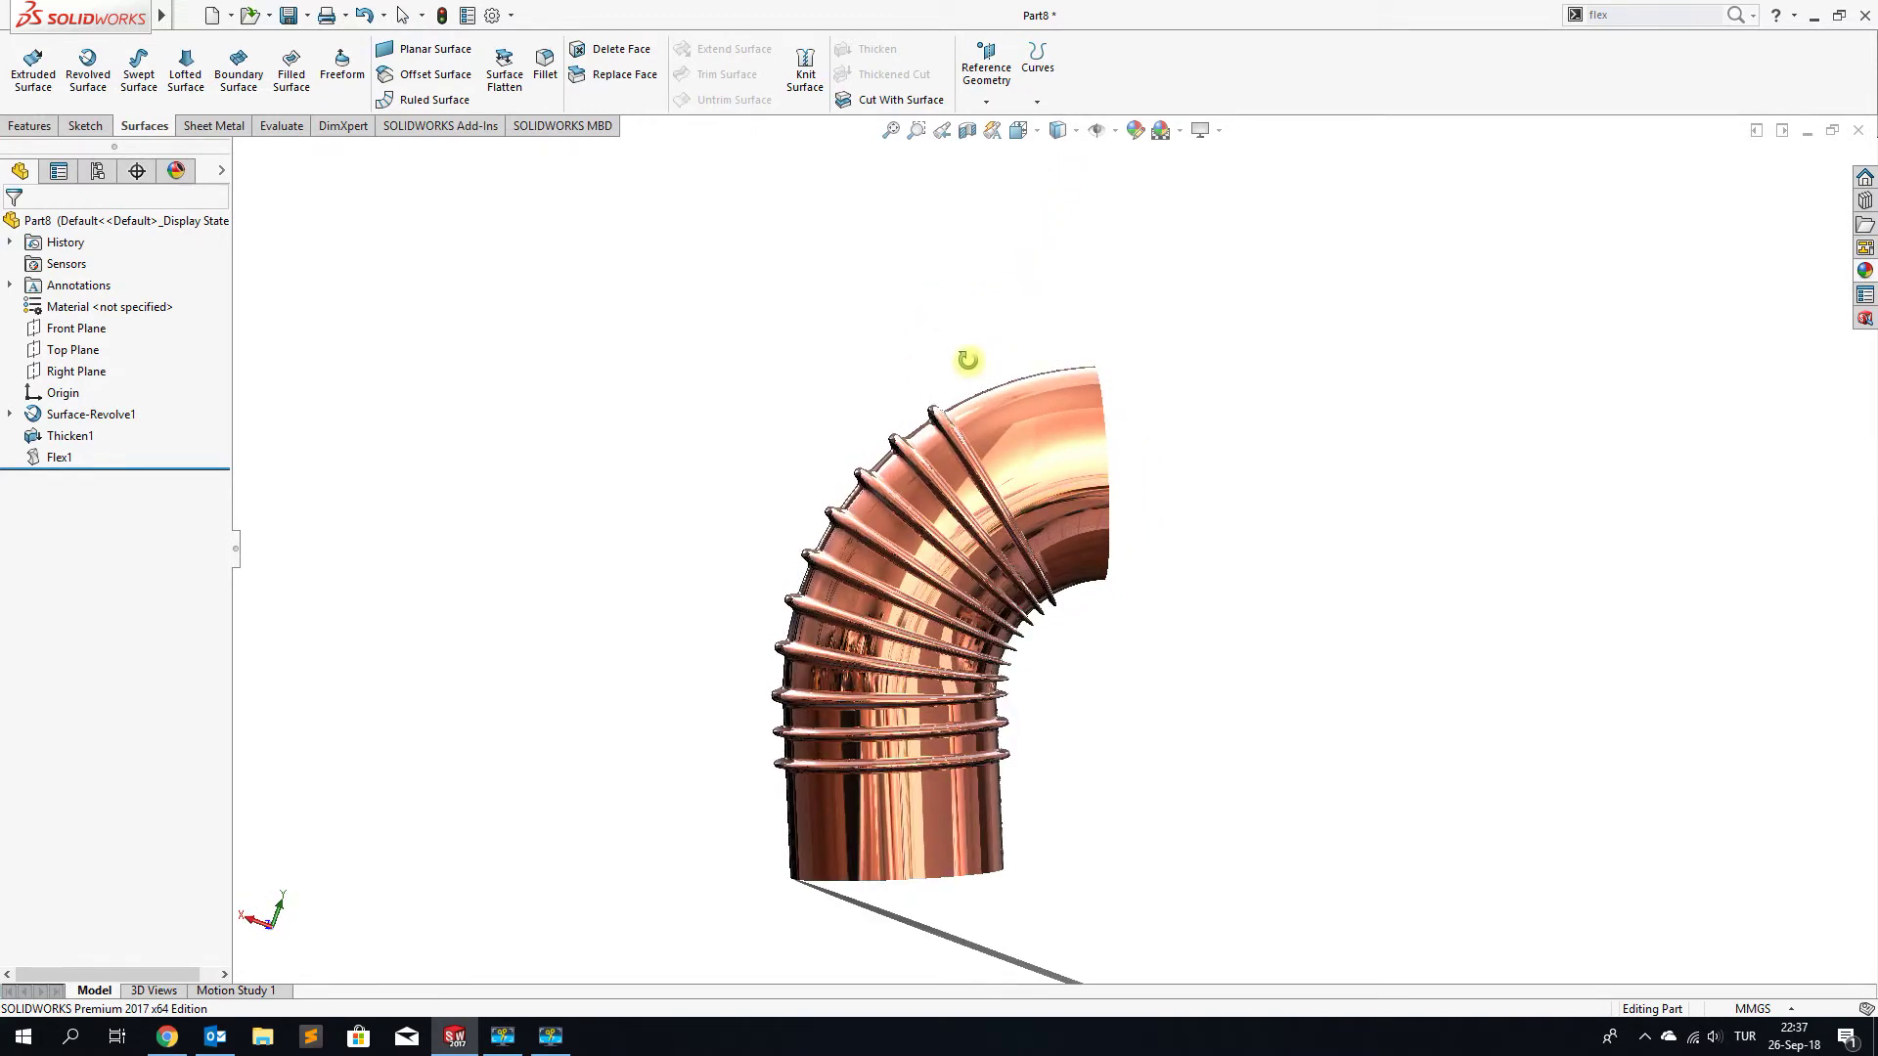
mouse_move(979, 365)
middle_down()
mouse_move(1111, 419)
mouse_move(1127, 293)
middle_up()
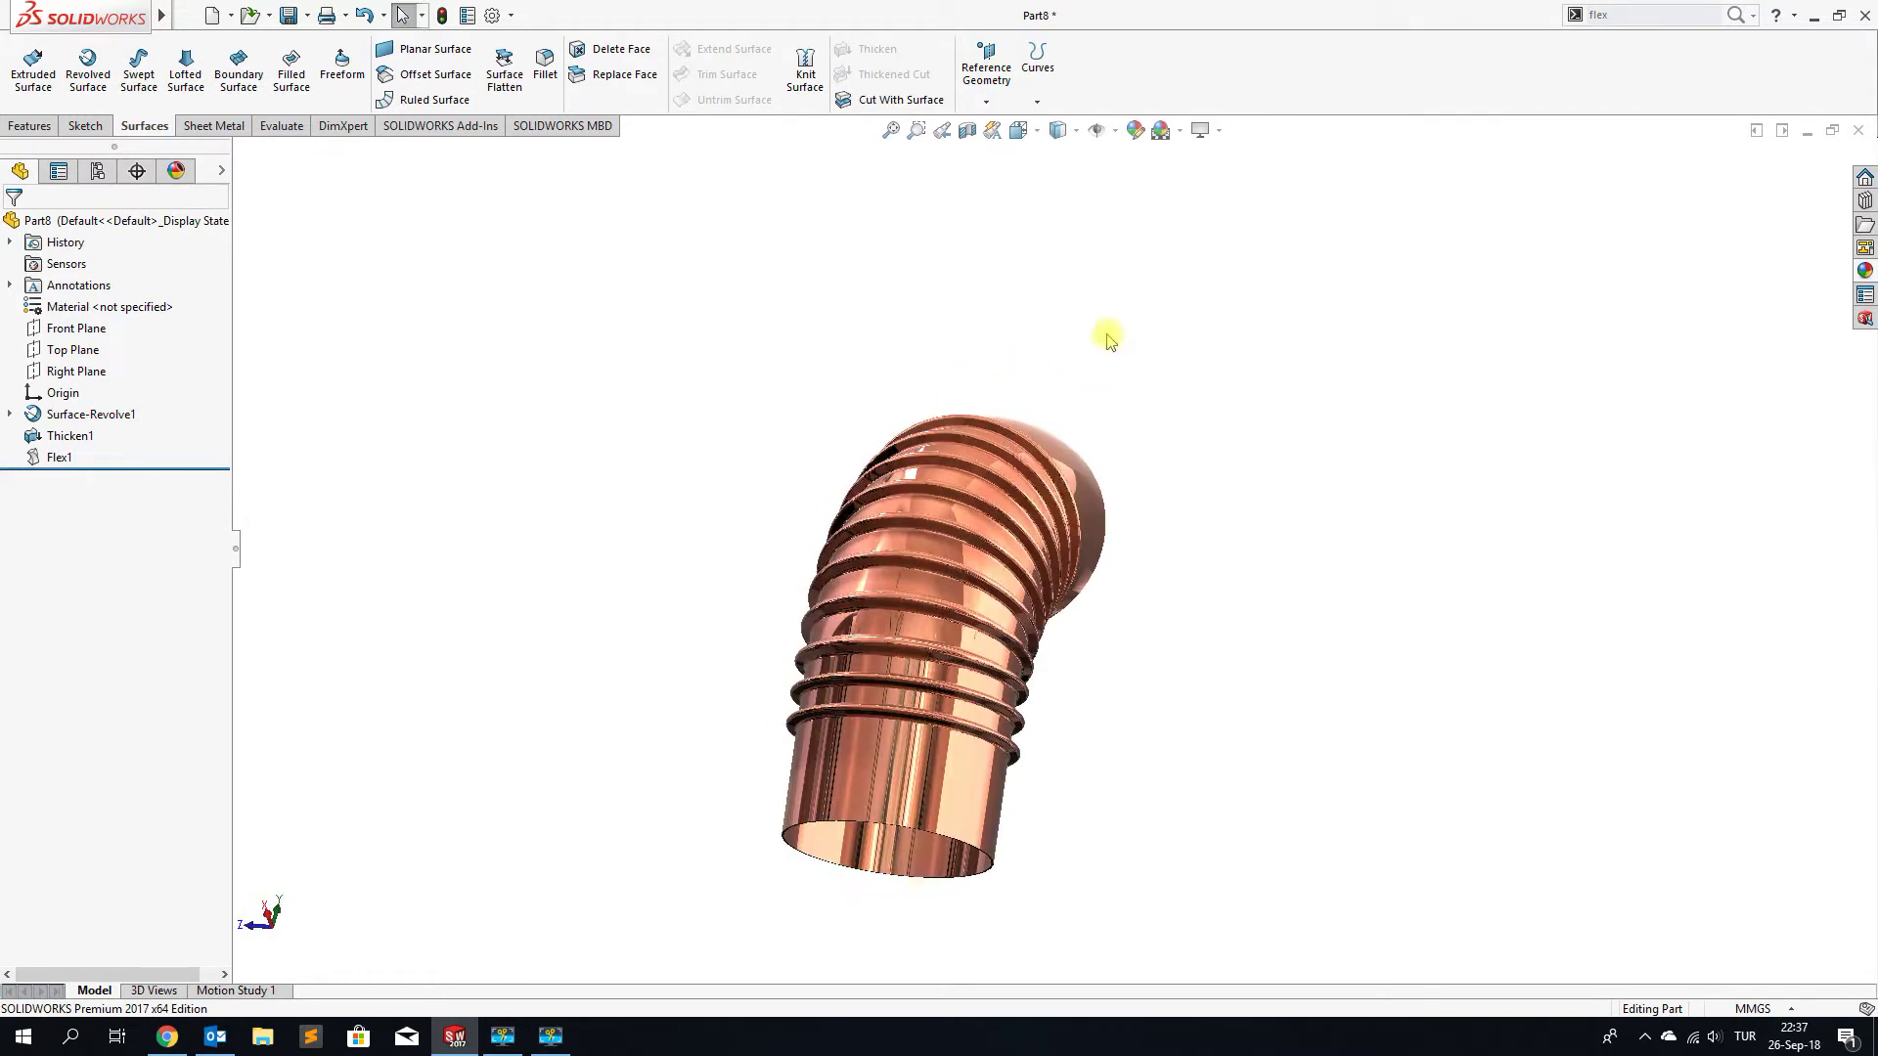
mouse_move(947, 634)
middle_down()
mouse_move(993, 461)
mouse_move(1006, 302)
mouse_move(959, 410)
mouse_move(859, 545)
mouse_move(777, 481)
middle_up()
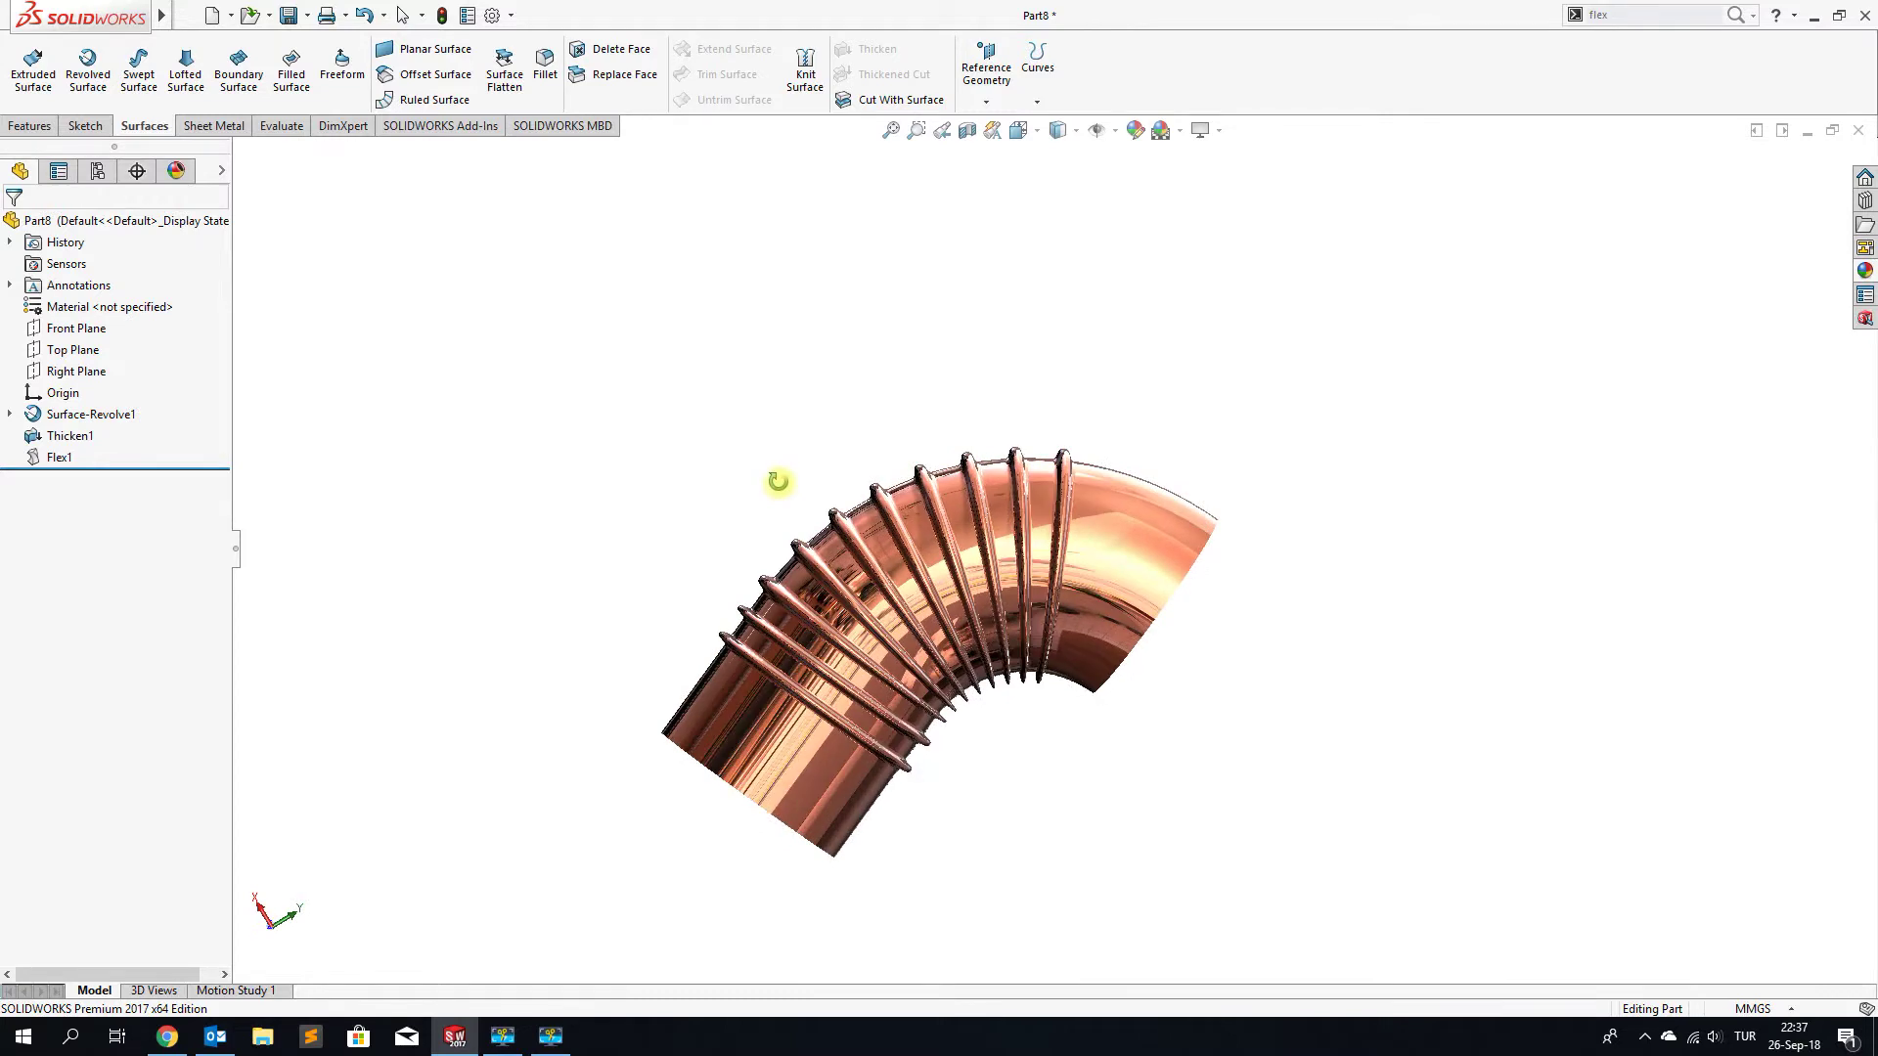
click(966, 135)
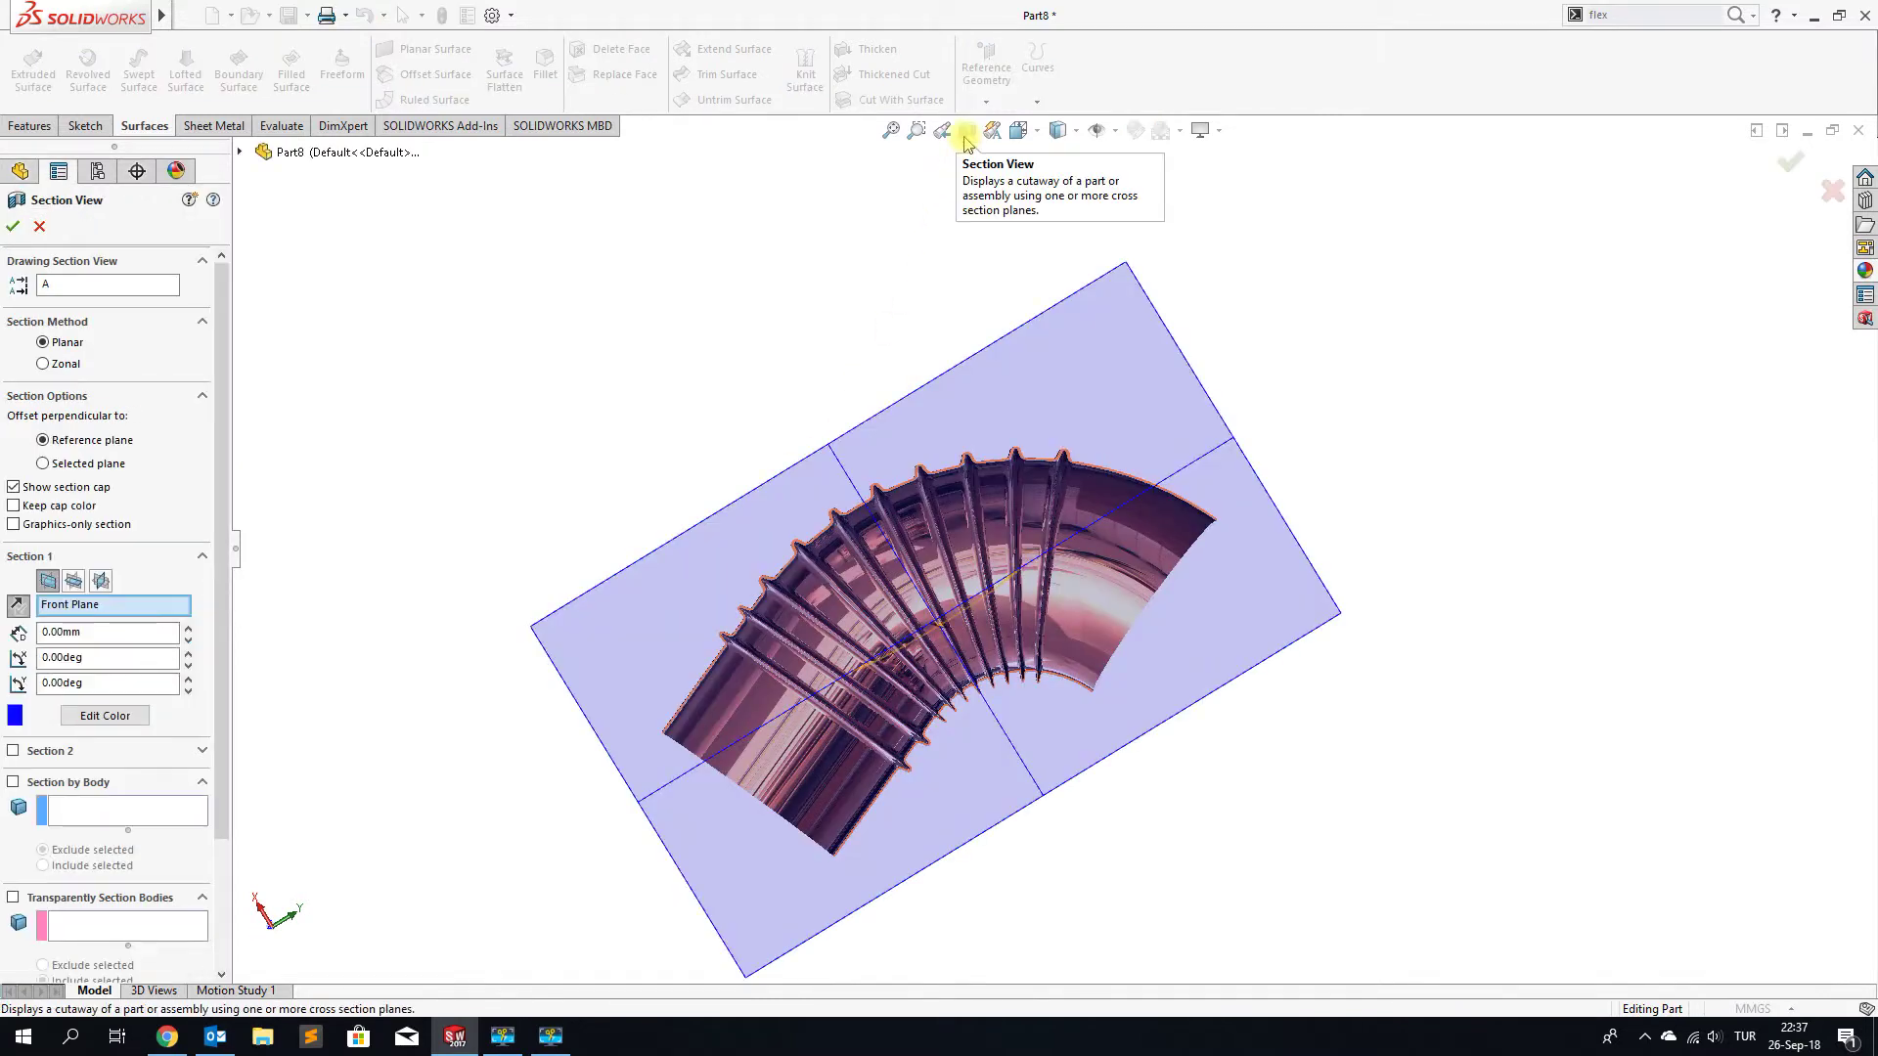
Apply the Front Plane section cut and zoom in on the corrugated ribs
mouse_move(910, 323)
middle_down()
mouse_move(947, 369)
mouse_move(1040, 398)
mouse_move(1034, 376)
mouse_move(985, 361)
mouse_move(1036, 368)
middle_up()
click(1791, 168)
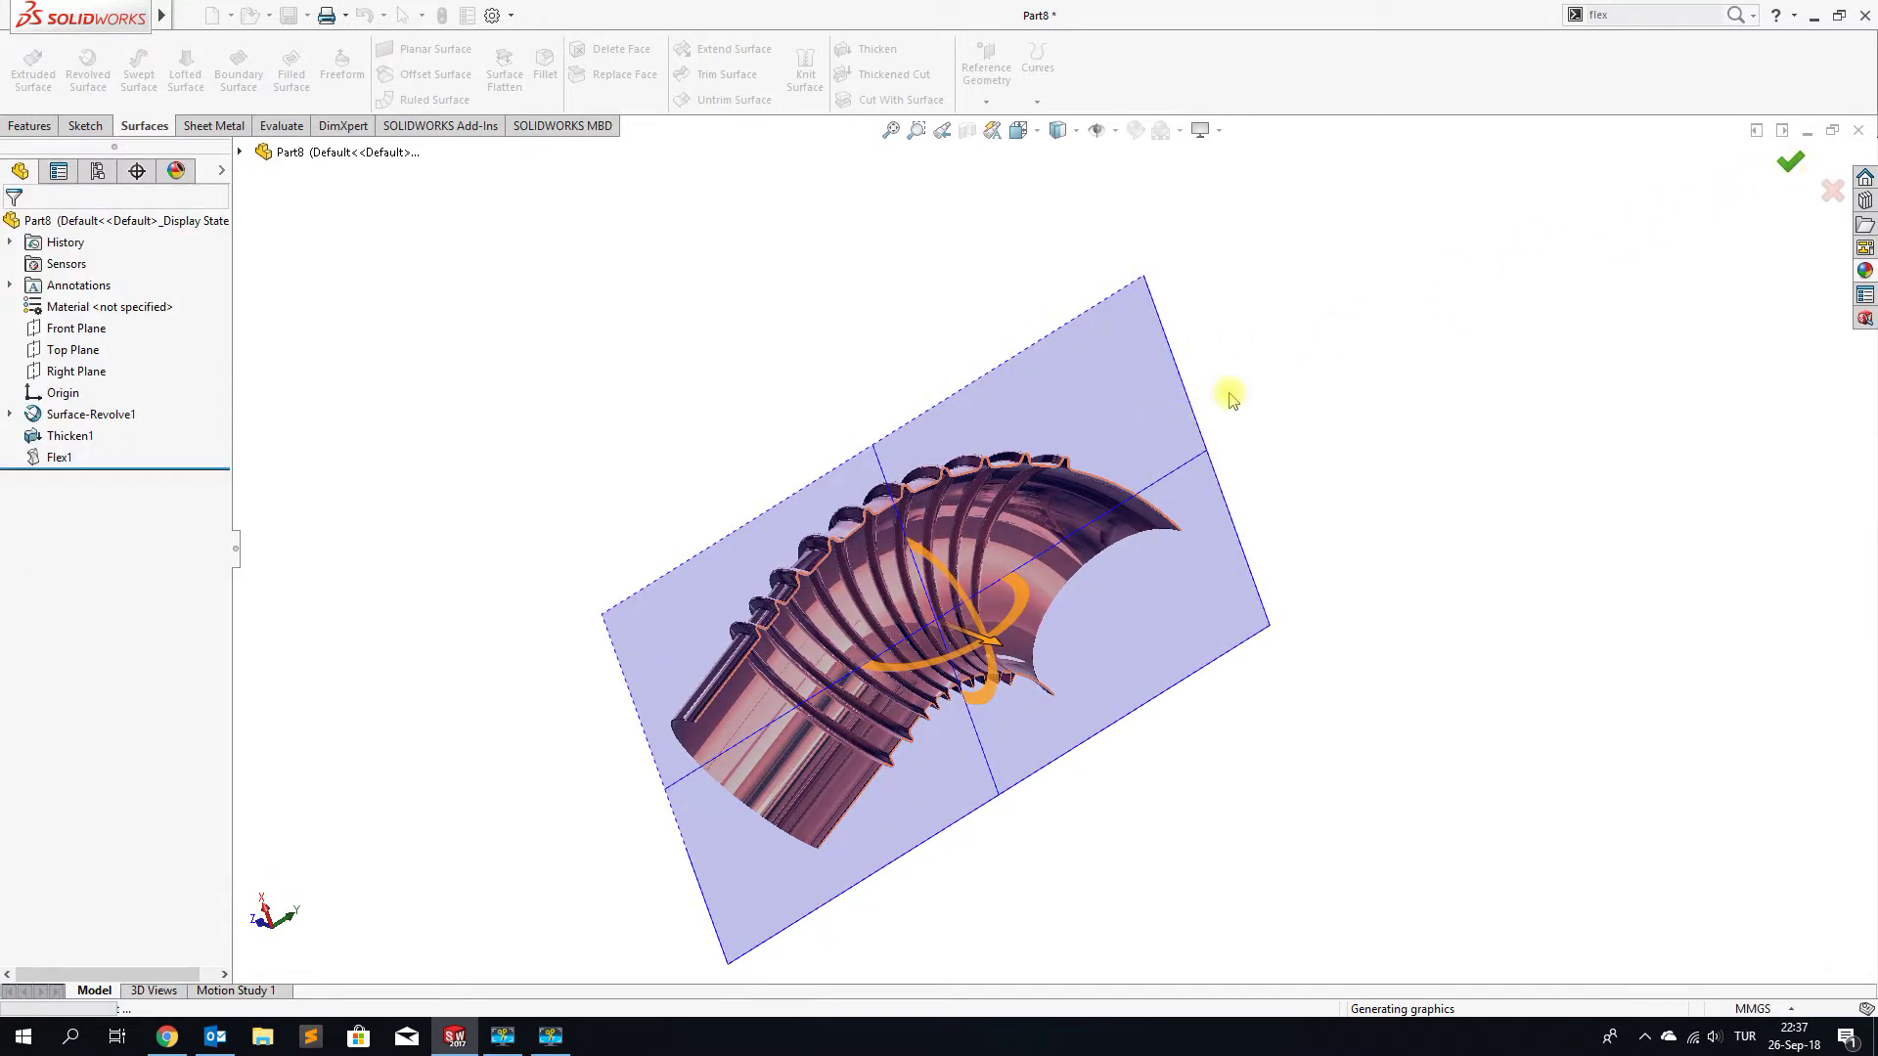
mouse_move(1076, 467)
middle_down()
mouse_move(839, 713)
mouse_move(839, 595)
middle_up()
scroll(976, 503, down, 3)
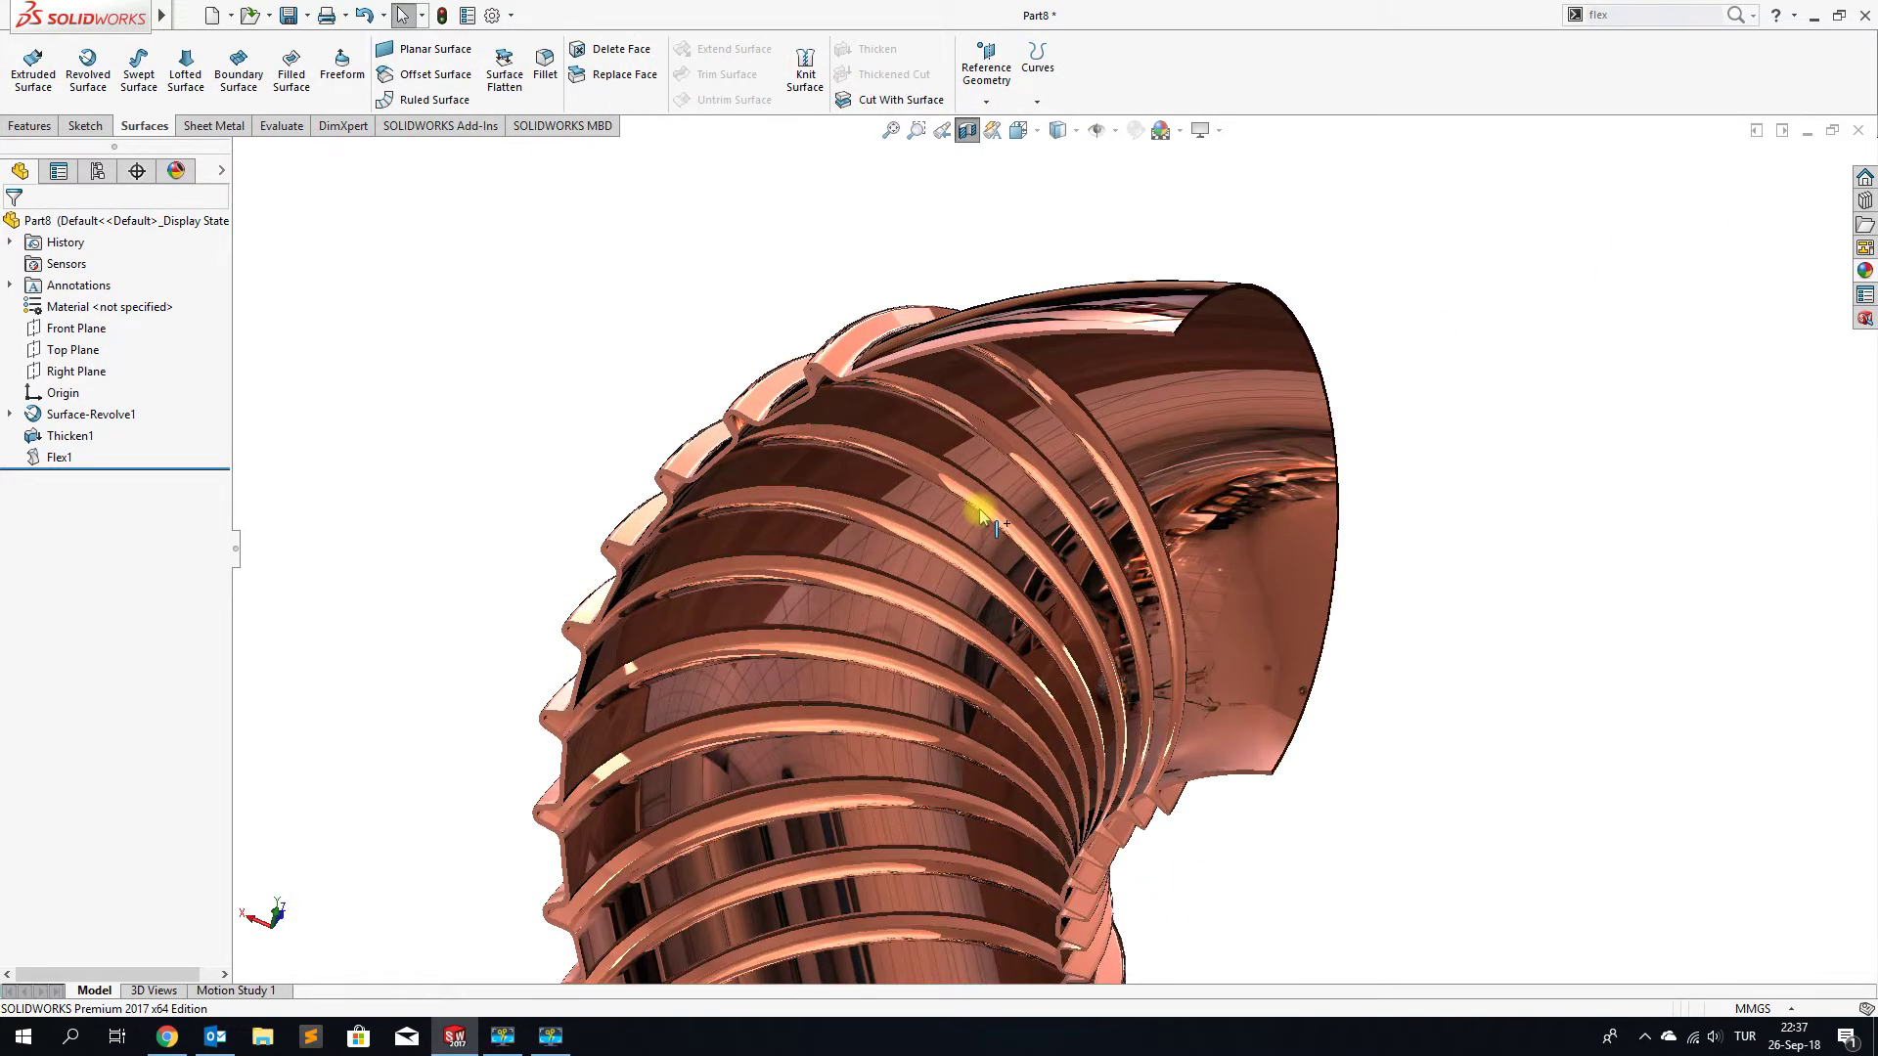
scroll(976, 502, down, 2)
scroll(1023, 421, down, 2)
scroll(1017, 419, down, 2)
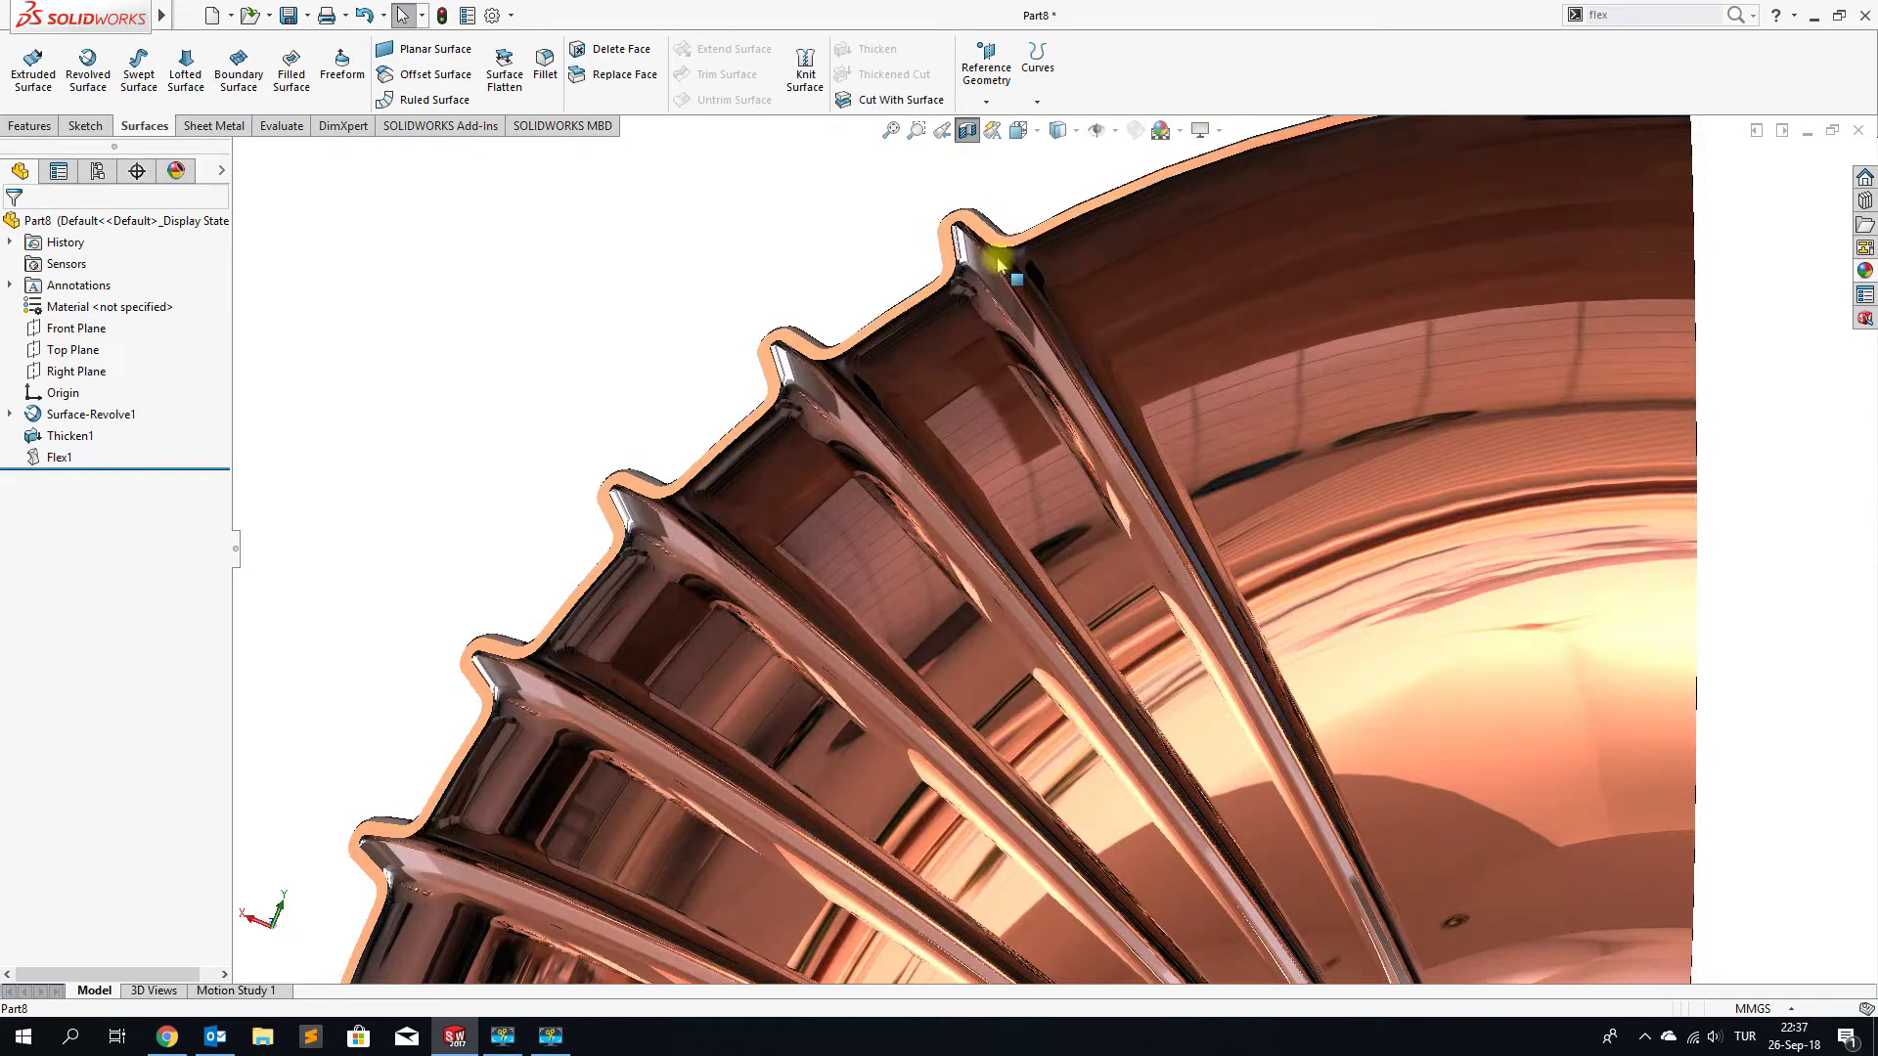
scroll(1008, 417, down, 2)
scroll(994, 416, down, 1)
Zoom back out from the ribs and turn the section view off
mouse_move(995, 415)
middle_down()
mouse_move(1010, 436)
mouse_move(989, 402)
mouse_move(944, 507)
middle_up()
scroll(944, 507, up, 2)
scroll(931, 537, up, 2)
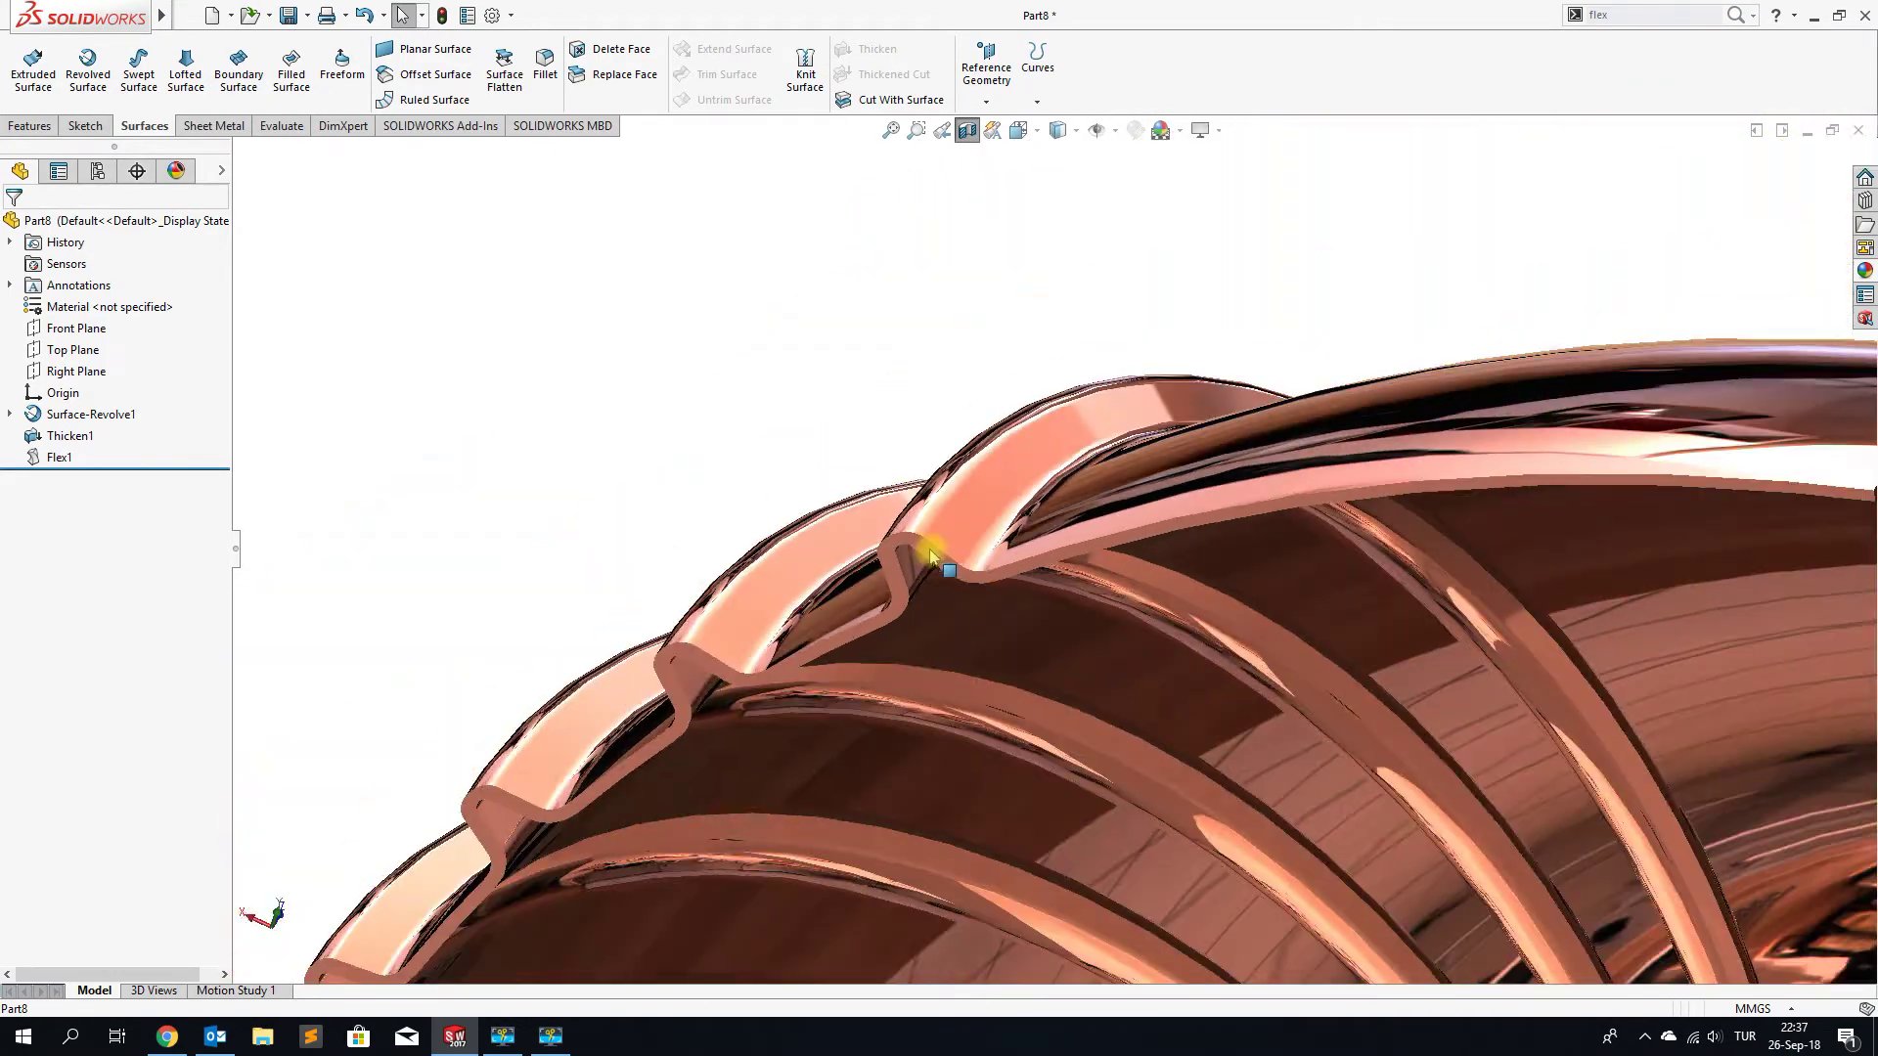
scroll(930, 544, up, 2)
scroll(940, 562, up, 2)
mouse_move(995, 618)
middle_down()
mouse_move(759, 779)
mouse_move(960, 658)
mouse_move(1098, 492)
middle_up()
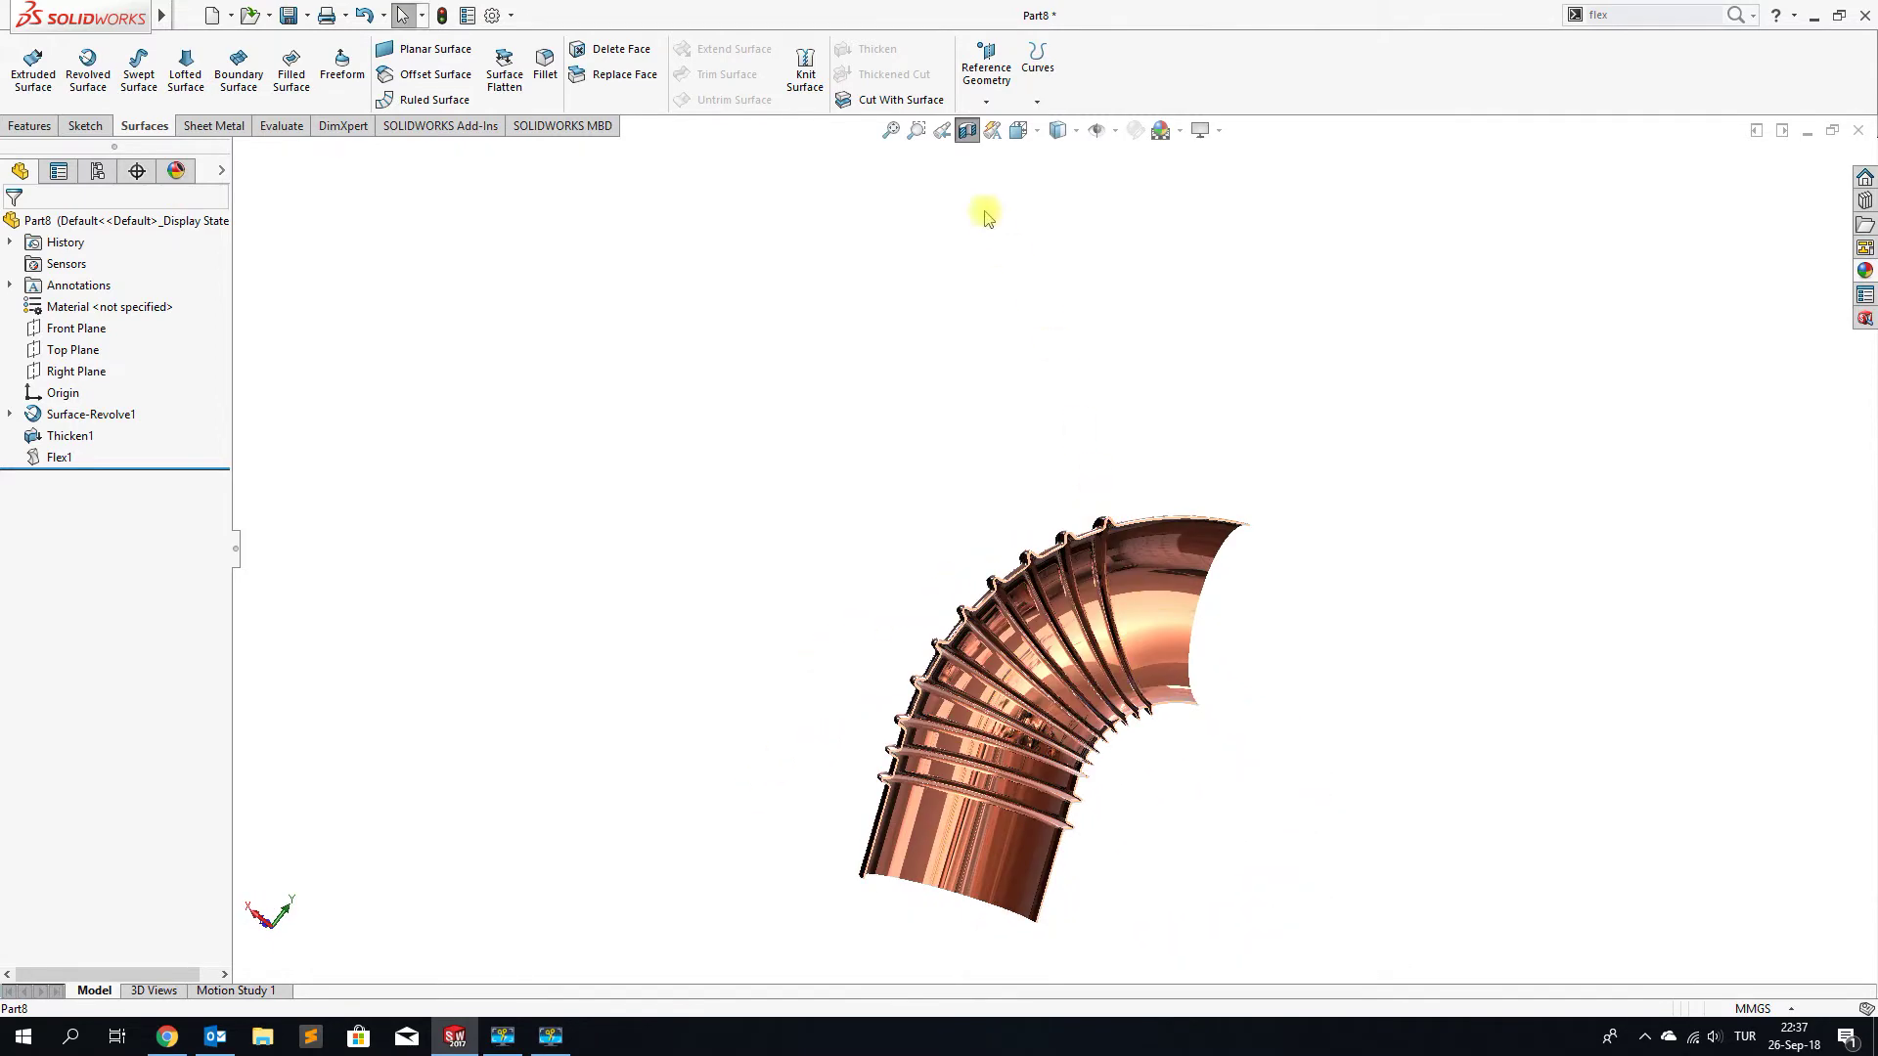
click(967, 130)
Edit Flex1 and reset the Trim Plane 1 offset to 0 mm so the whole tube bends
mouse_move(978, 684)
middle_down()
mouse_move(1041, 561)
mouse_move(1086, 523)
middle_up()
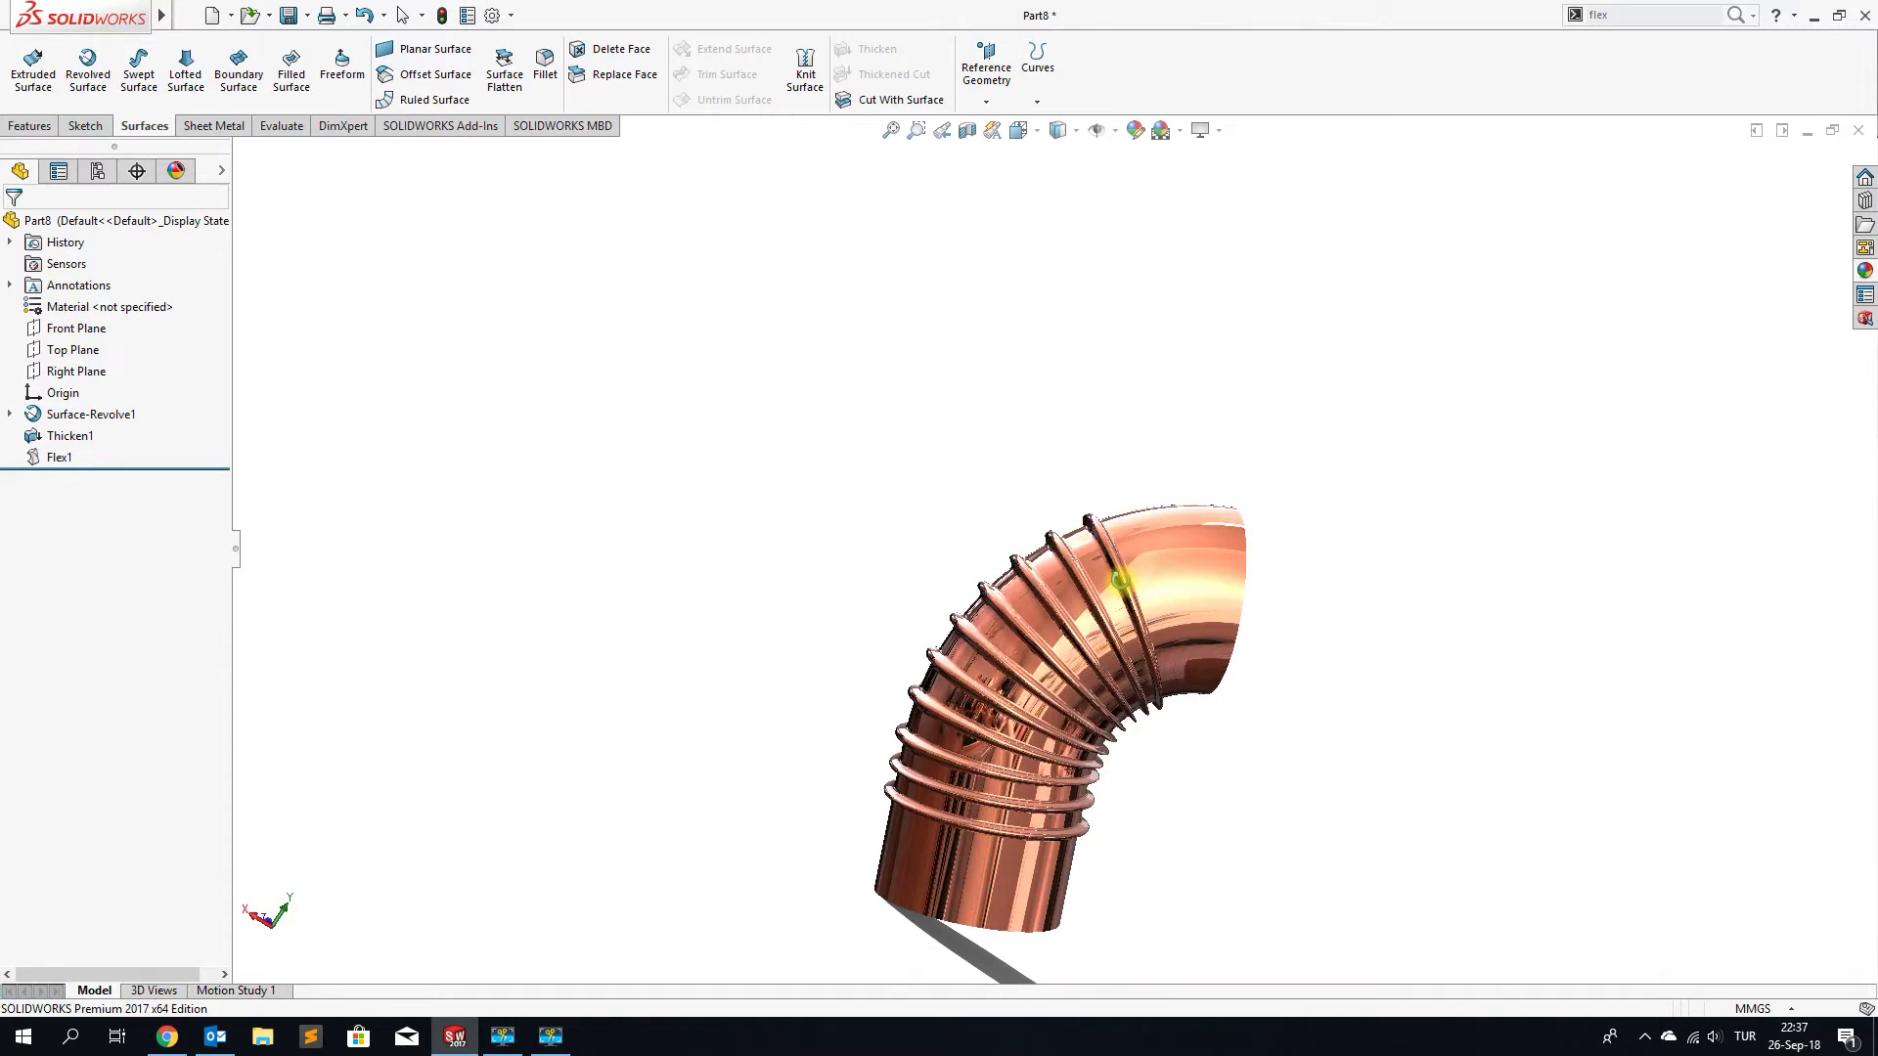
click(66, 460)
click(92, 405)
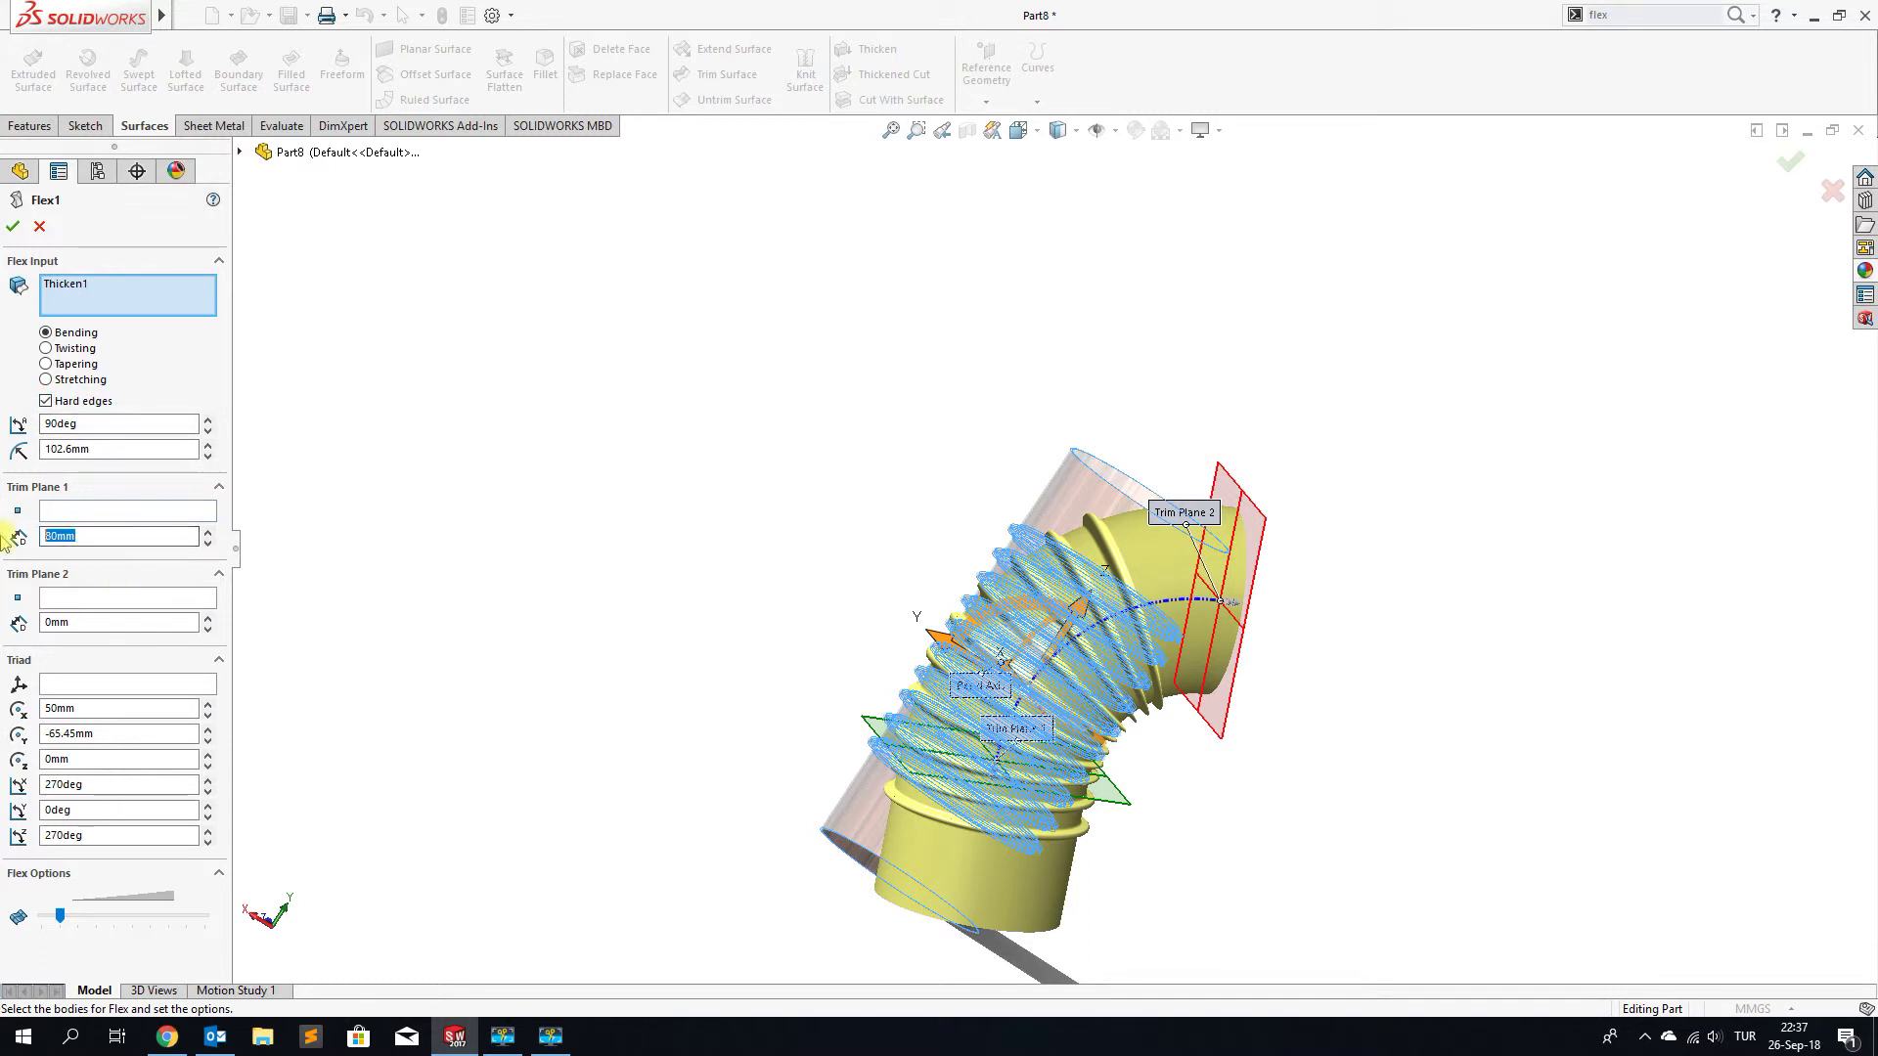
text(0)
key(Return)
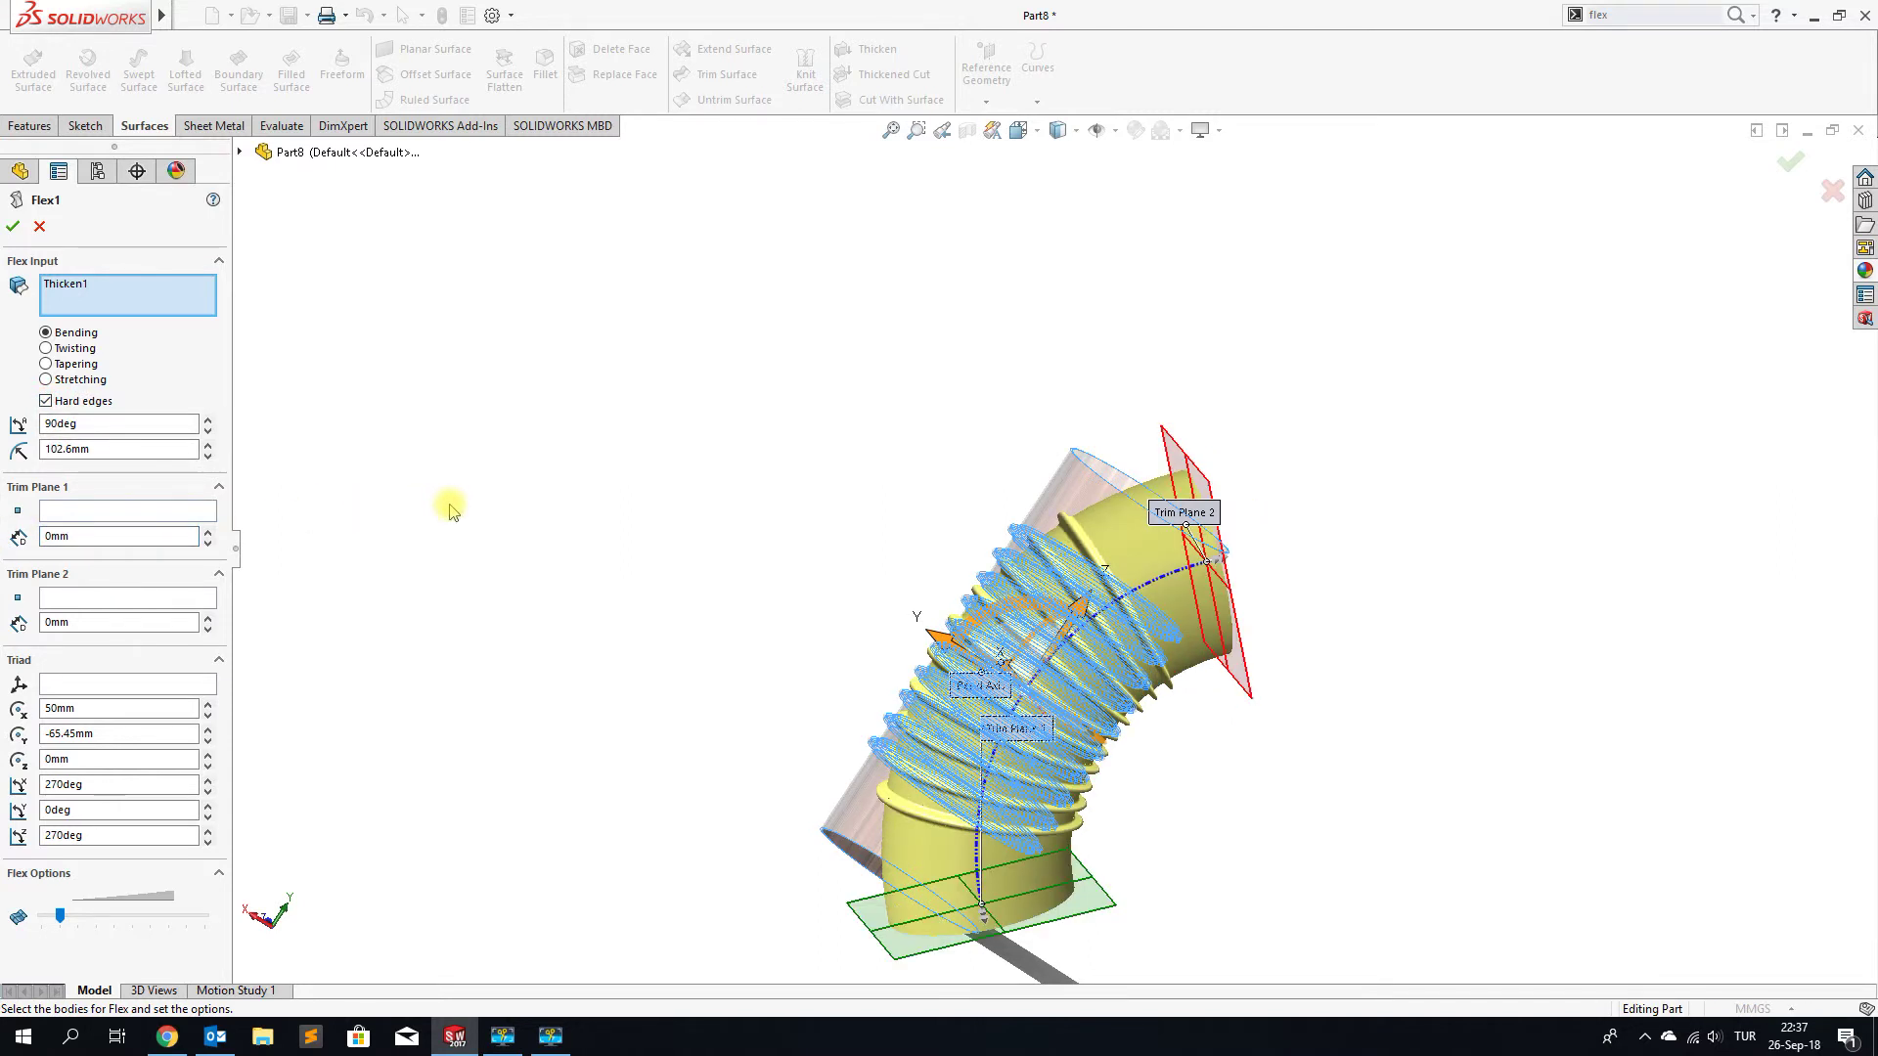
click(12, 228)
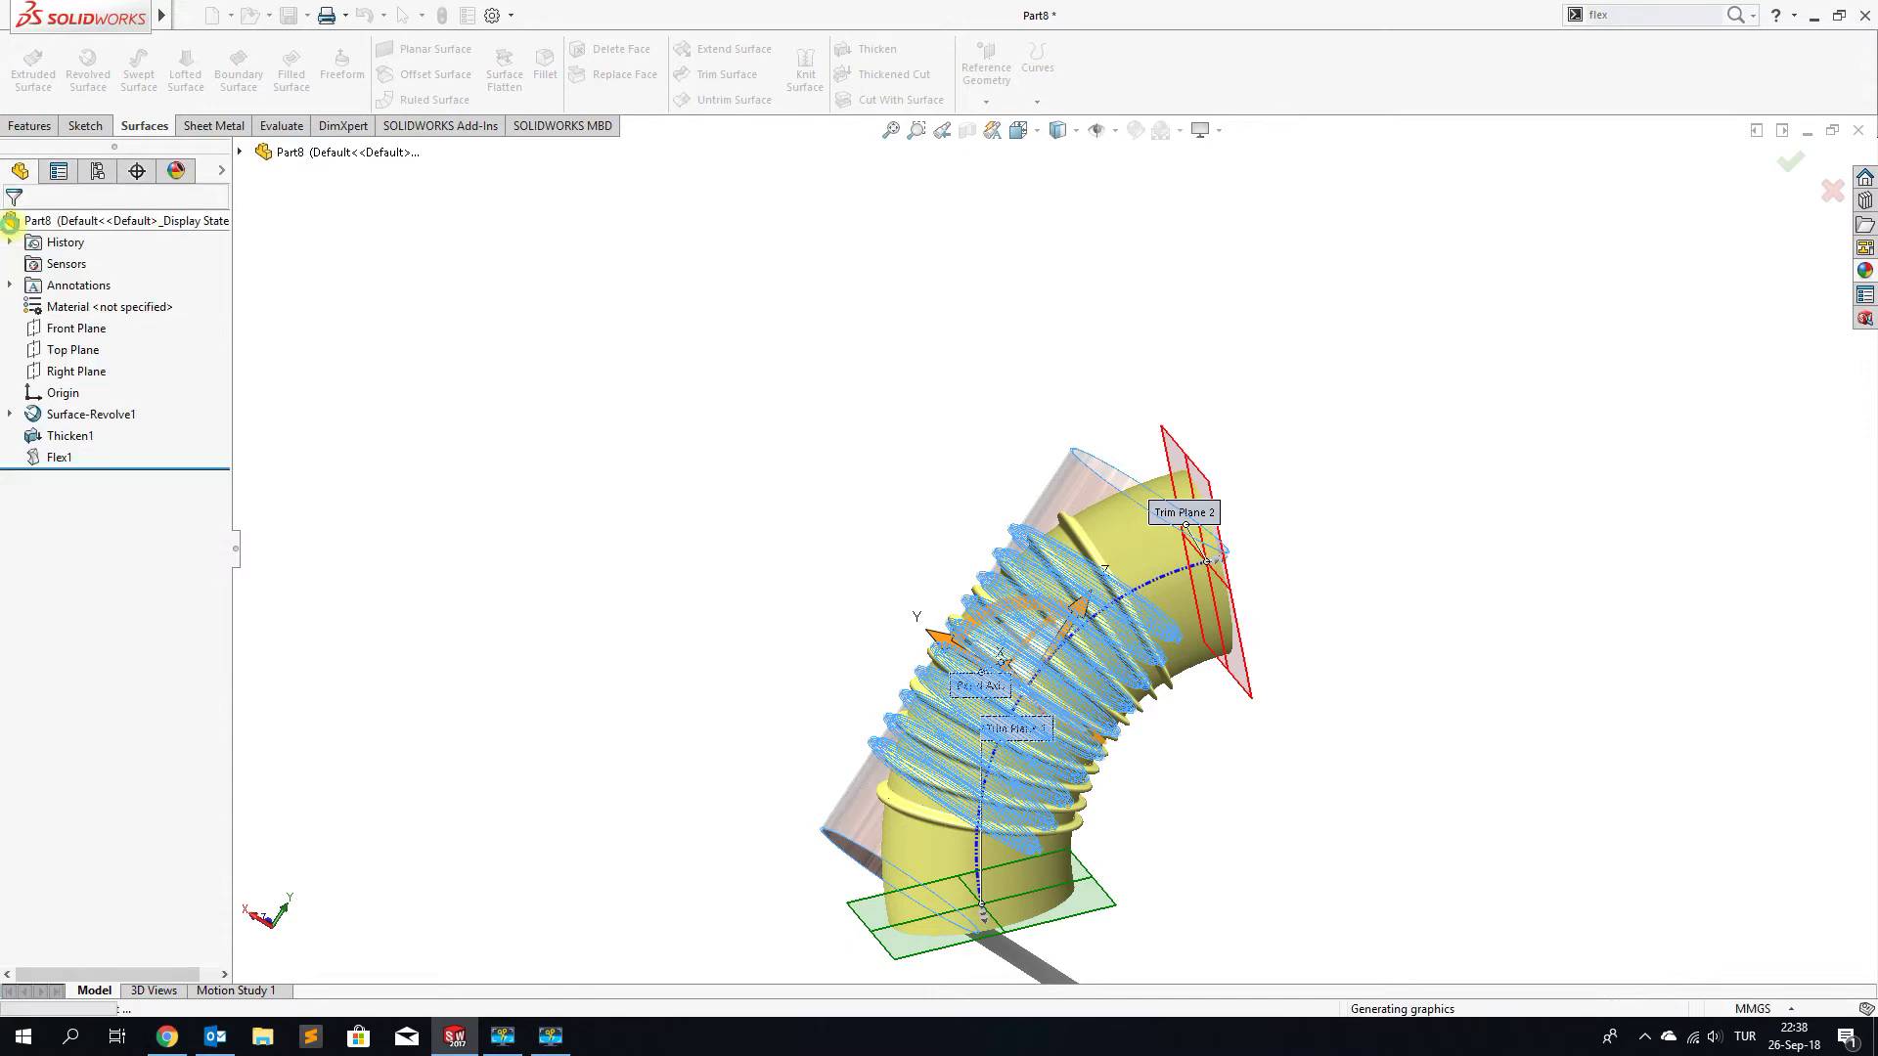
mouse_move(671, 658)
middle_down()
mouse_move(688, 516)
mouse_move(646, 642)
mouse_move(675, 658)
mouse_move(671, 620)
middle_up()
scroll(880, 802, down, 2)
scroll(1027, 812, down, 2)
scroll(1046, 753, up, 3)
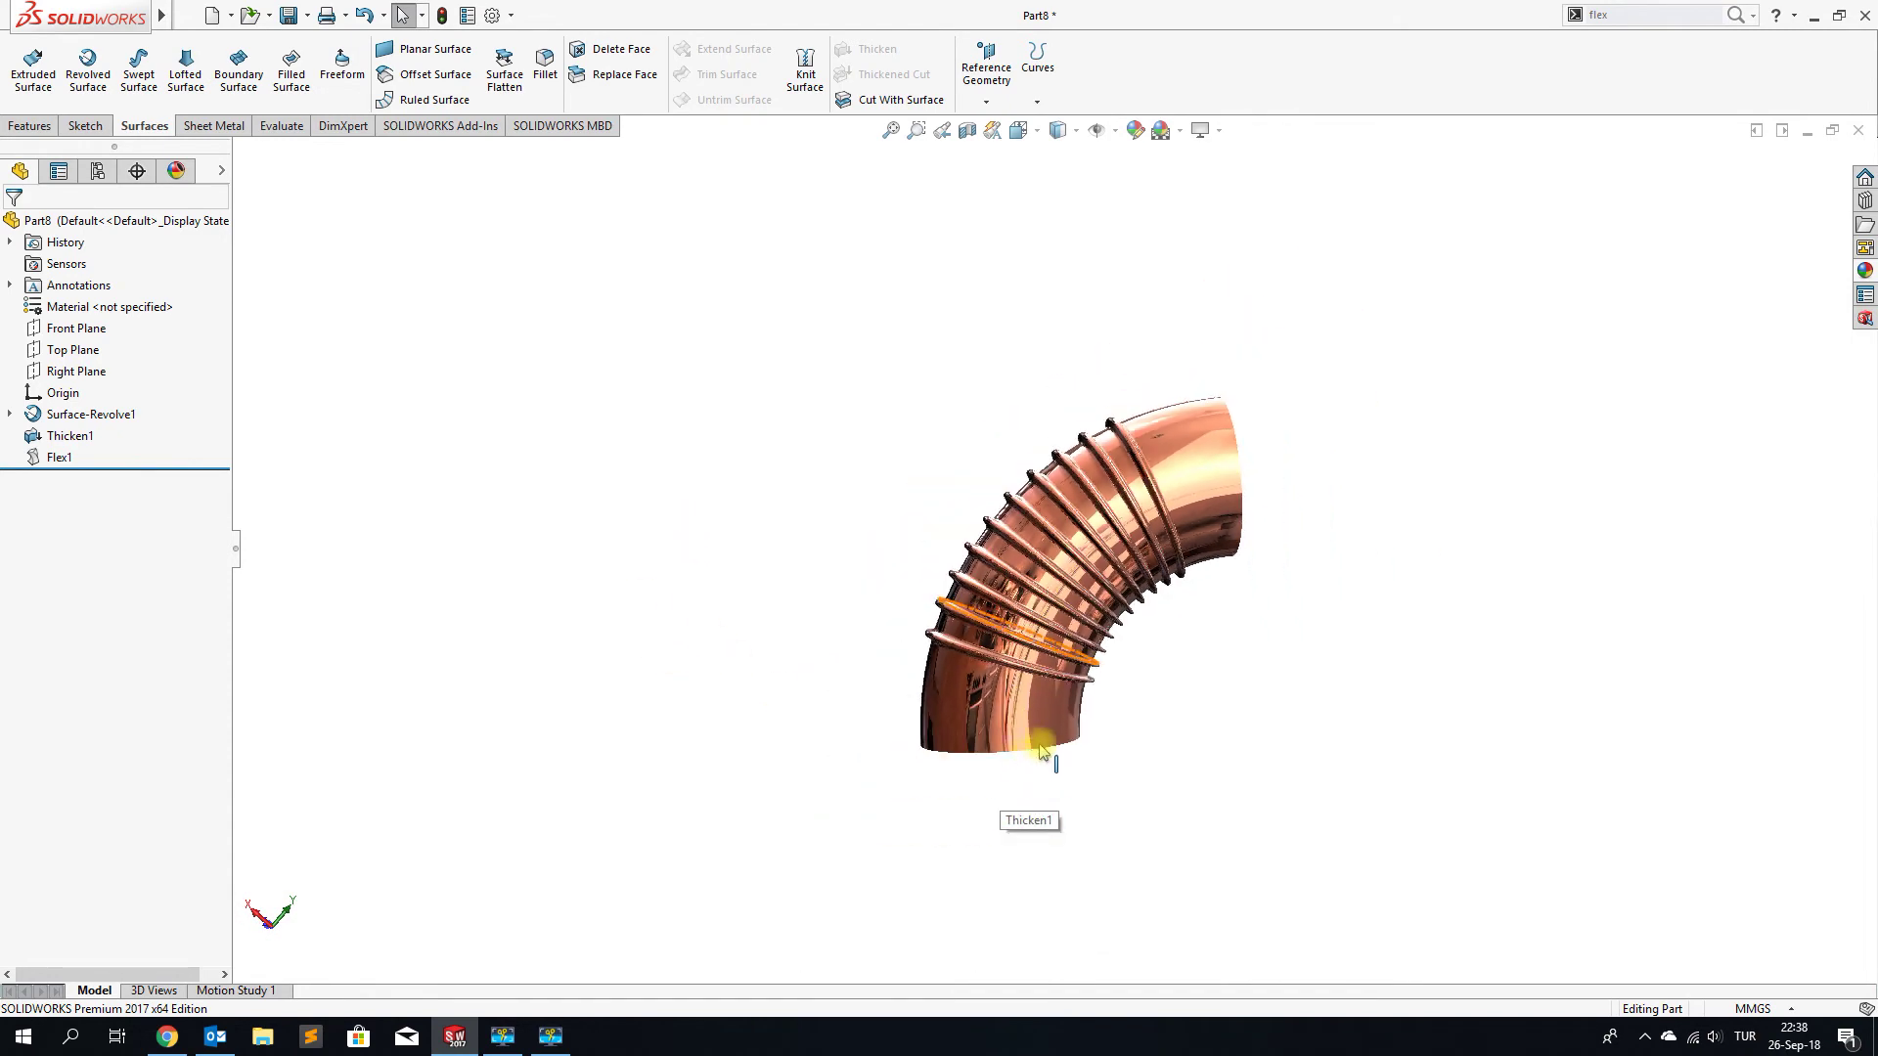
scroll(1147, 571, down, 2)
mouse_move(1161, 479)
middle_down()
mouse_move(1140, 476)
mouse_move(1147, 489)
middle_up()
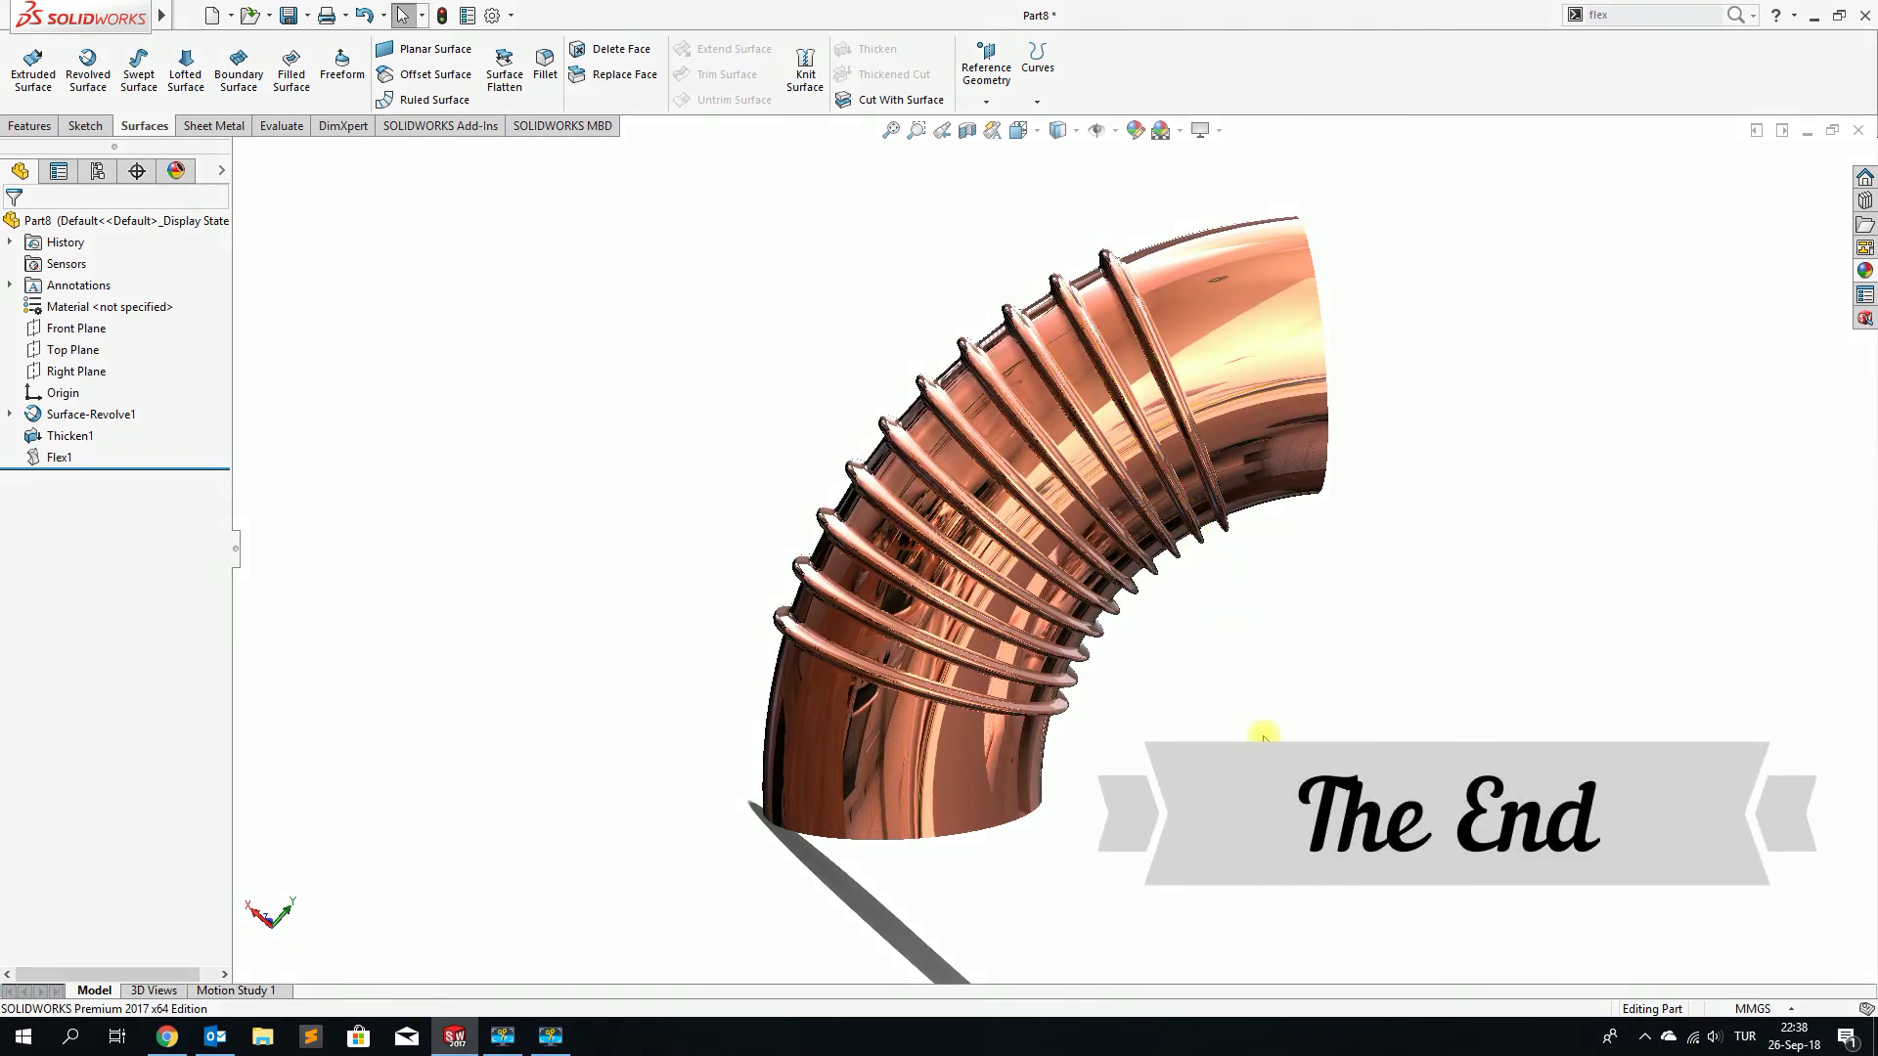
middle_drag(1262, 736, 1300, 772)
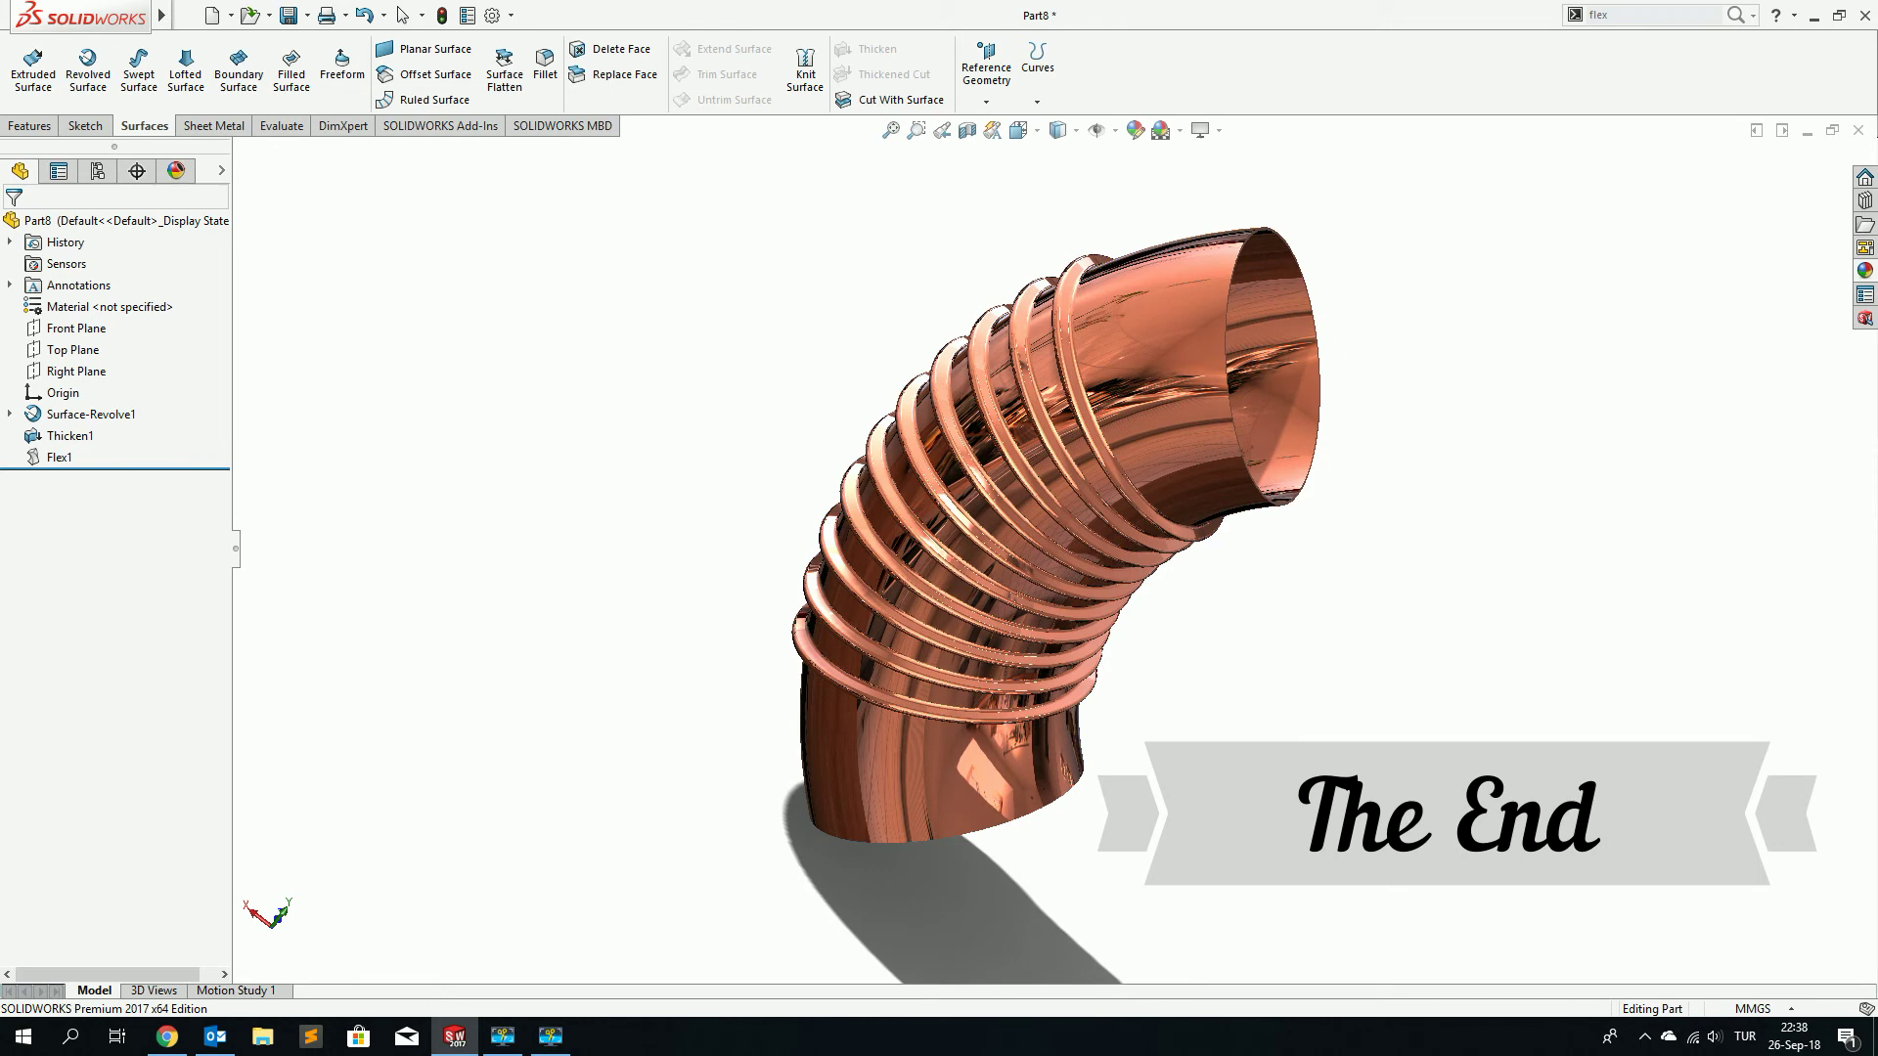
middle_drag(1194, 704, 1156, 710)
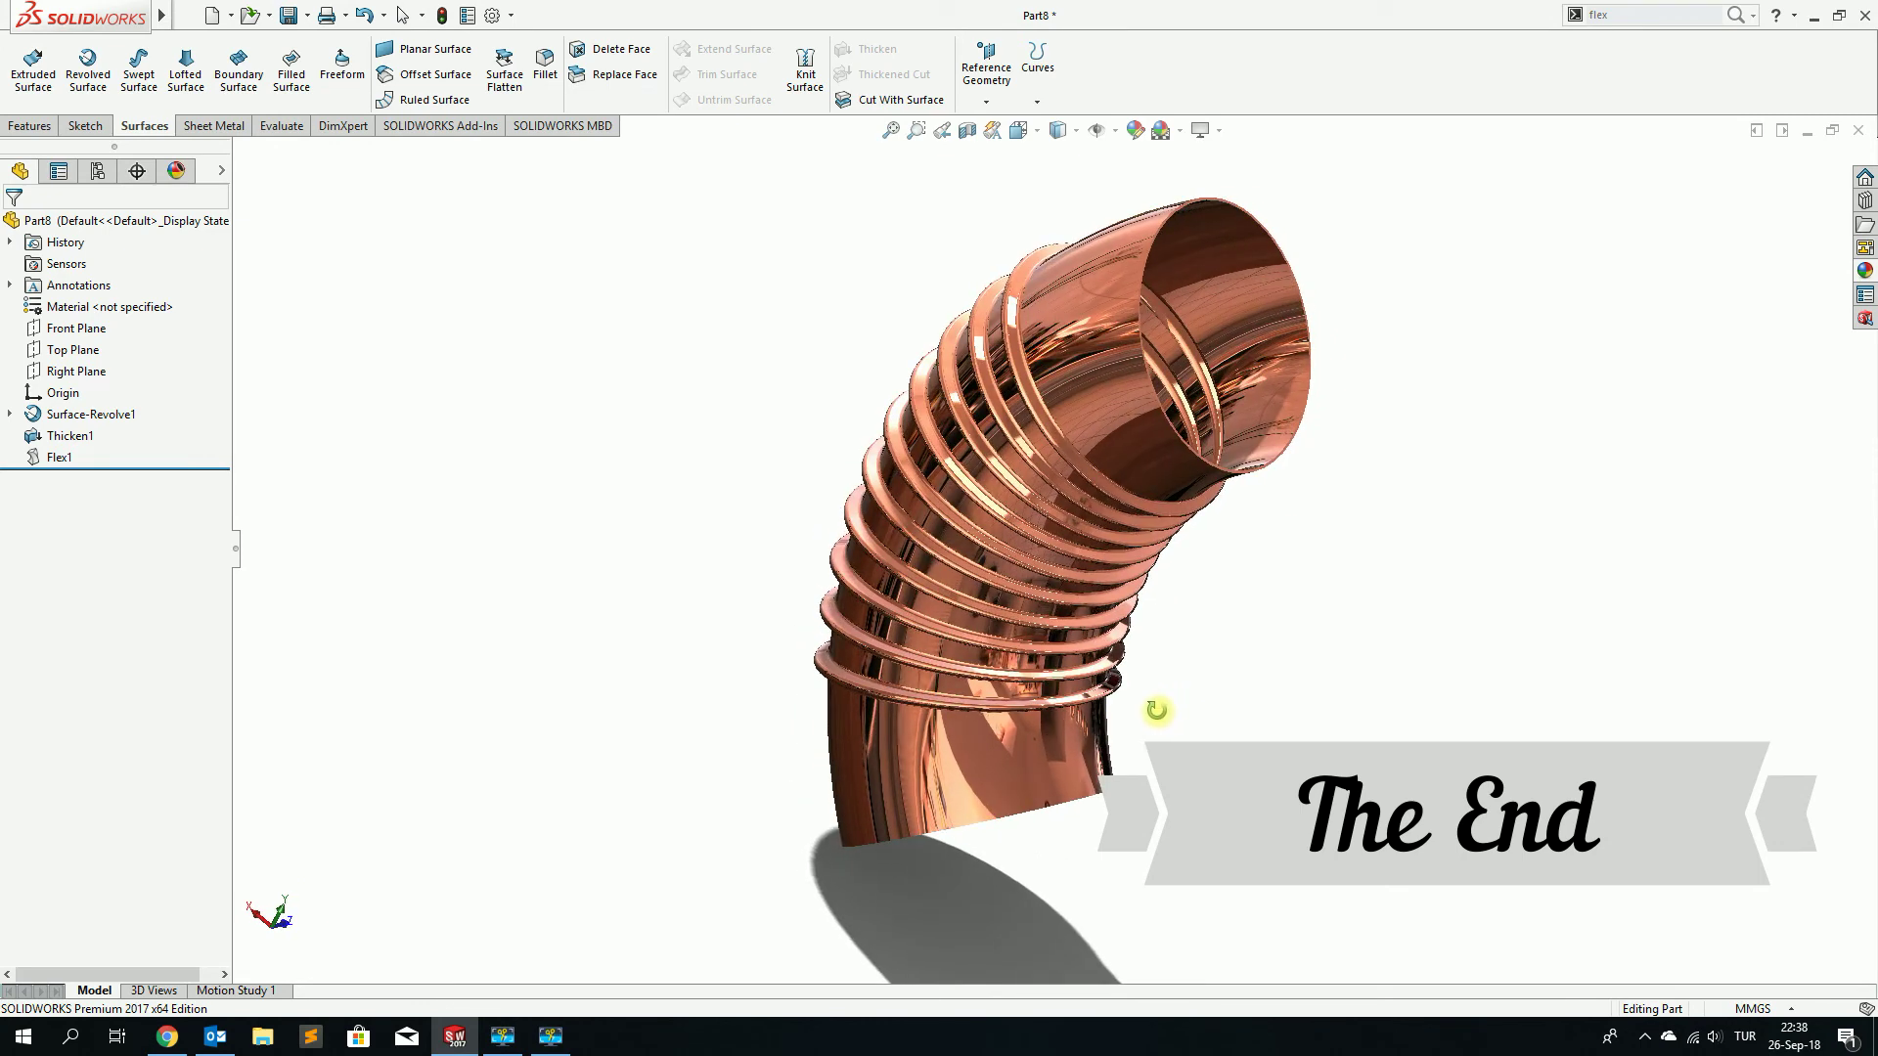